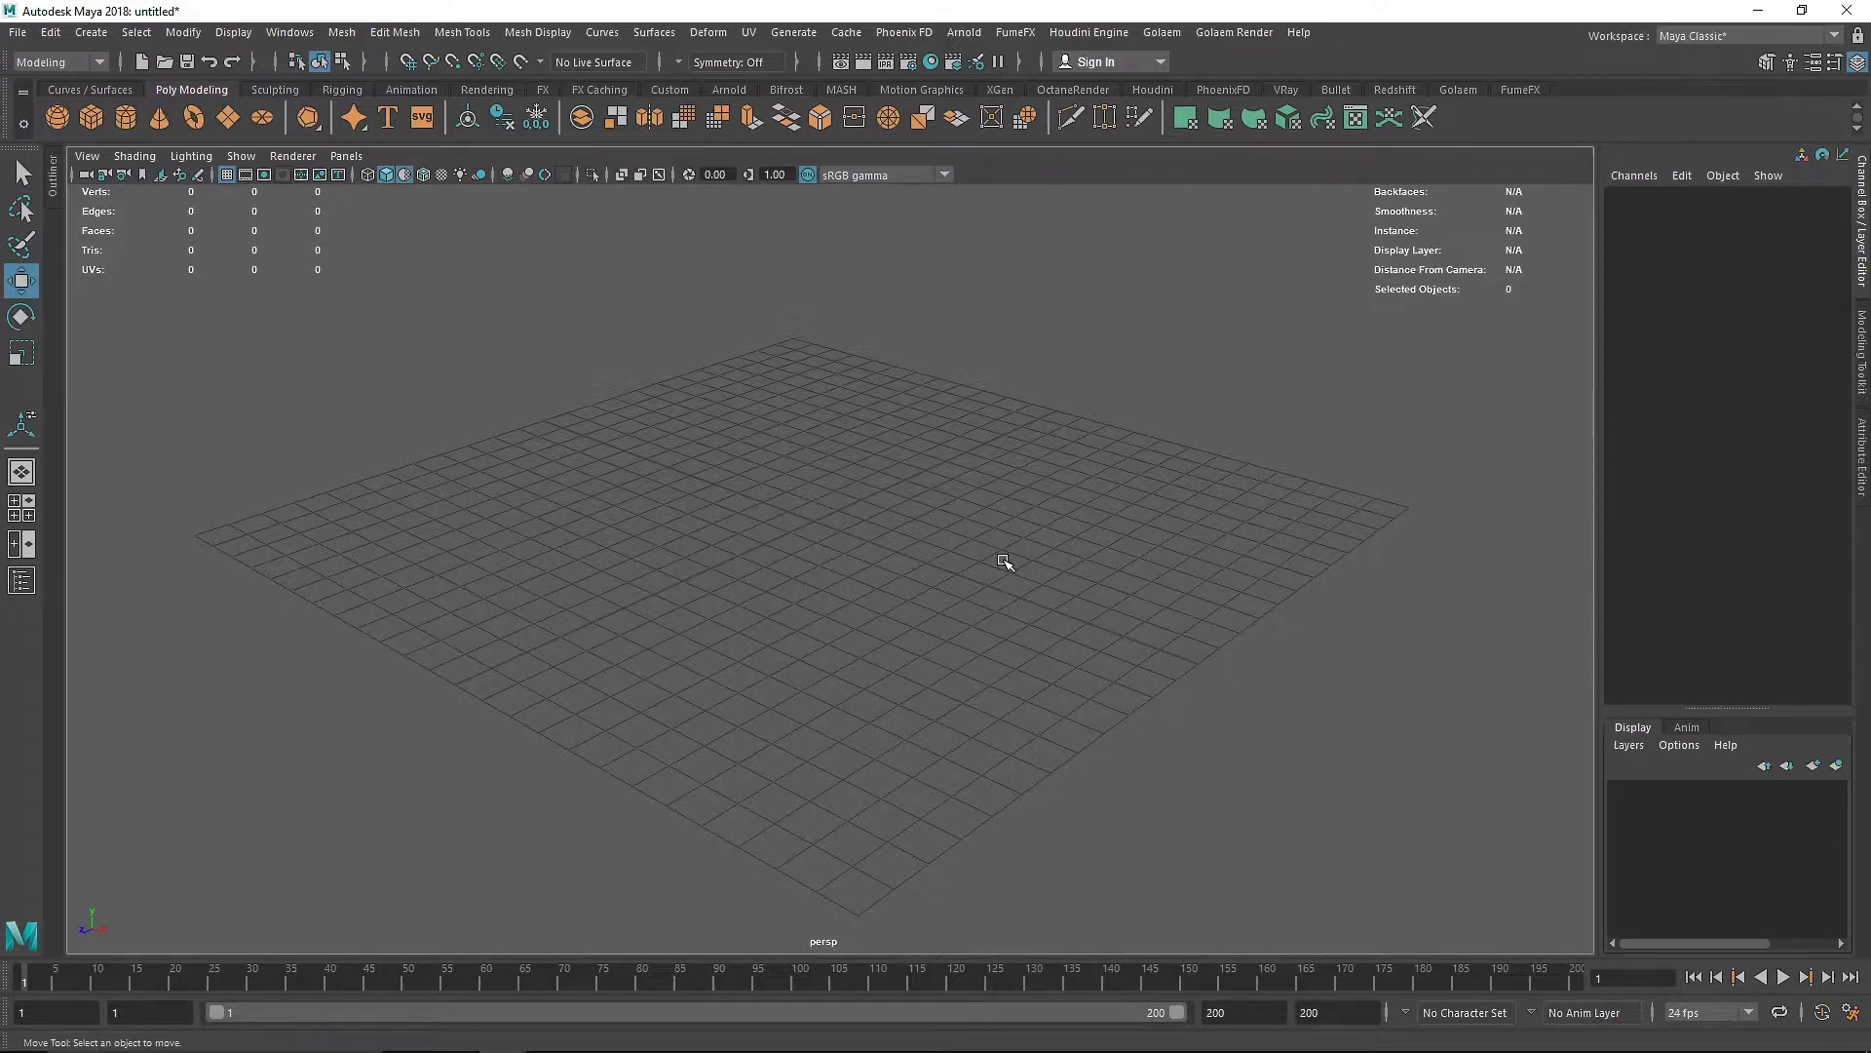
Create a polygon platonic solid at the centre of the grid
left_click(308, 119)
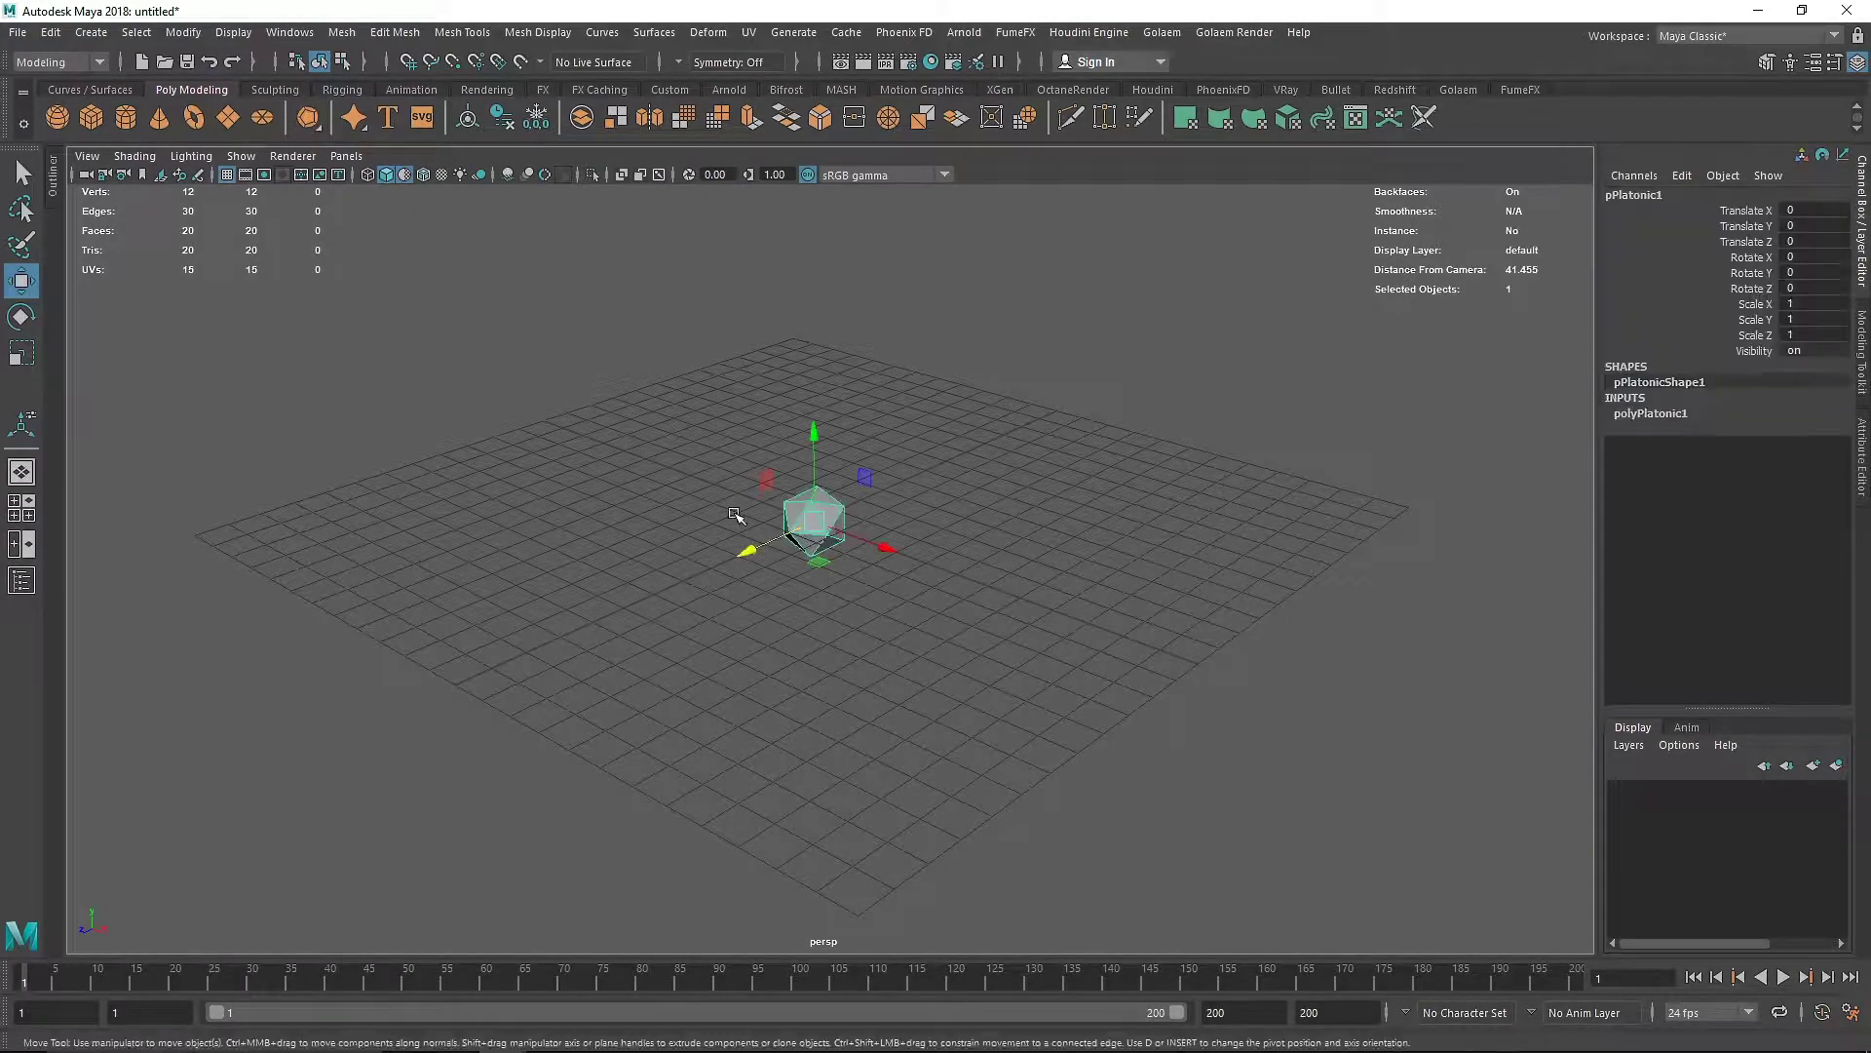
left_click(1014, 655)
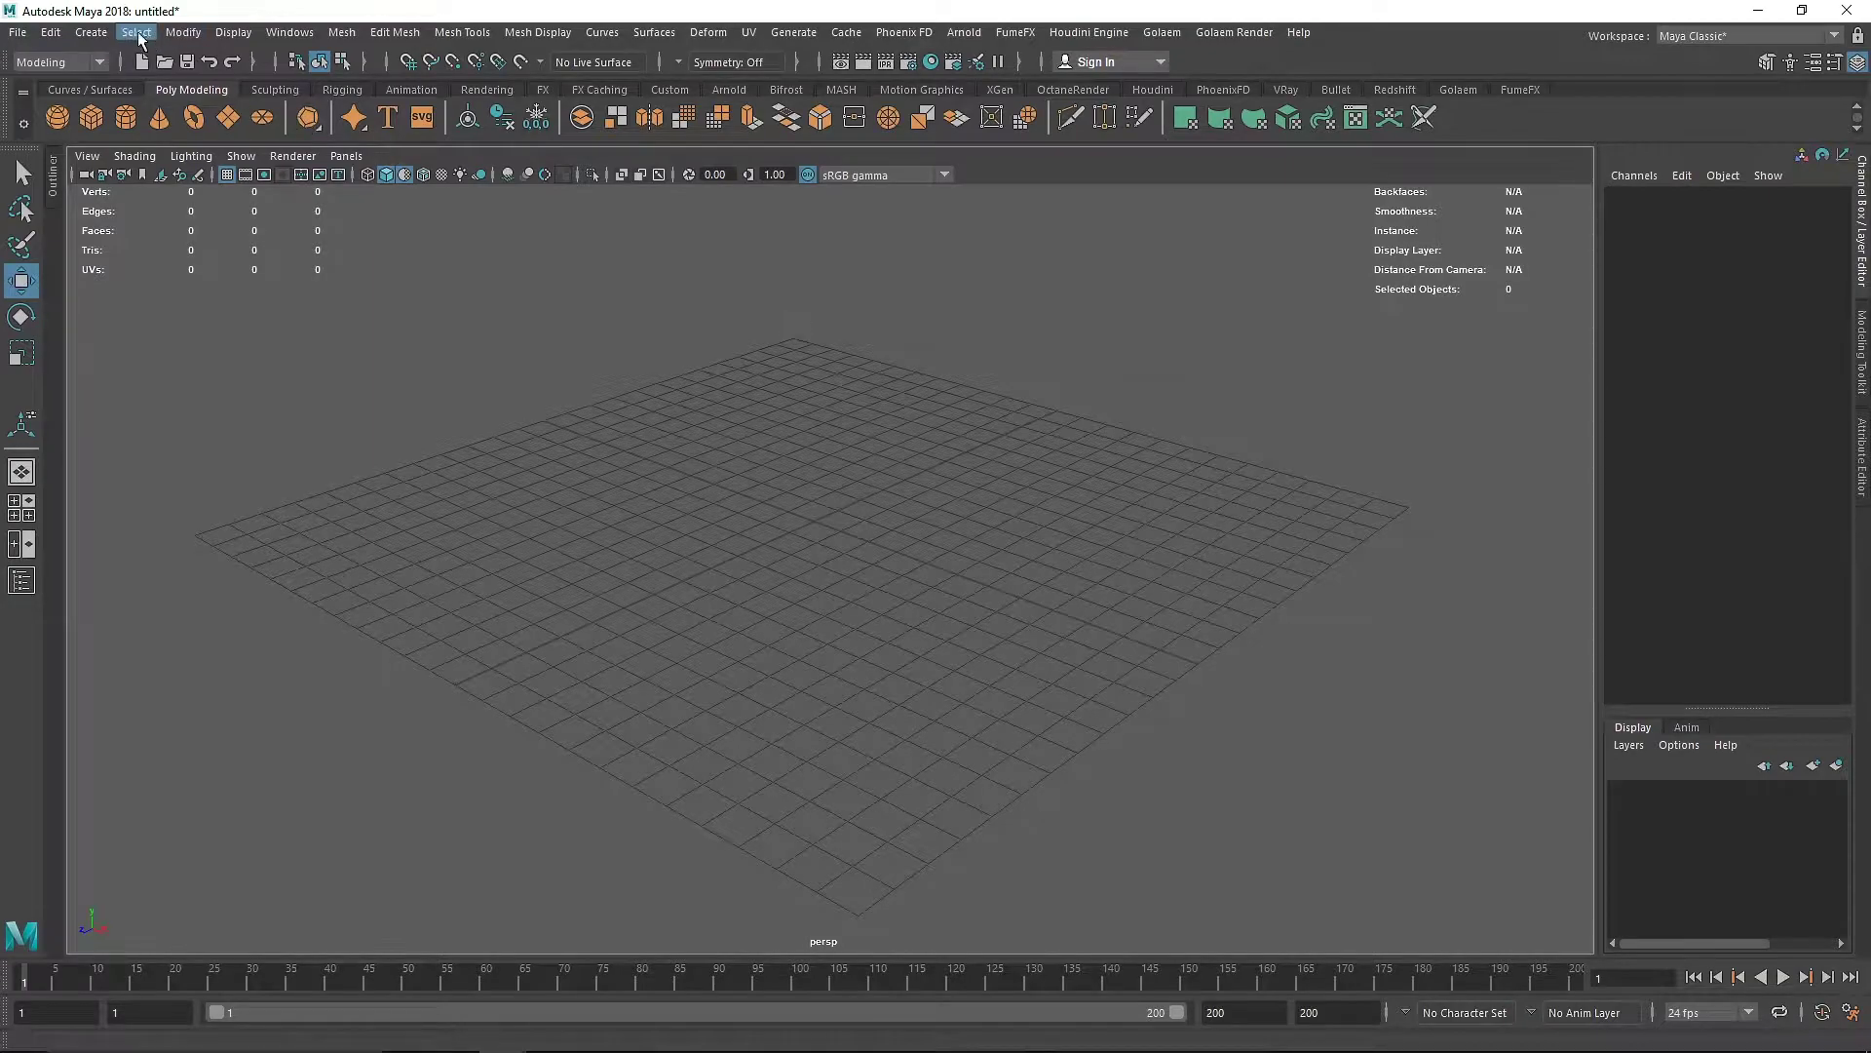
left_click(91, 32)
mouse_move(156, 101)
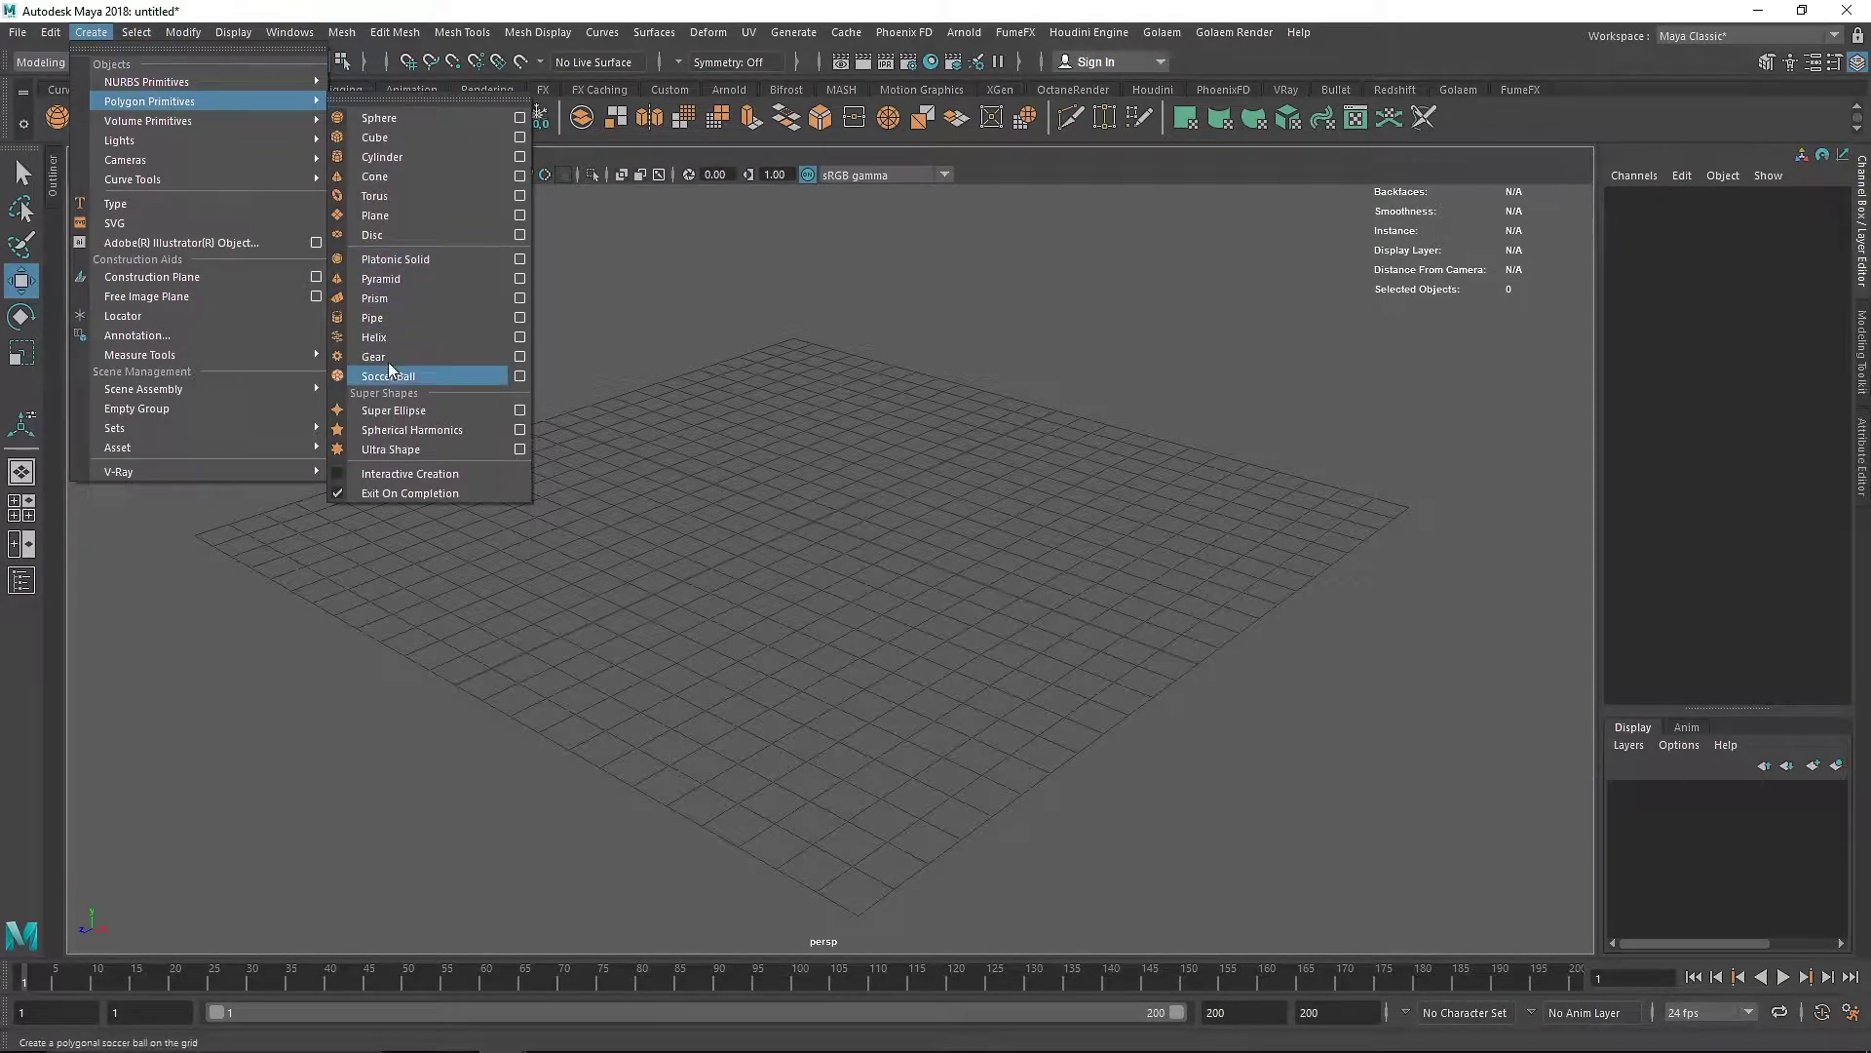
left_click(407, 267)
key("f")
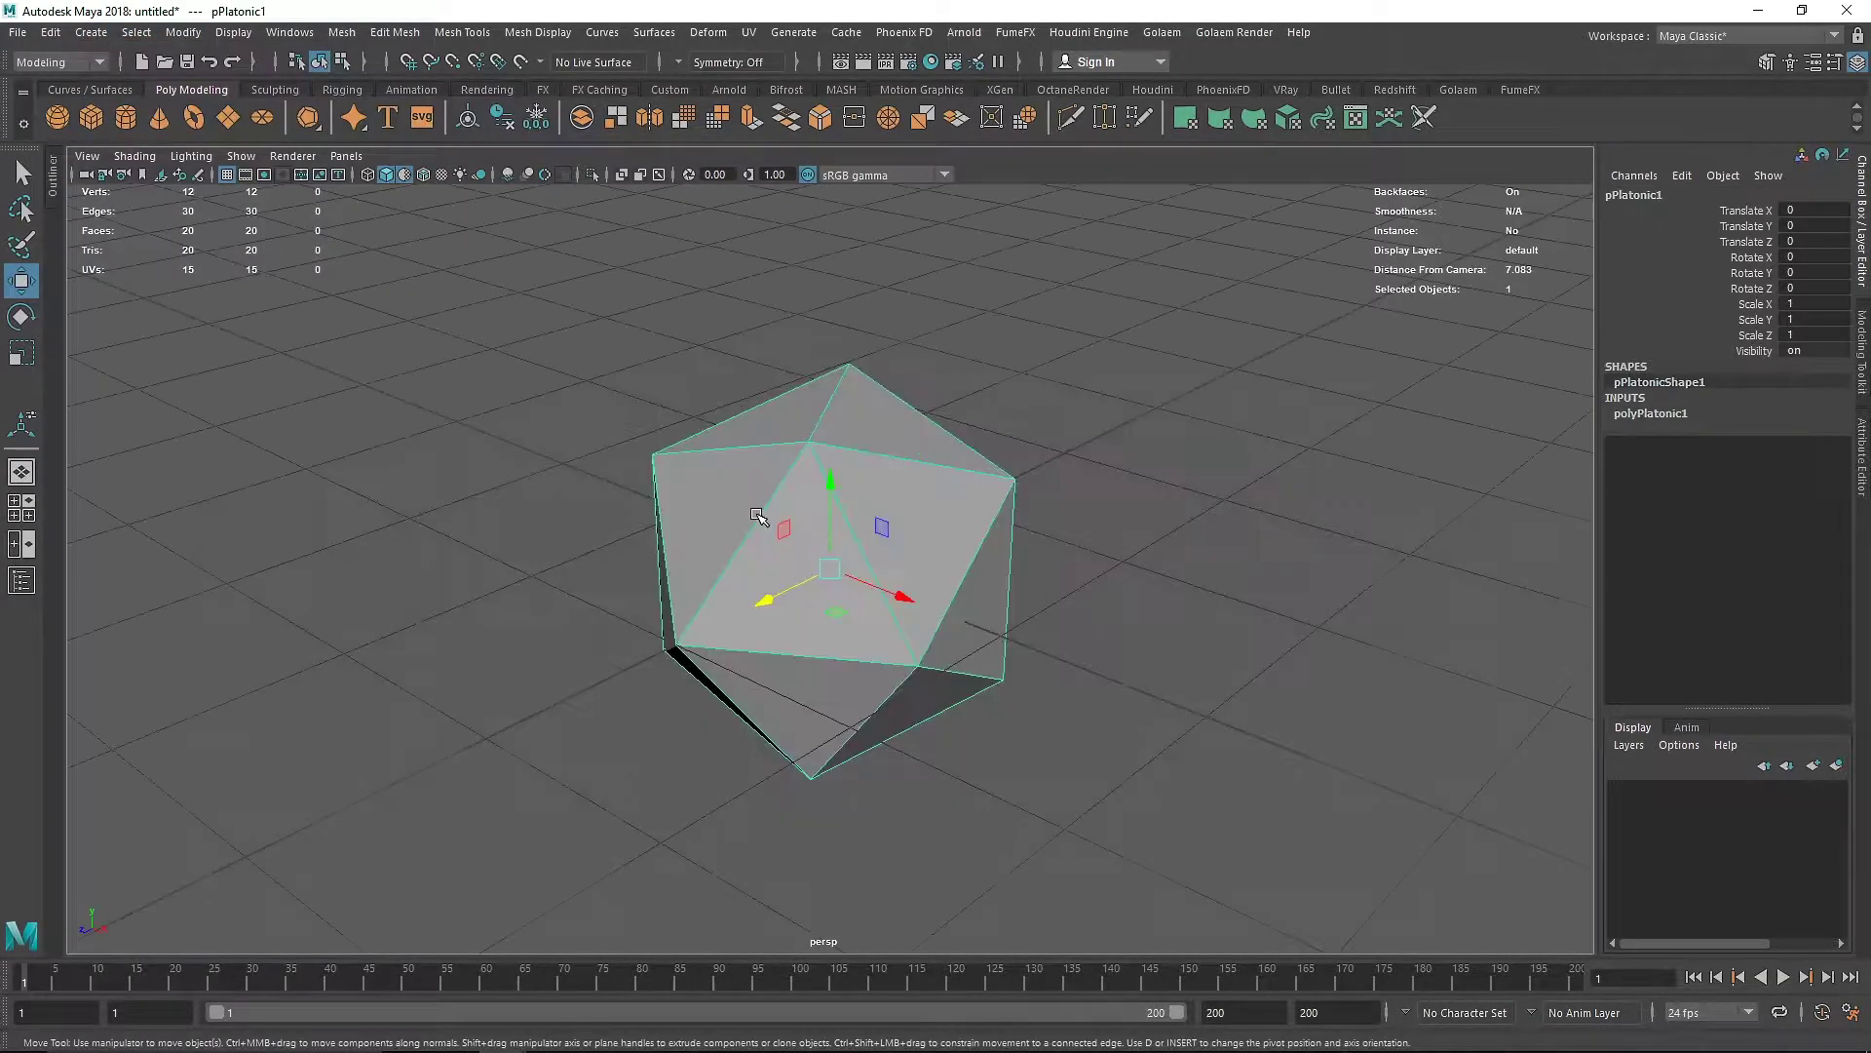
left_click_drag(756, 518, 898, 544, "alt")
scroll(916, 536, "down", 5)
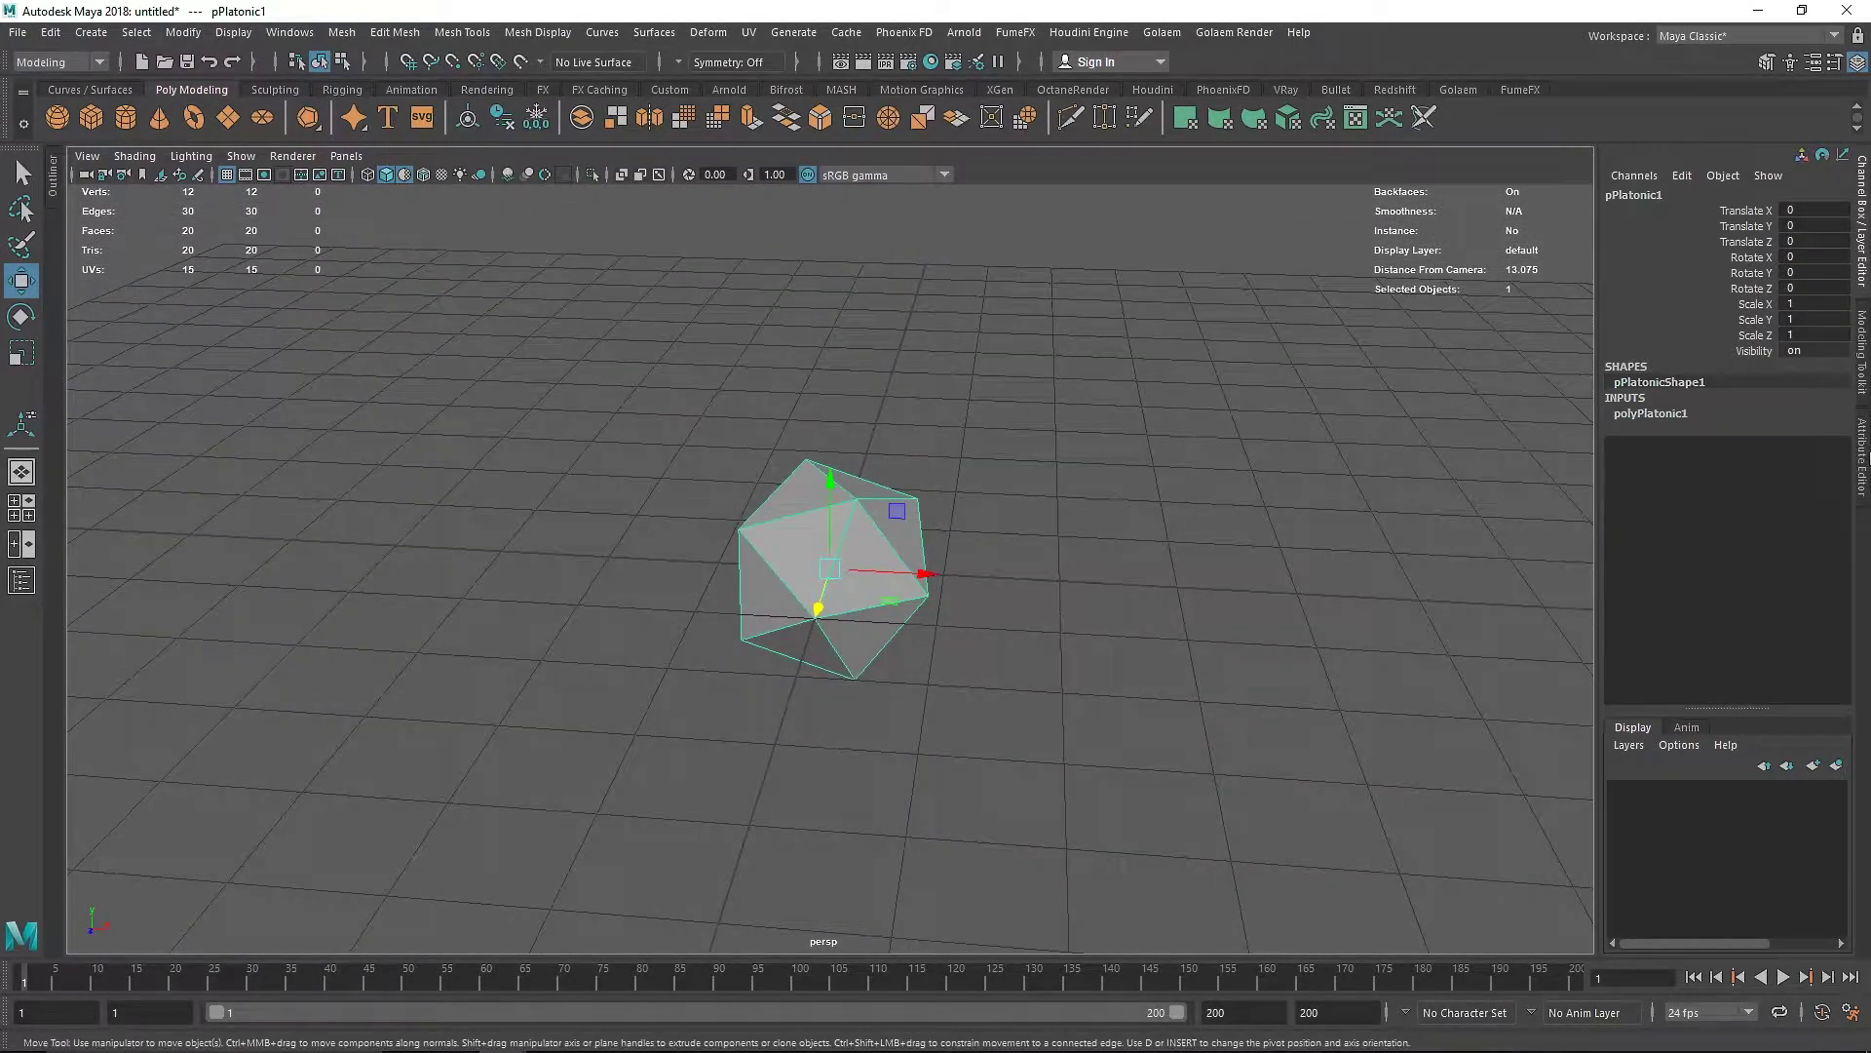
Set the platonic solid's subdivision mode to Triangles and its subdivisions to 6
left_click(1863, 480)
left_click(1639, 190)
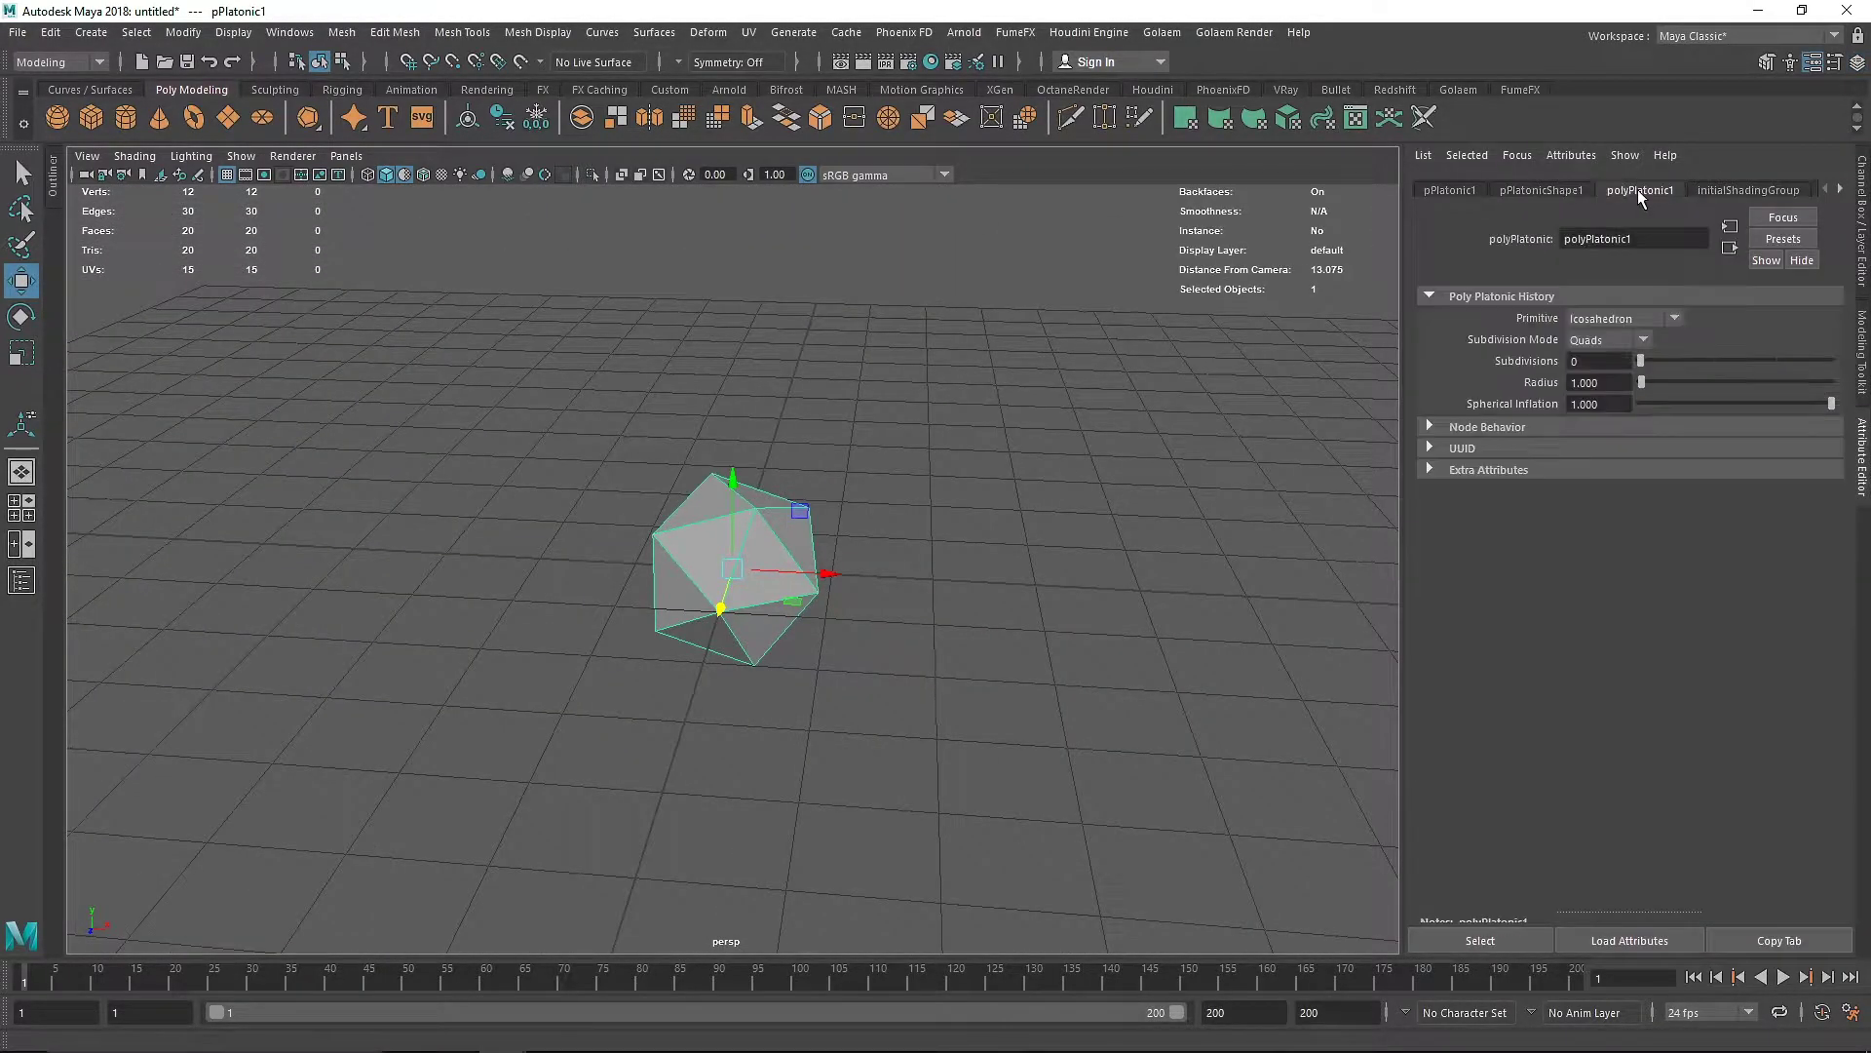
left_click(1608, 340)
left_click(1609, 382)
left_click_drag(1648, 360, 1857, 361)
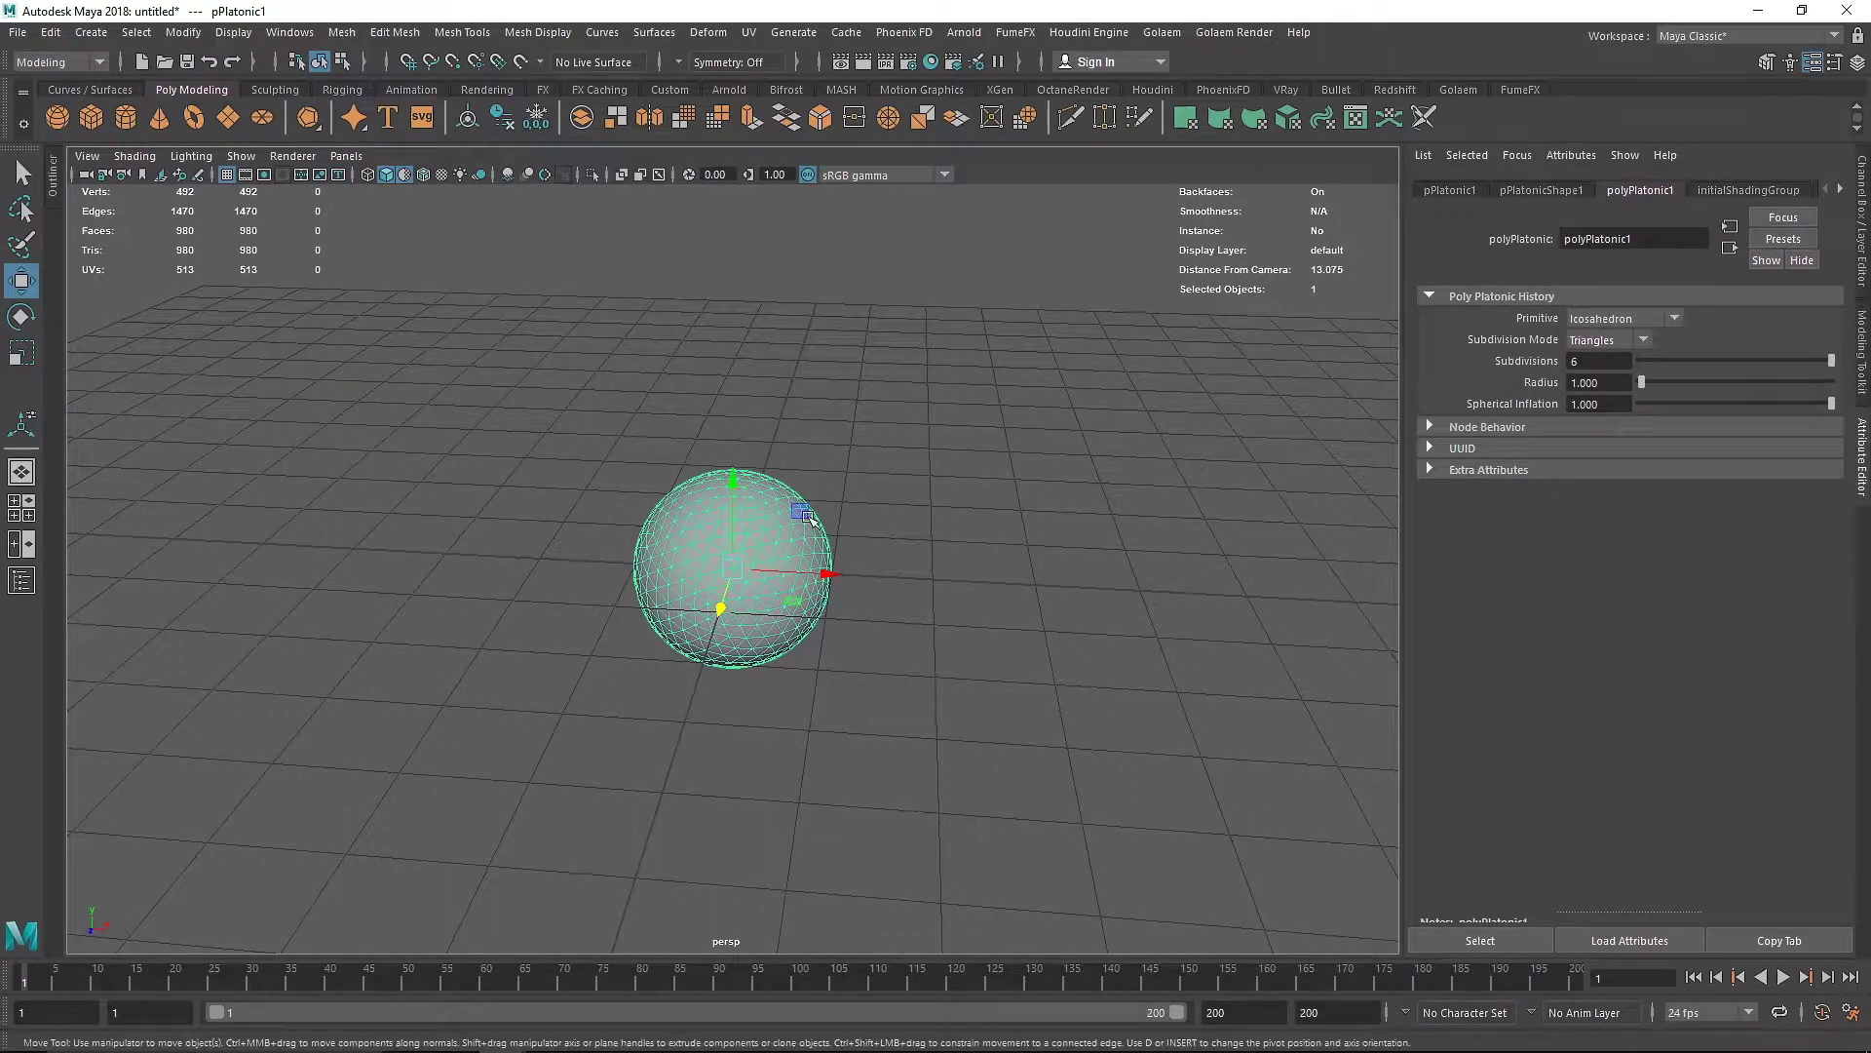
Try the Quads subdivision mode with 2 subdivisions on the platonic solid and return it to Triangles with 6 subdivisions
mouse_move(1670, 357)
left_mouse_down()
mouse_move(1636, 353)
mouse_move(1762, 361)
mouse_move(1703, 361)
left_mouse_up()
left_click(1638, 341)
left_click(1608, 361)
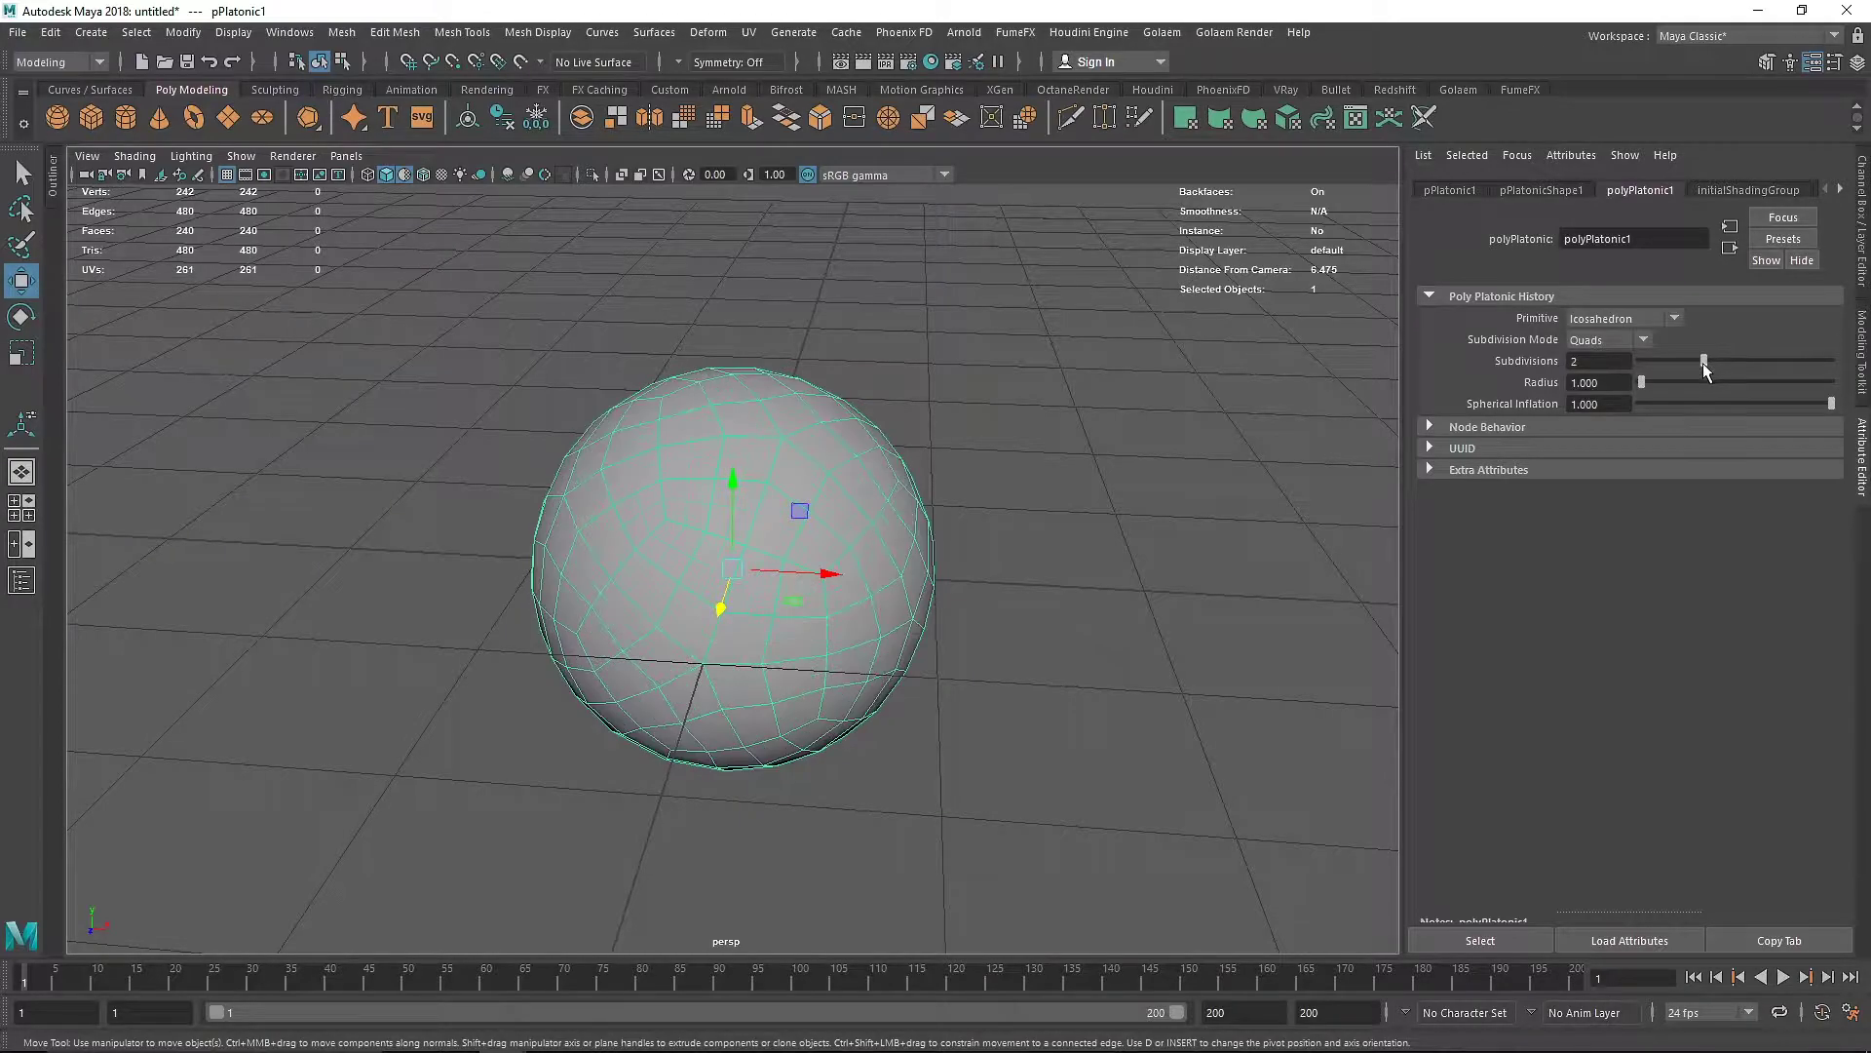
left_click(1615, 341)
left_click(1607, 381)
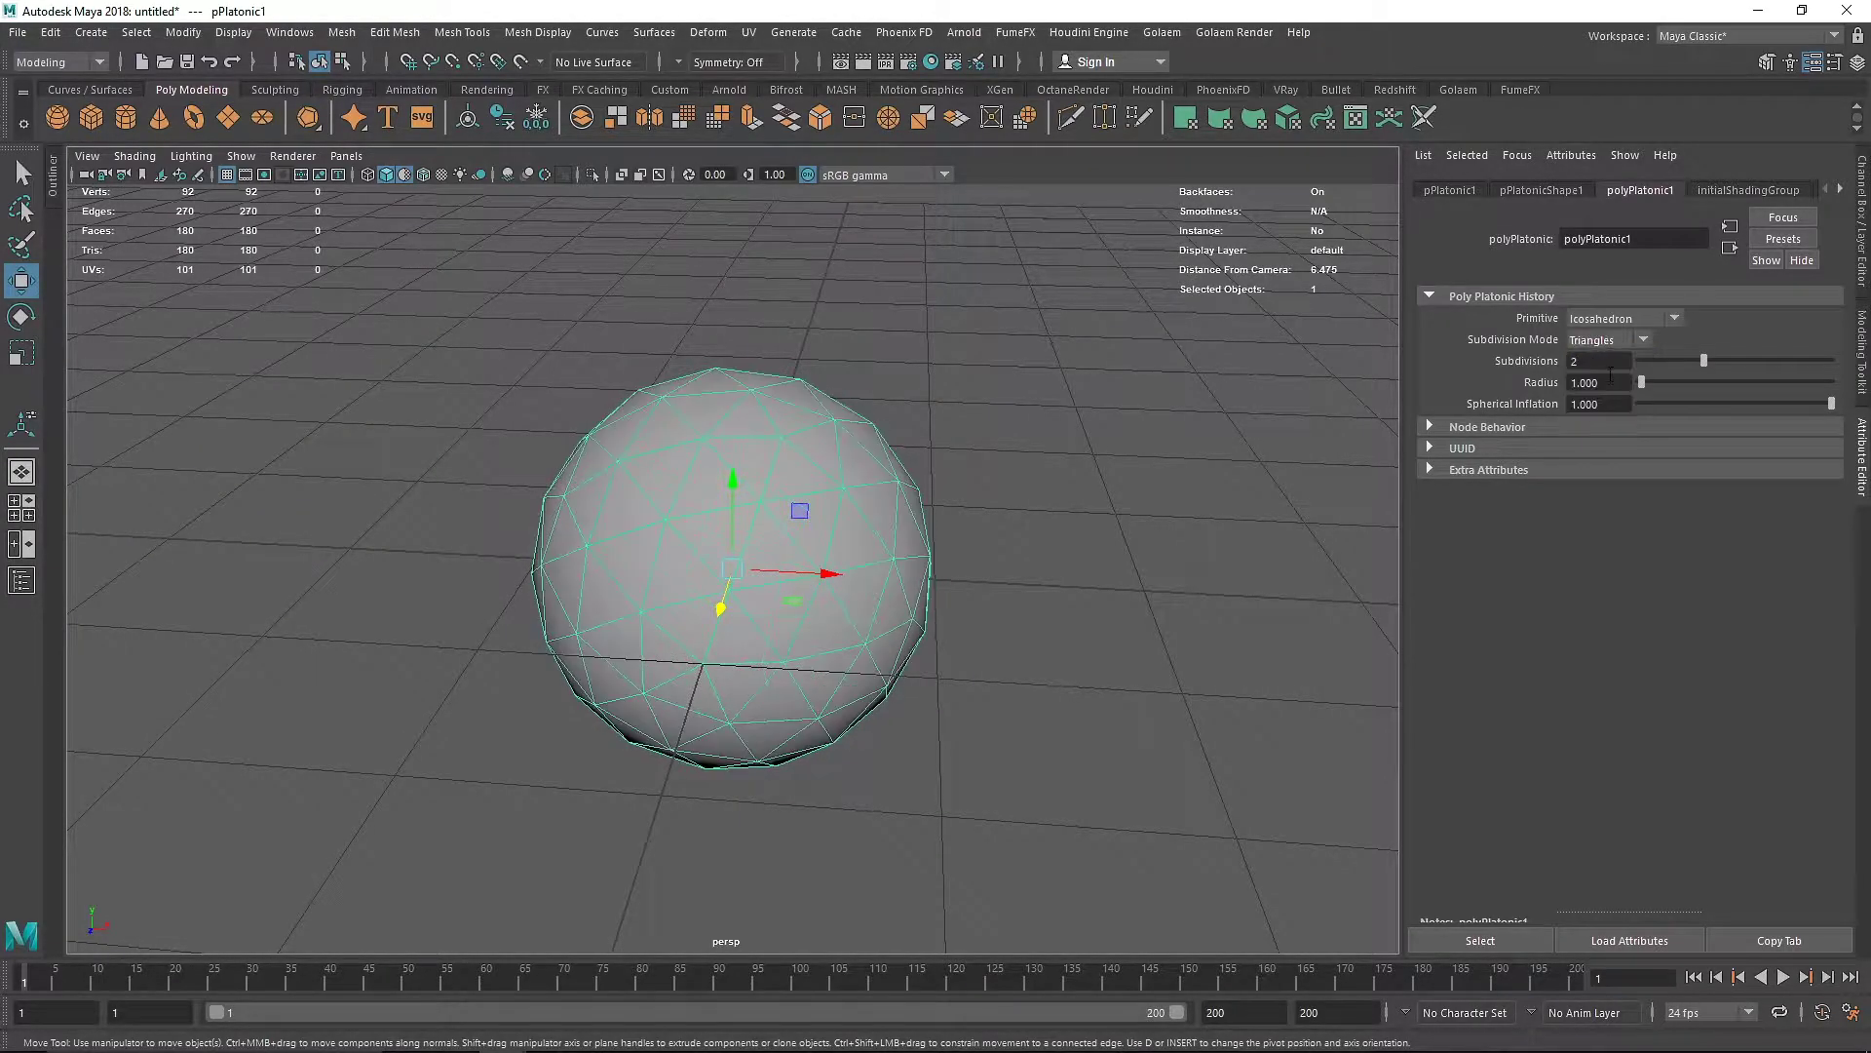
left_click_drag(1705, 360, 1829, 360)
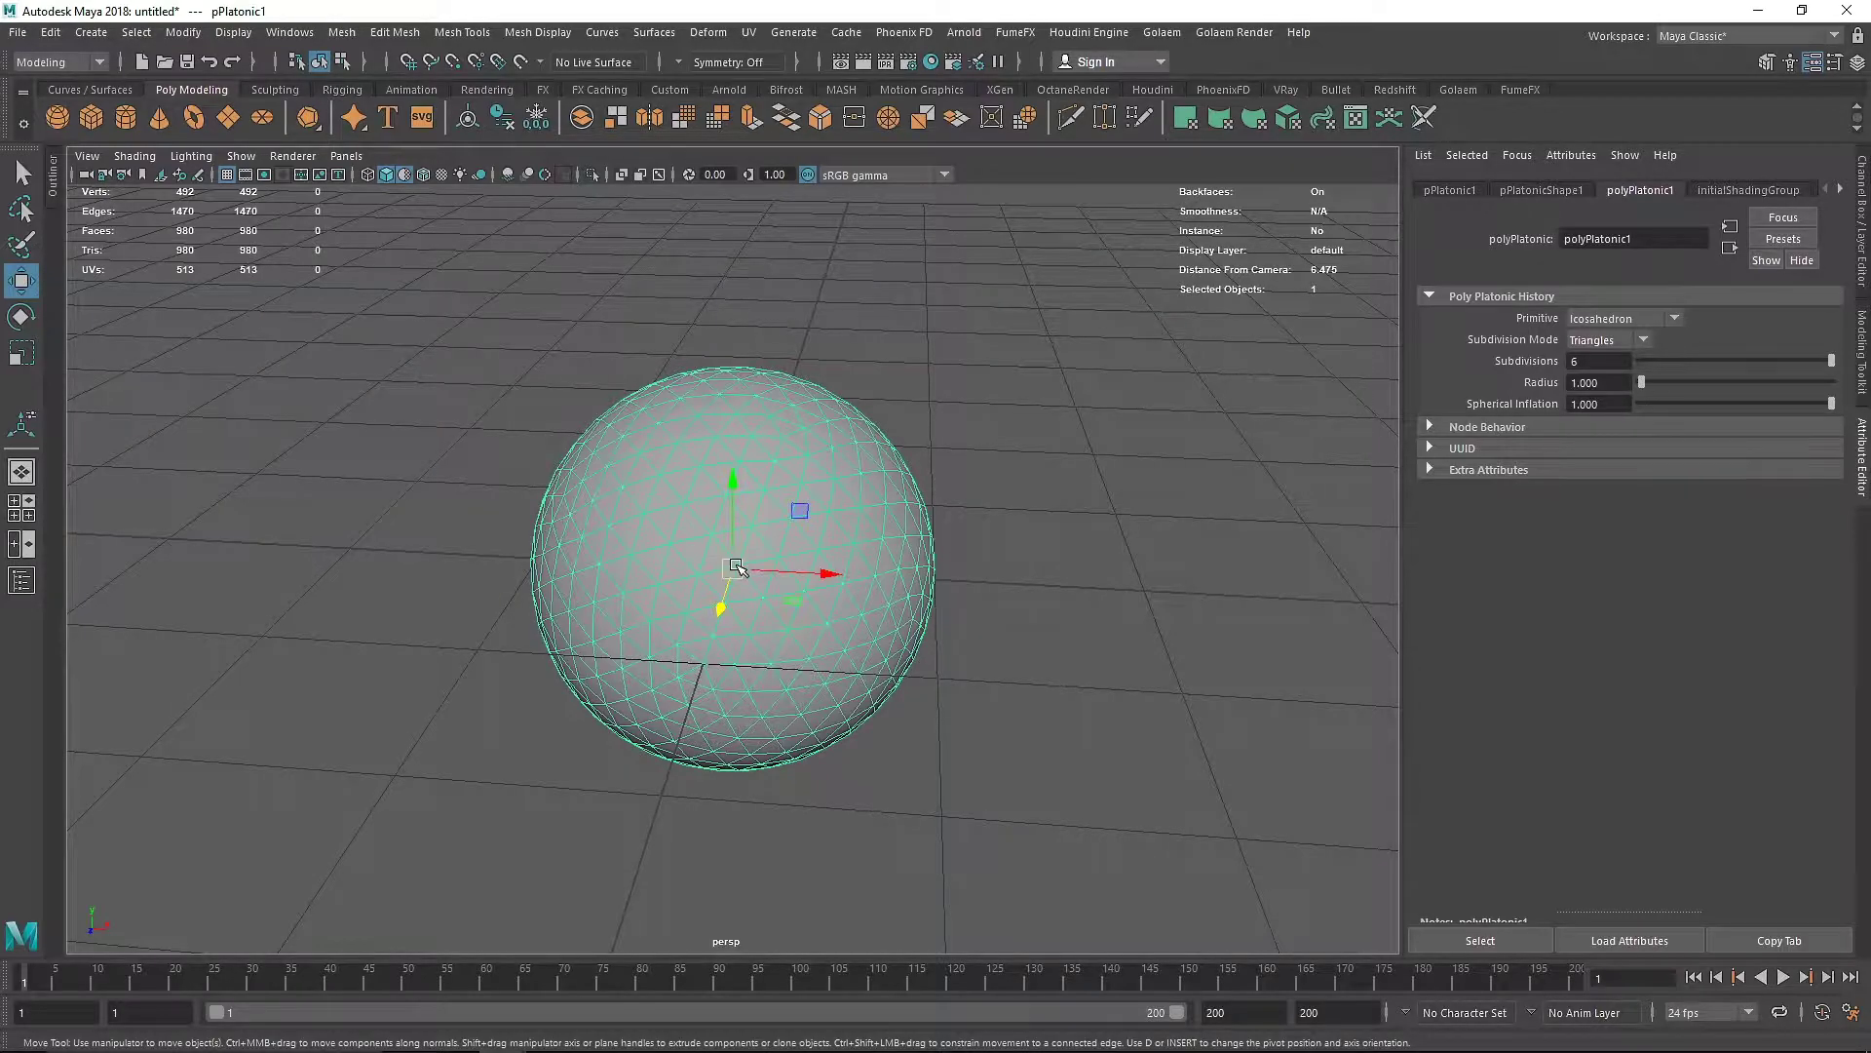
Scale the platonic solid up uniformly to about 2.42
left_click_drag(735, 568, 863, 568)
key("ctrl+z")
key("r")
scroll(864, 568, "down", 4)
left_click_drag(748, 569, 777, 571)
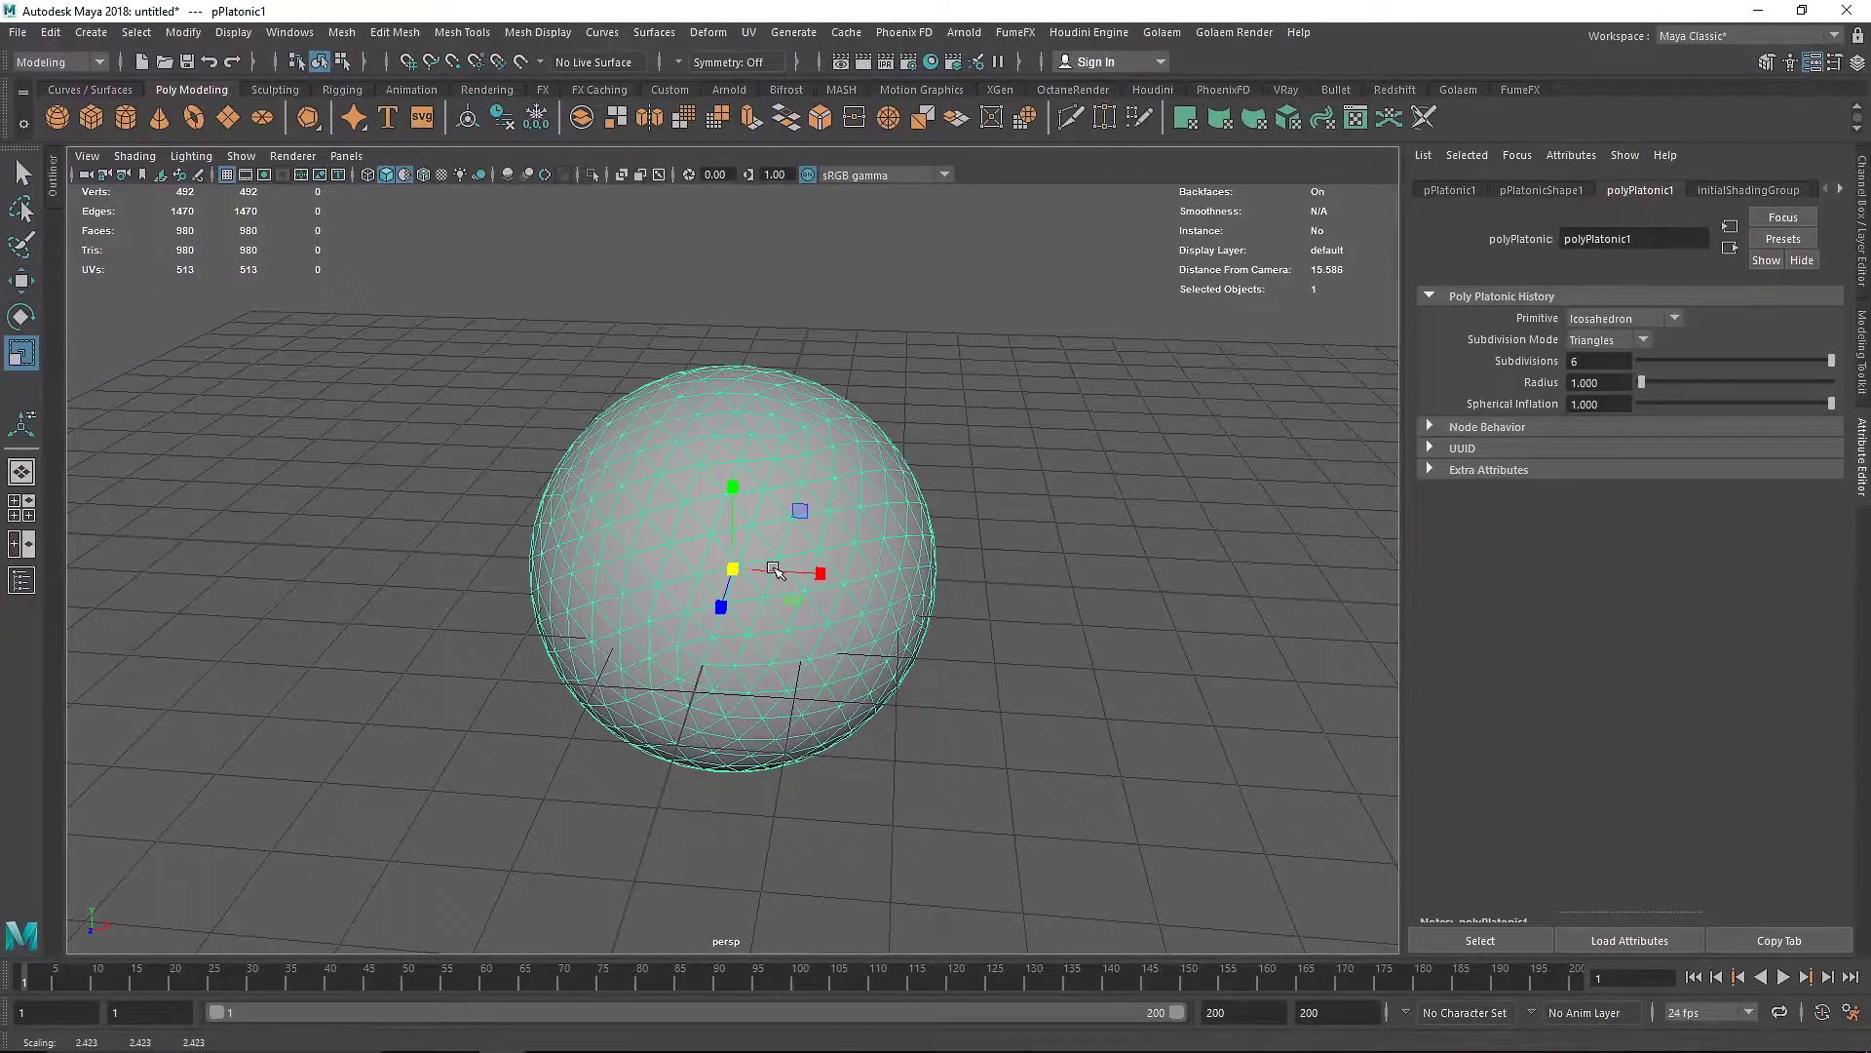
Lower the platonic solid's subdivisions to 3
left_click(1738, 360)
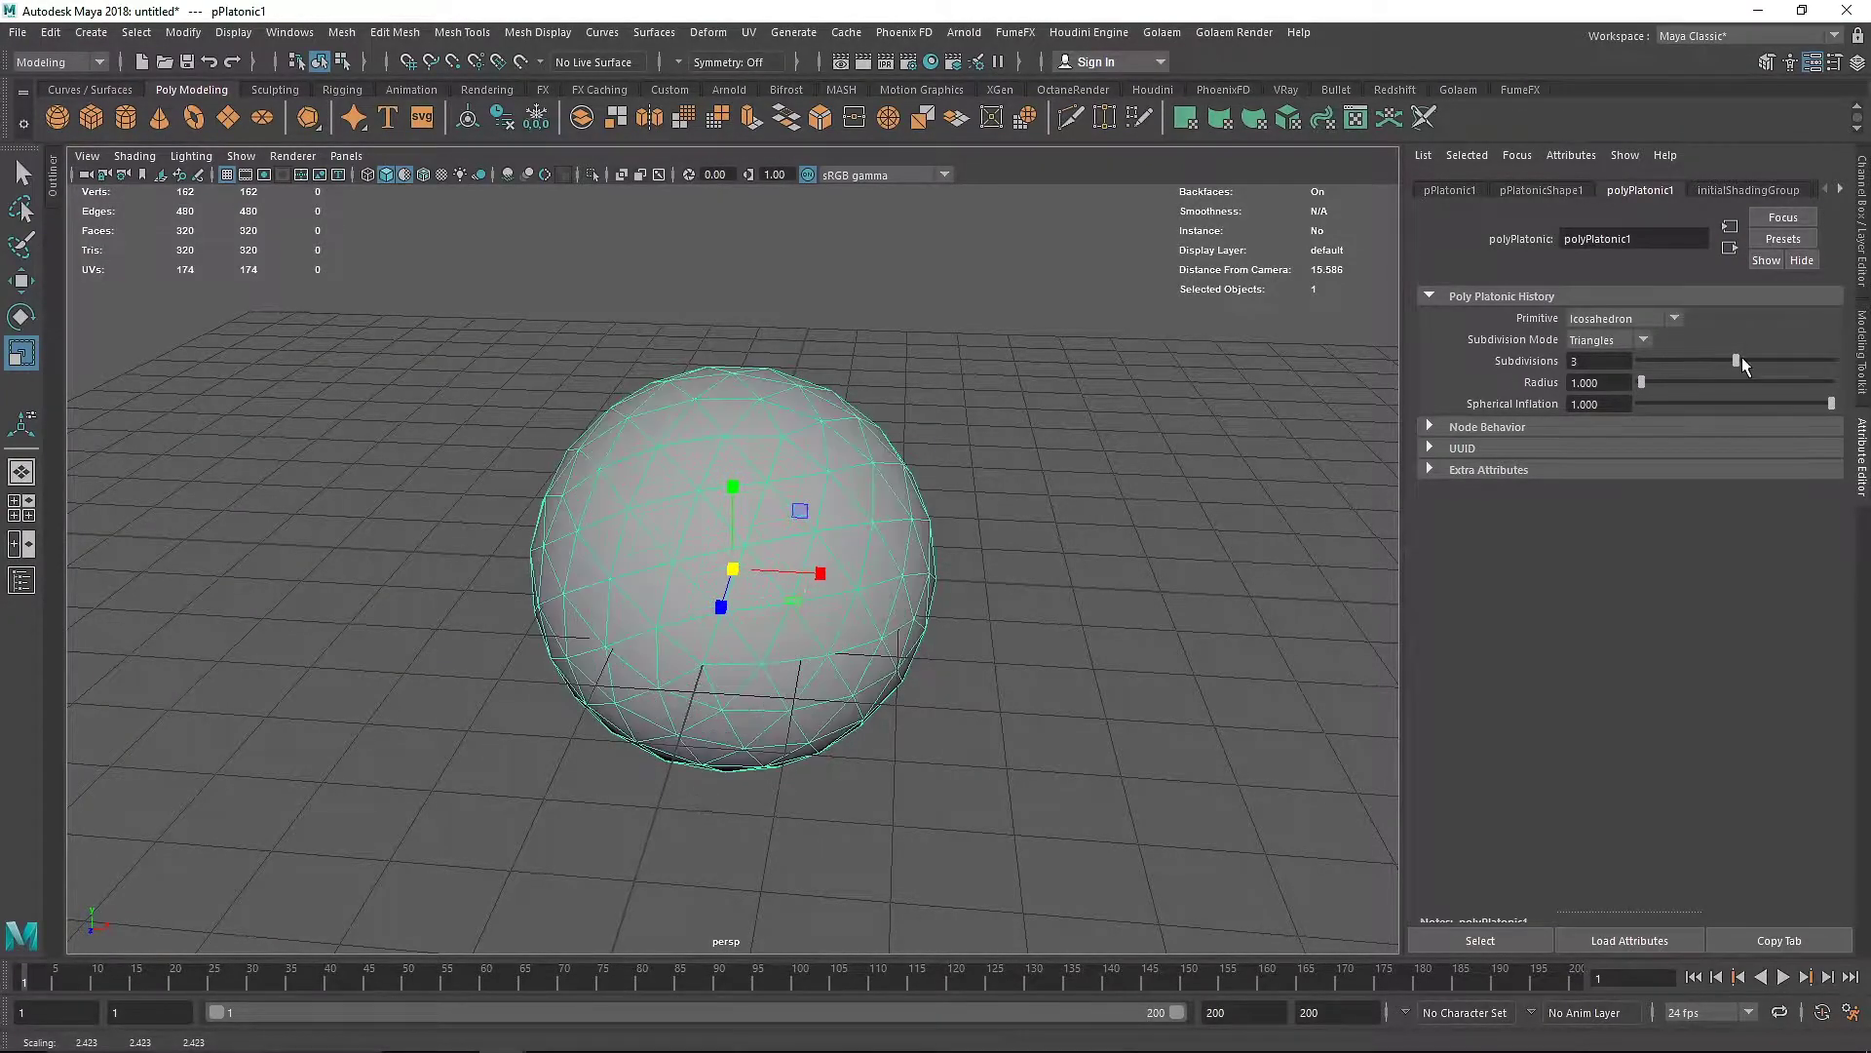
mouse_move(1748, 362)
left_mouse_down()
mouse_move(1764, 362)
mouse_move(1741, 366)
left_mouse_up()
left_click_drag(682, 438, 904, 480, "alt")
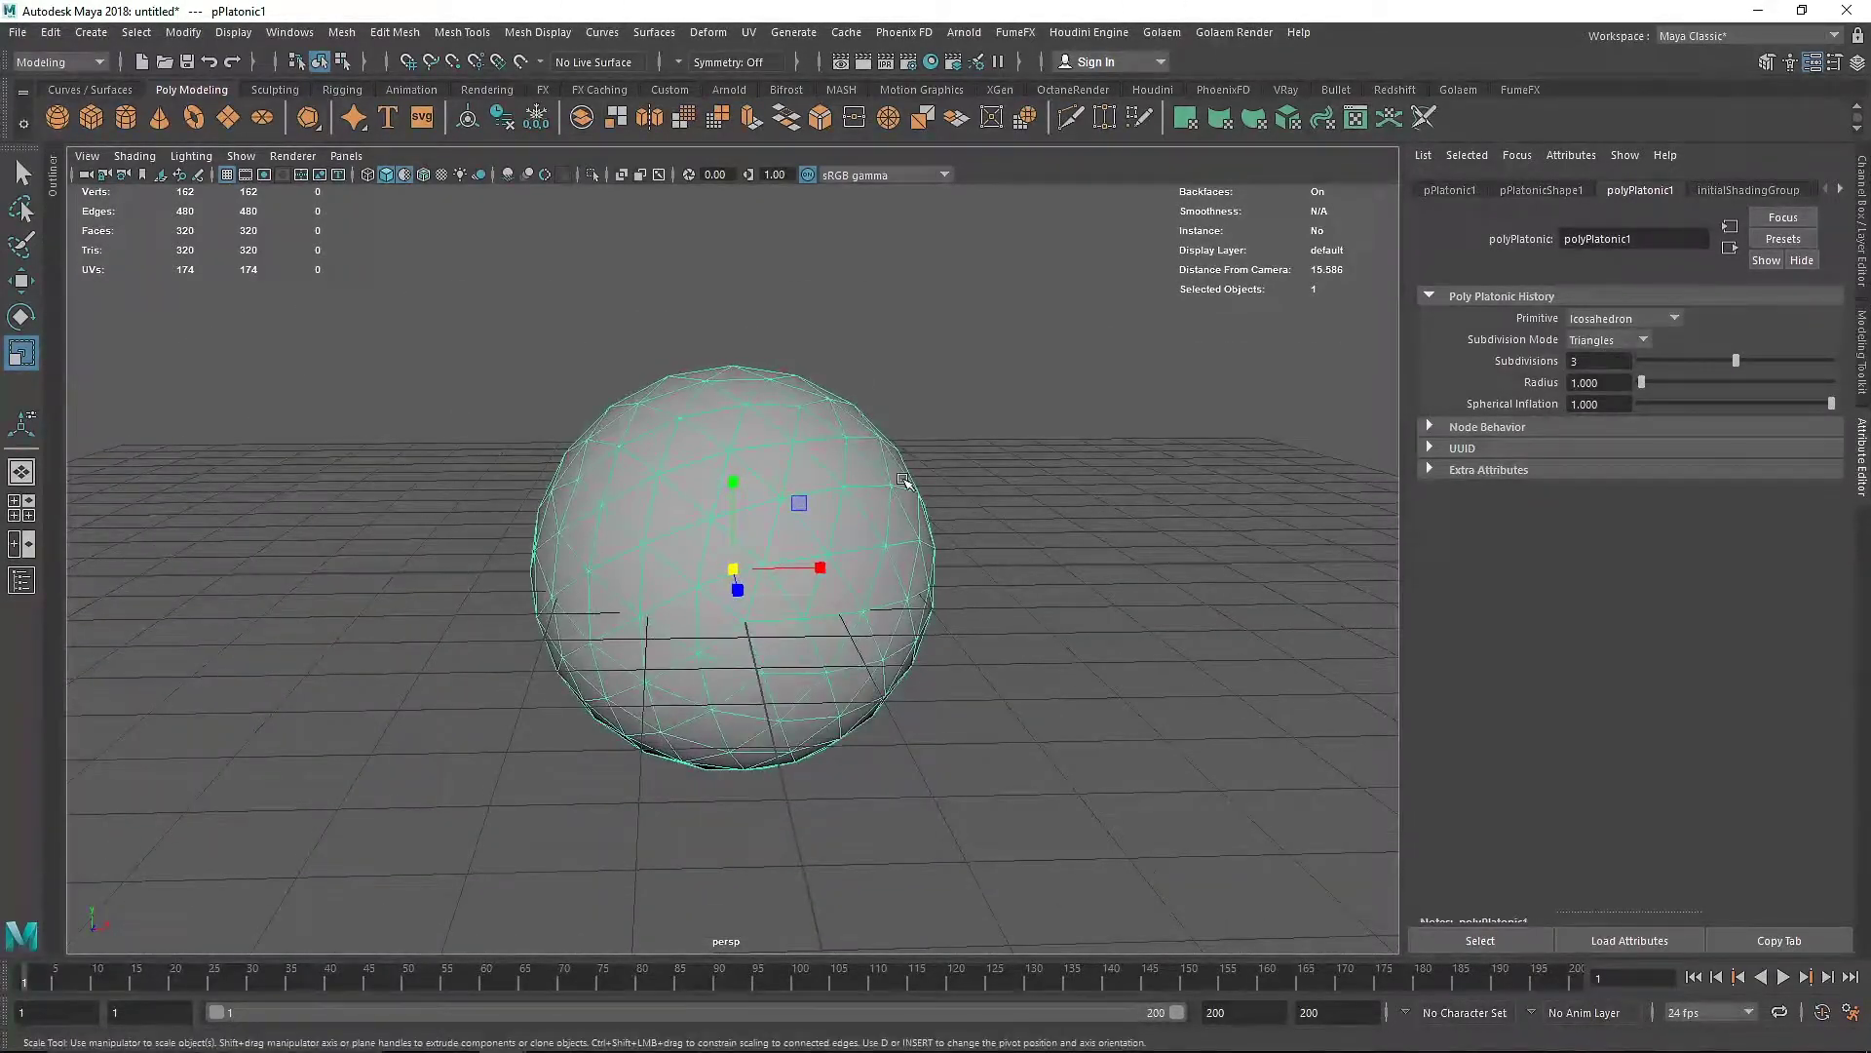
Create a polygon cylinder and move it along the X axis until it stands clear beside the ball
left_click(126, 117)
key("w")
left_click_drag(803, 573, 1148, 568)
left_click_drag(1135, 546, 1033, 563, "alt")
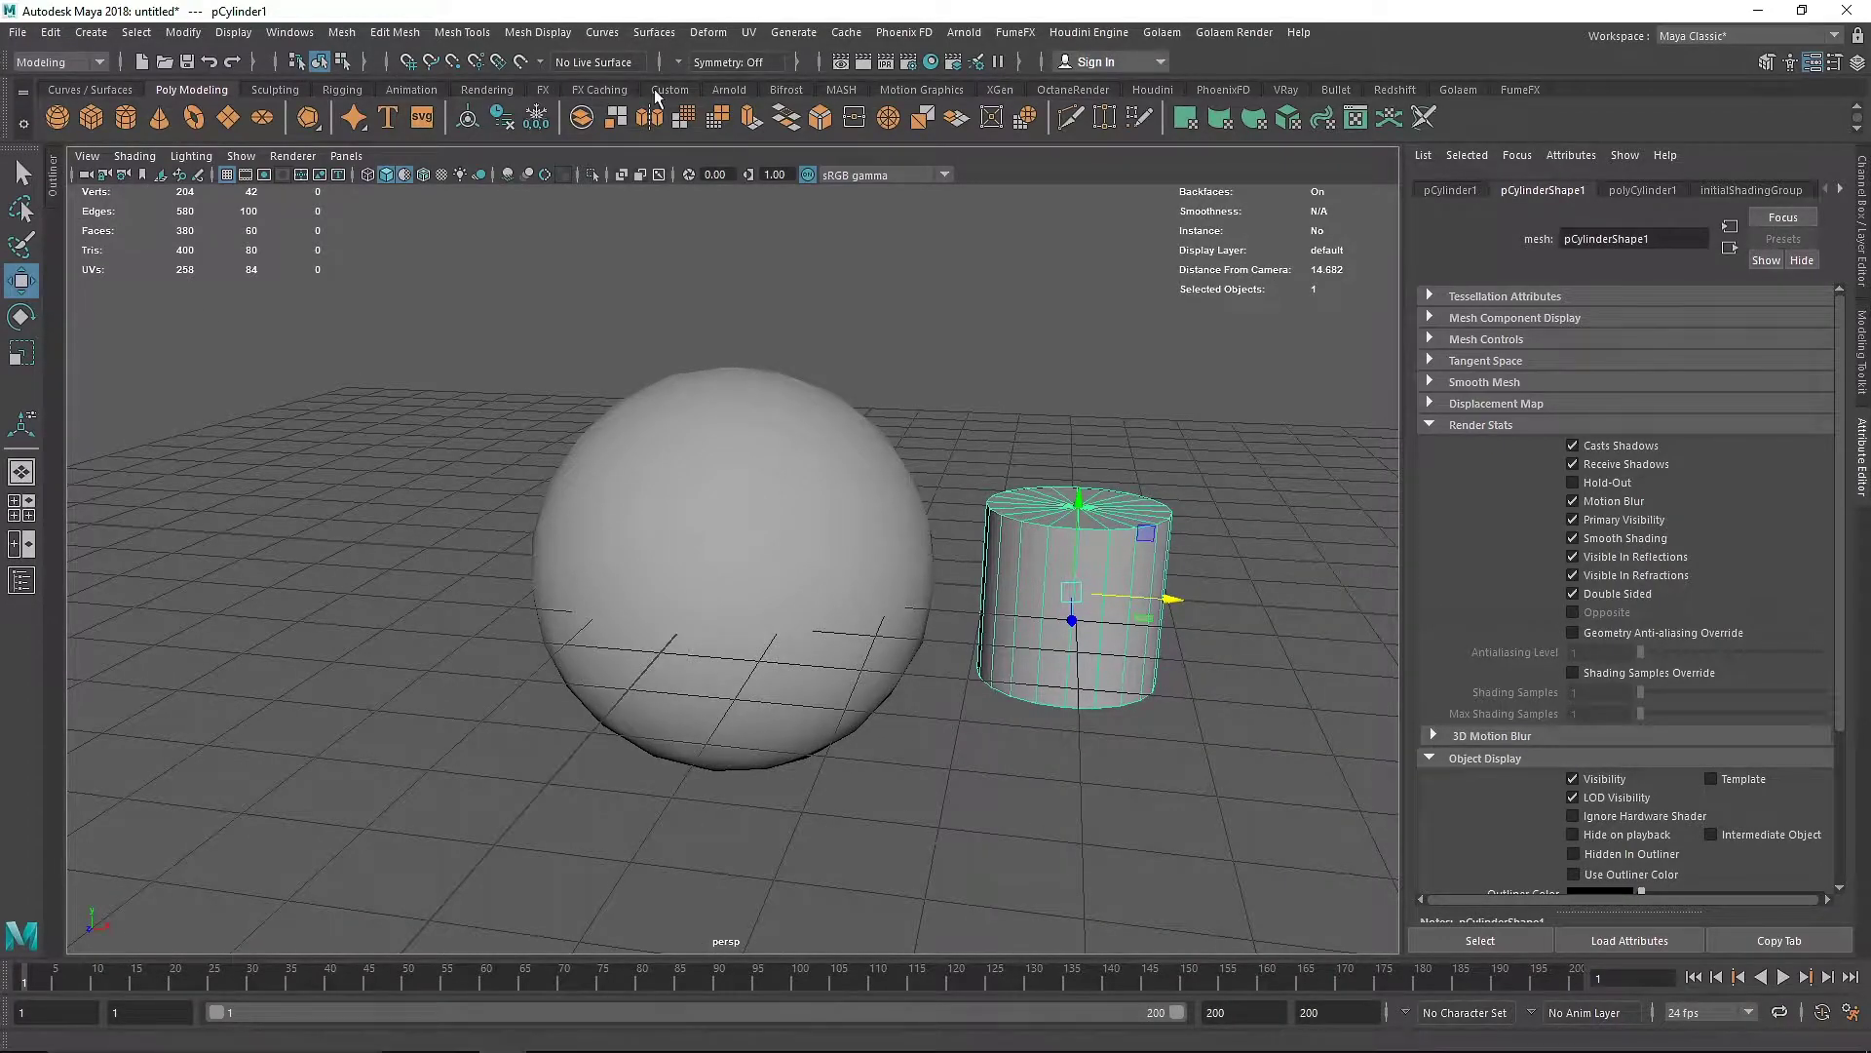
Create a MASH network from the selected cylinder
left_click(733, 89)
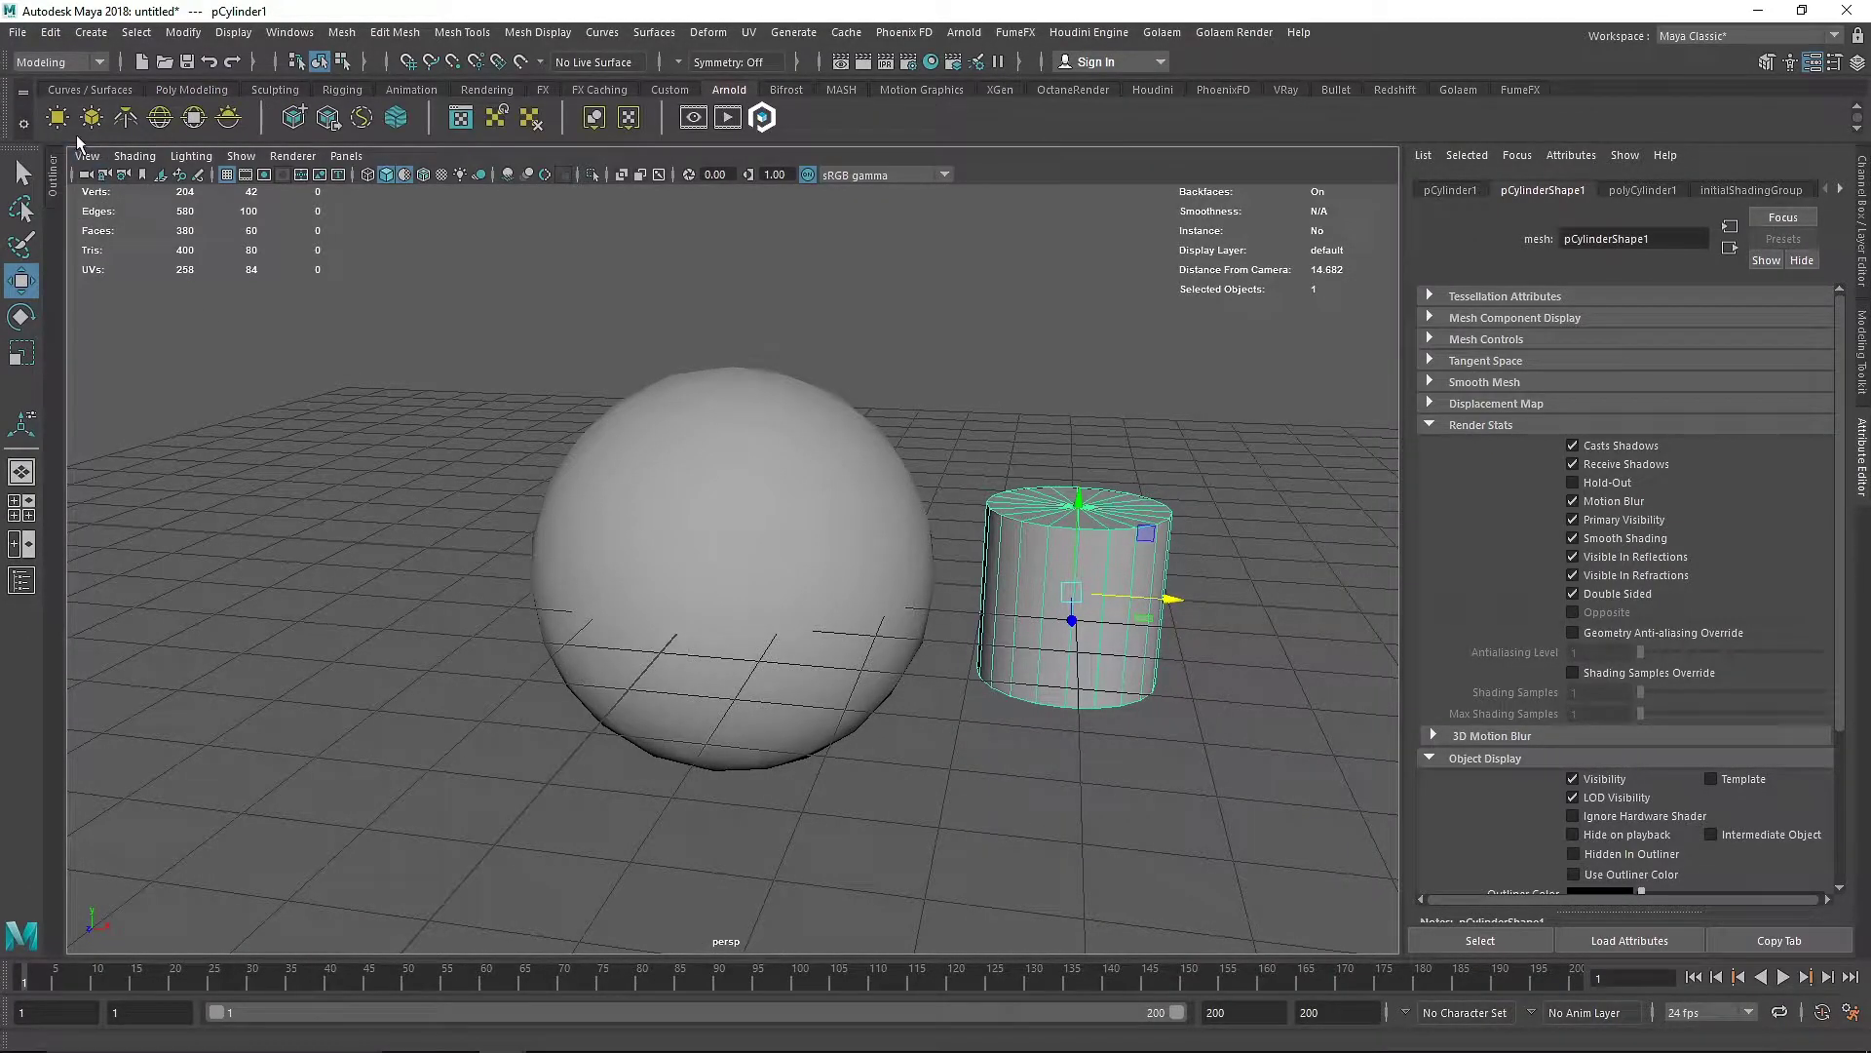
left_click(841, 89)
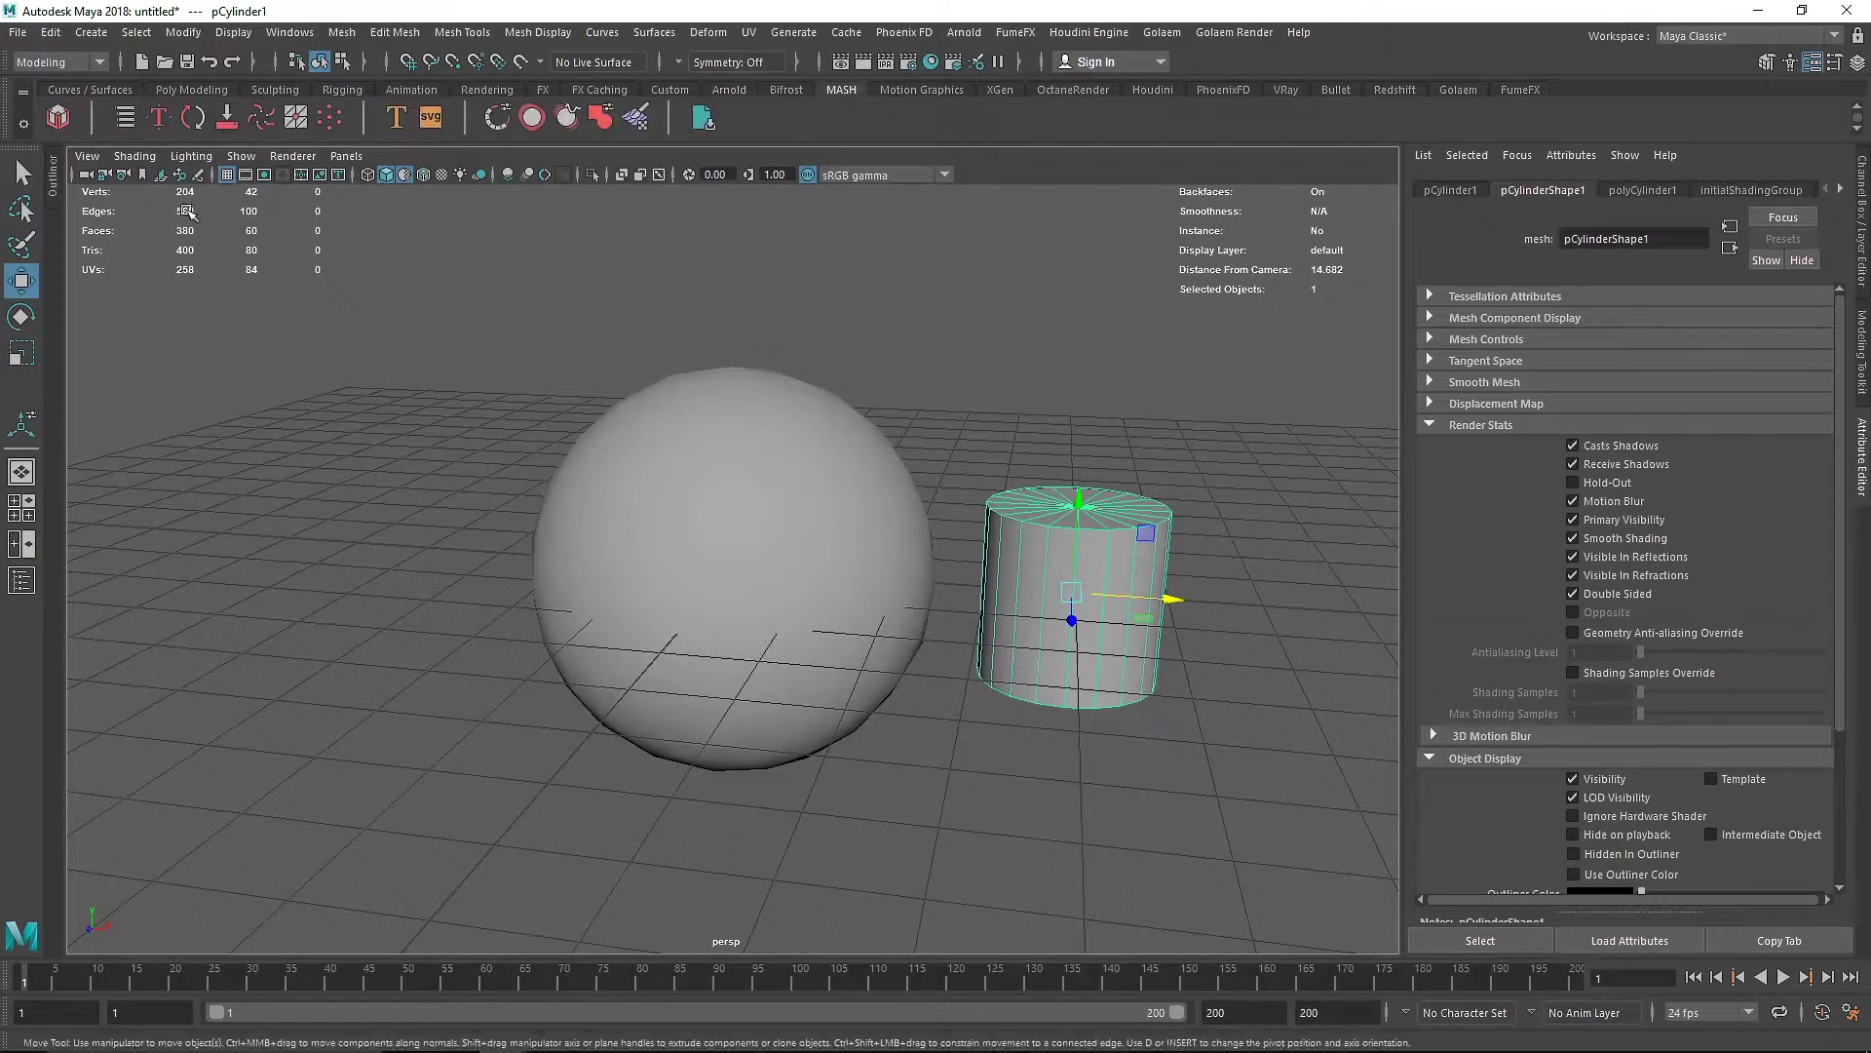
left_click(58, 116)
middle_click_drag(1155, 518, 869, 481, "alt")
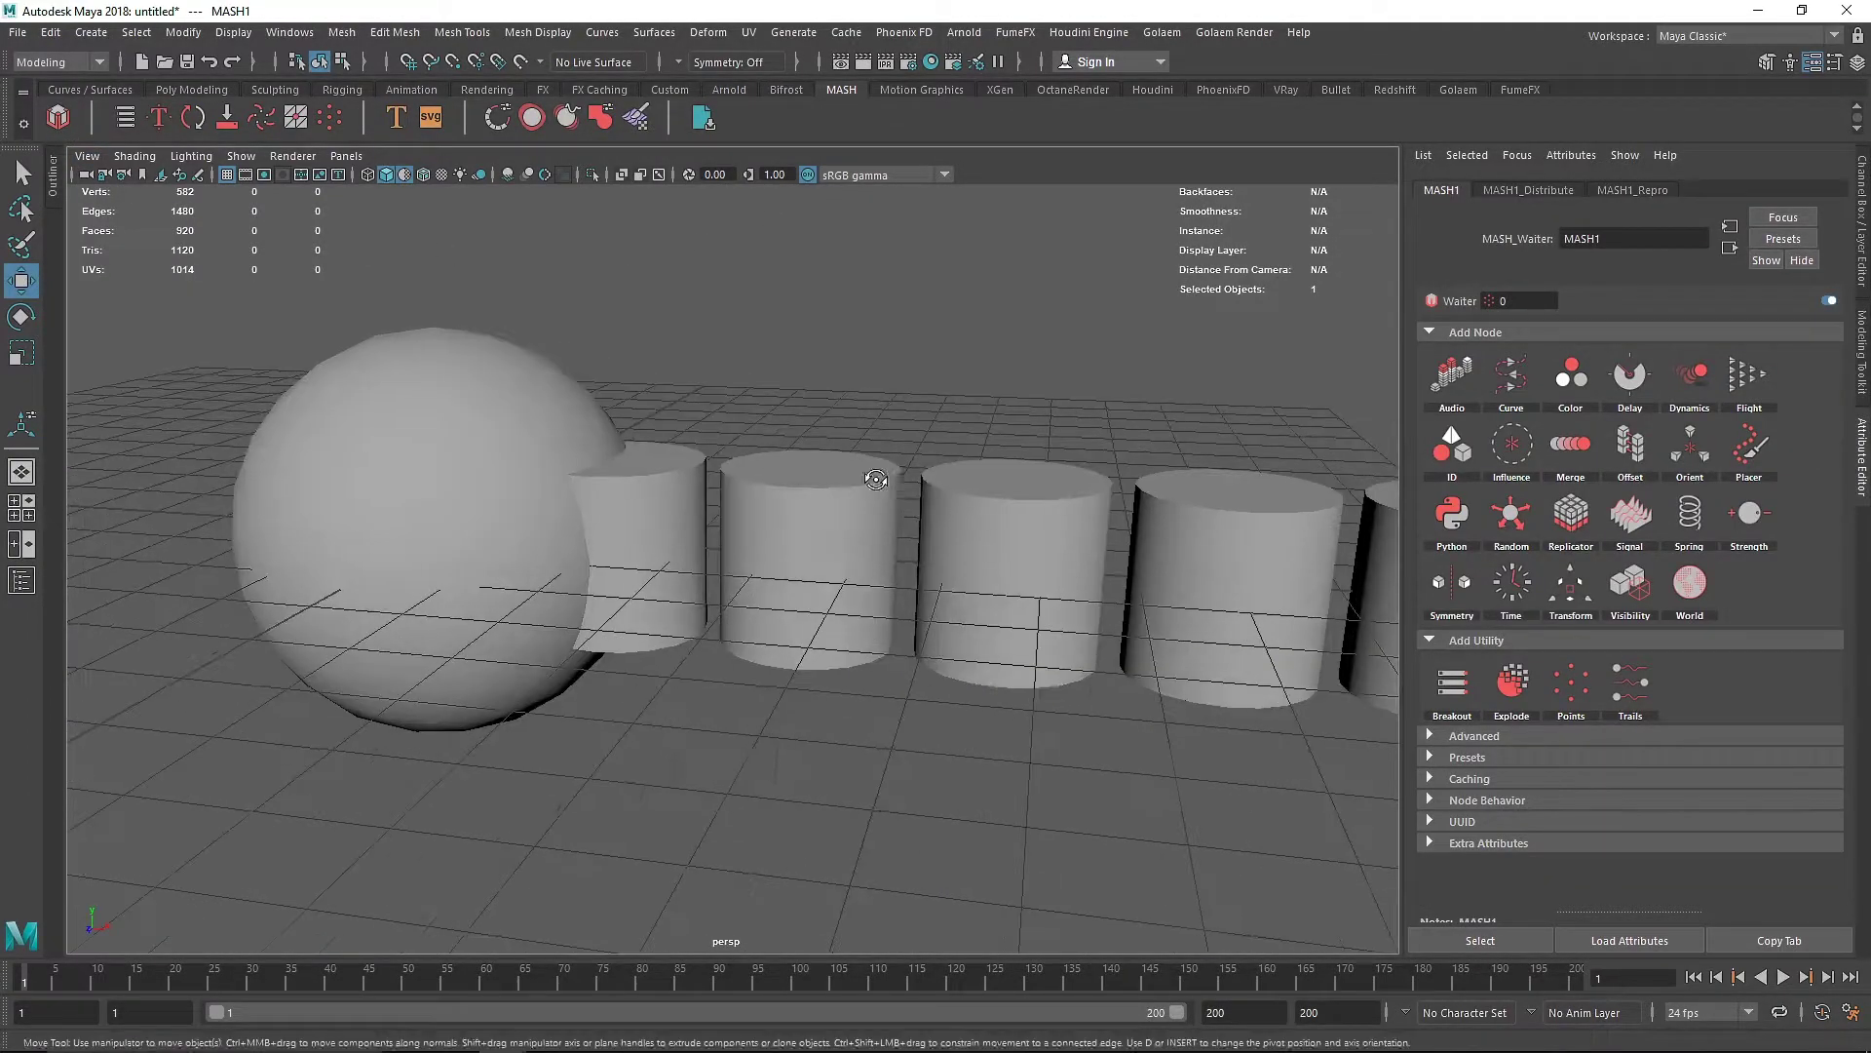
left_click_drag(868, 481, 901, 477, "alt")
Set the MASH distribution type to Mesh and assign the platonic solid as its input mesh
left_click(1550, 190)
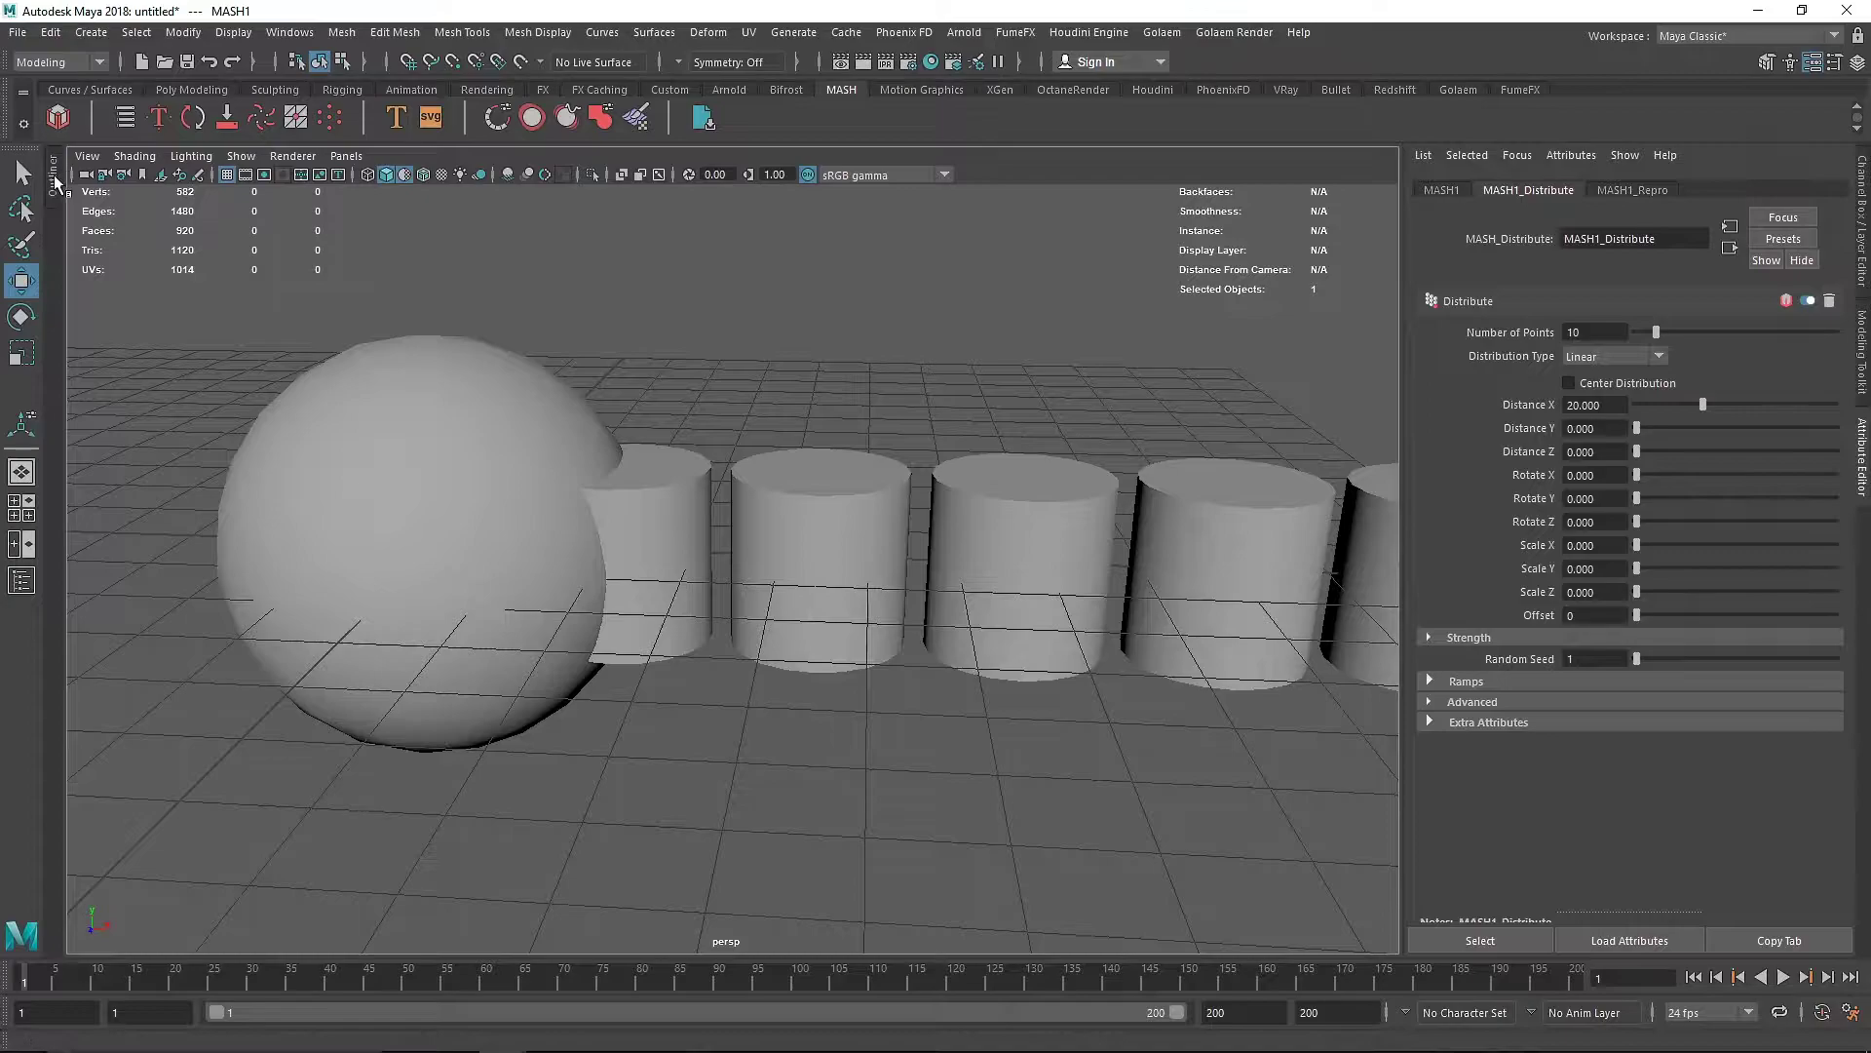
left_click(54, 175)
left_click(1617, 356)
left_click(1605, 428)
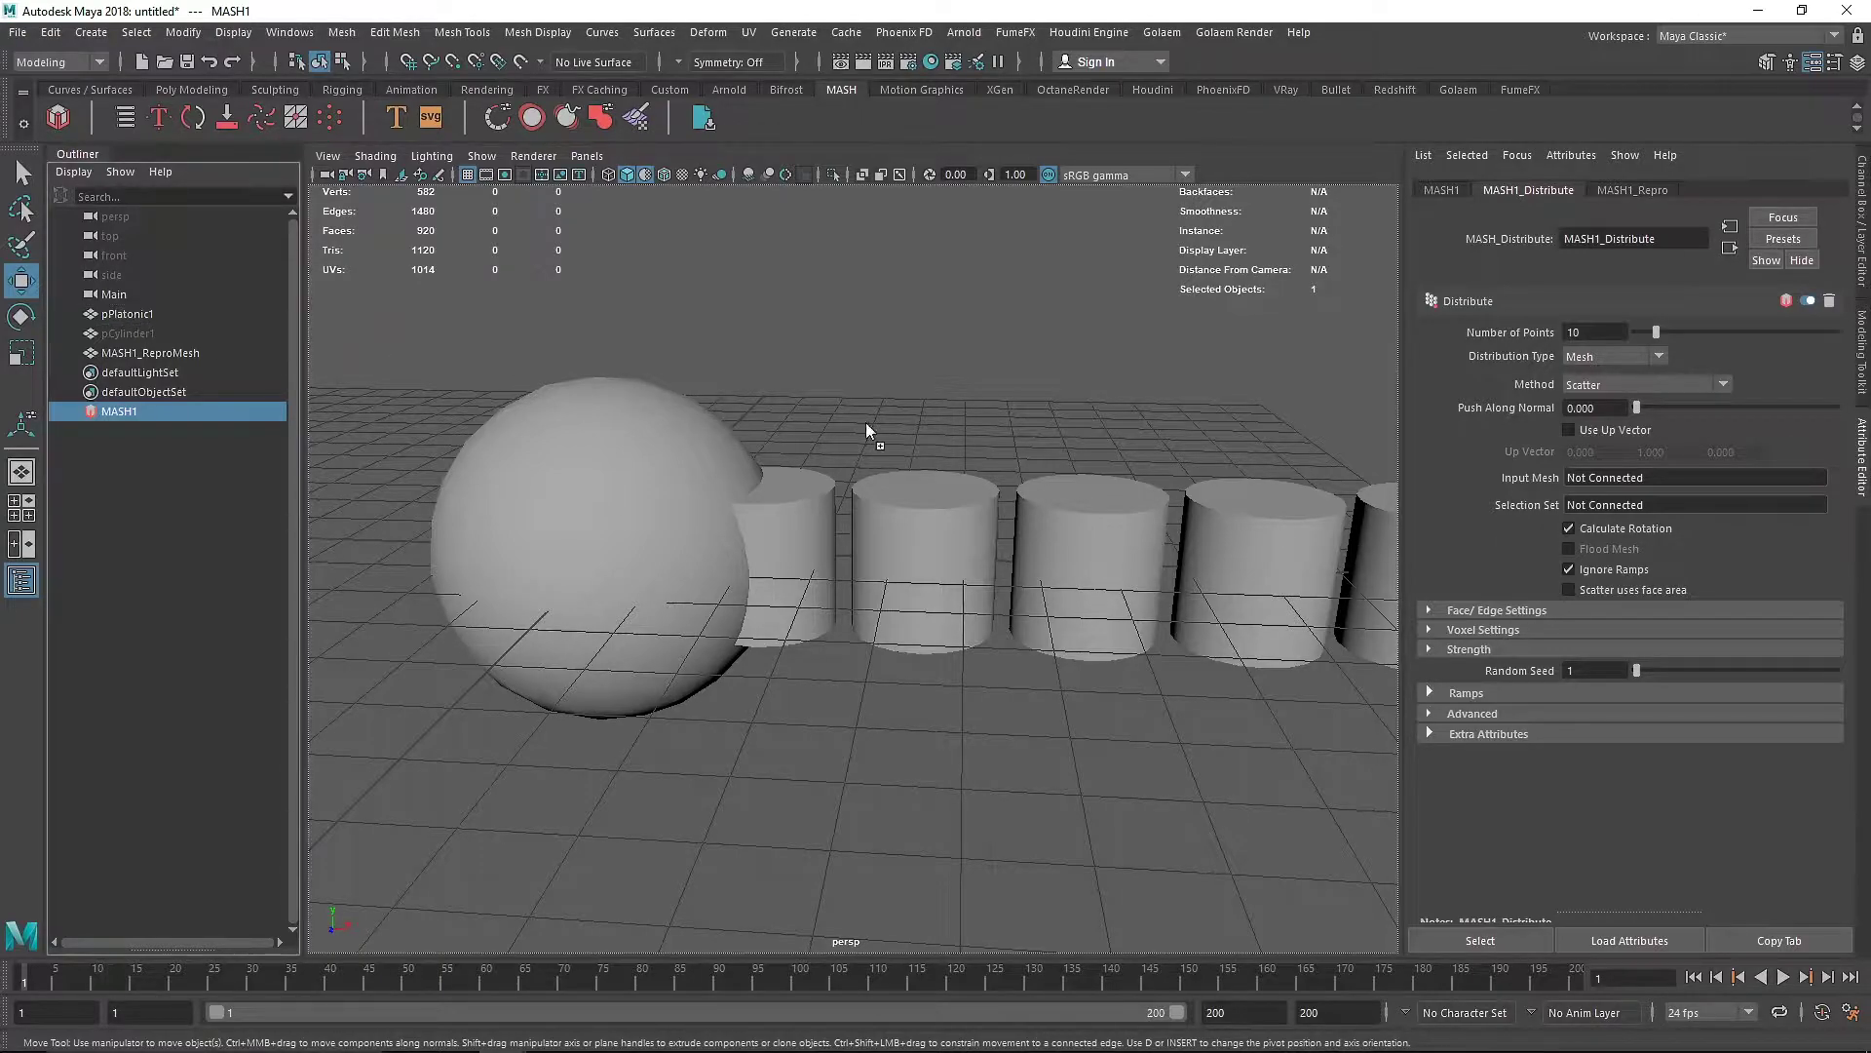
middle_click_drag(1630, 482, 1629, 478)
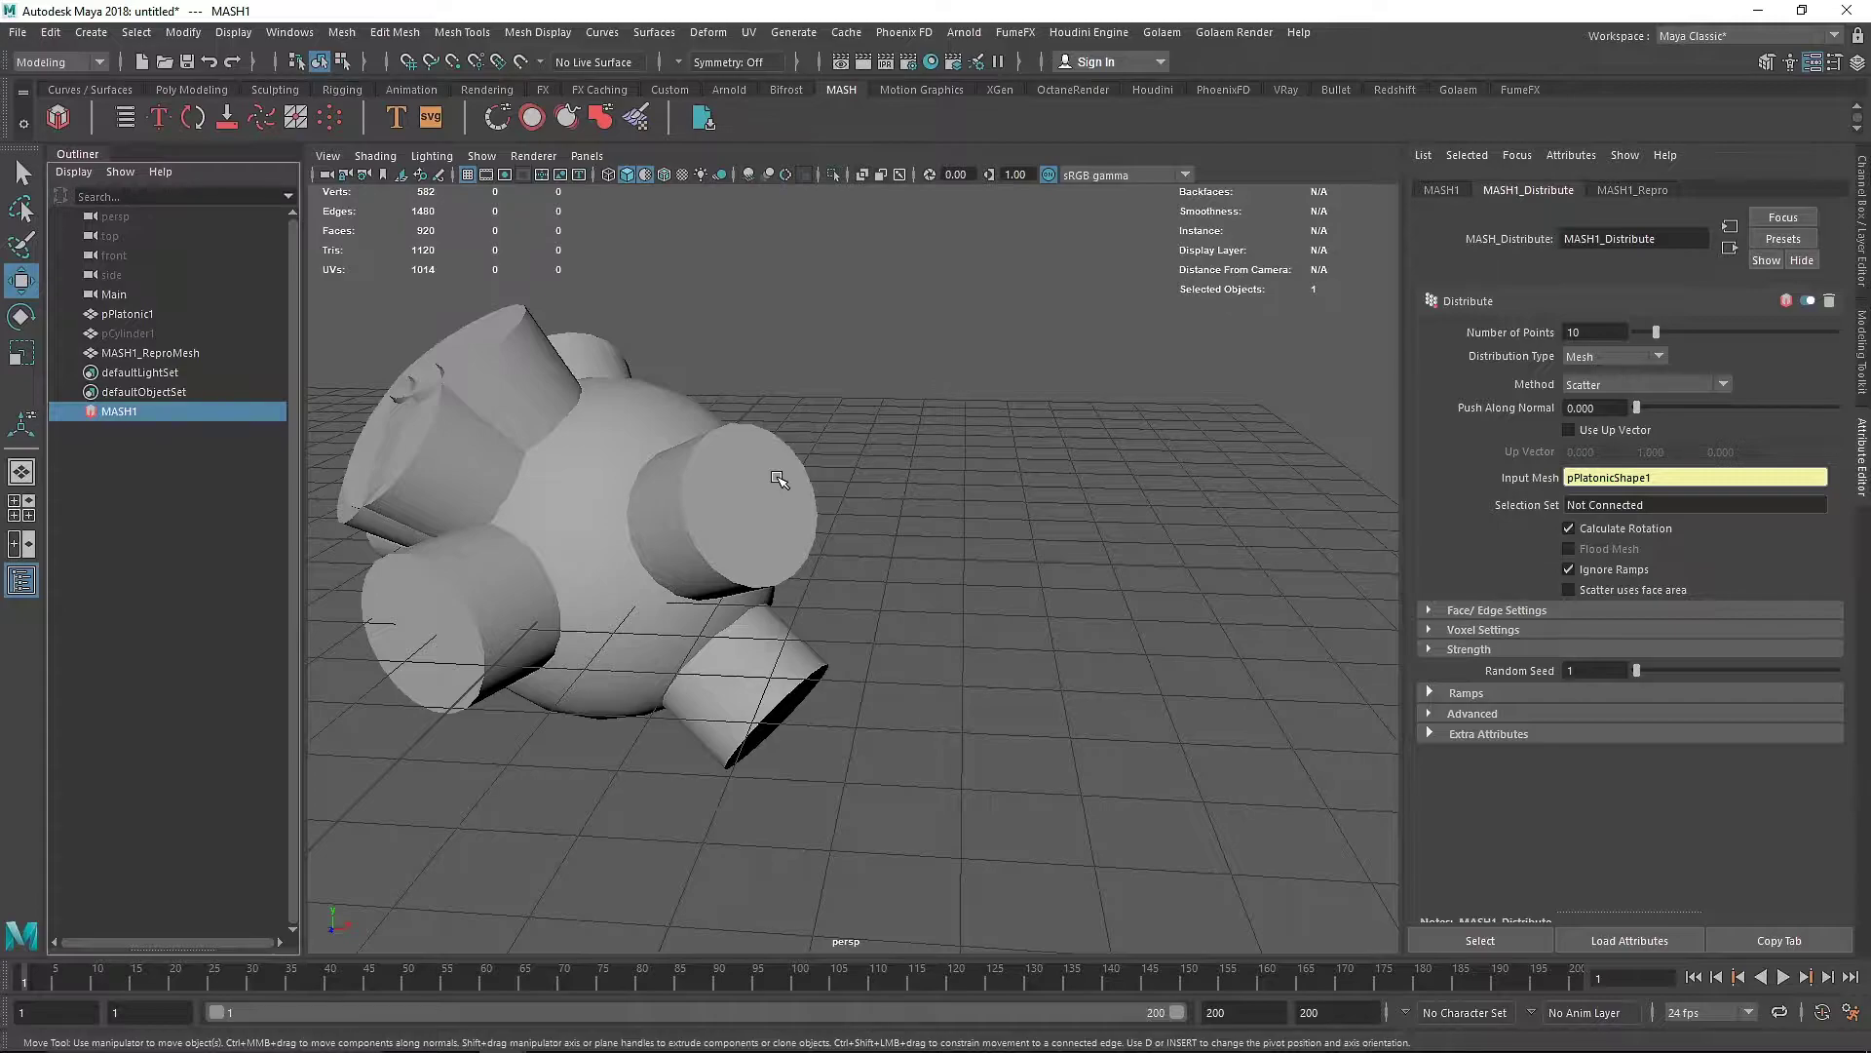
Set the mesh distribution method to Edge and enable Flood Mesh to place a cylinder on every edge
left_click(1573, 386)
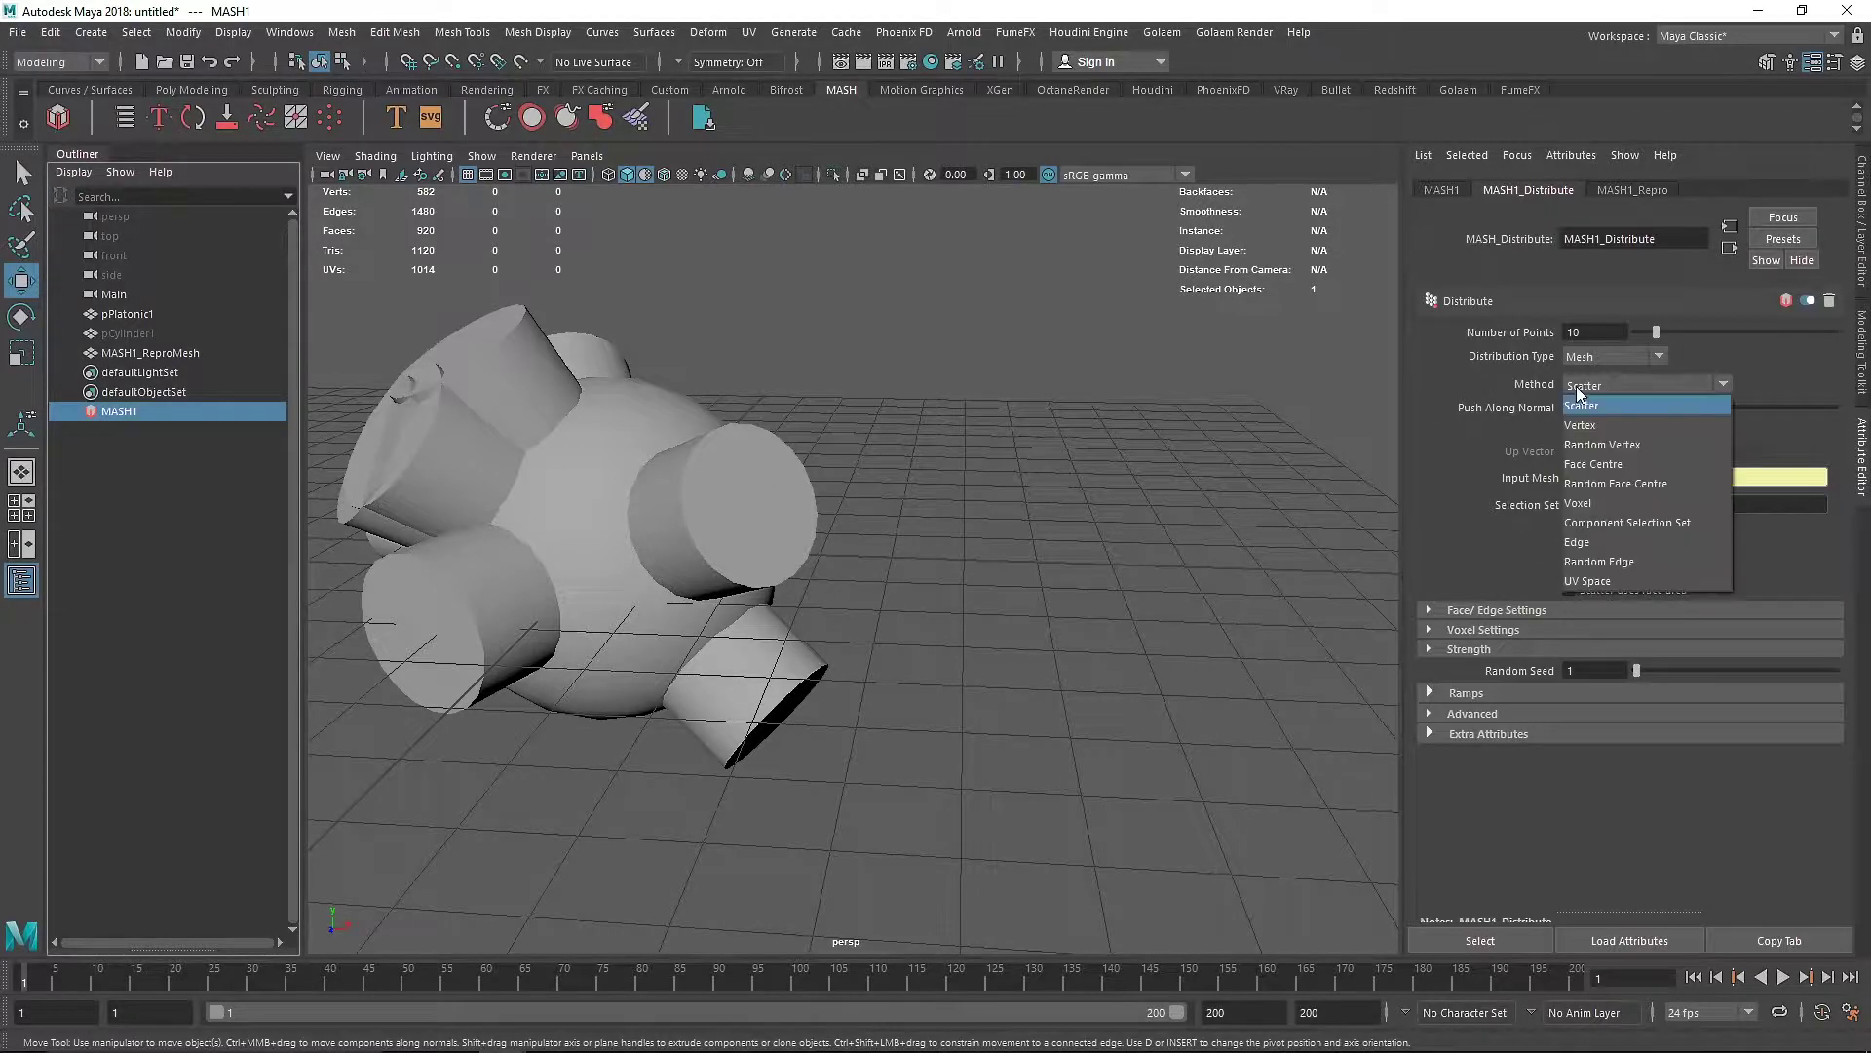
left_click(1581, 546)
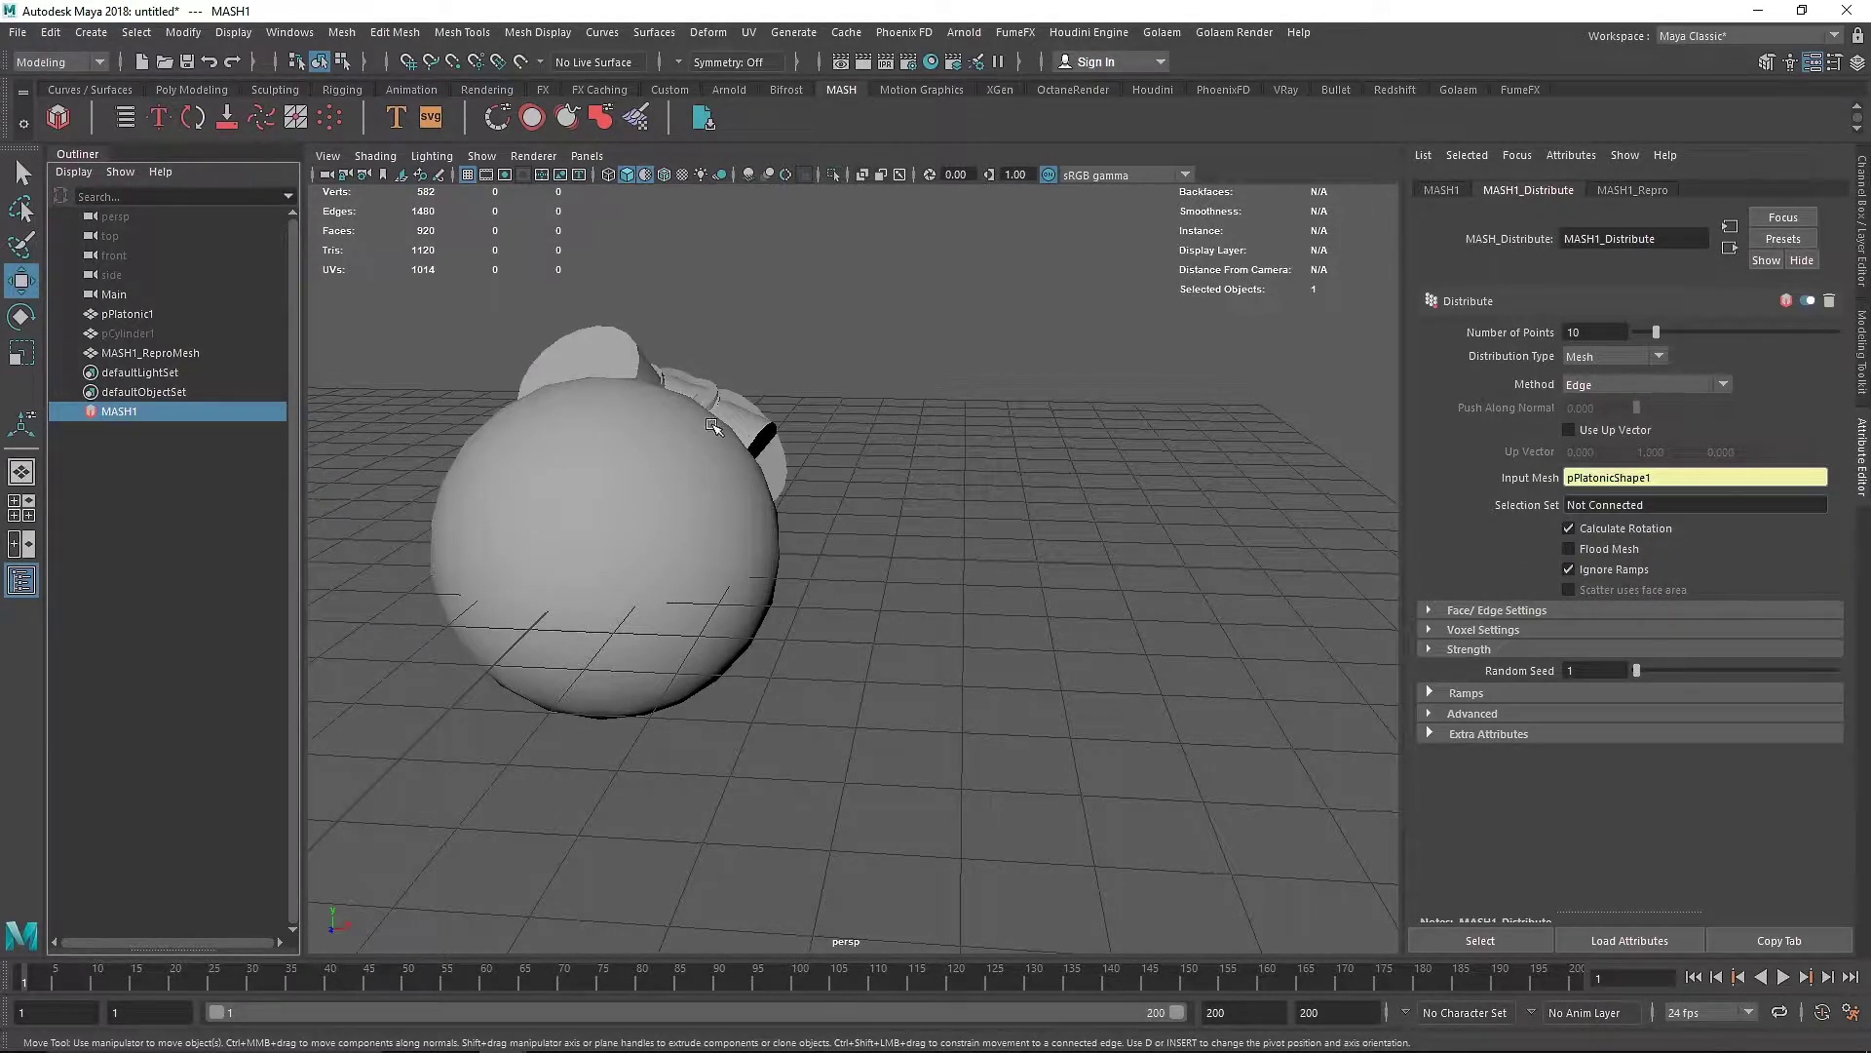
left_click_drag(890, 430, 1102, 499, "alt")
scroll(1101, 499, "up", 2)
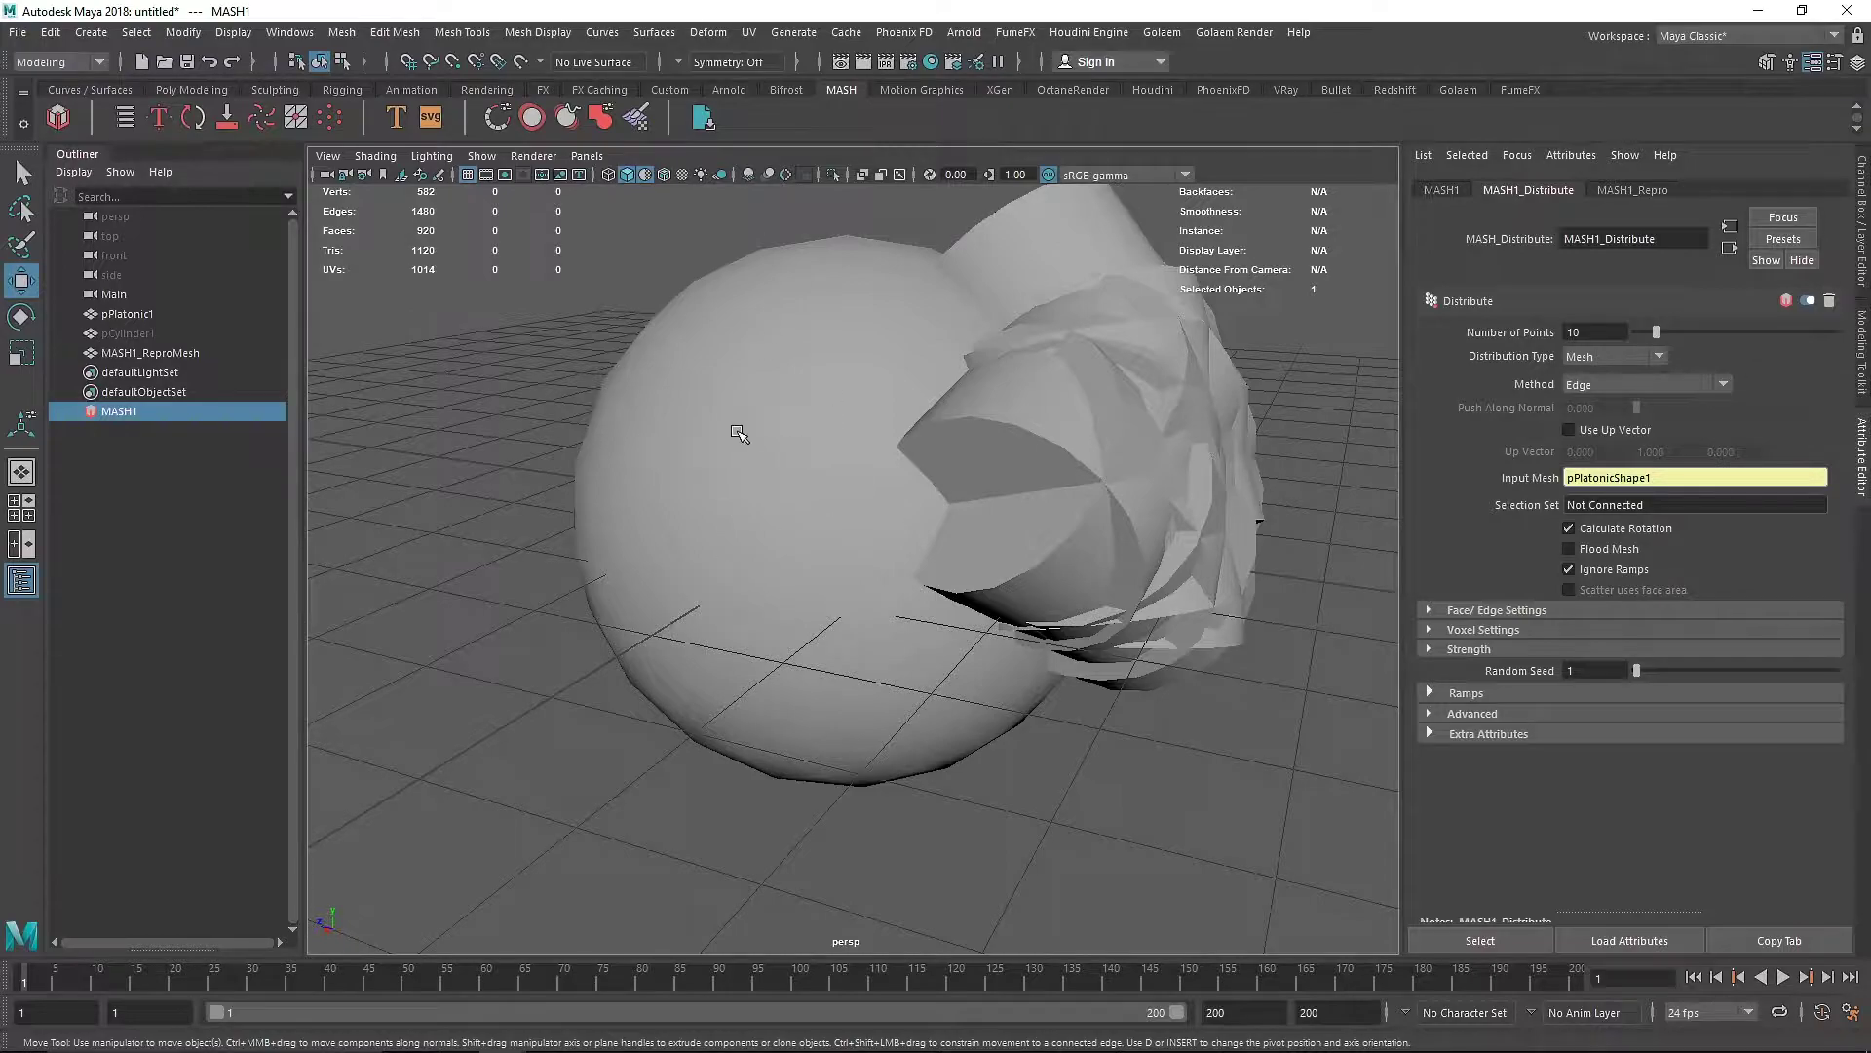
left_click(1592, 547)
scroll(1068, 458, "down", 2)
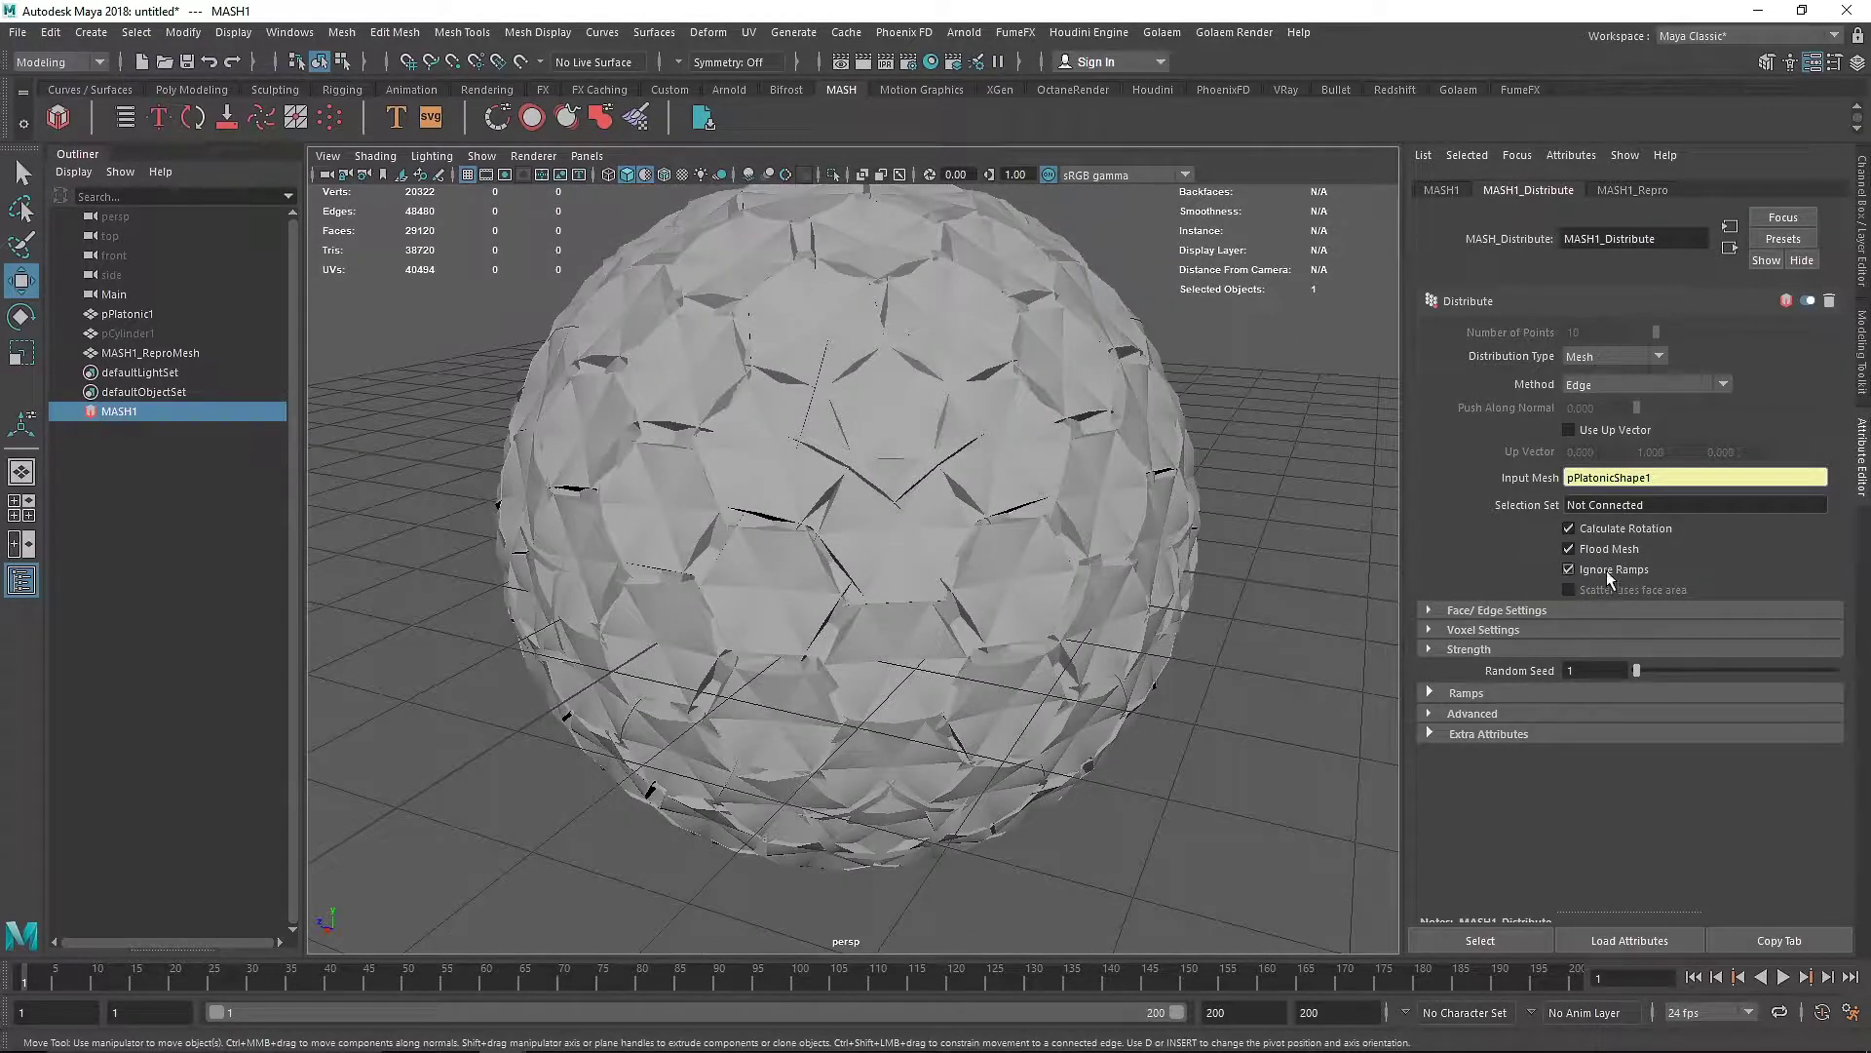
scroll(609, 349, "down", 5)
left_click_drag(609, 349, 881, 420, "alt")
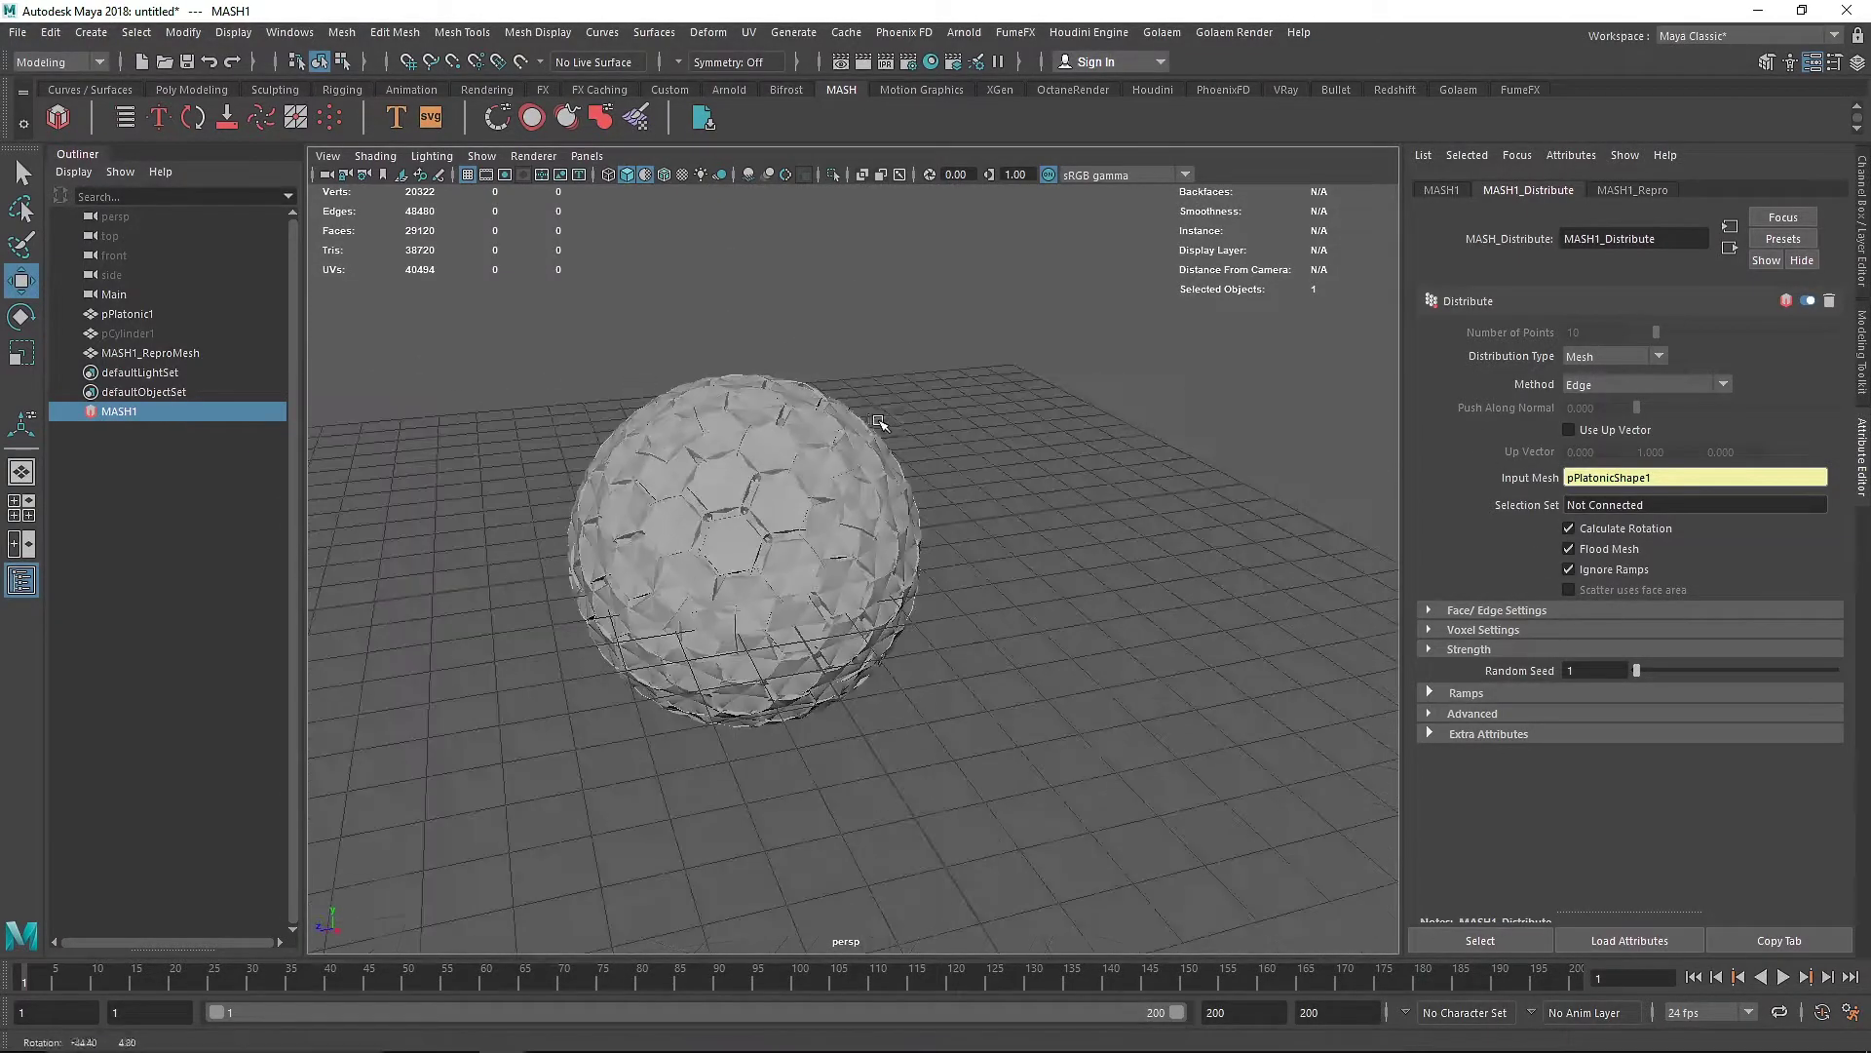
scroll(795, 544, "up", 5)
middle_click_drag(750, 467, 960, 465, "alt")
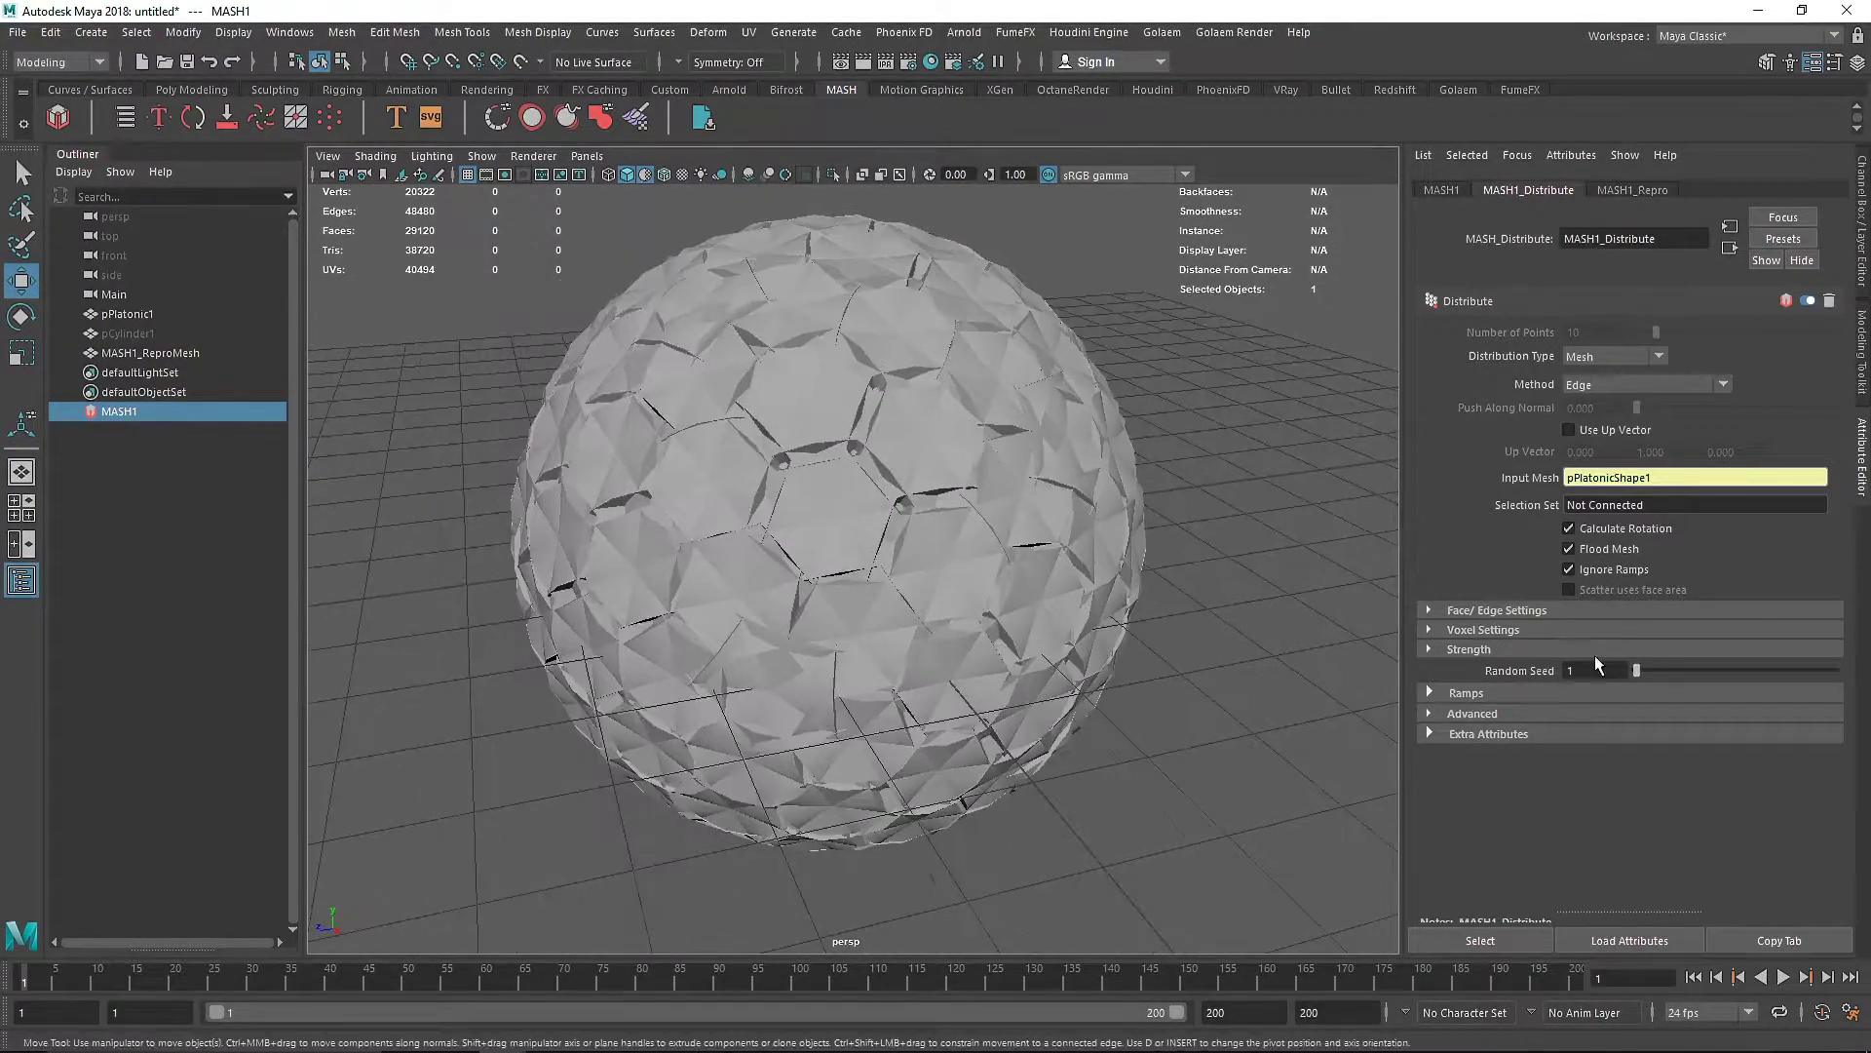
Enable scaling in the distribution's face/edge settings and reduce the scale multiplier until the cylinders become small separate pieces
left_click(1514, 612)
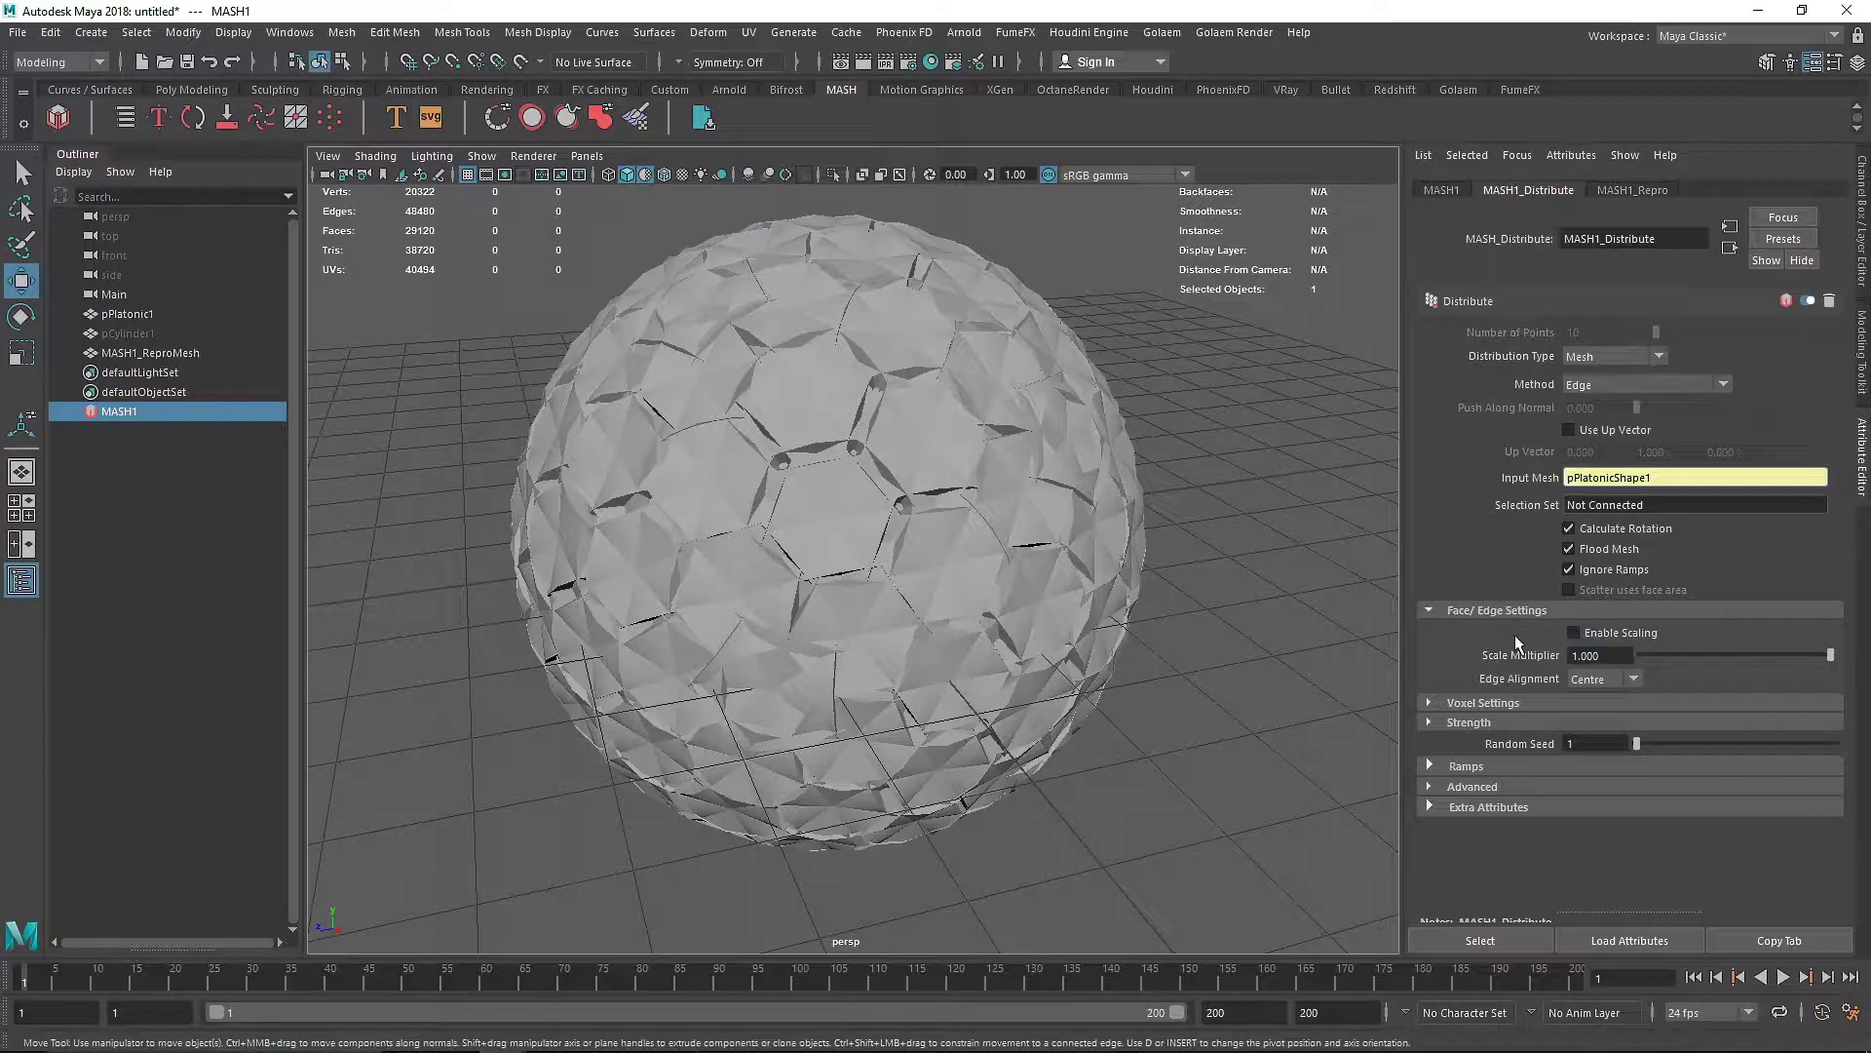
left_click(1573, 632)
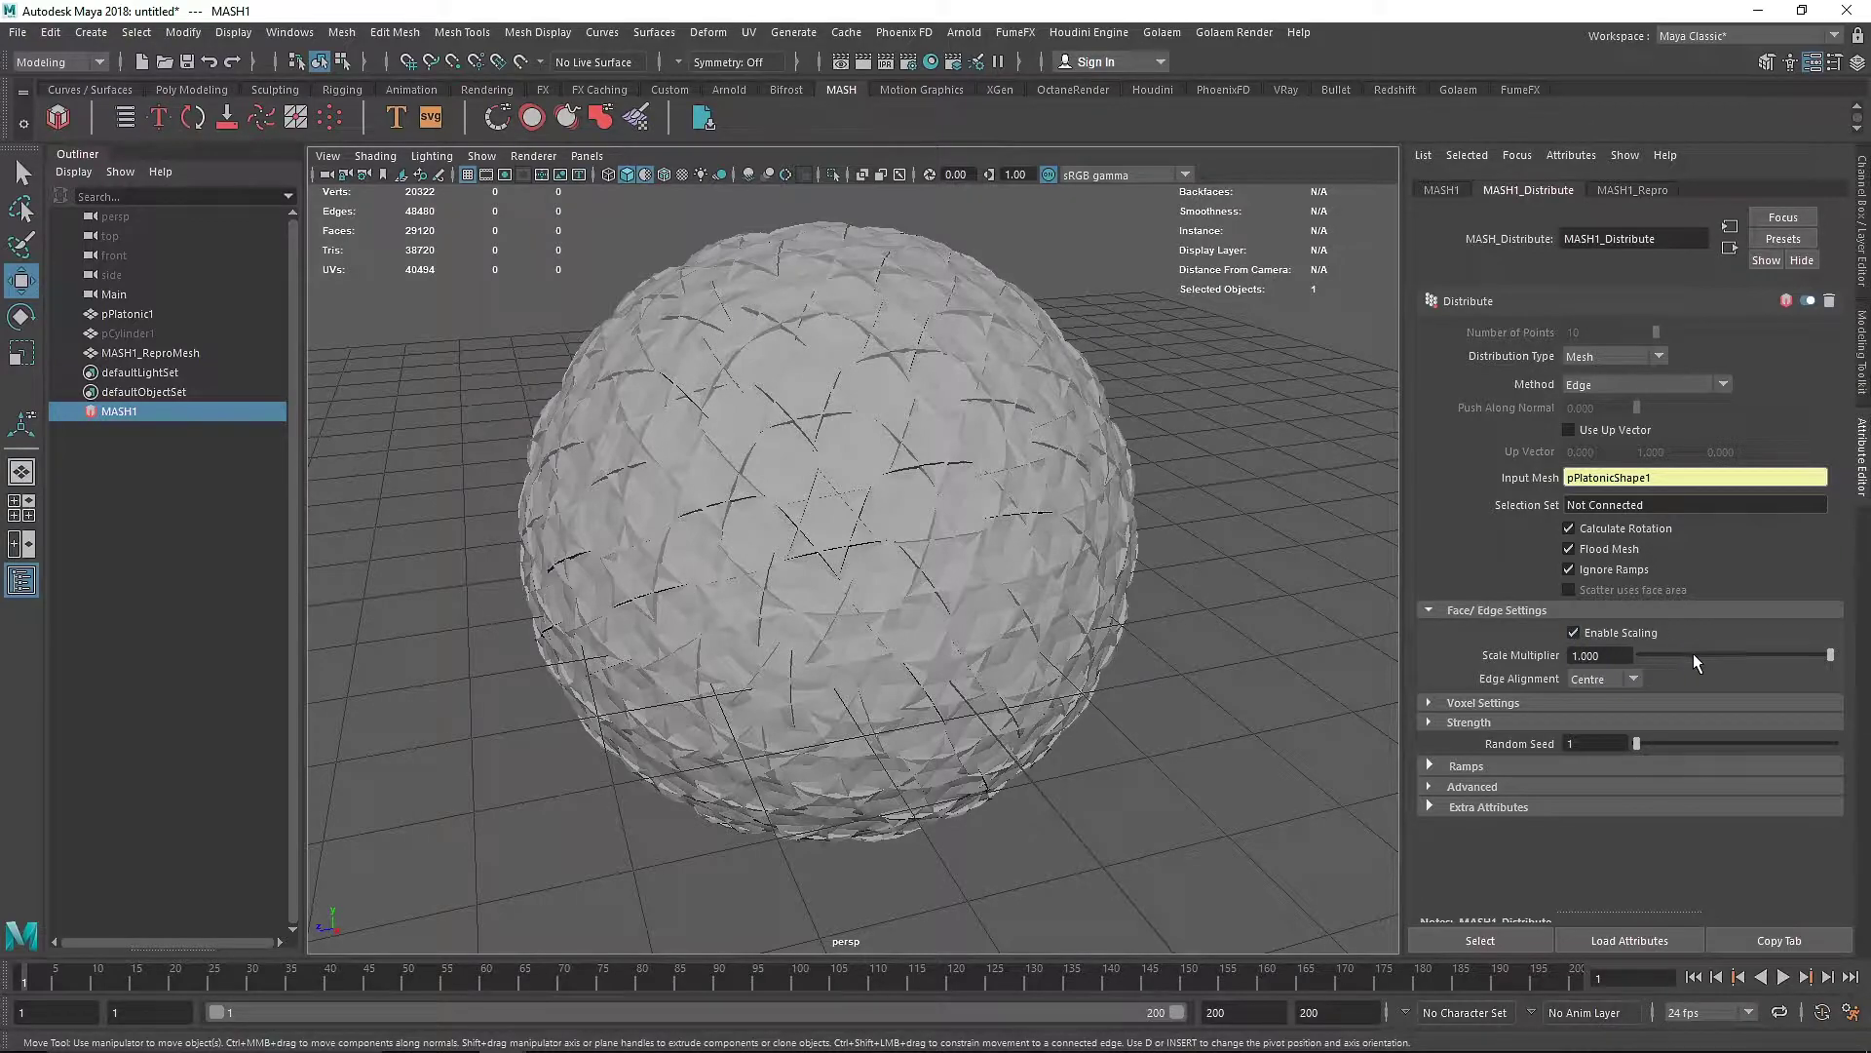
left_click_drag(1798, 654, 1664, 656)
scroll(858, 541, "up", 5)
Scale the source cylinder pCylinder1 into long rods, about 0.35 in X and Z and 4.14 in Y
key("r")
left_click(126, 333)
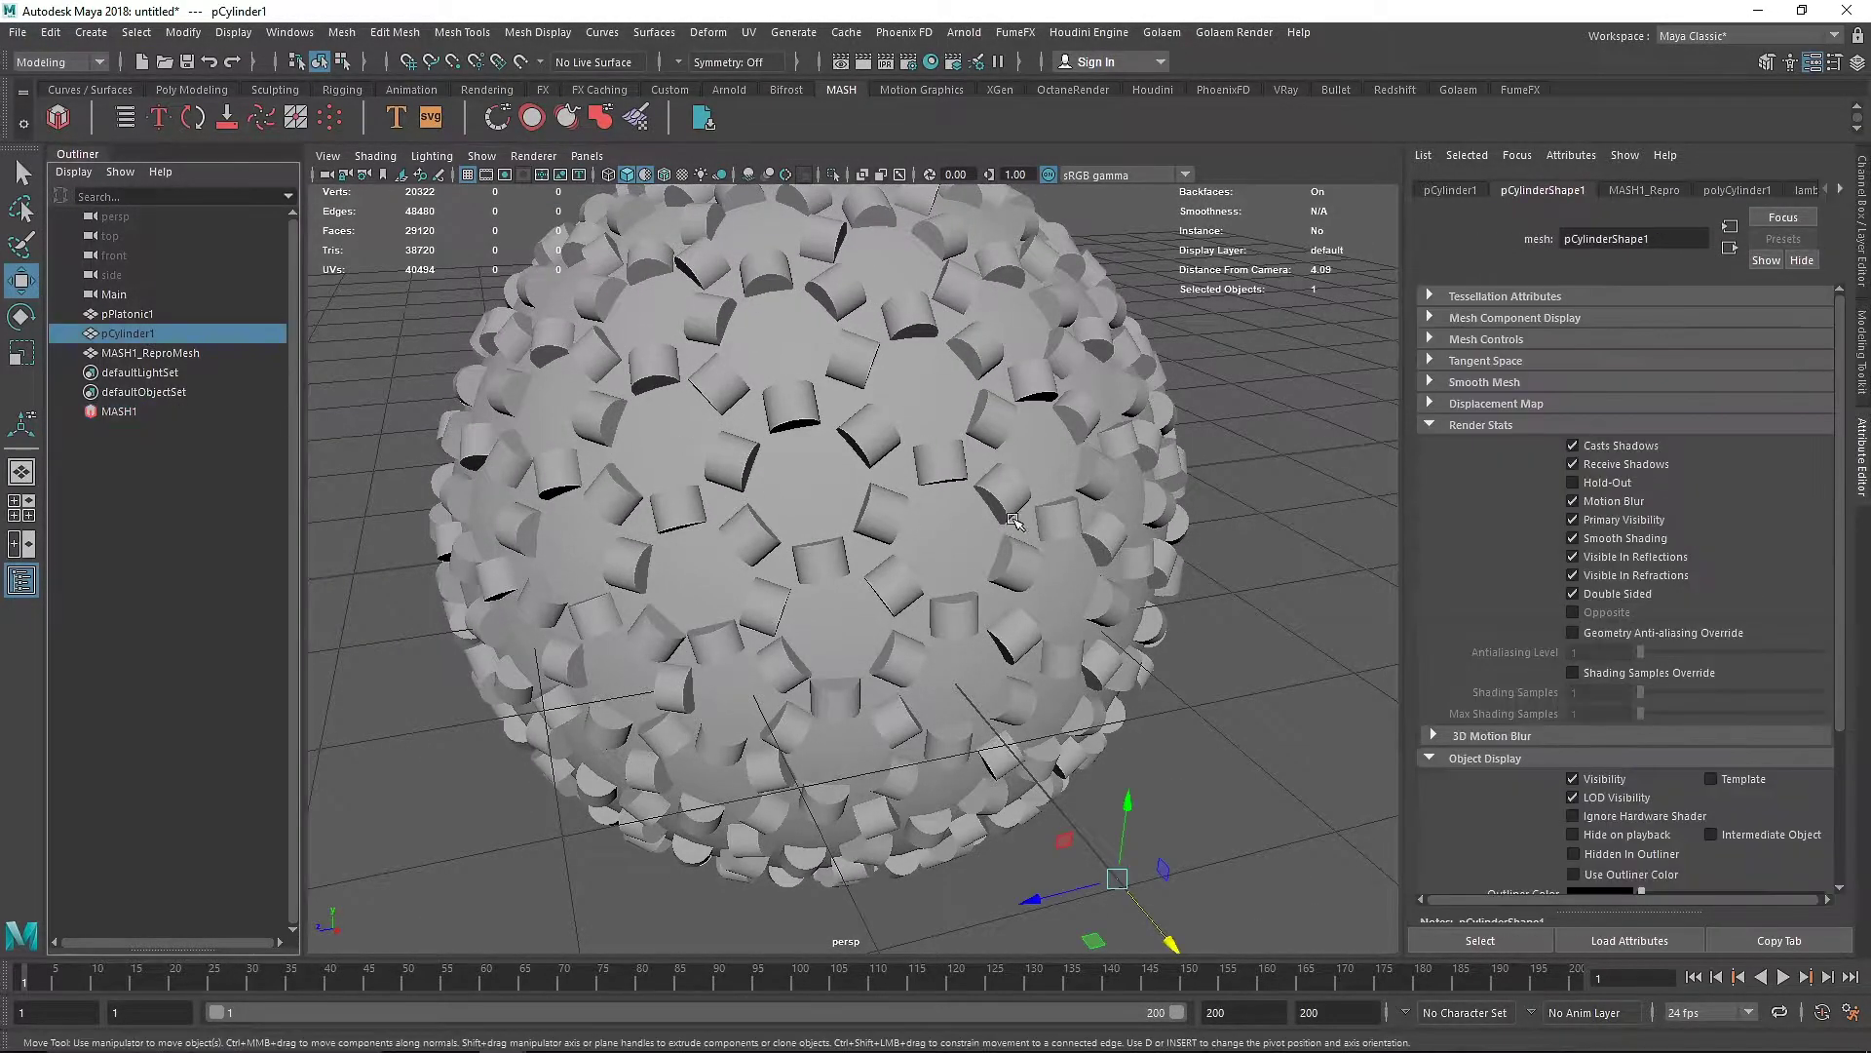
left_click_drag(1127, 808, 1160, 531)
left_click_drag(1121, 874, 419, 1048)
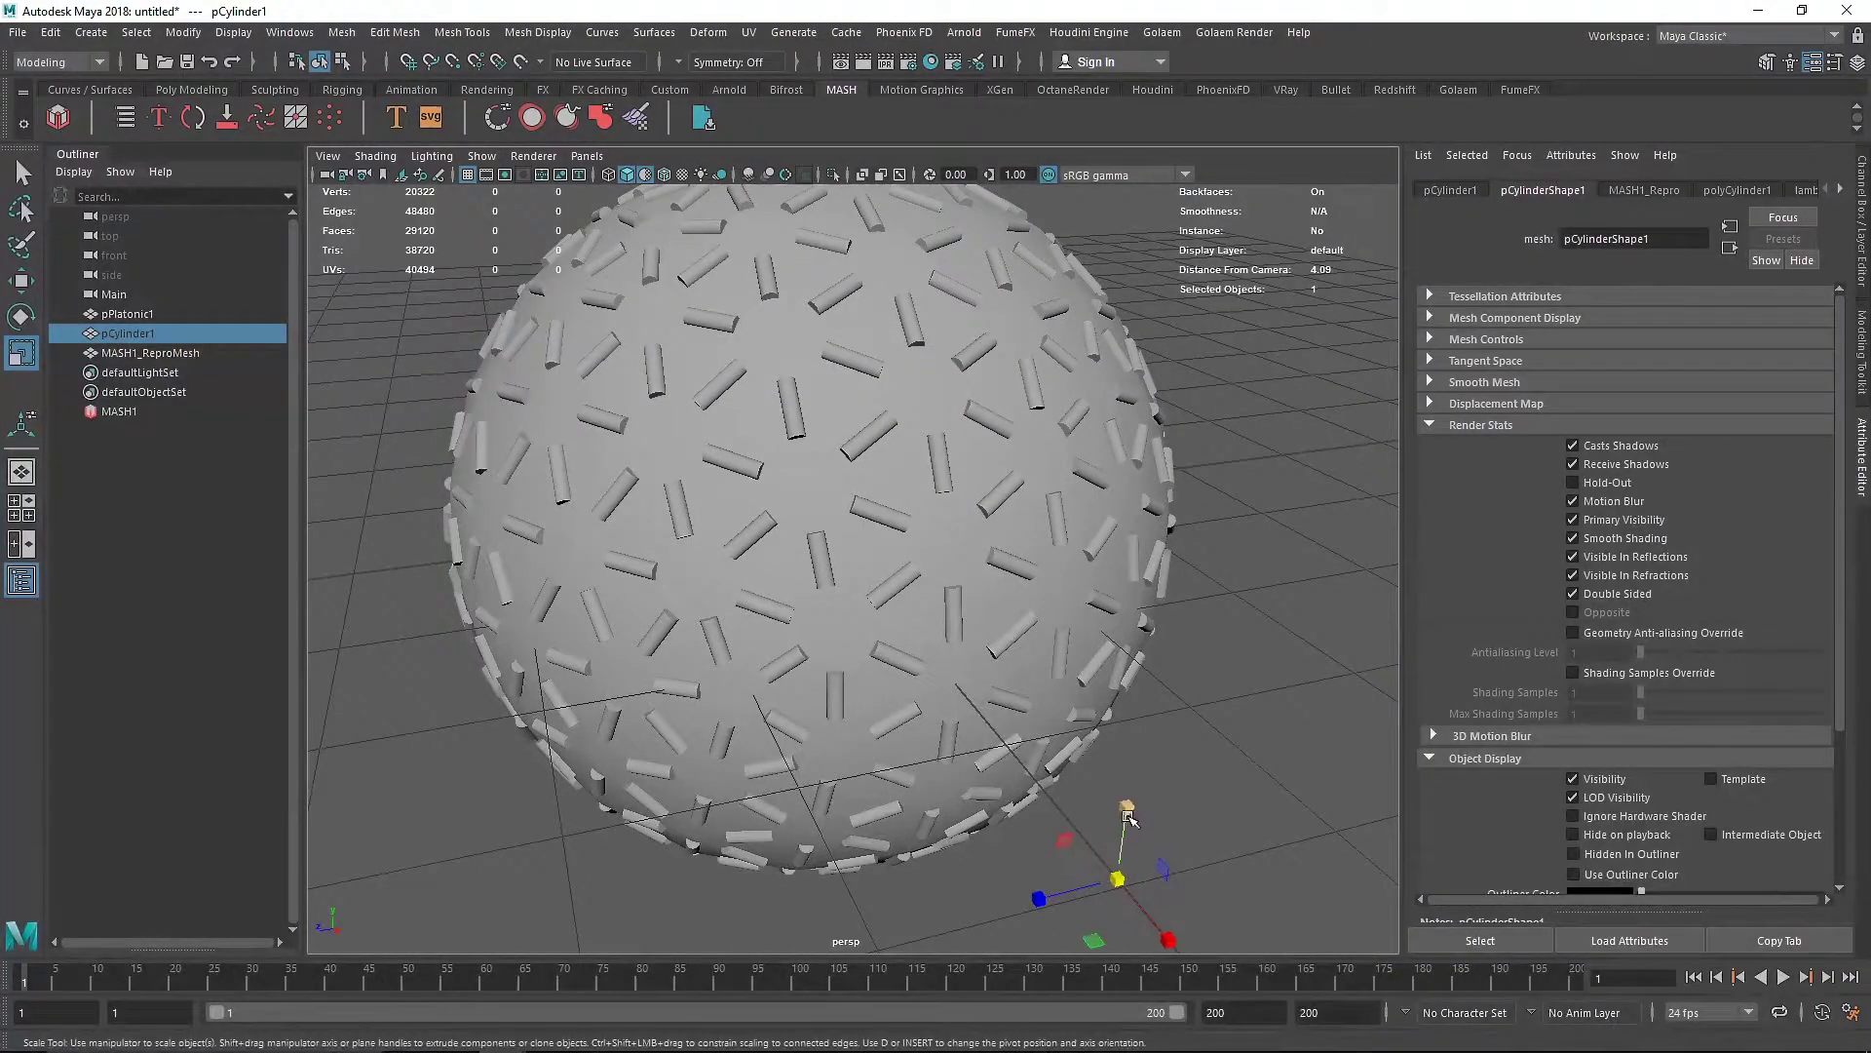
left_click_drag(1125, 808, 1168, 650)
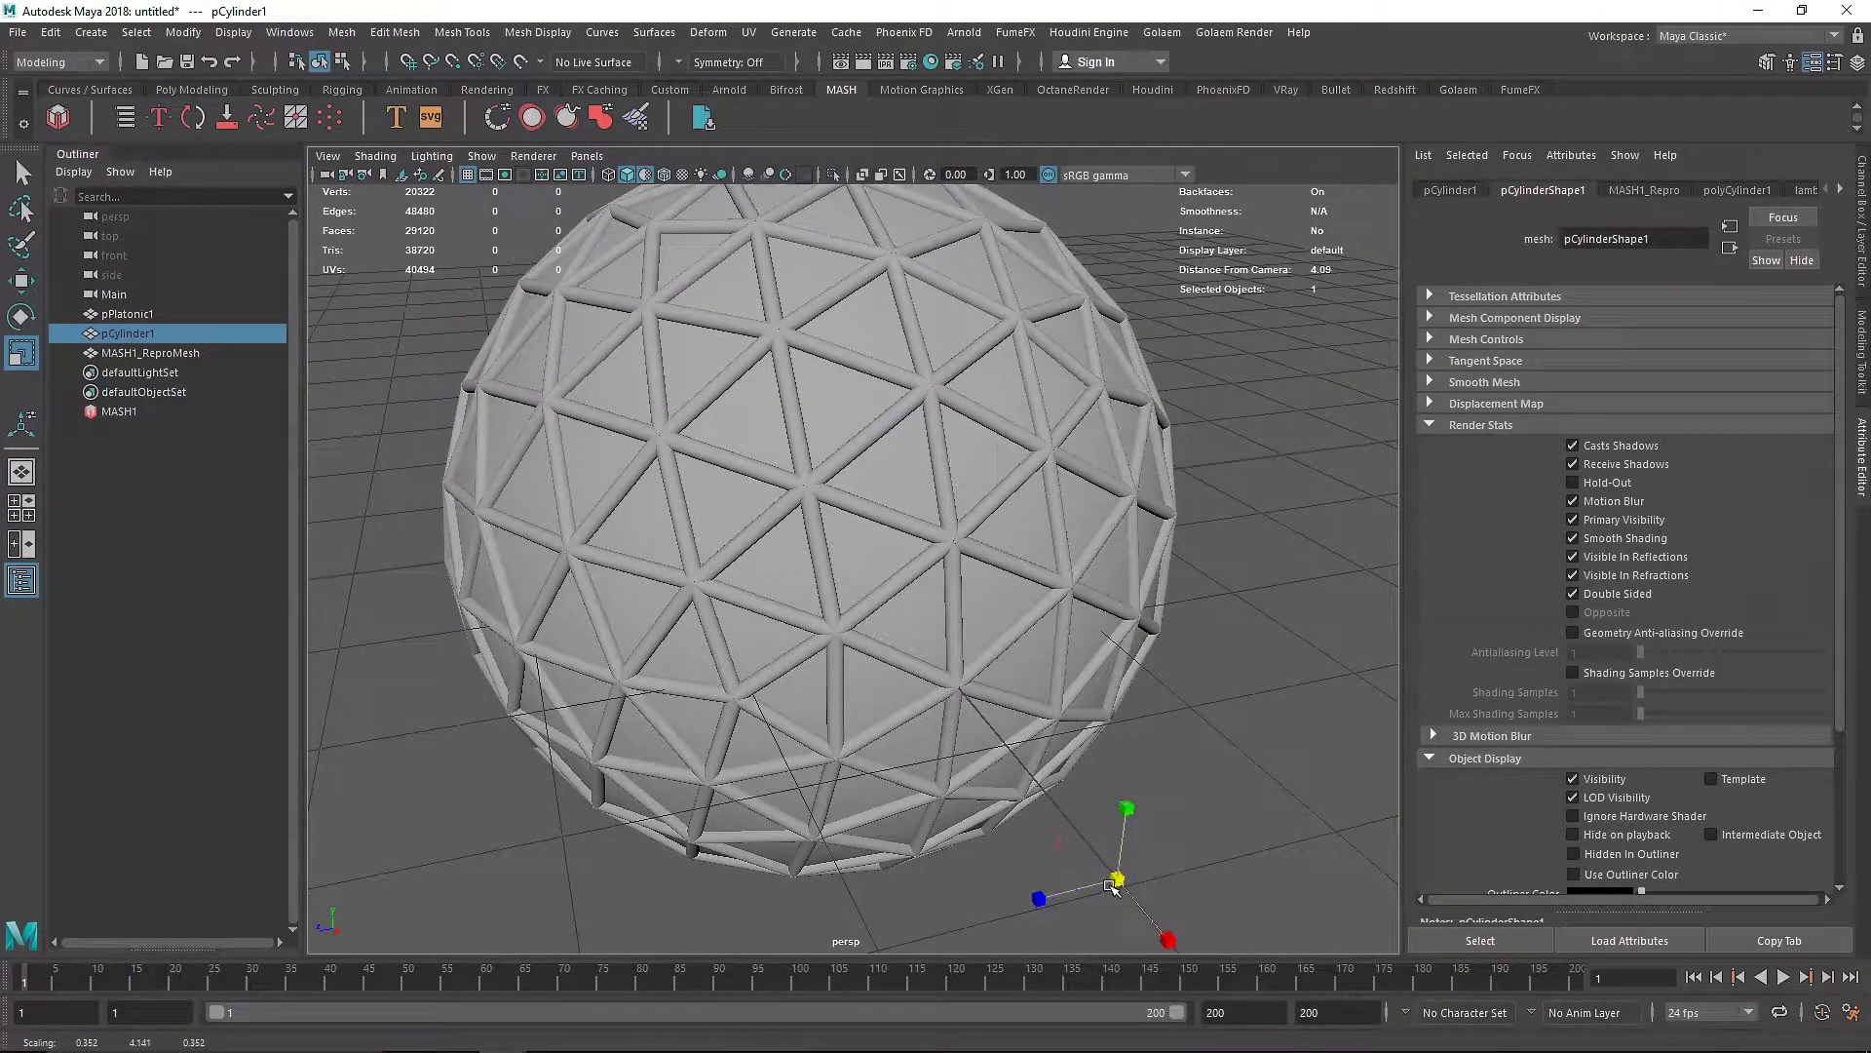
Thin the source cylinder to about 0.17 in X and Z and stretch it to about 4.16 in Y
left_click_drag(1120, 877, 634, 1042)
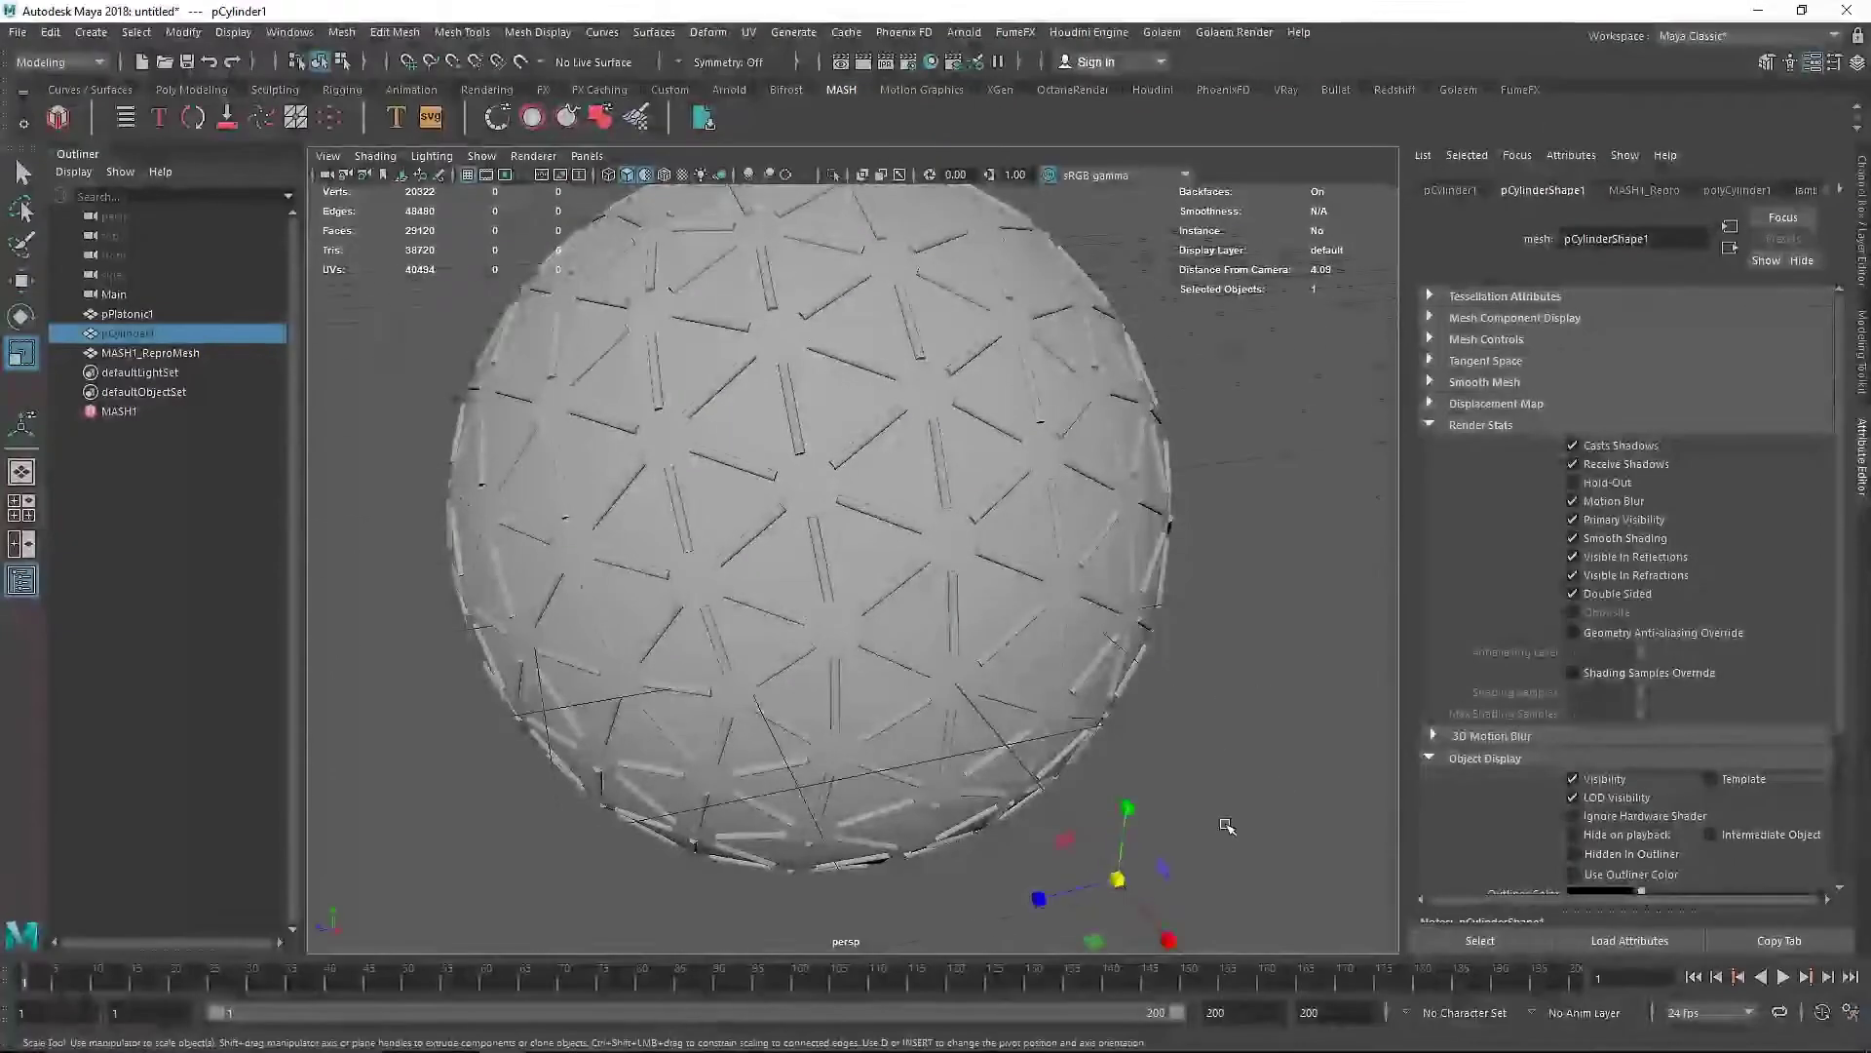
left_click_drag(1127, 808, 1159, 736)
left_click_drag(1119, 877, 953, 920)
left_click_drag(1121, 801, 1131, 788)
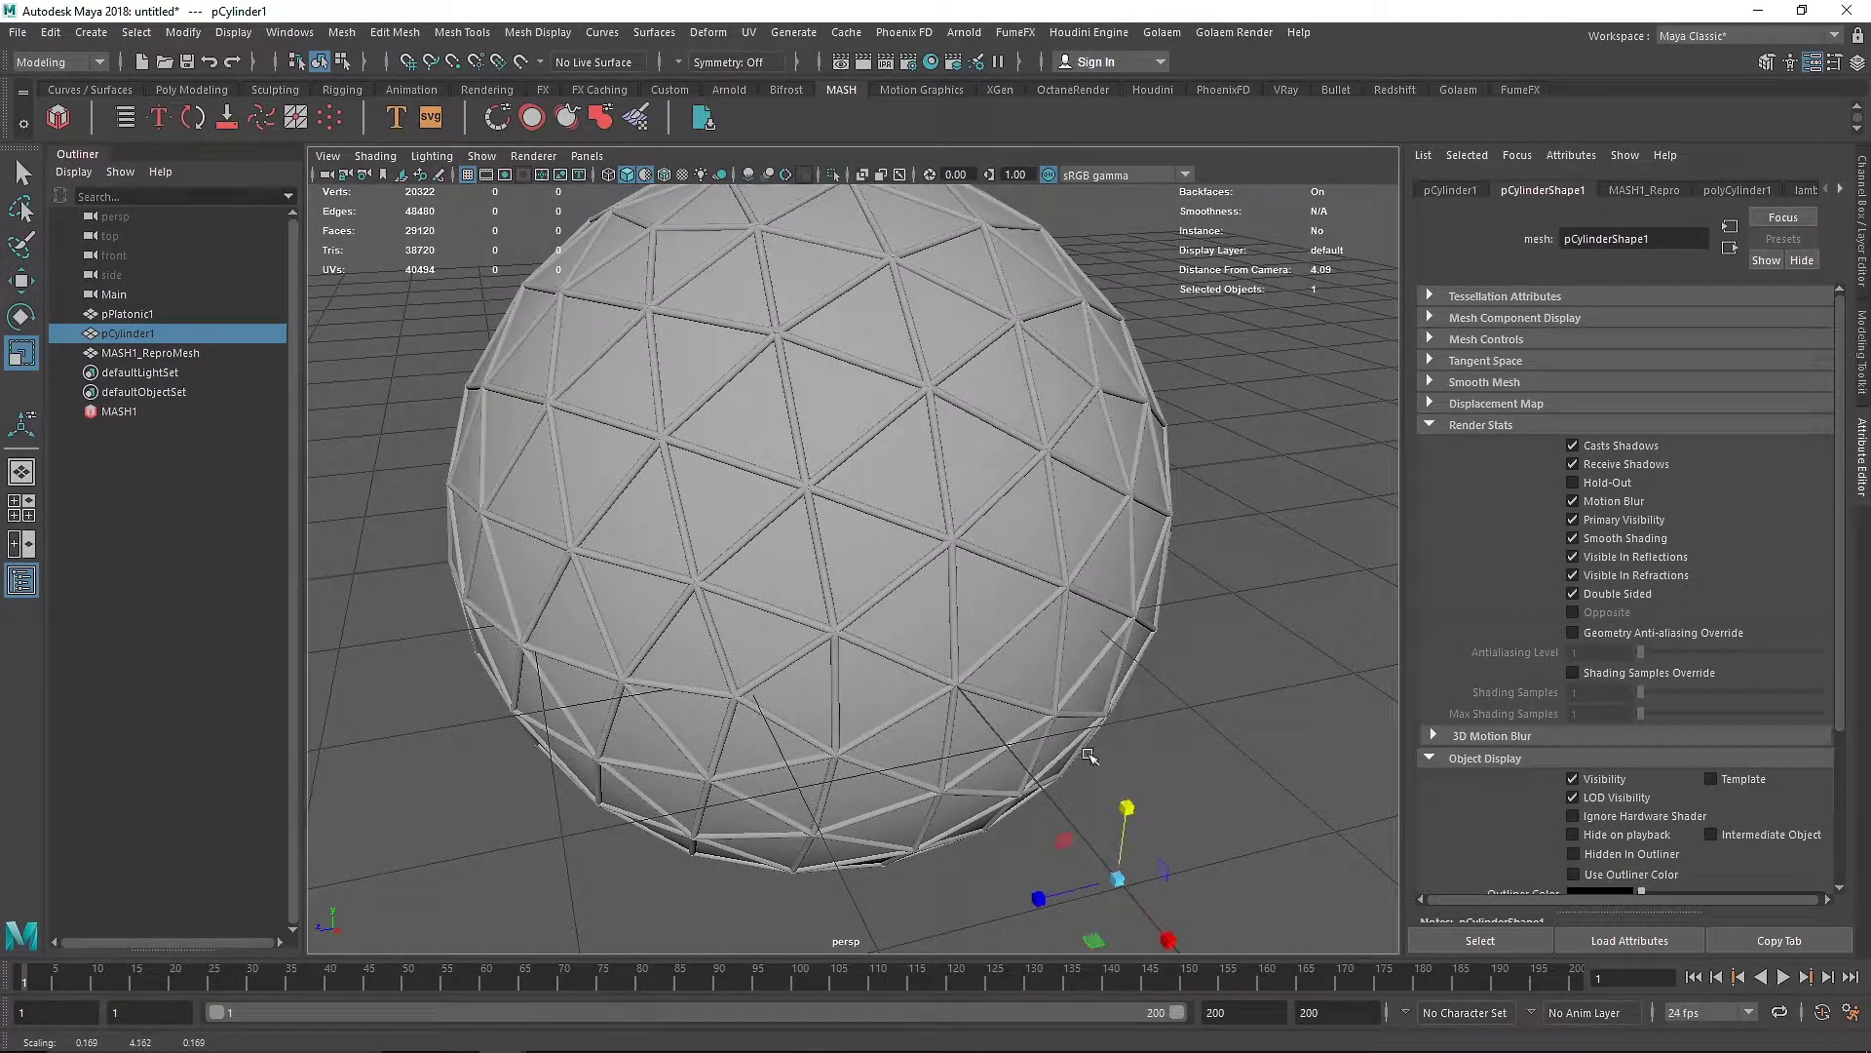
right_click_drag(1093, 756, 631, 518, "alt")
left_click_drag(630, 518, 677, 502, "alt")
Create a small polygon sphere beside the strut-covered ball, scaled down uniformly, and frame it
left_click(192, 89)
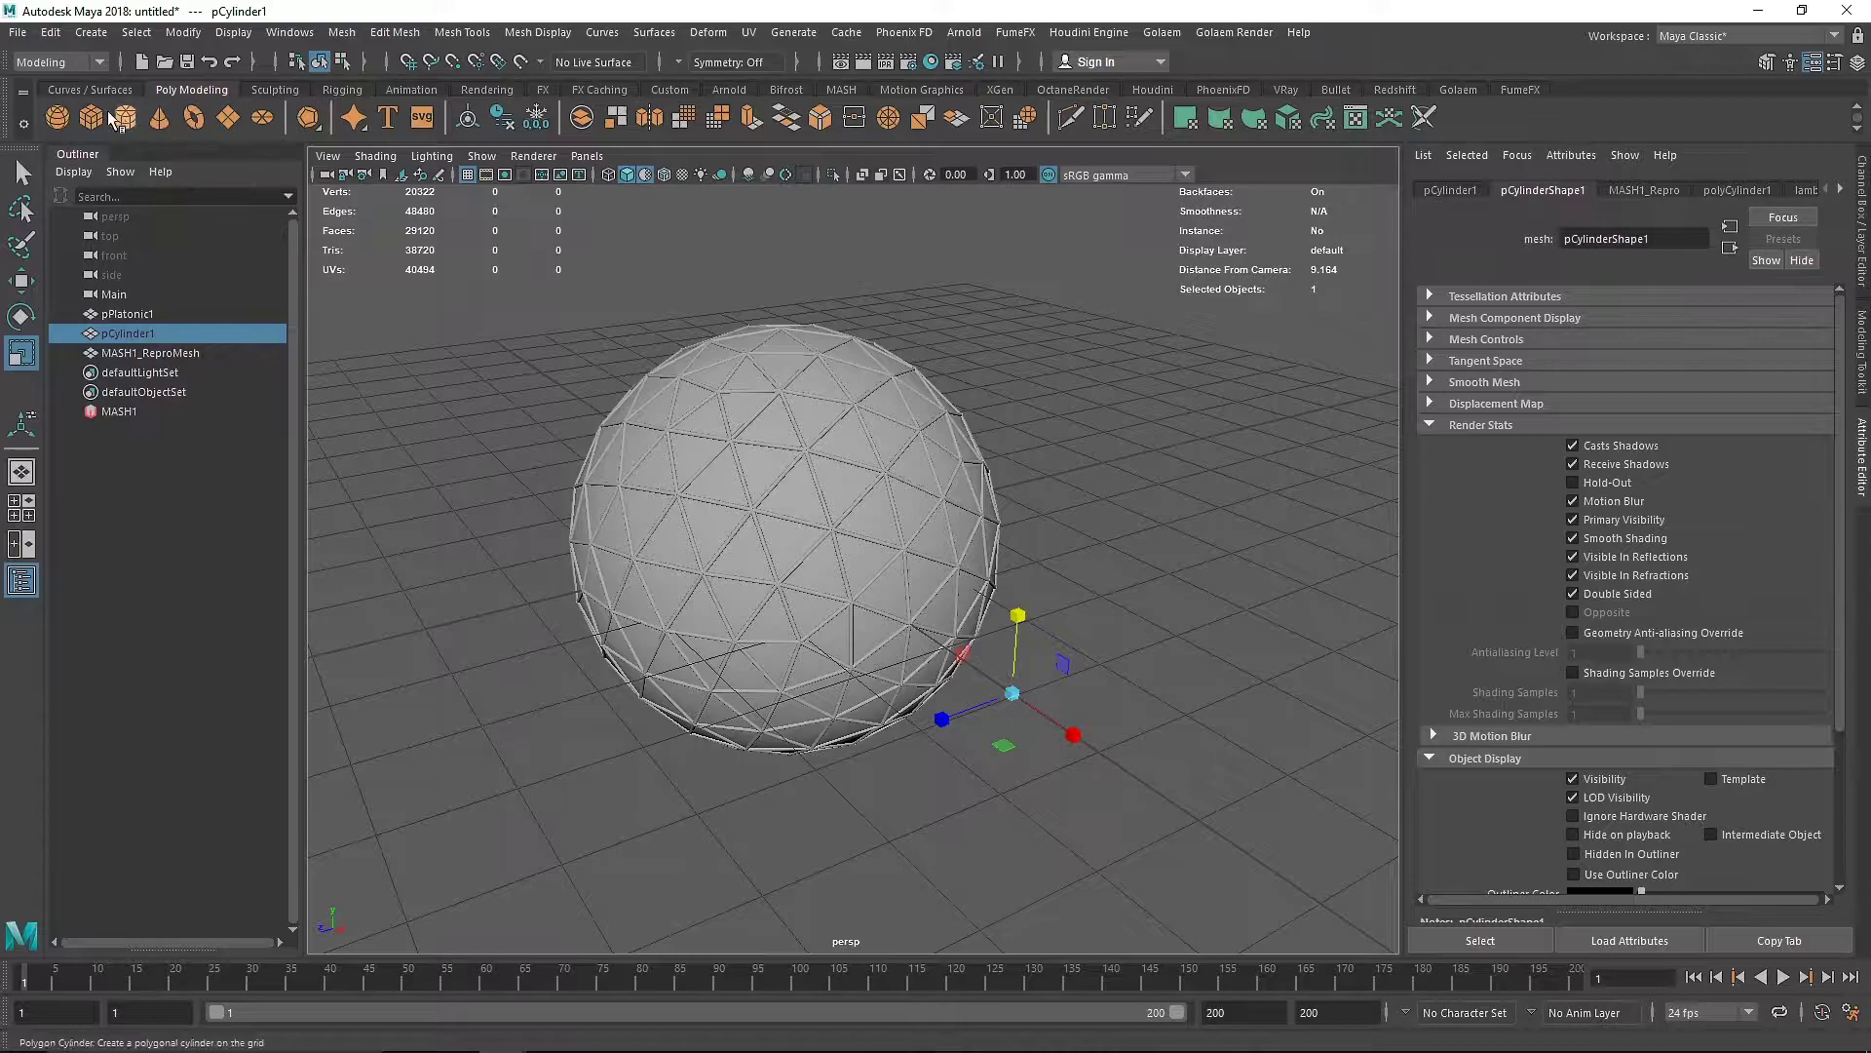
left_click(66, 120)
scroll(616, 457, "down", 3)
key("w")
left_click_drag(856, 581, 1156, 787)
key("r")
left_click_drag(1086, 736, 1001, 739)
key("f")
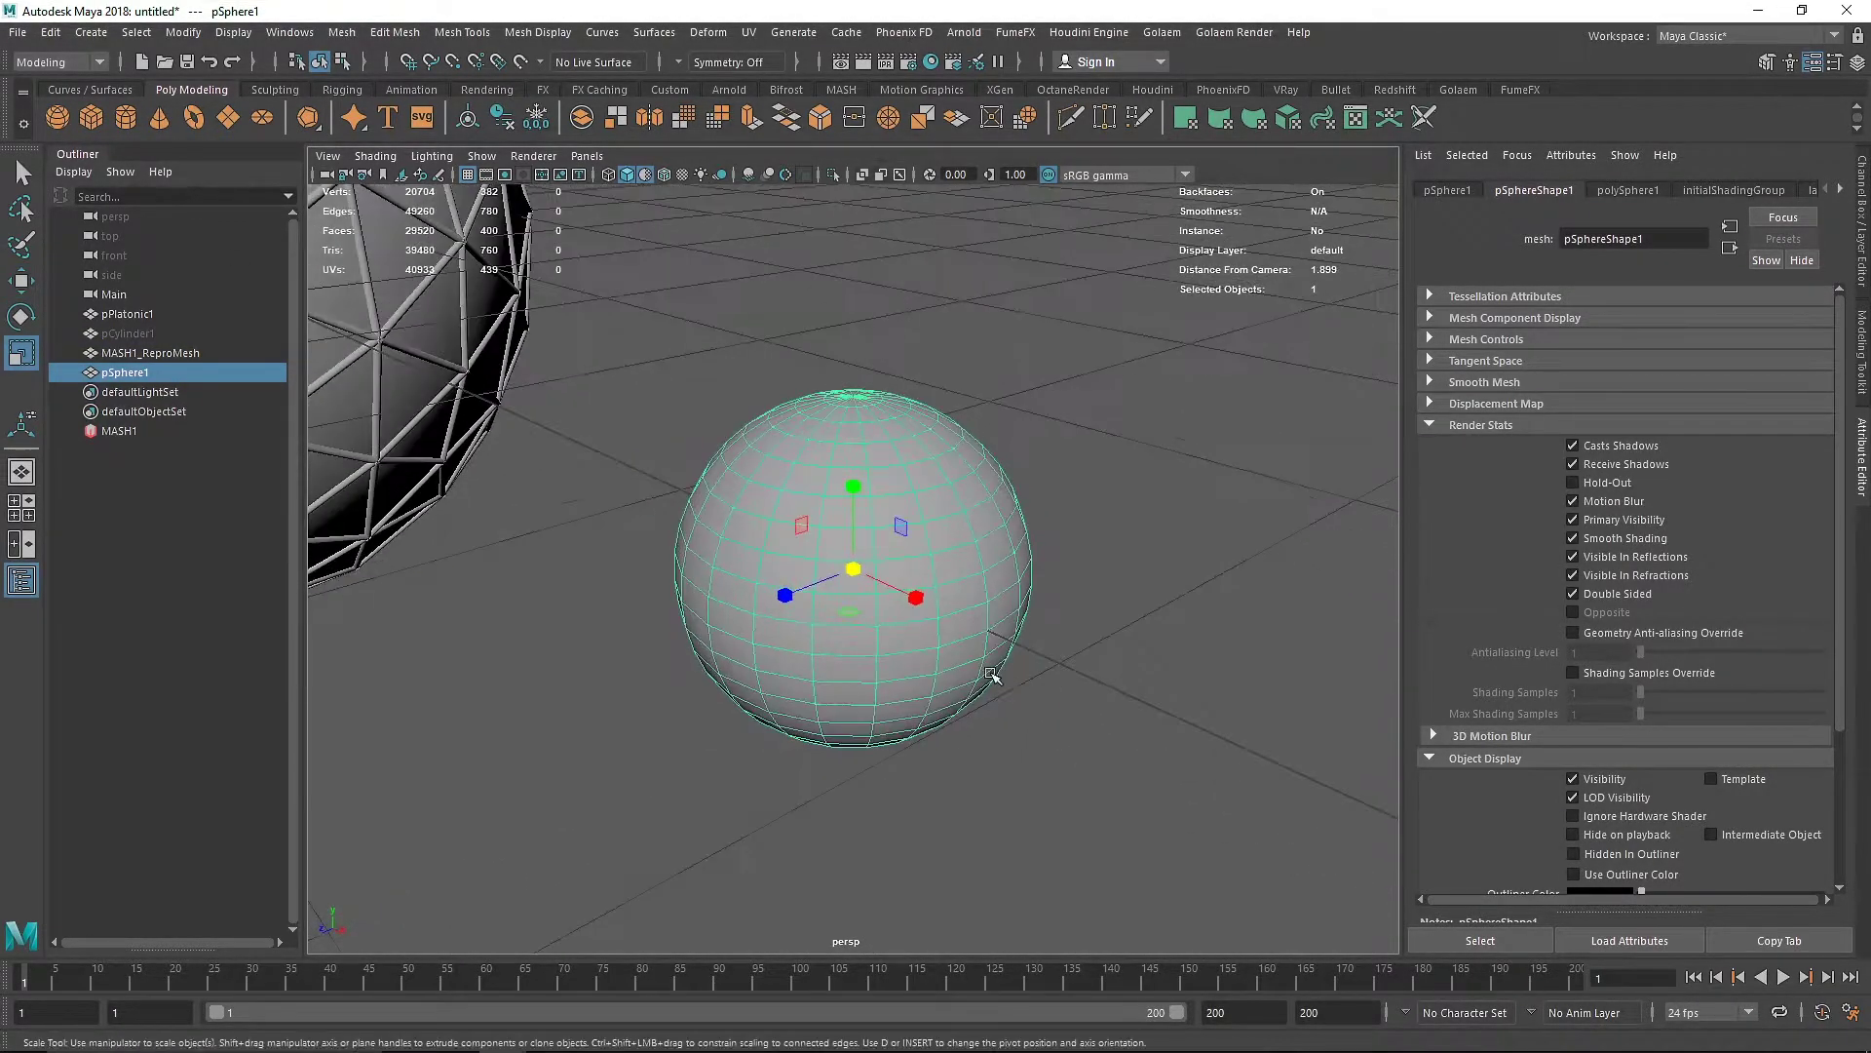
Create a MASH network from the small sphere, set its distribution type to Mesh and connect pPlatonic1 as the input mesh
scroll(994, 682, "down", 5)
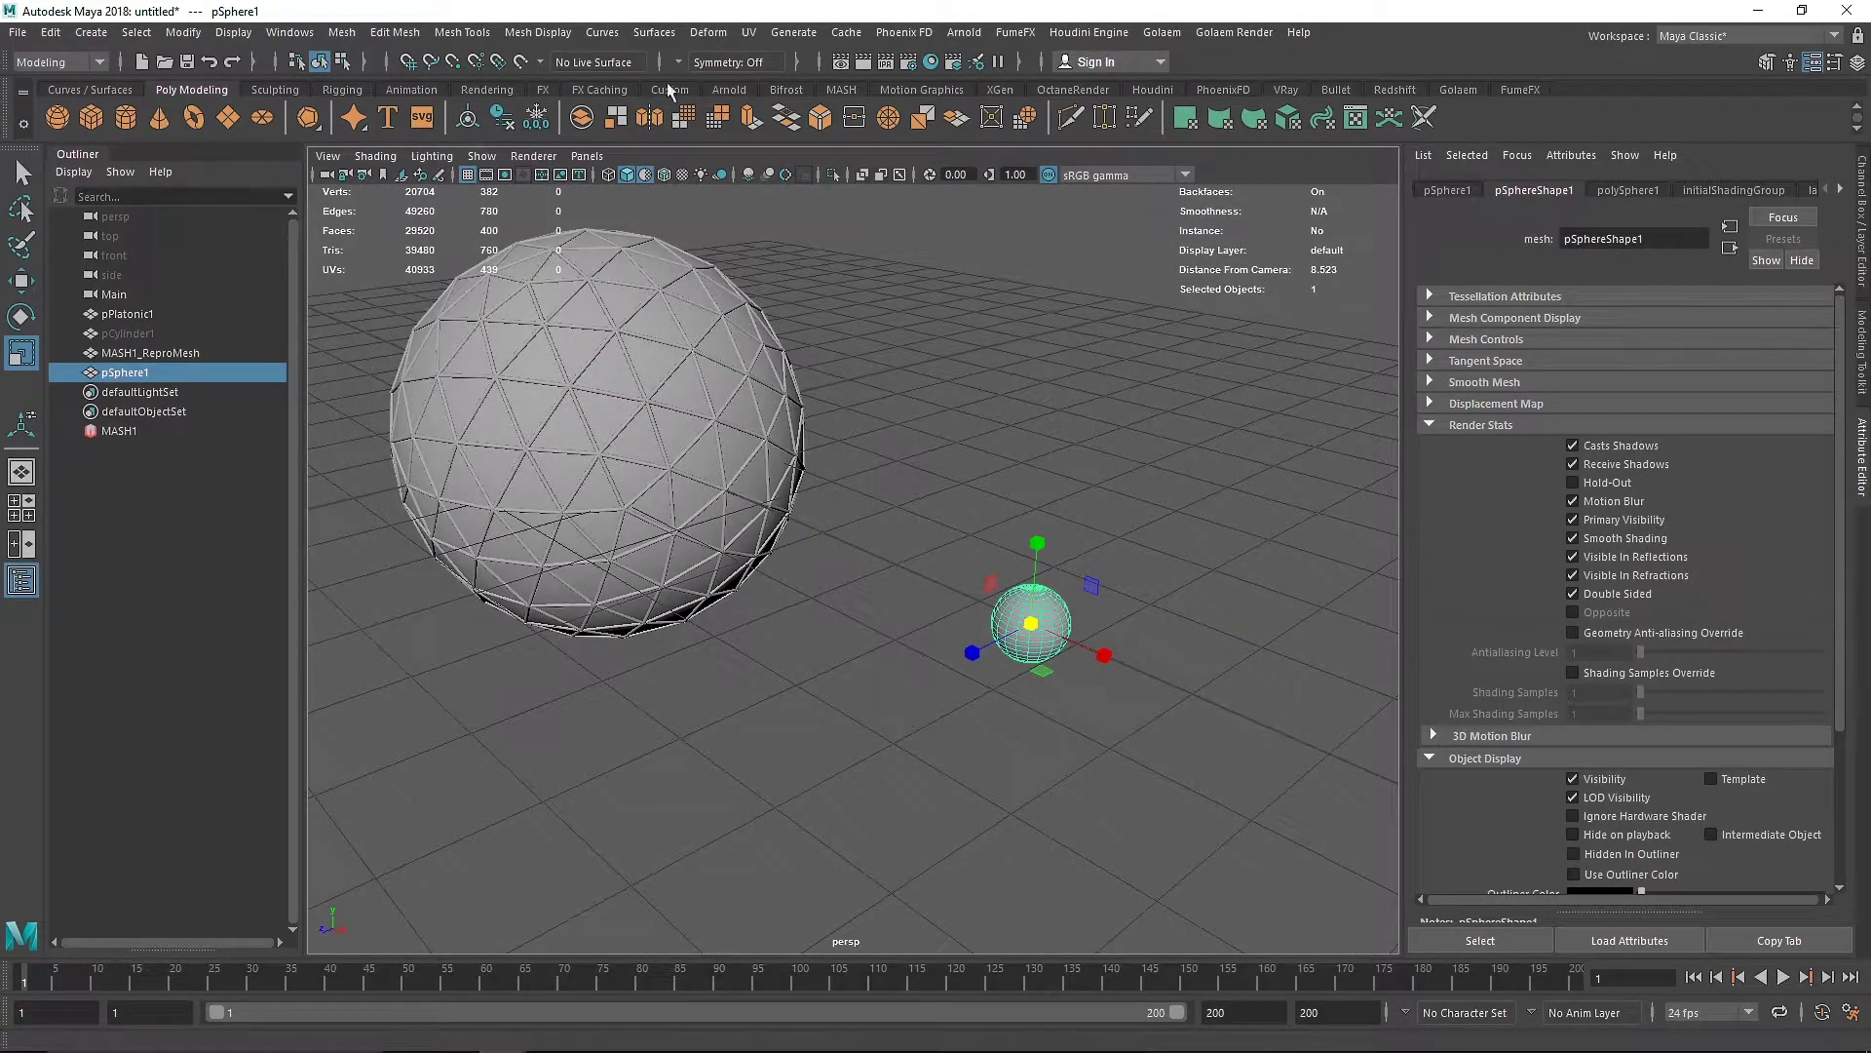
left_click(840, 90)
left_click(58, 118)
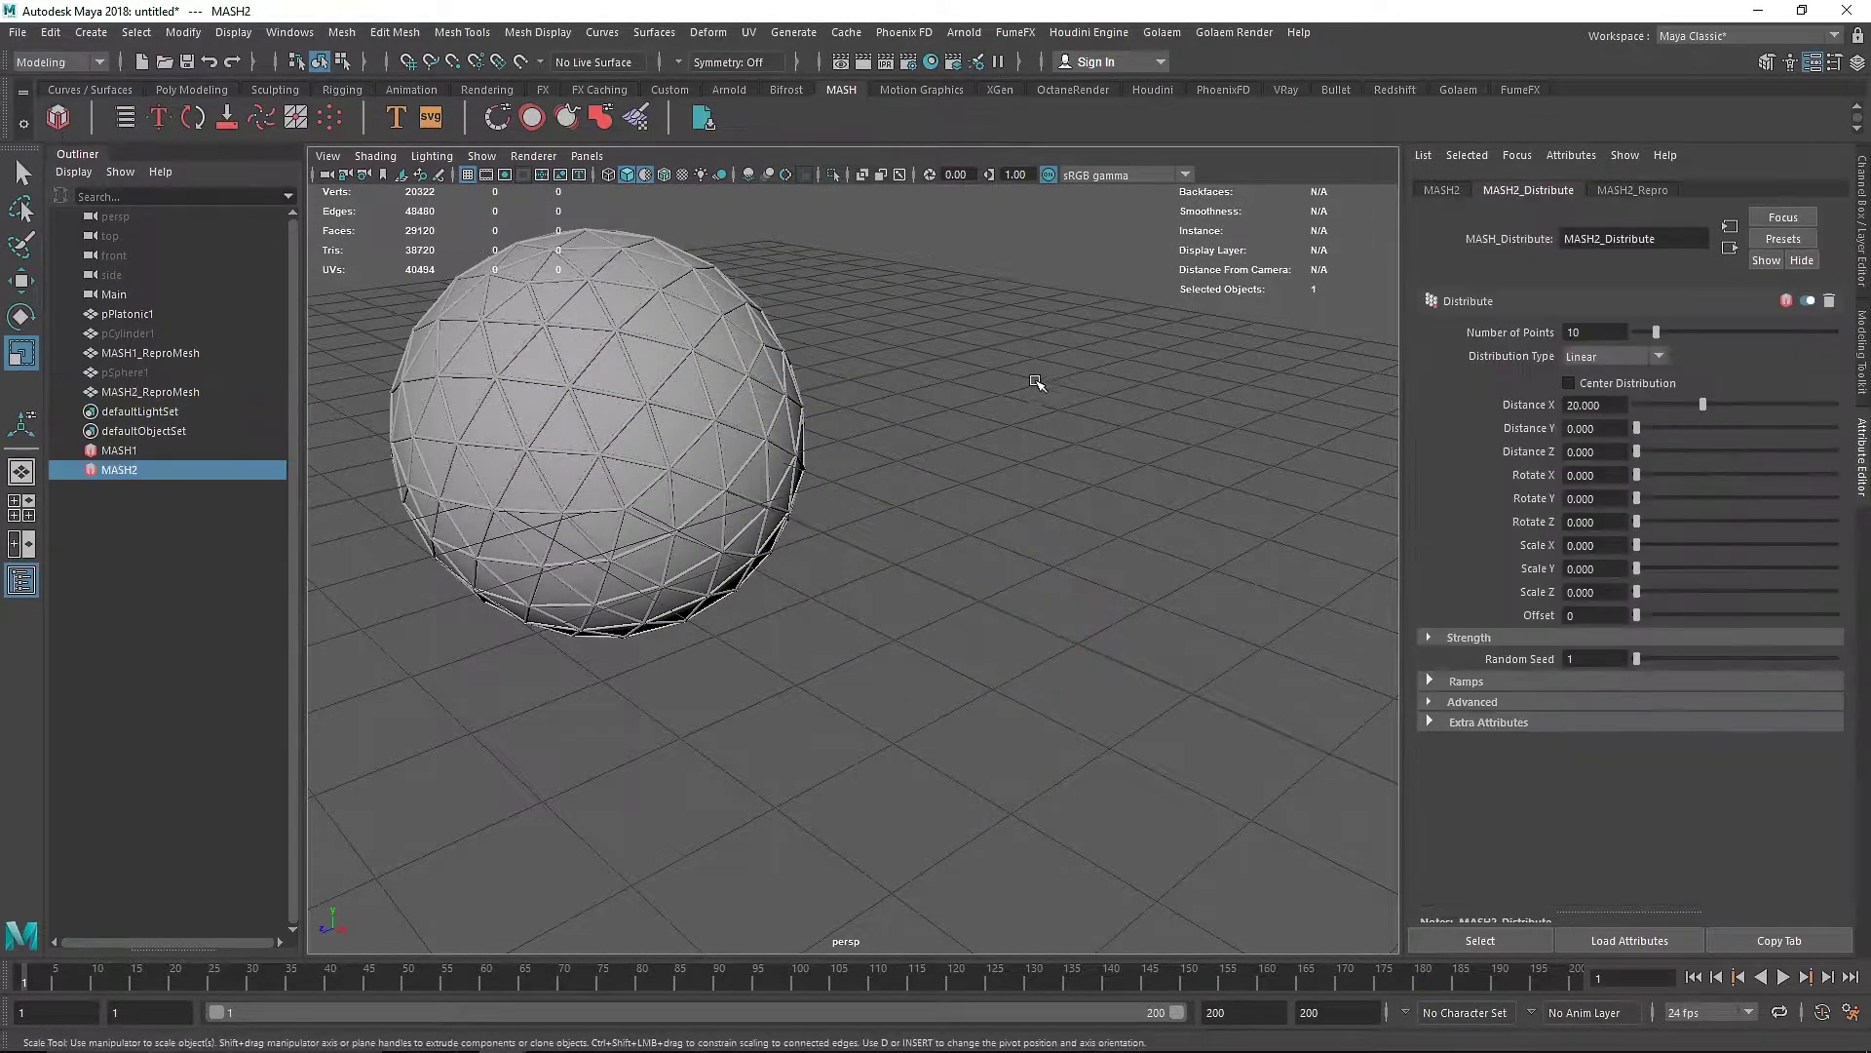
left_click(1618, 356)
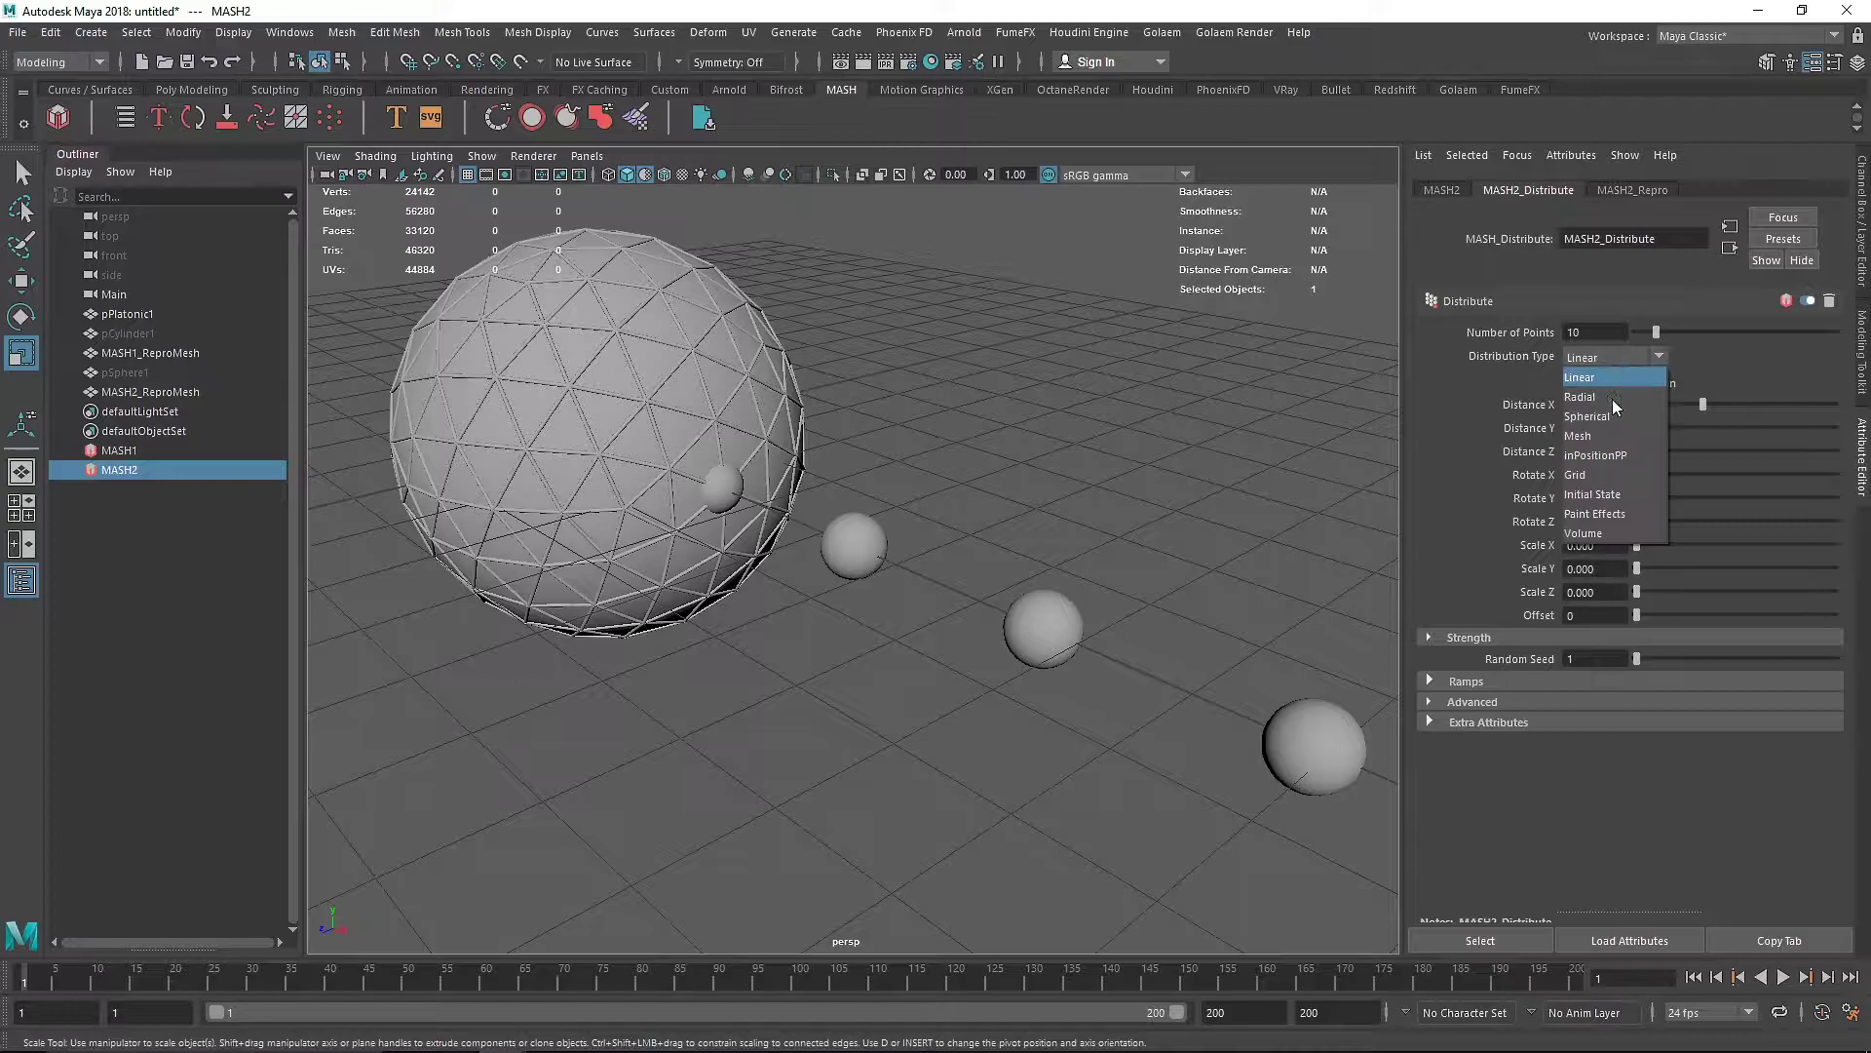
left_click(1606, 435)
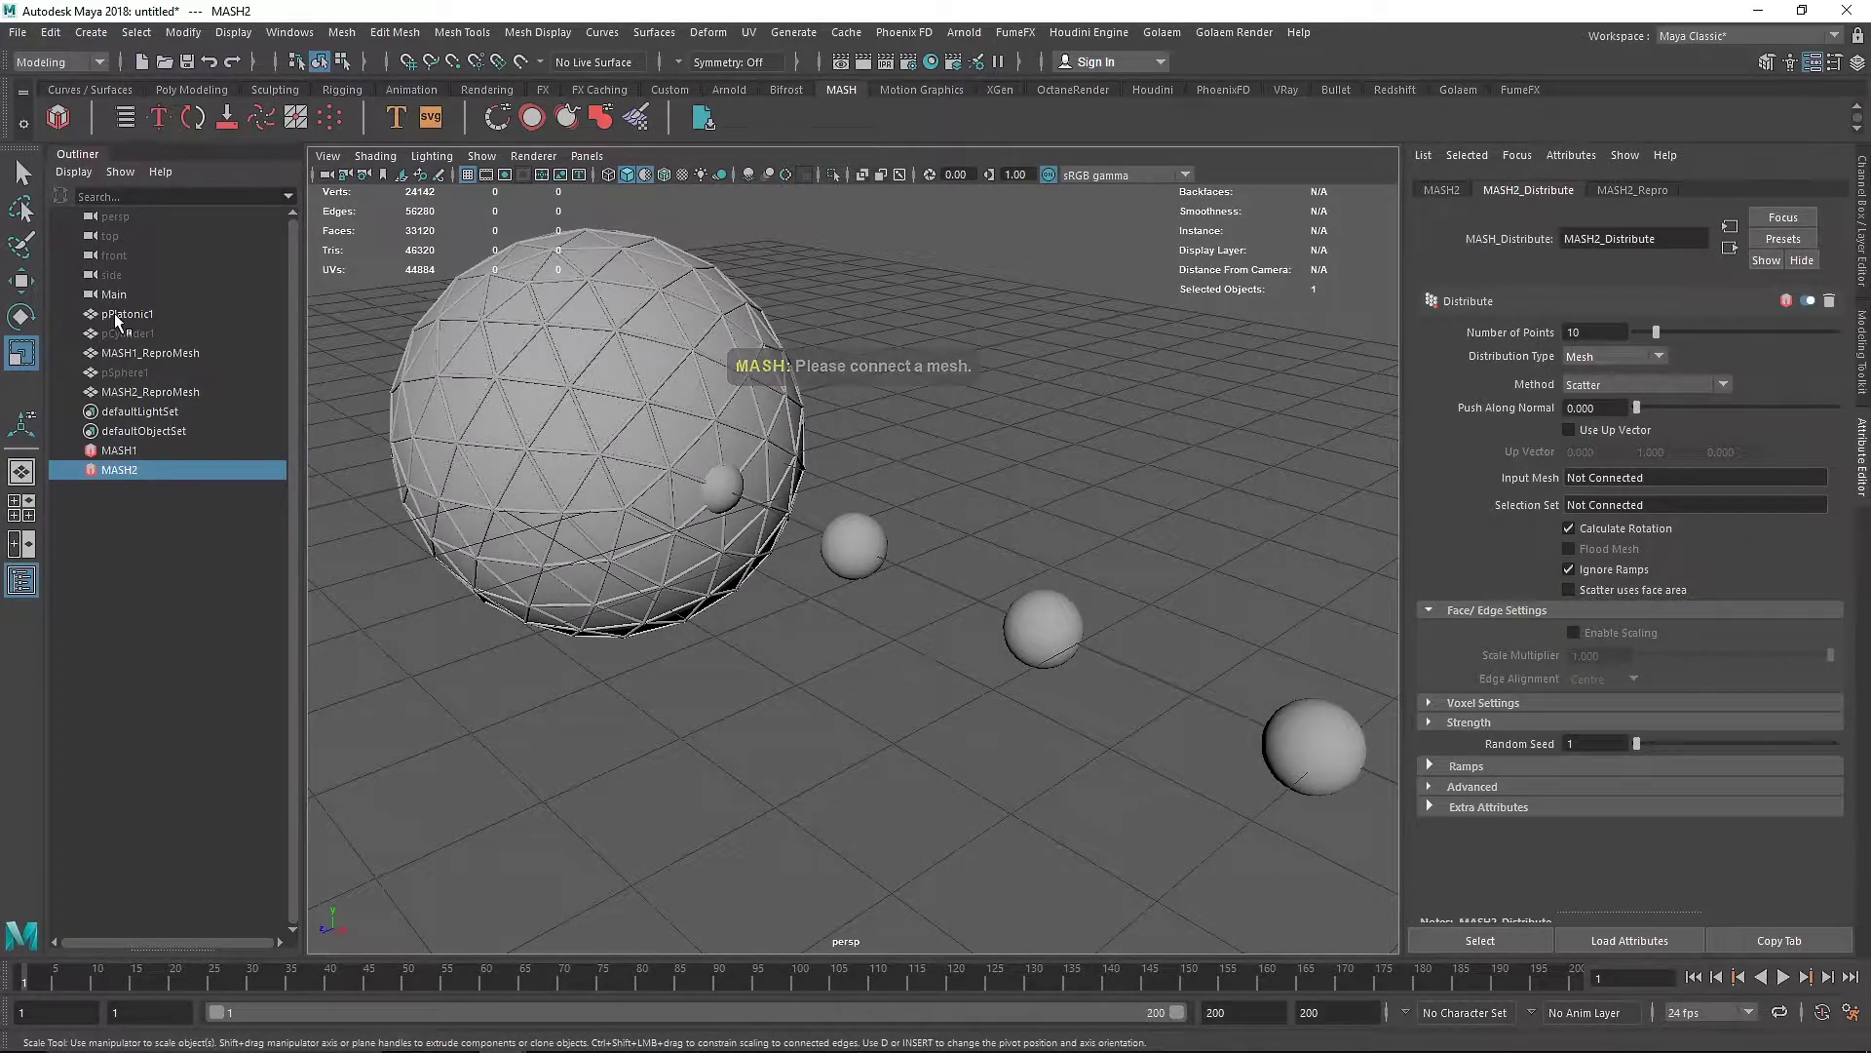
middle_click_drag(114, 313, 1618, 477)
key("f")
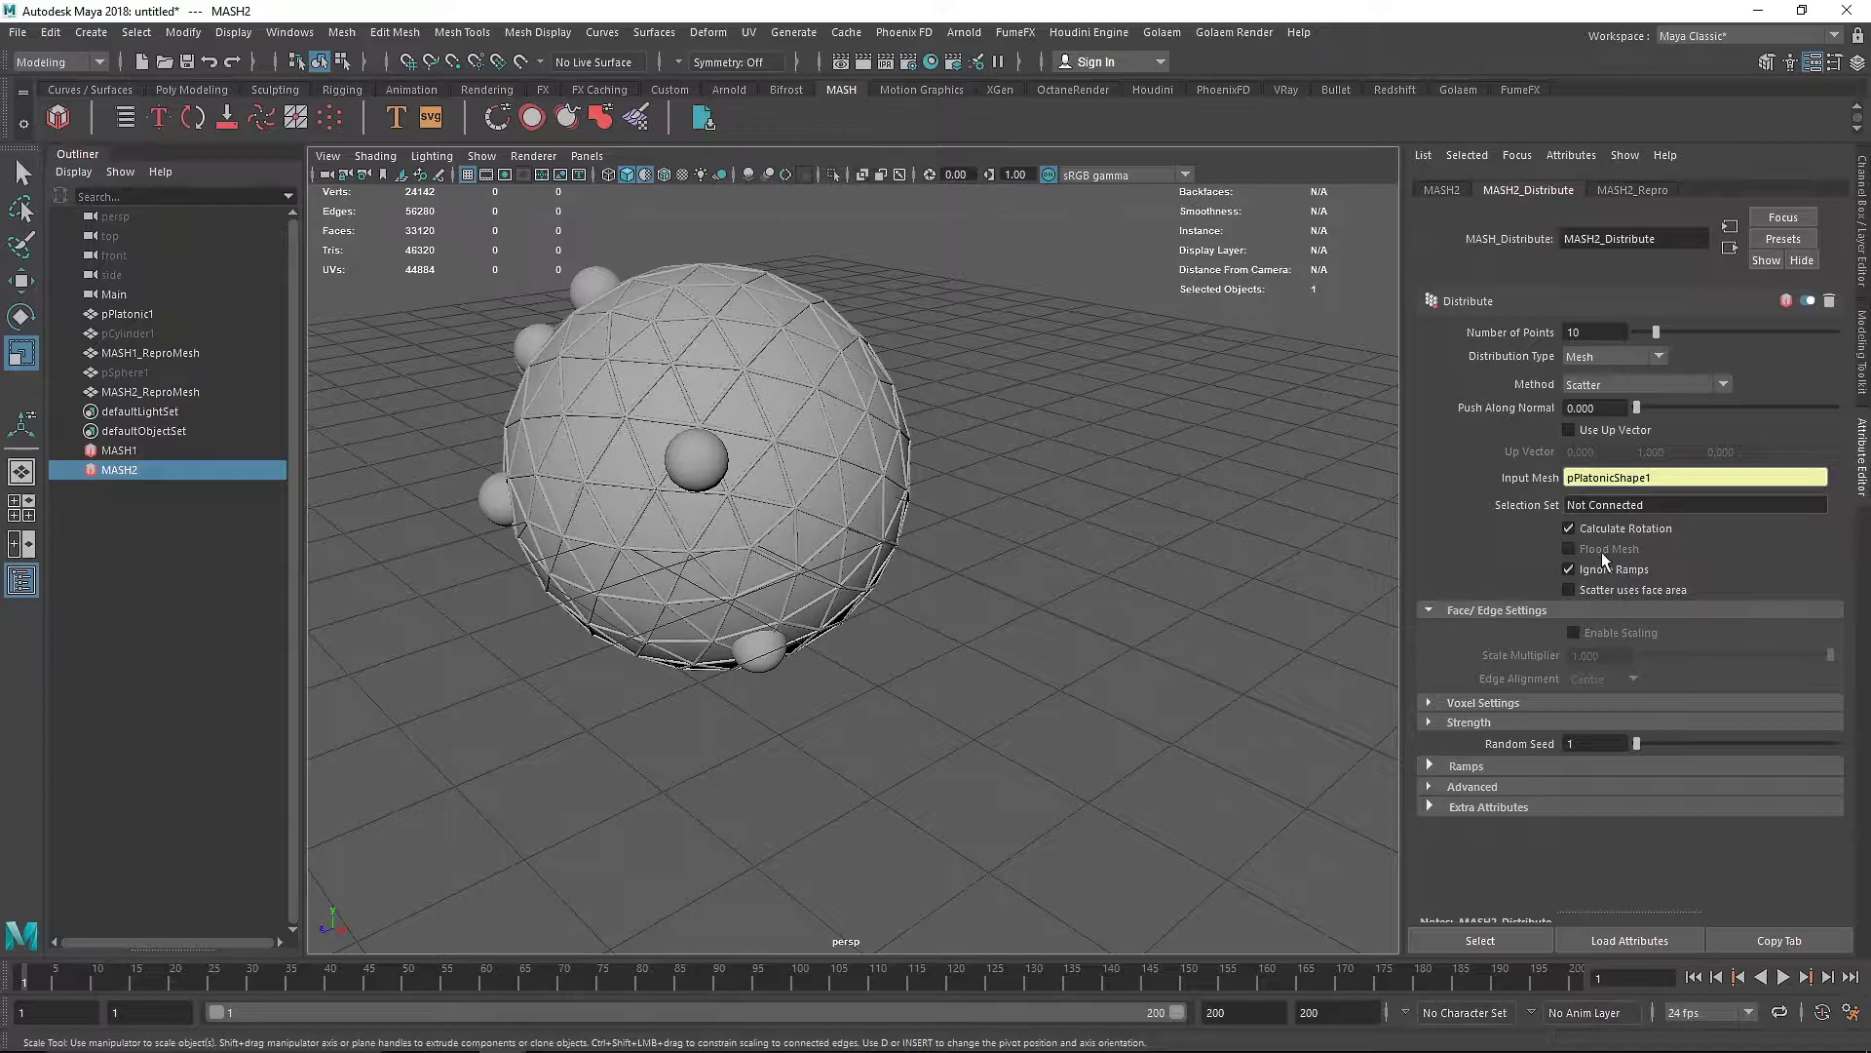
Set MASH2's distribution method to Vertex and enable Flood Mesh so a sphere sits on every vertex
left_click(1634, 387)
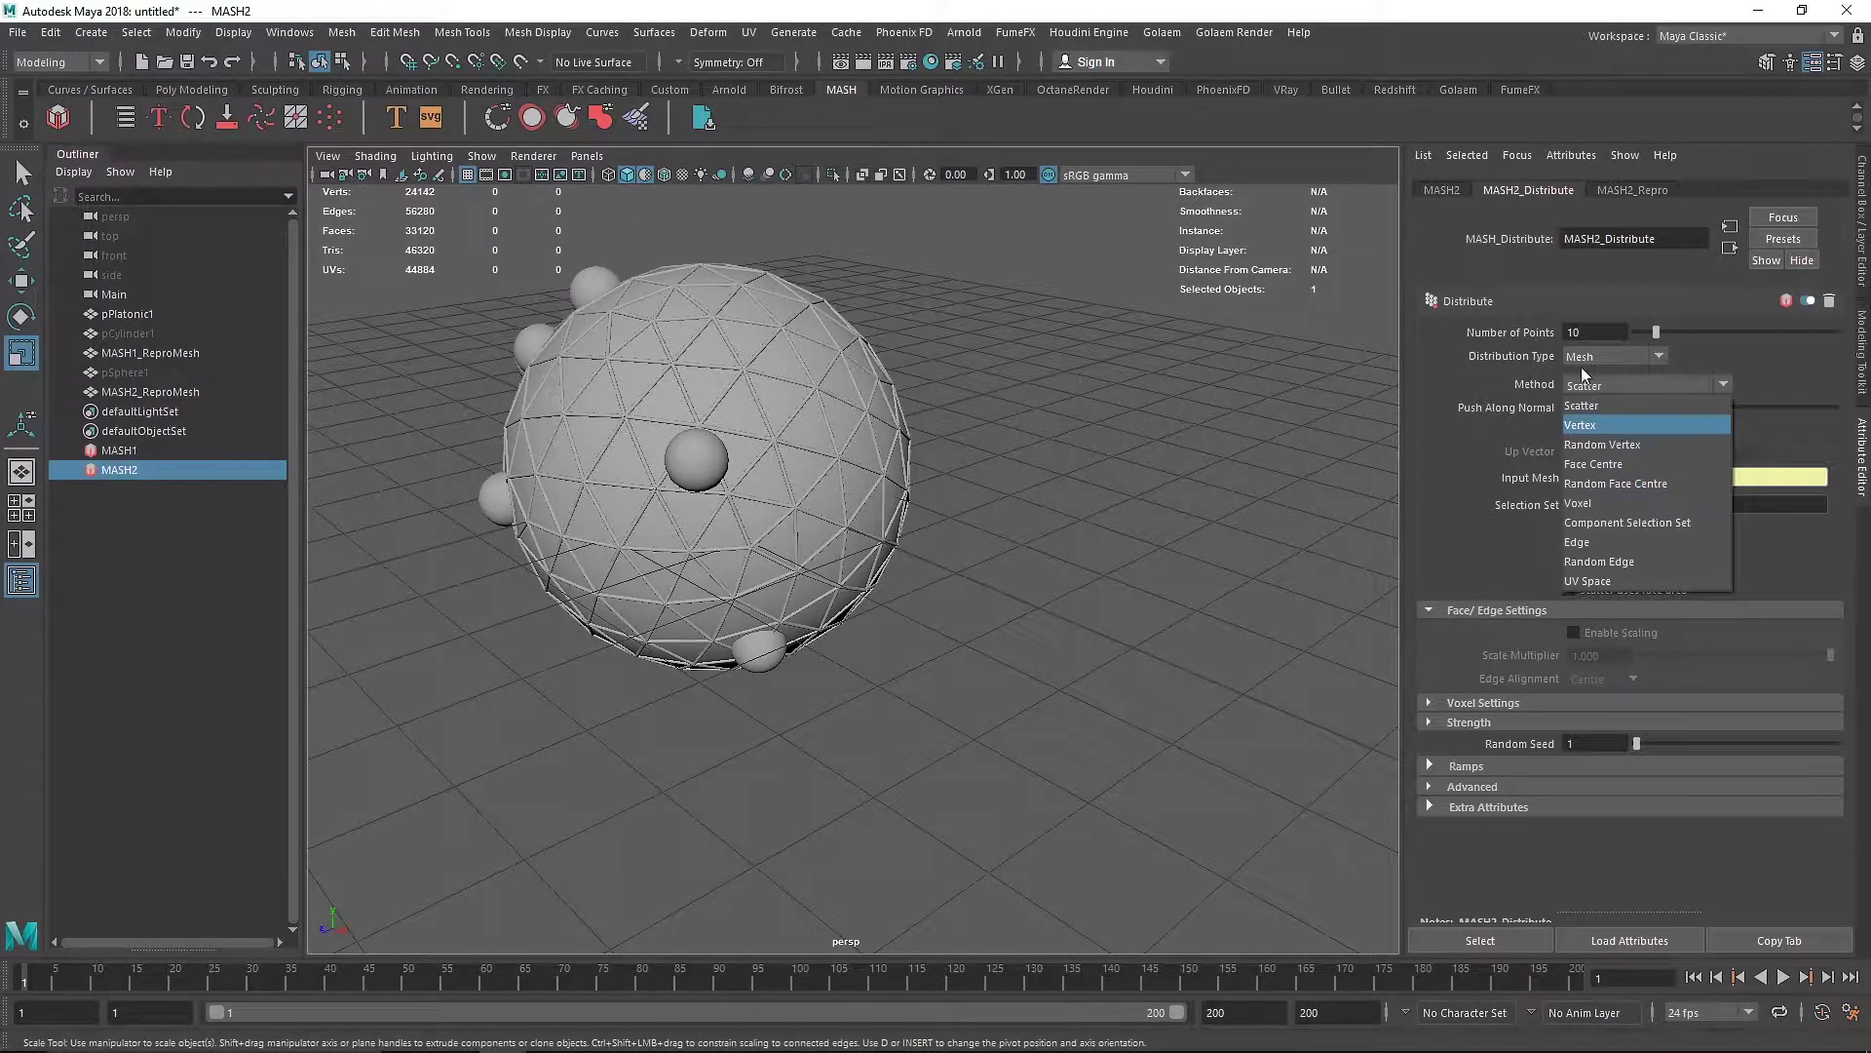
left_click(1588, 426)
scroll(839, 437, "up", 3)
middle_click_drag(791, 404, 916, 499, "alt")
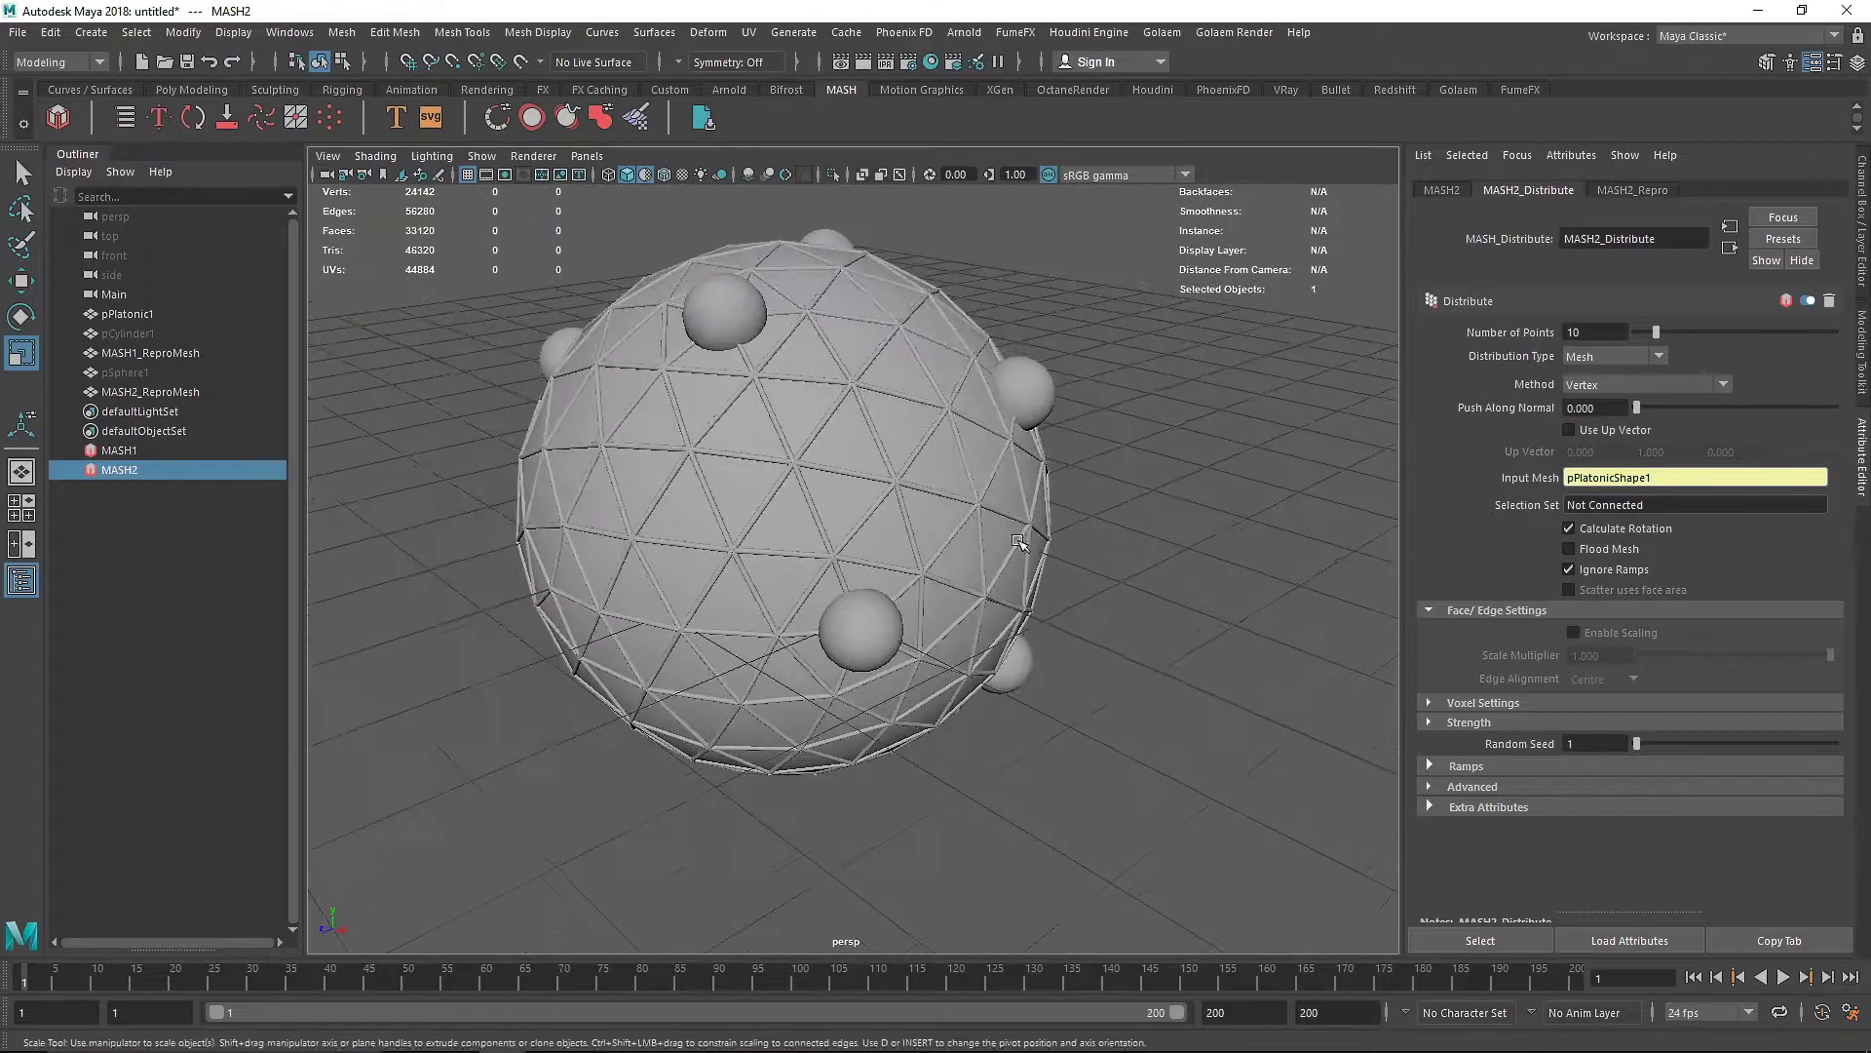
left_click(1619, 552)
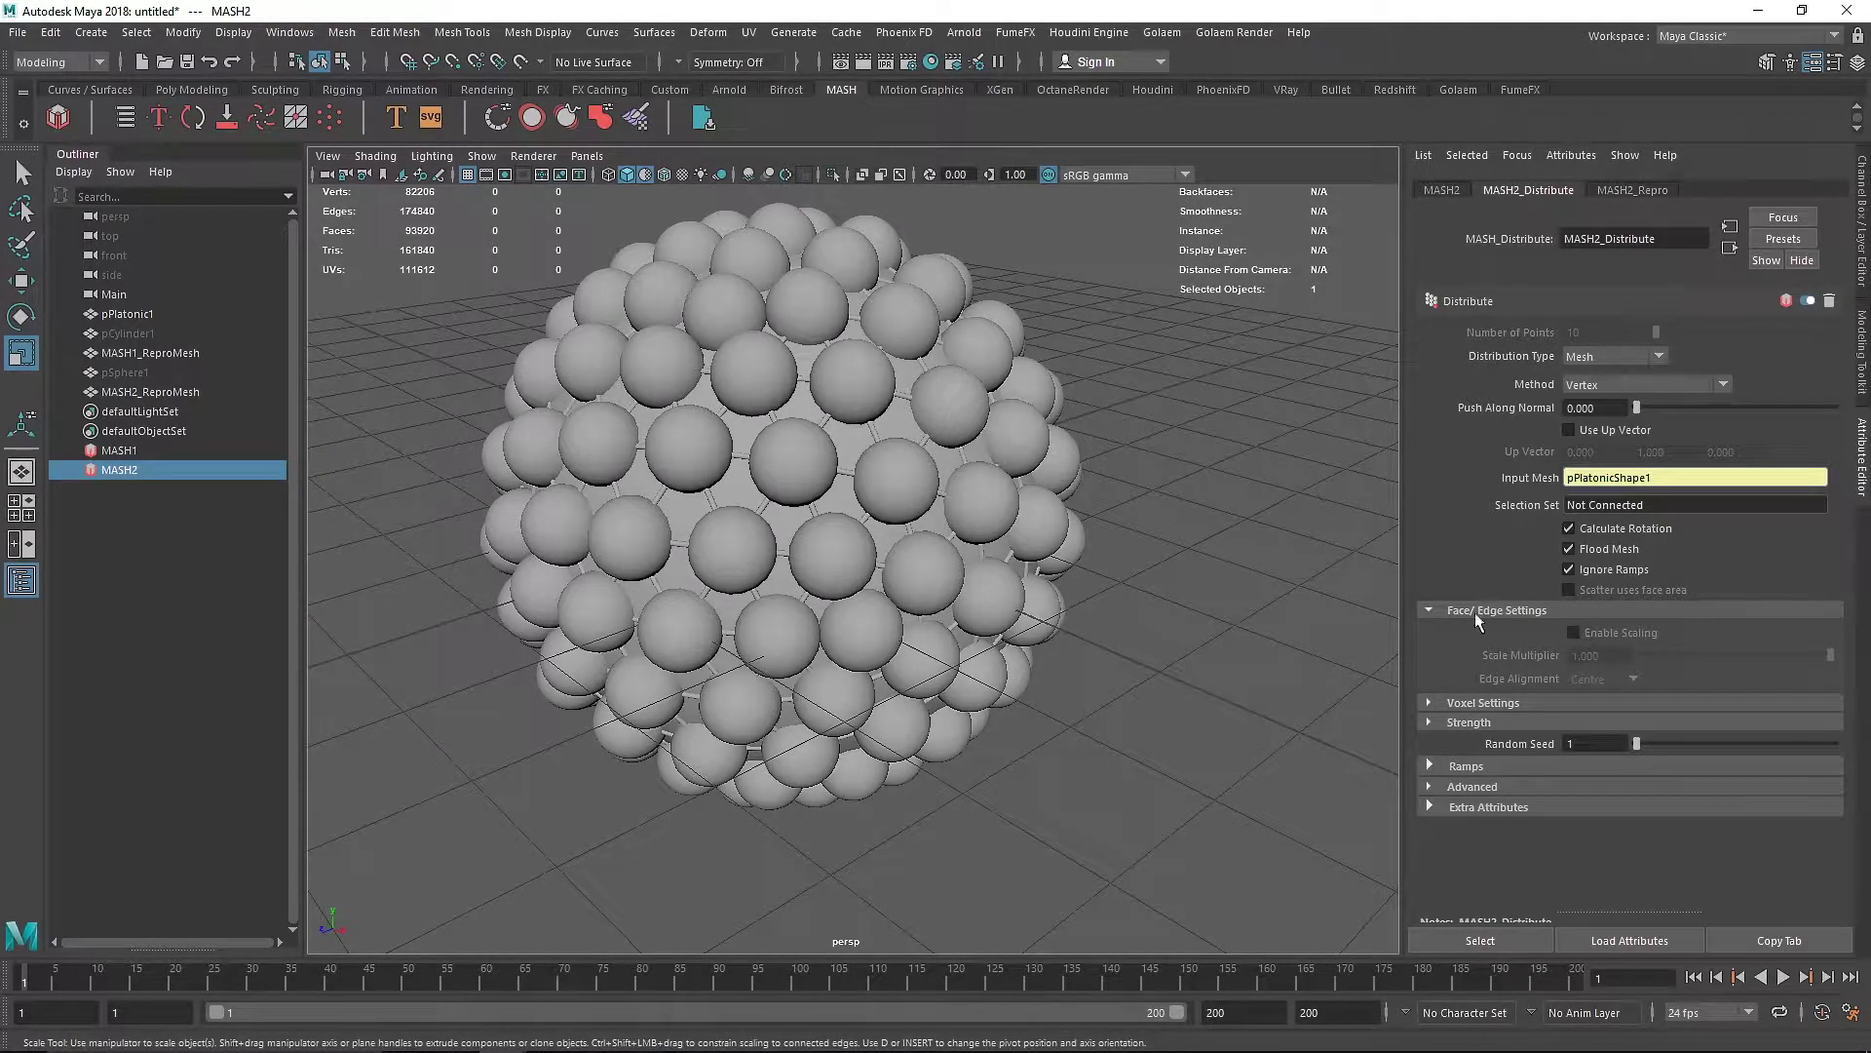
Uniformly shrink the source sphere pSphere1 until its copies become small joints where the struts meet, and clear the selection
left_click(791, 458)
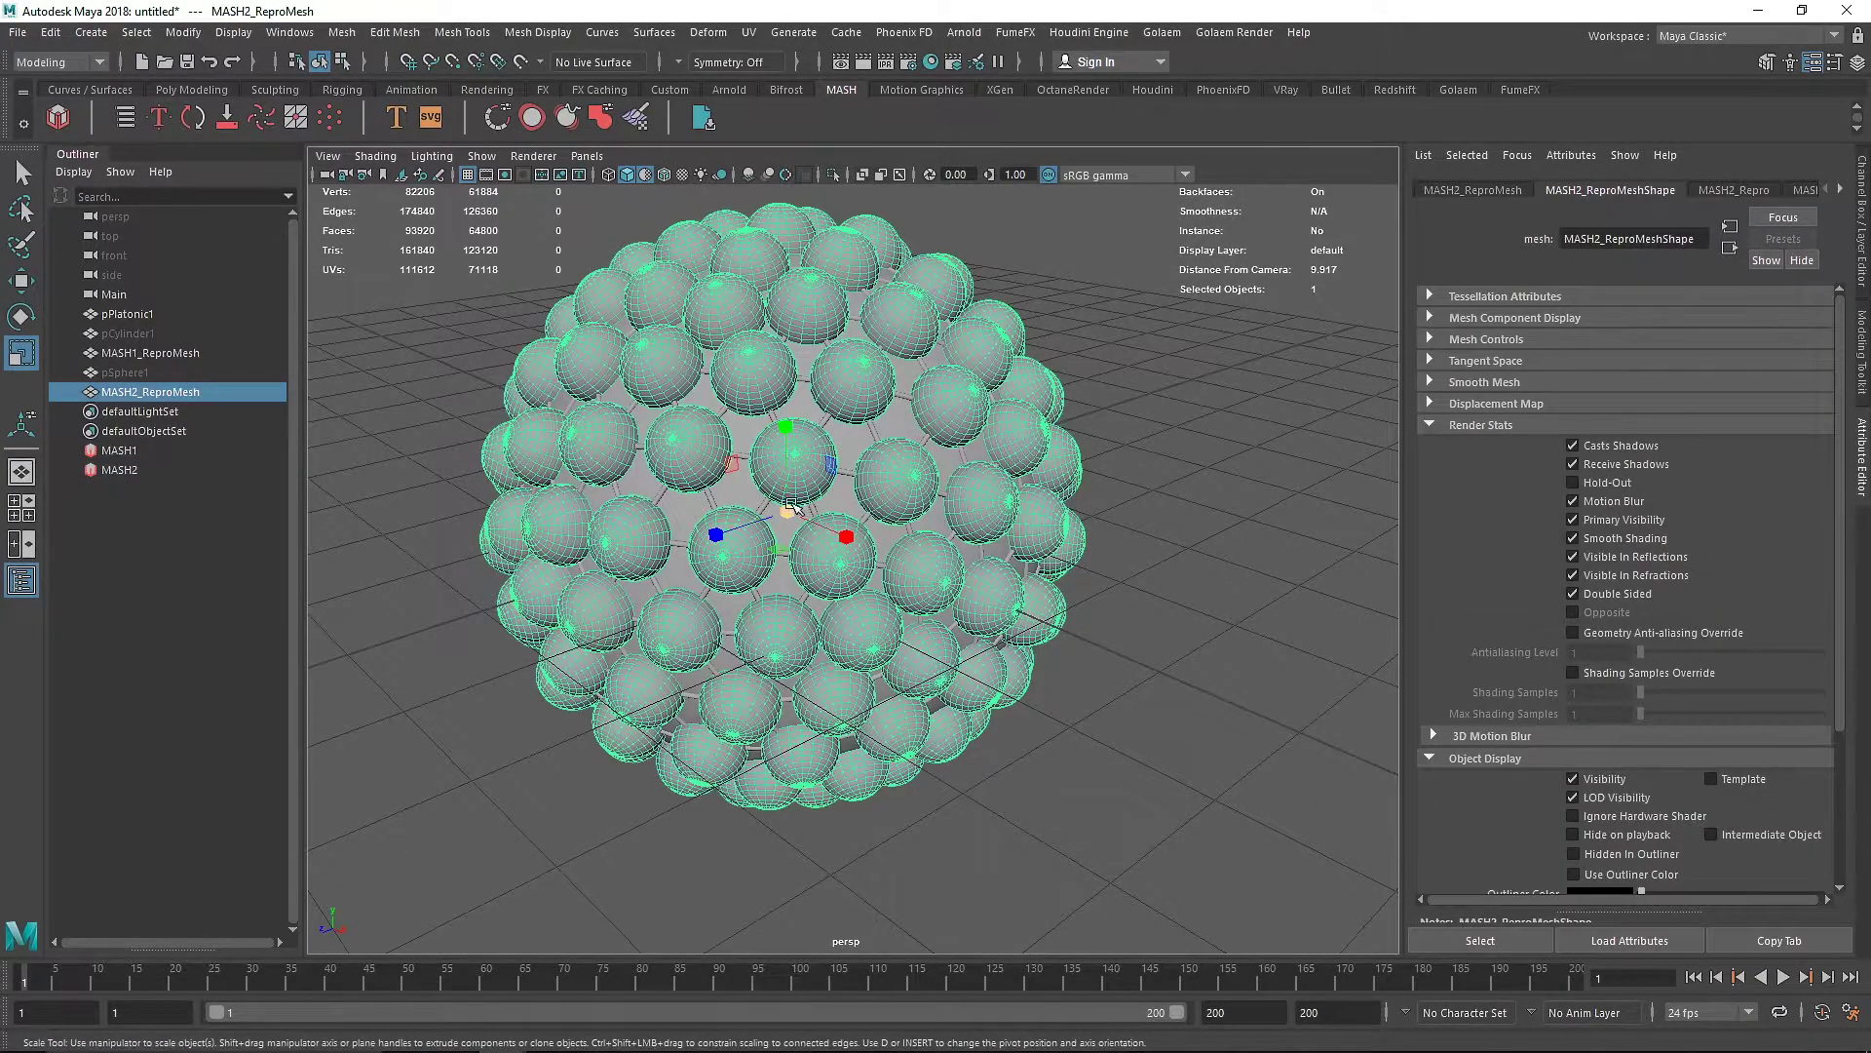
left_click(133, 375)
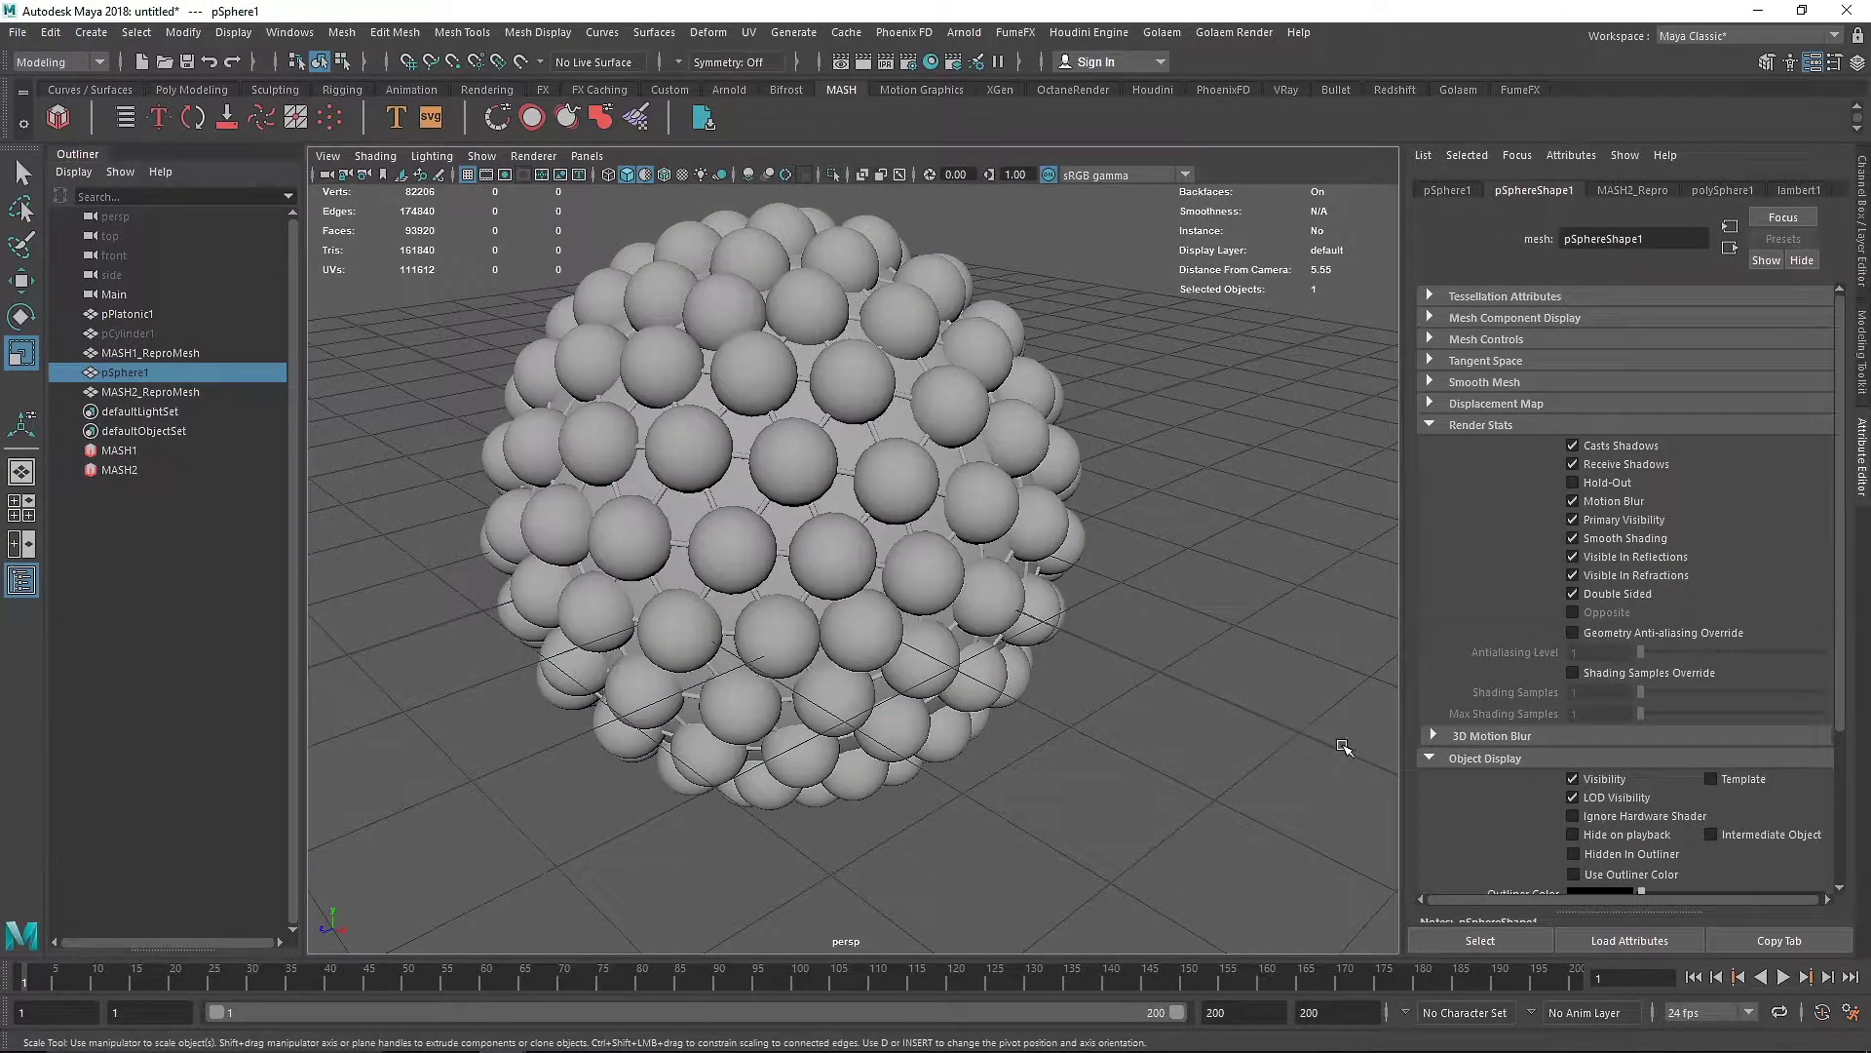
scroll(1202, 725, "up", 3)
left_click_drag(1331, 788, 422, 748)
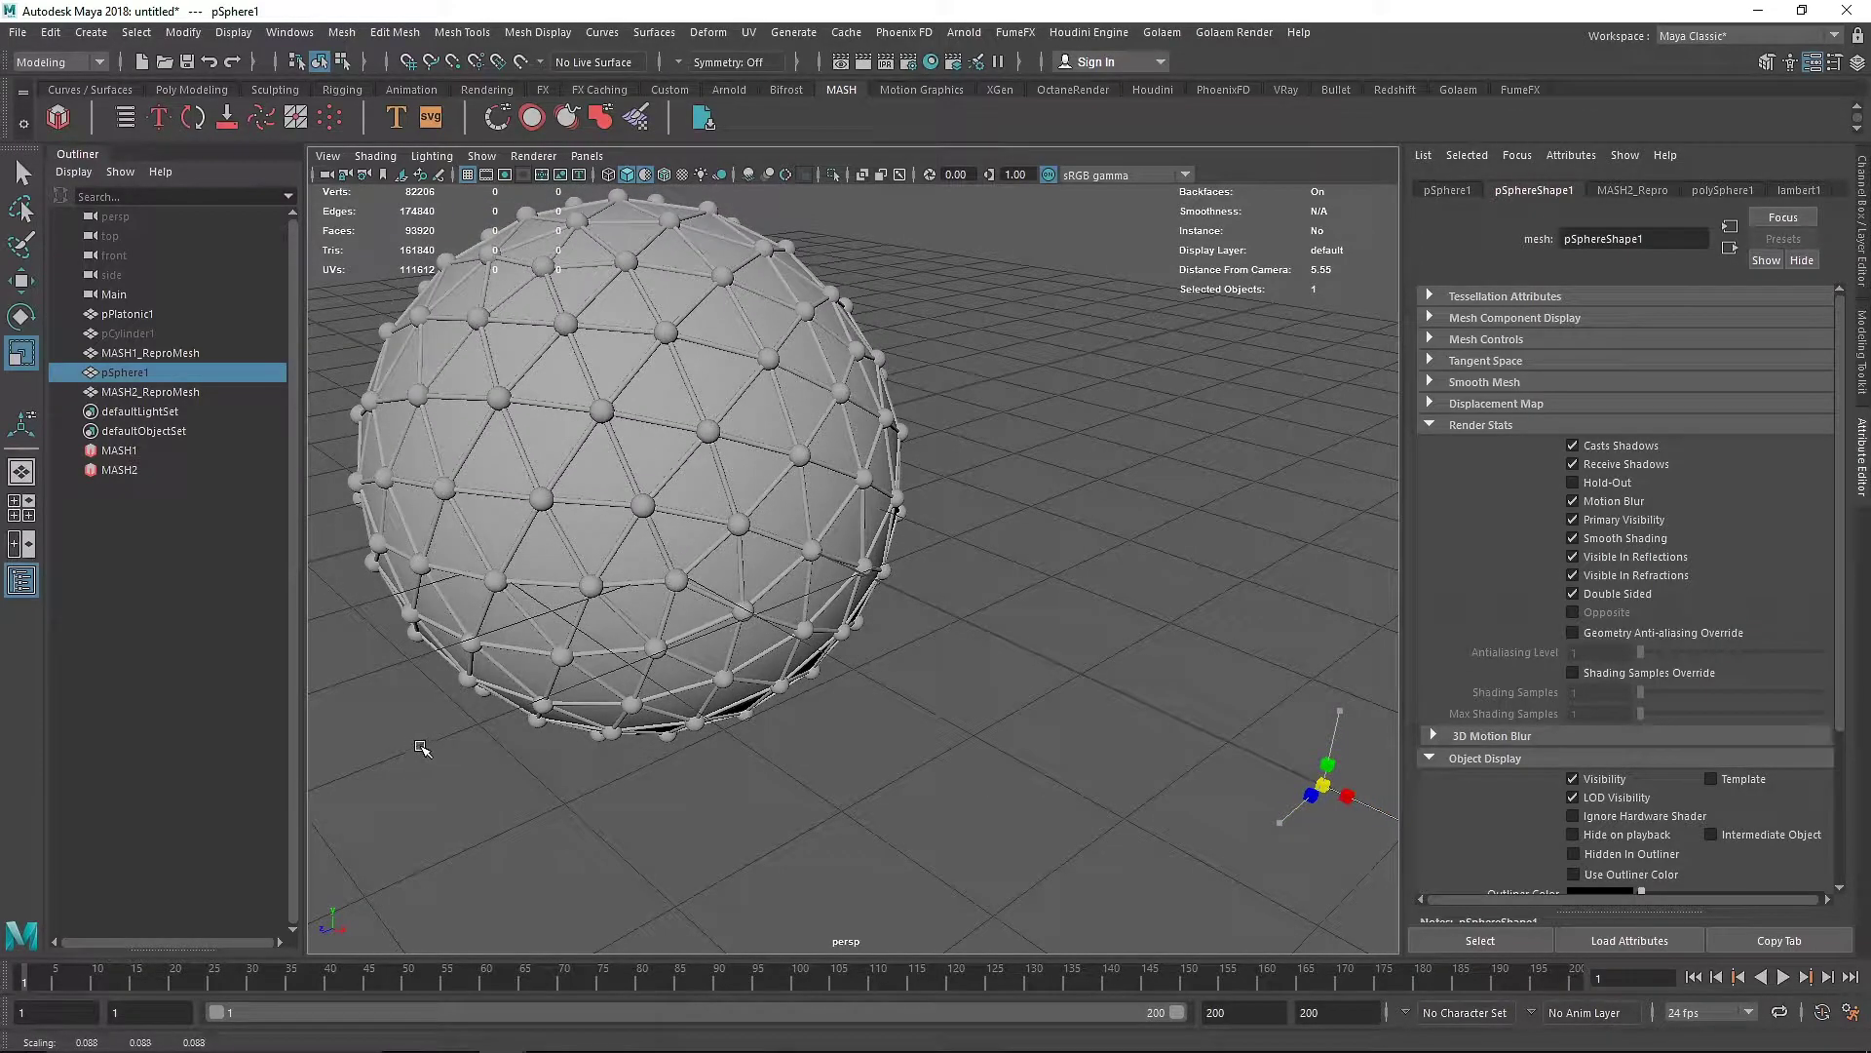
key("f")
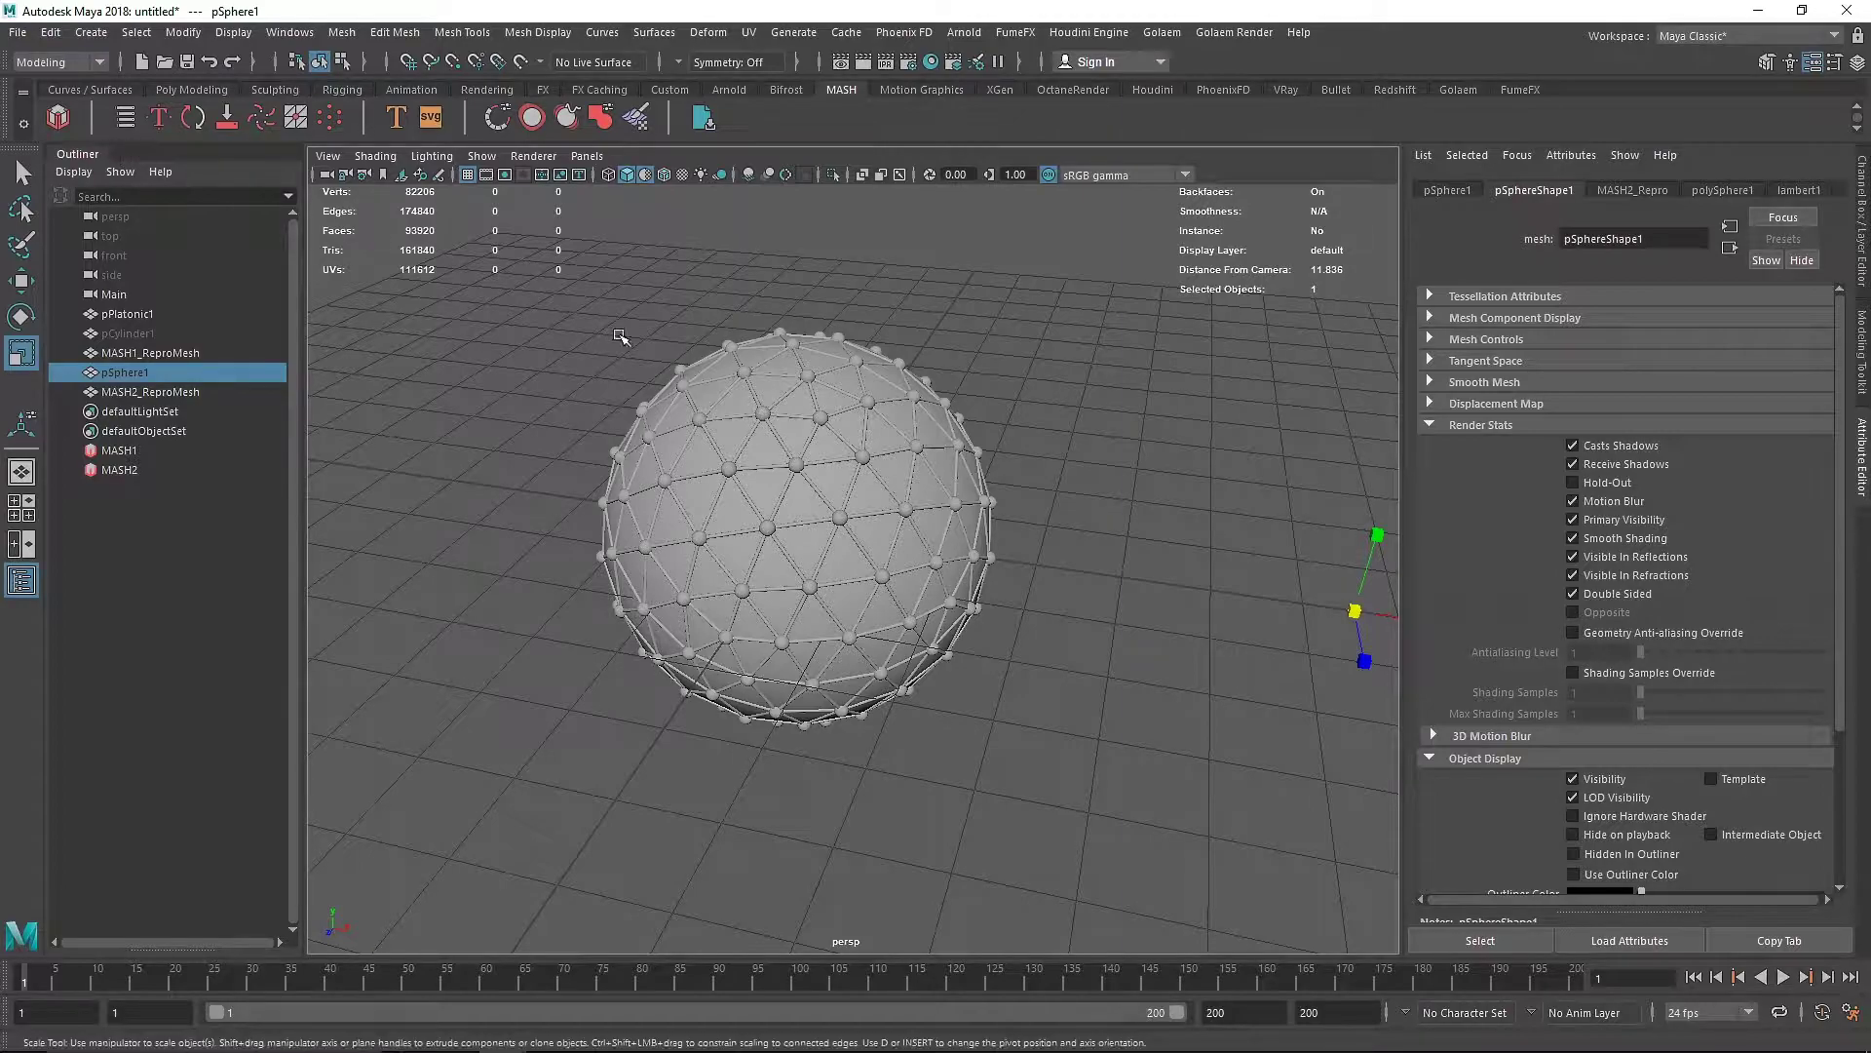
left_click(1195, 444)
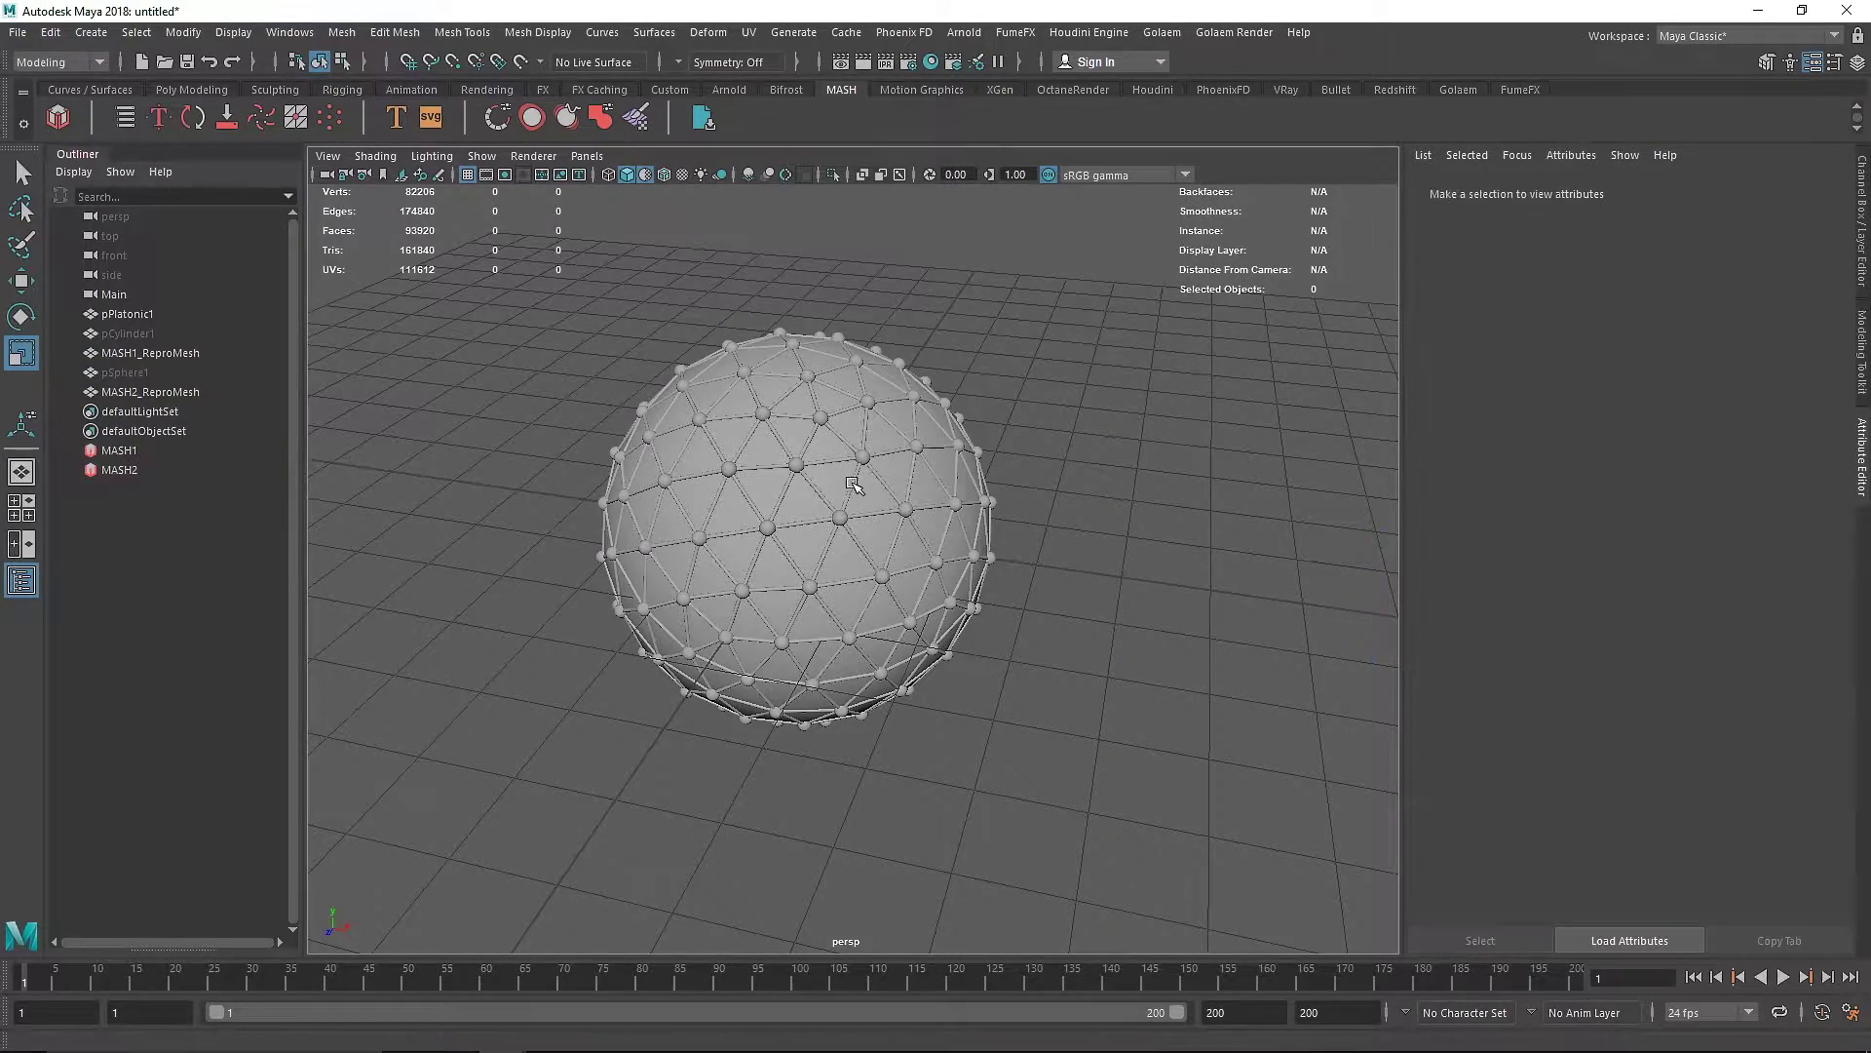
left_click_drag(847, 476, 556, 242, "alt")
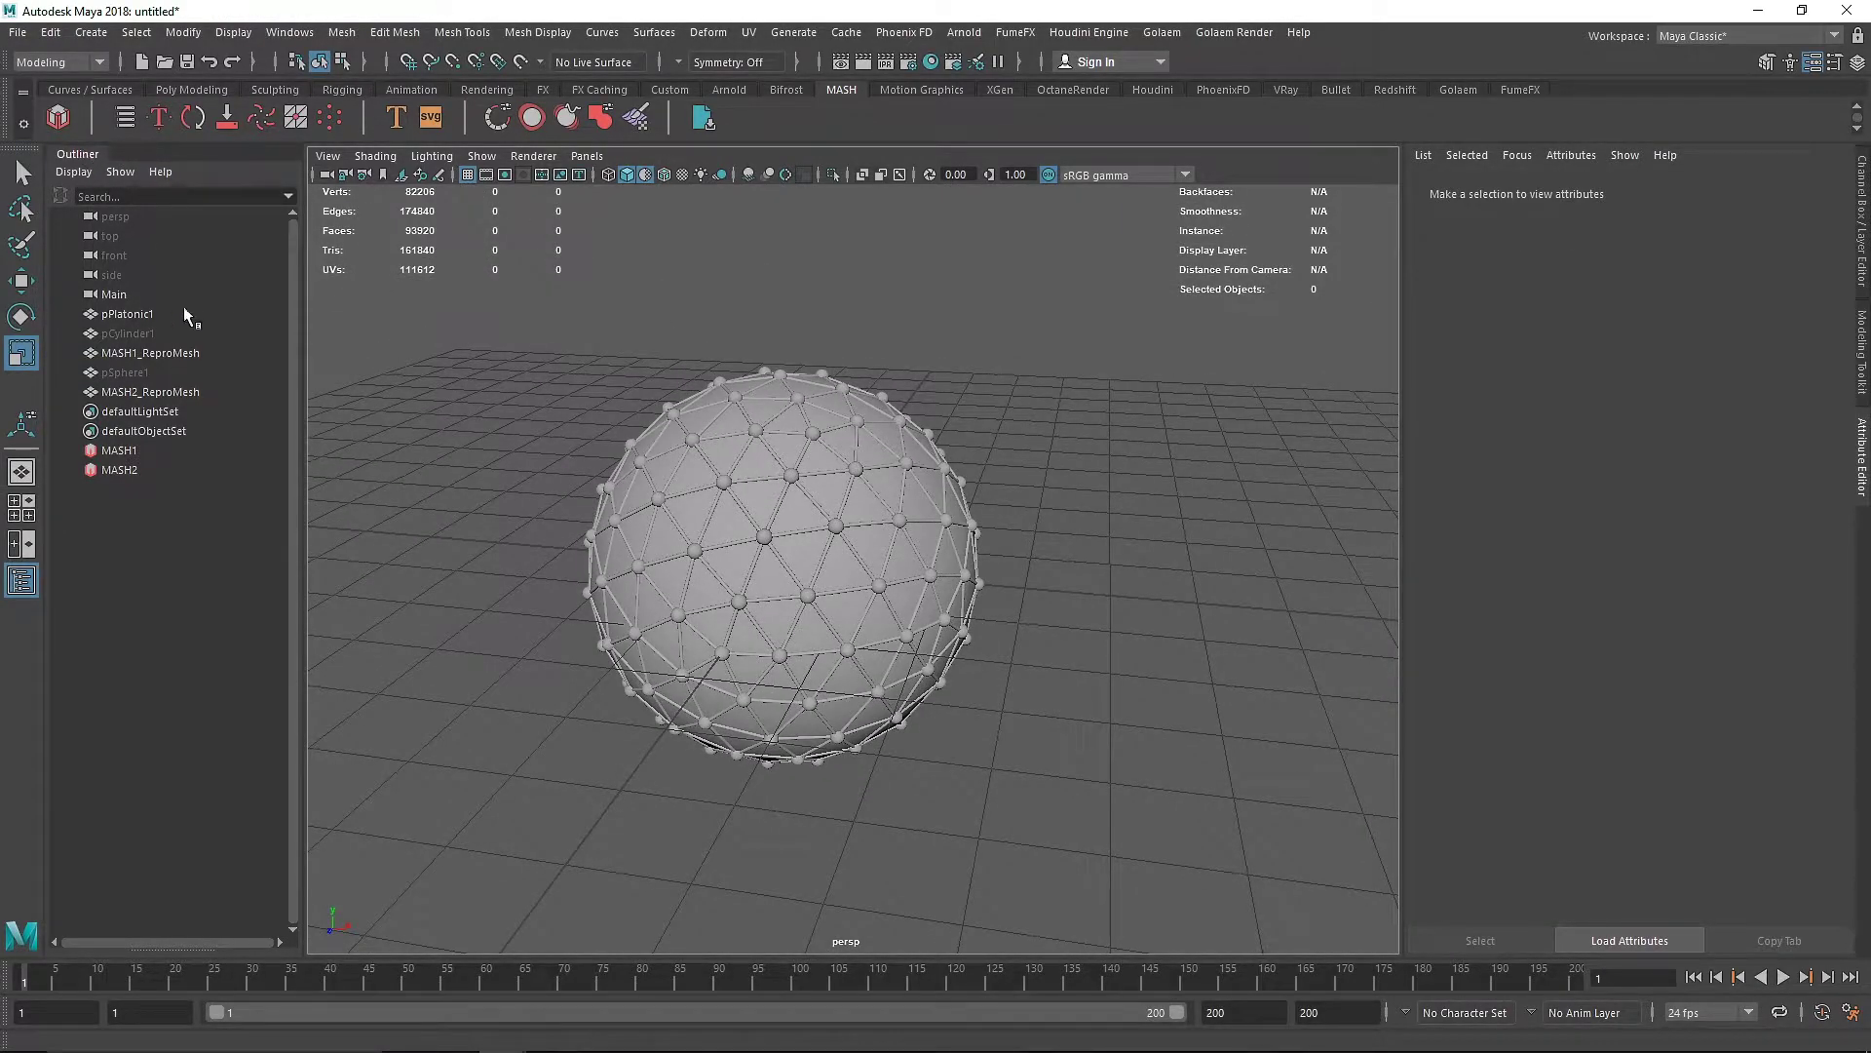
Try pulling spikes out of pPlatonic1 with the Grab sculpting tool at a brush size of about 1.24
left_click(183, 309)
left_click(74, 154)
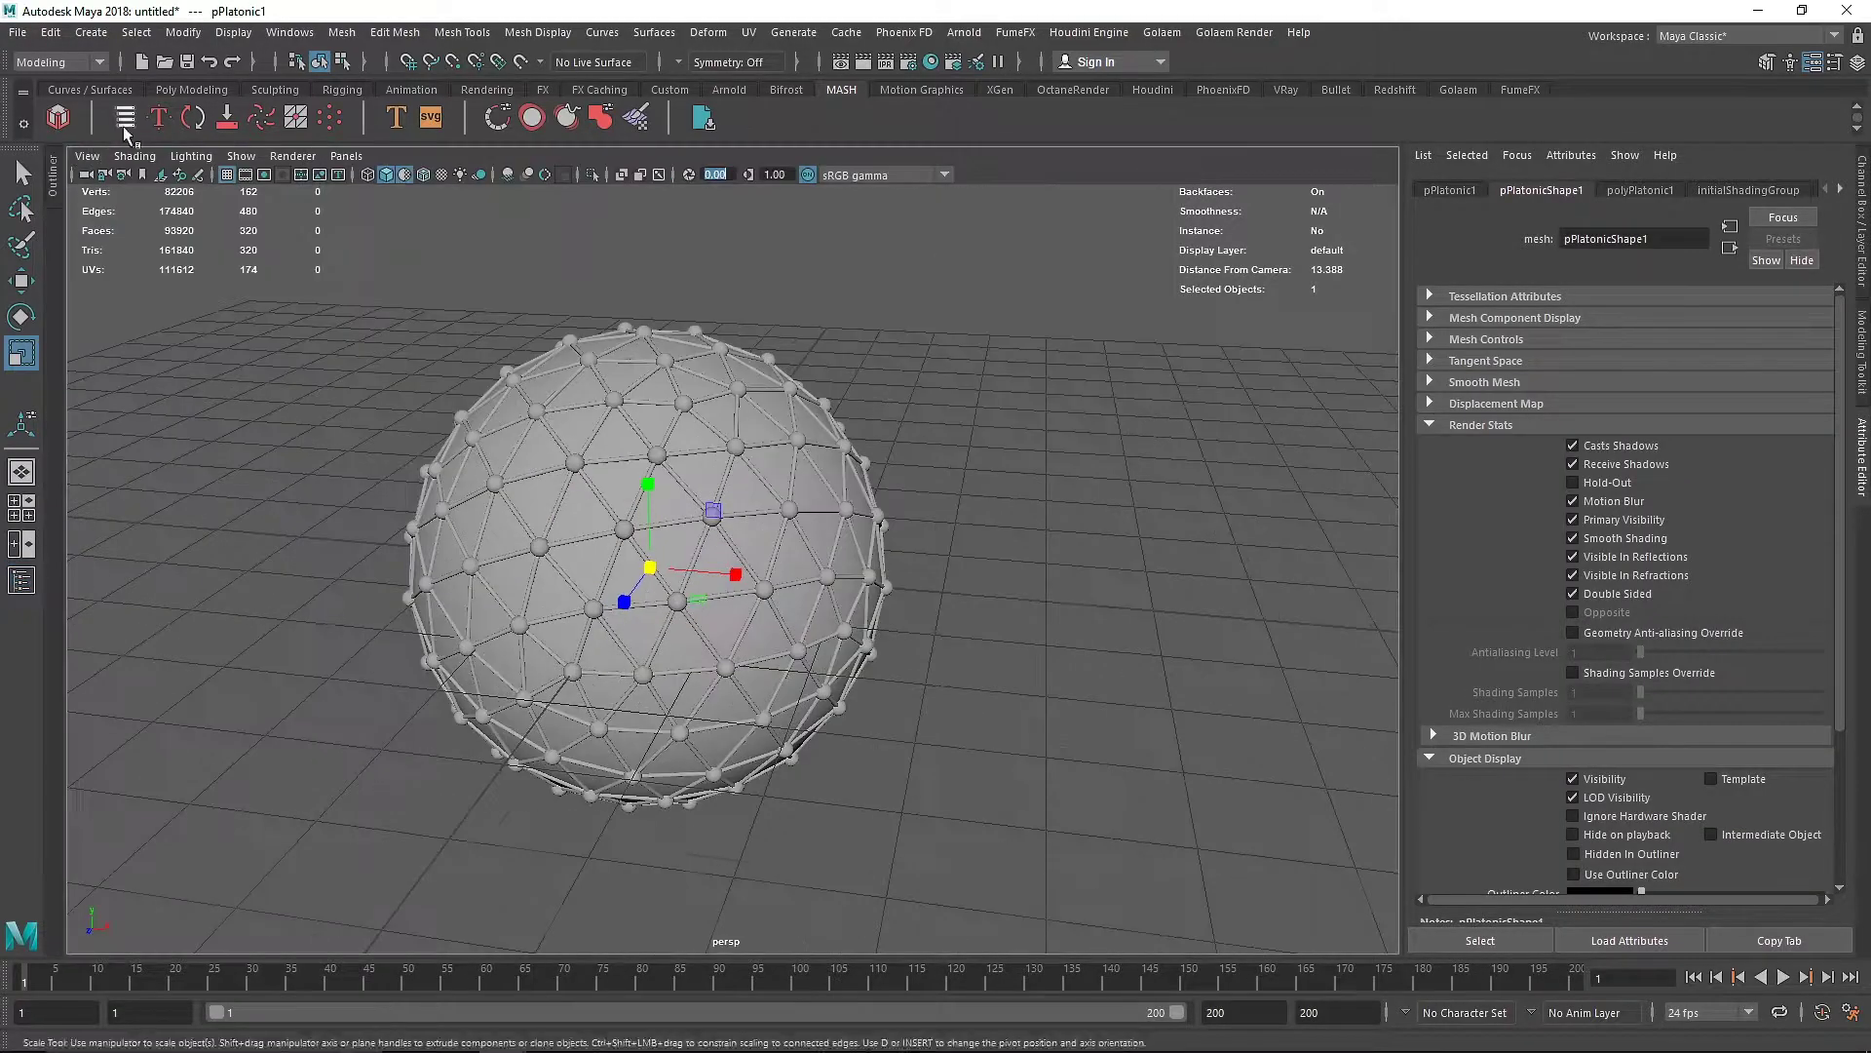
left_click(274, 89)
left_click(158, 117)
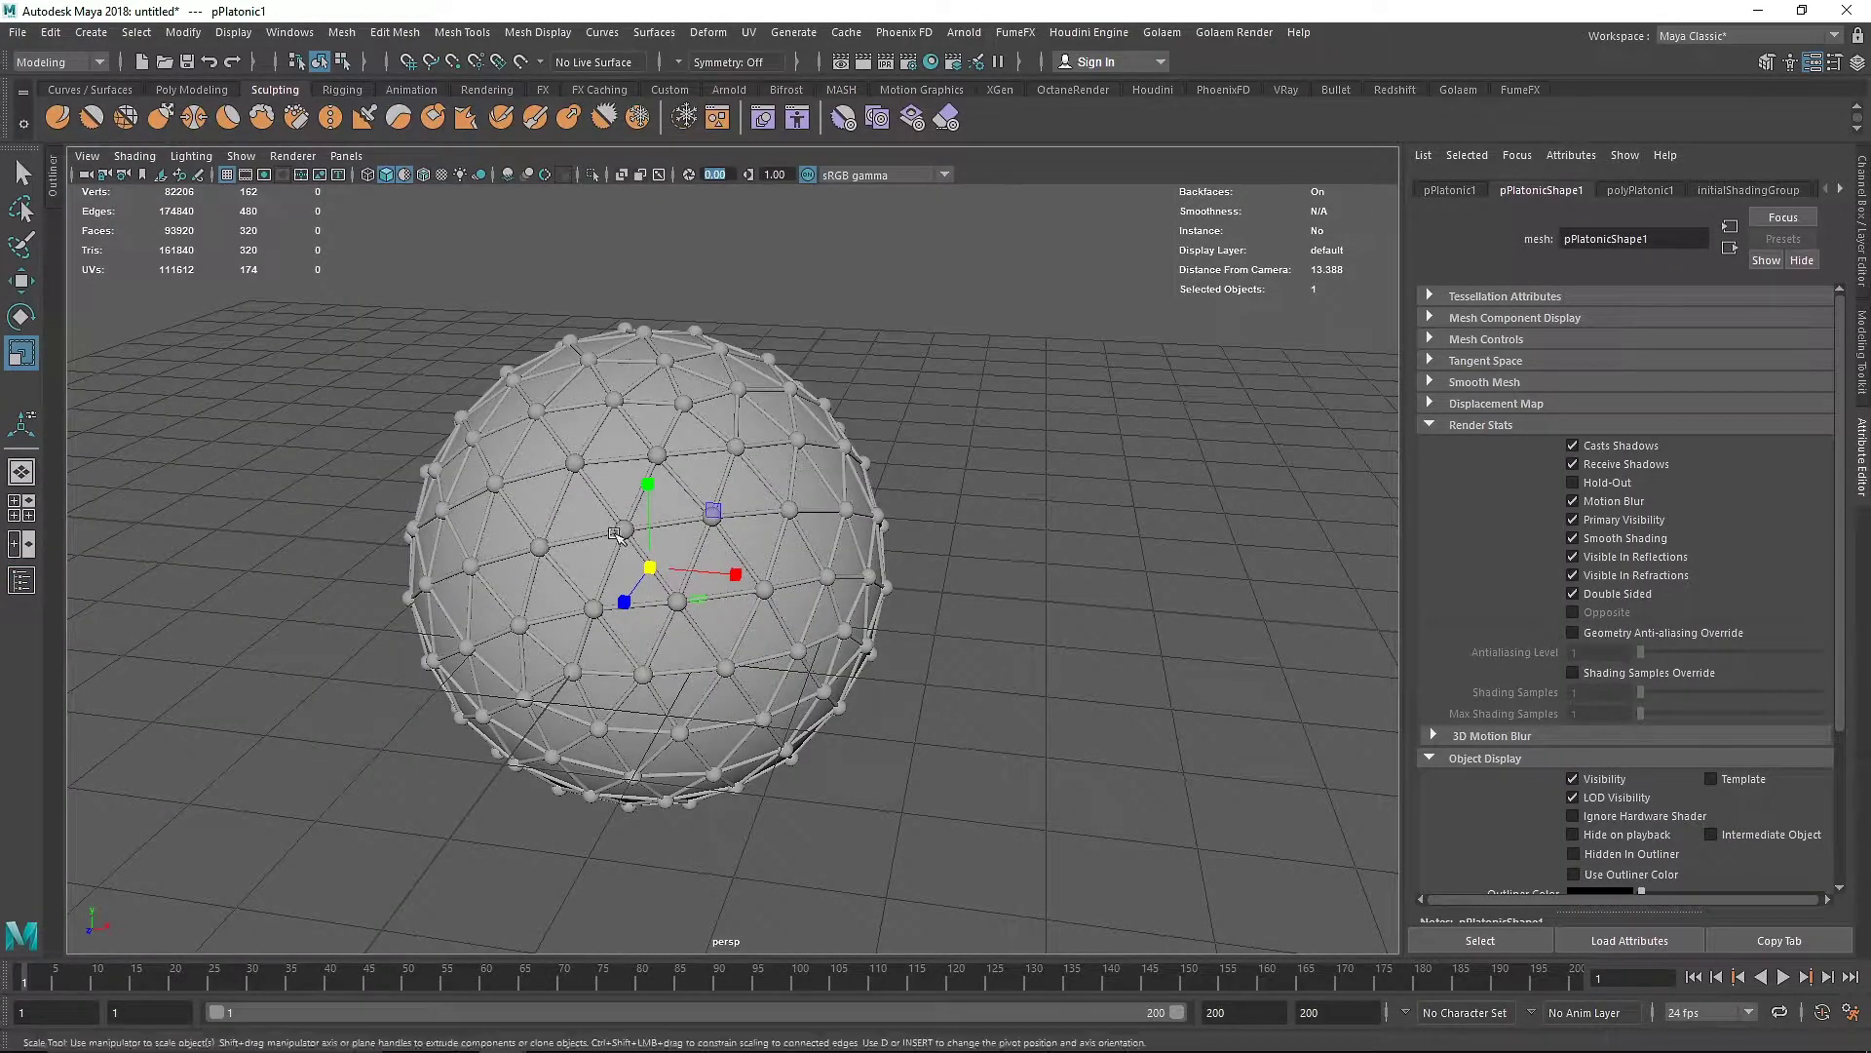
middle_click_drag(738, 598, 740, 521, "alt")
key("b")
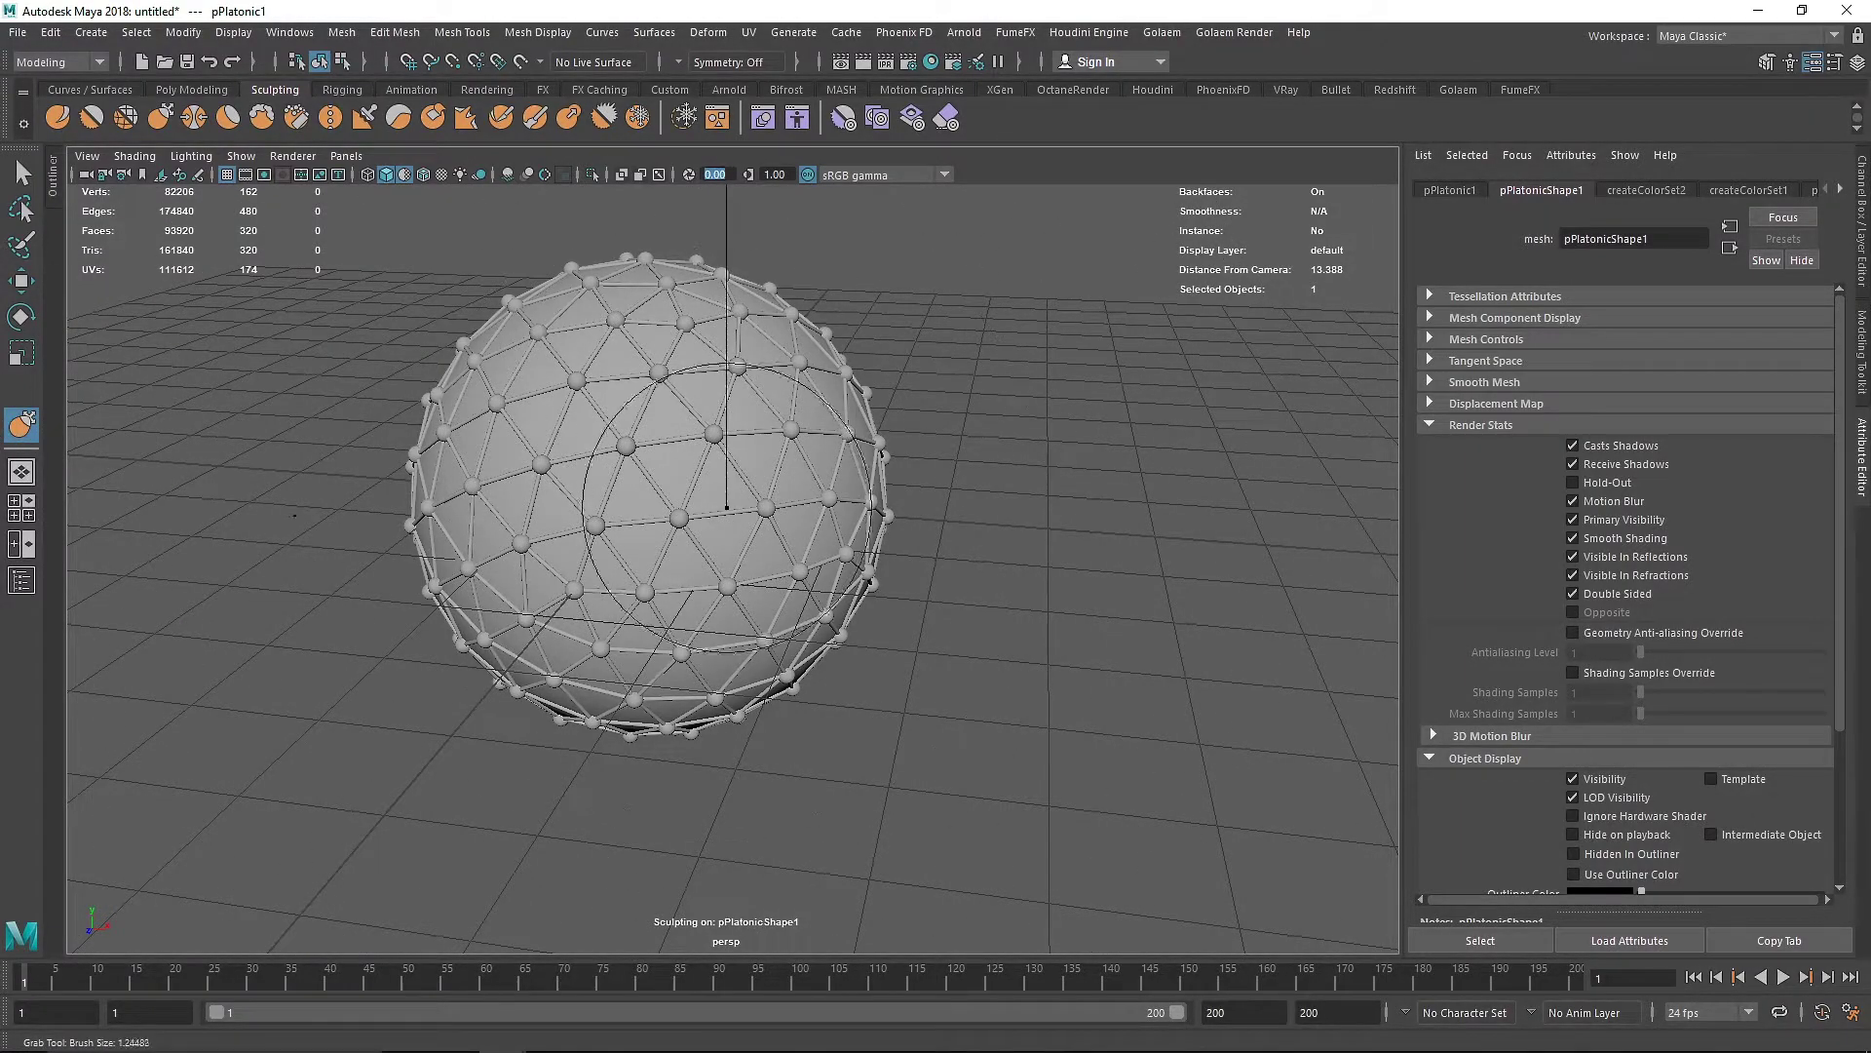
mouse_move(770, 551)
left_mouse_down()
mouse_move(879, 633)
mouse_move(1025, 671)
left_mouse_up()
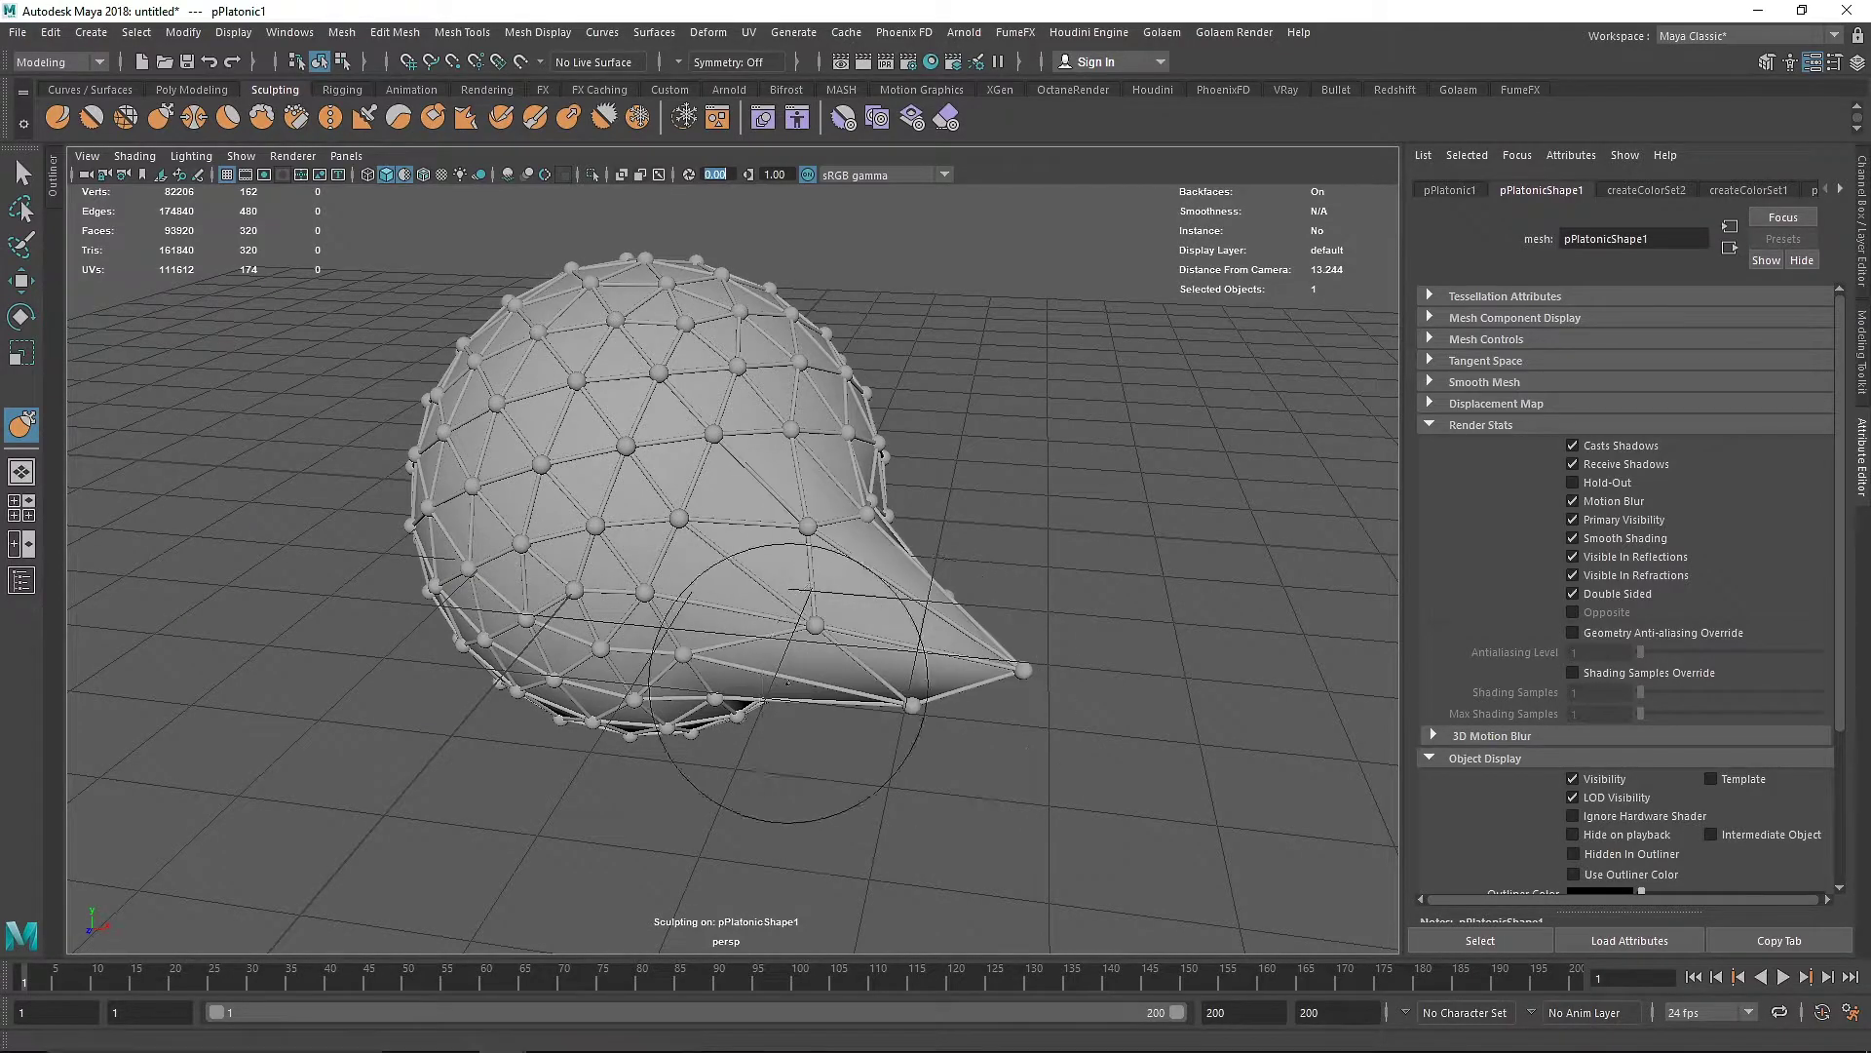
mouse_move(750, 632)
left_mouse_down("alt")
mouse_move(580, 643)
mouse_move(809, 636)
mouse_move(786, 614)
mouse_move(937, 526)
left_mouse_up("alt")
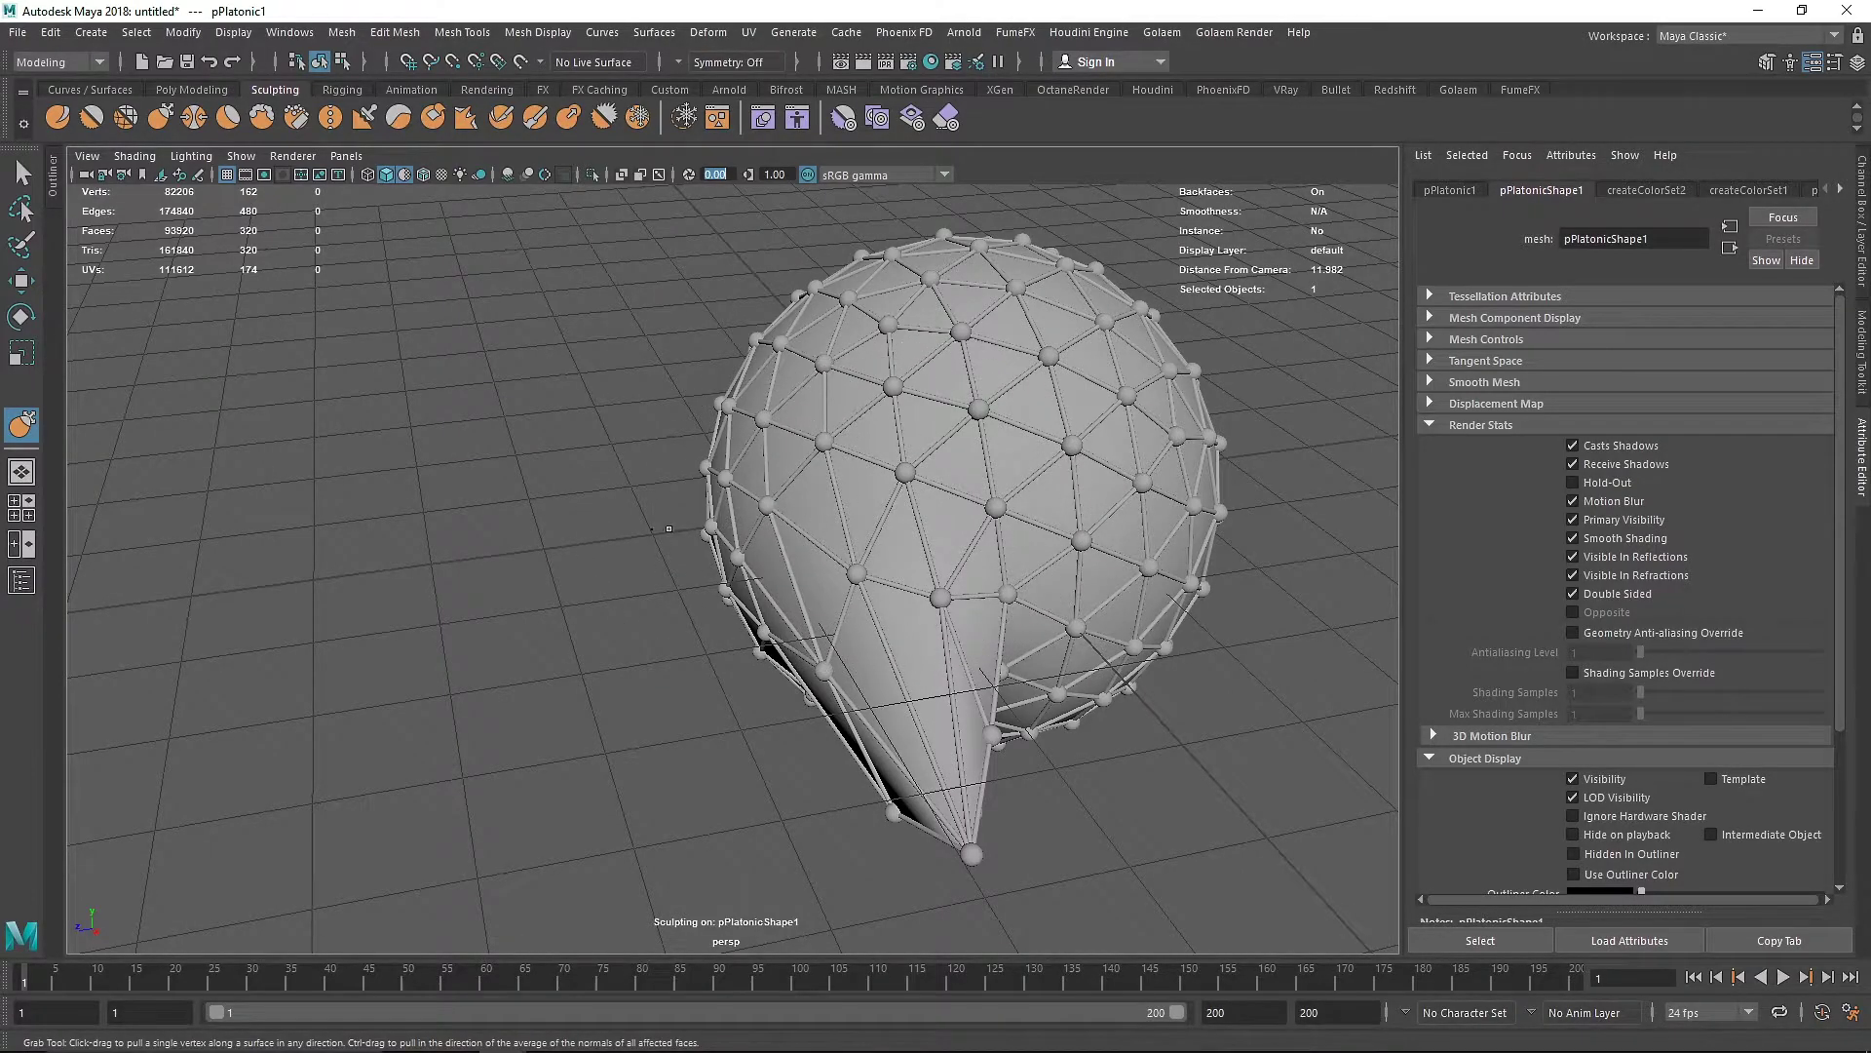
mouse_move(794, 512)
left_mouse_down("alt")
mouse_move(741, 526)
mouse_move(812, 519)
mouse_move(698, 503)
left_mouse_up("alt")
scroll(740, 522, "down", 3)
mouse_move(822, 439)
left_mouse_down()
mouse_move(923, 409)
mouse_move(795, 375)
left_mouse_up()
Undo the trial Grab strokes on the platonic mesh
key("ctrl+z")
key("ctrl+z")
key("ctrl+z")
key("ctrl+z")
left_click_drag(635, 472, 692, 469, "alt")
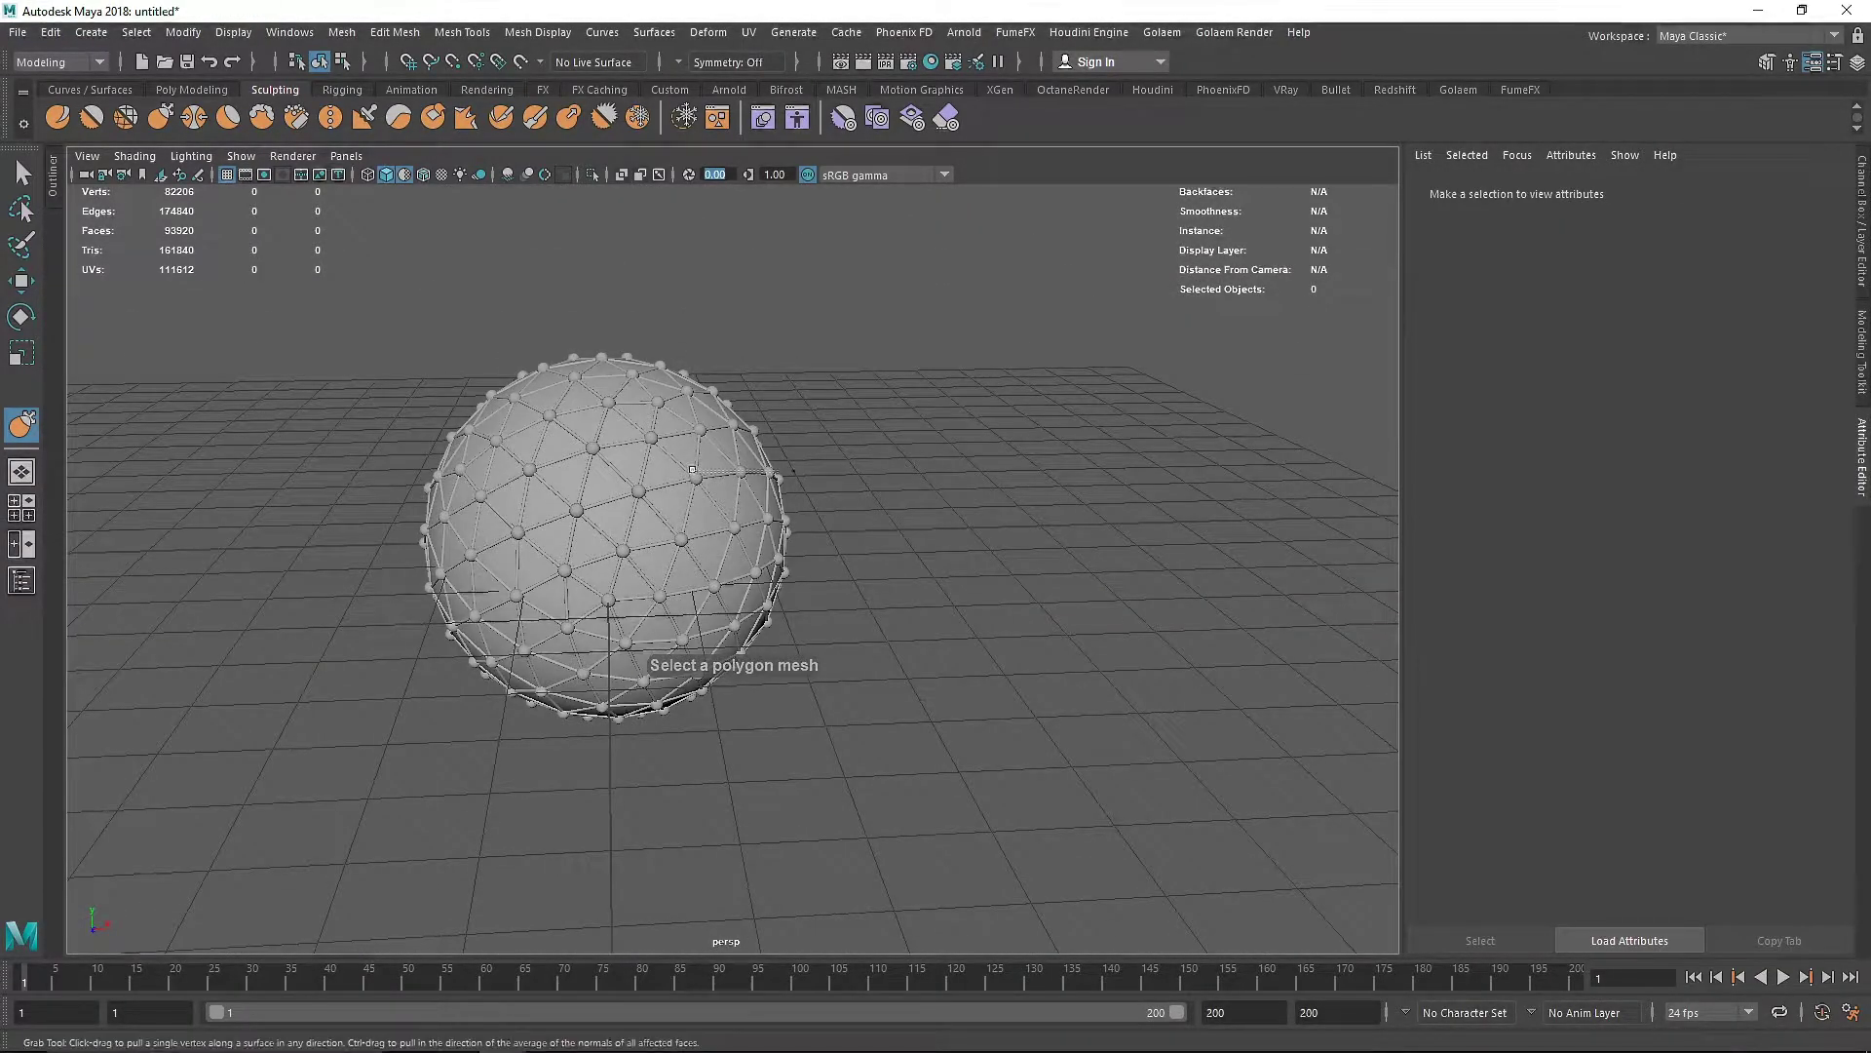
key("ctrl+z")
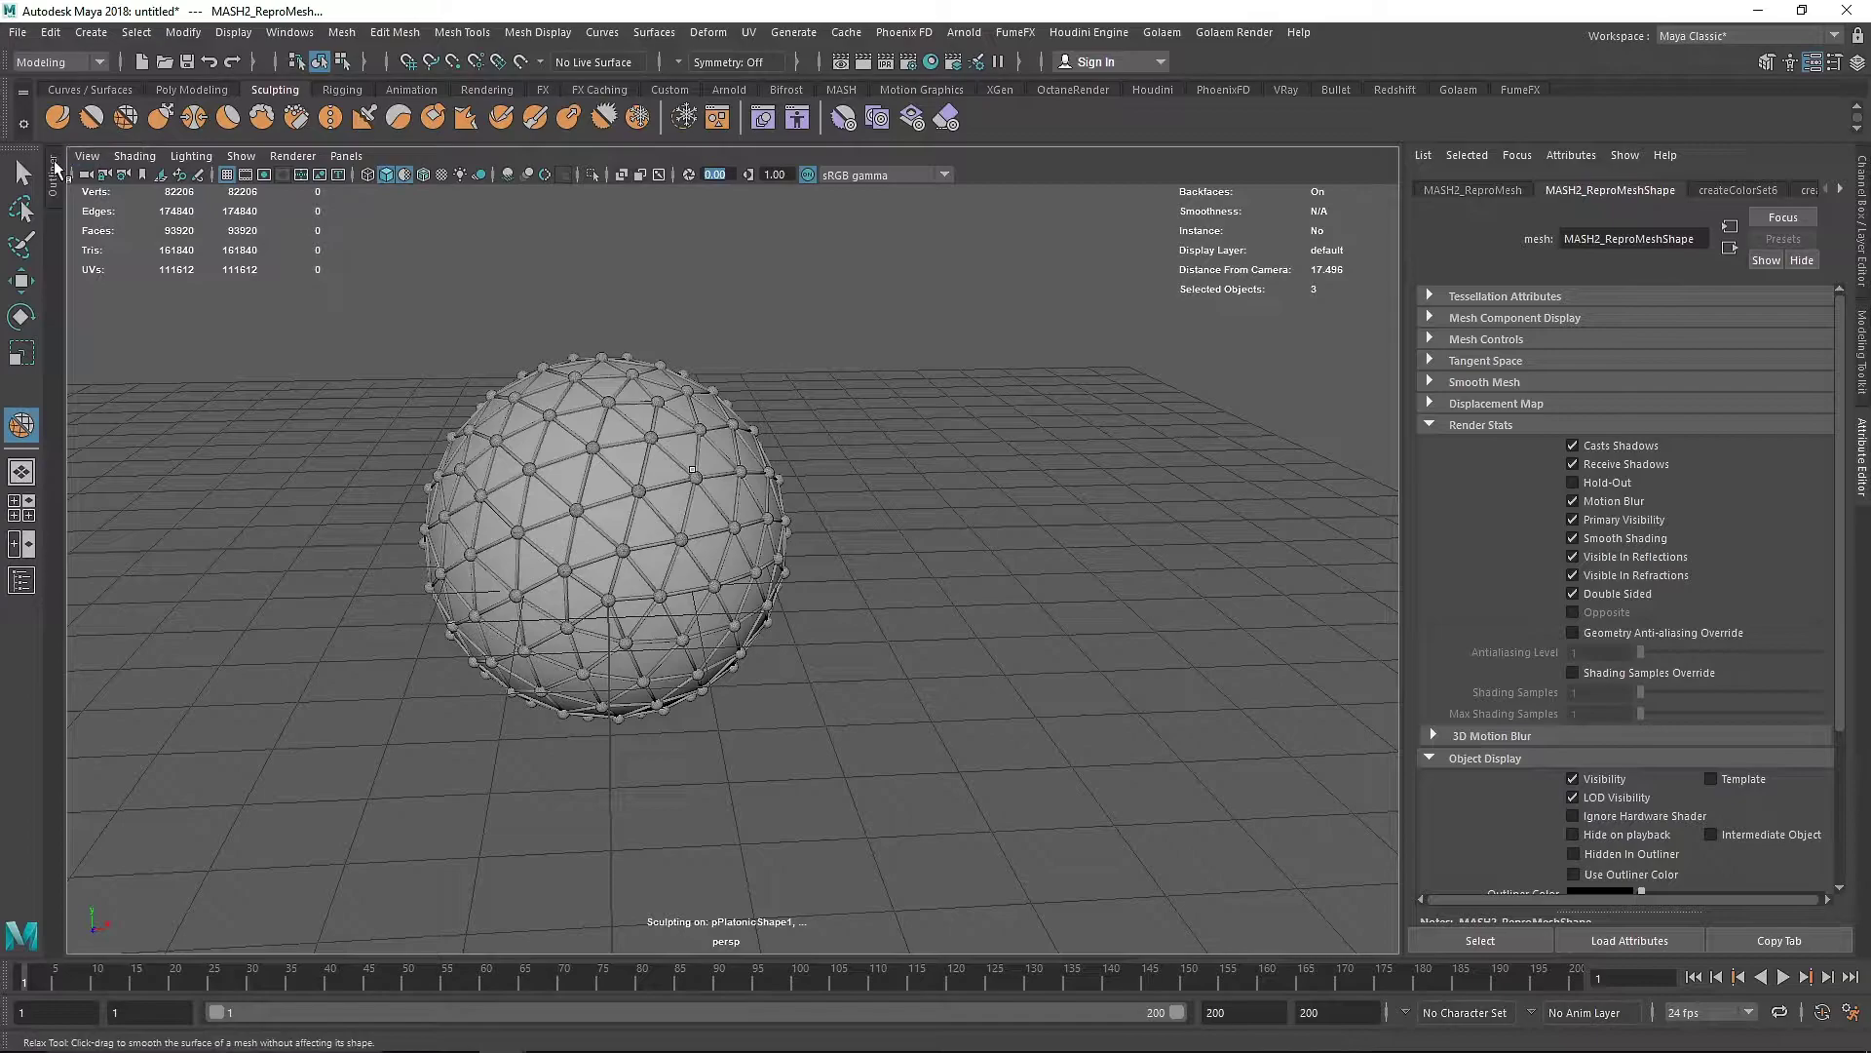
Select only pPlatonic1 in the Outliner, resize the Grab brush and pull the first large spikes outward from the ball
left_click(53, 170)
left_click(131, 313)
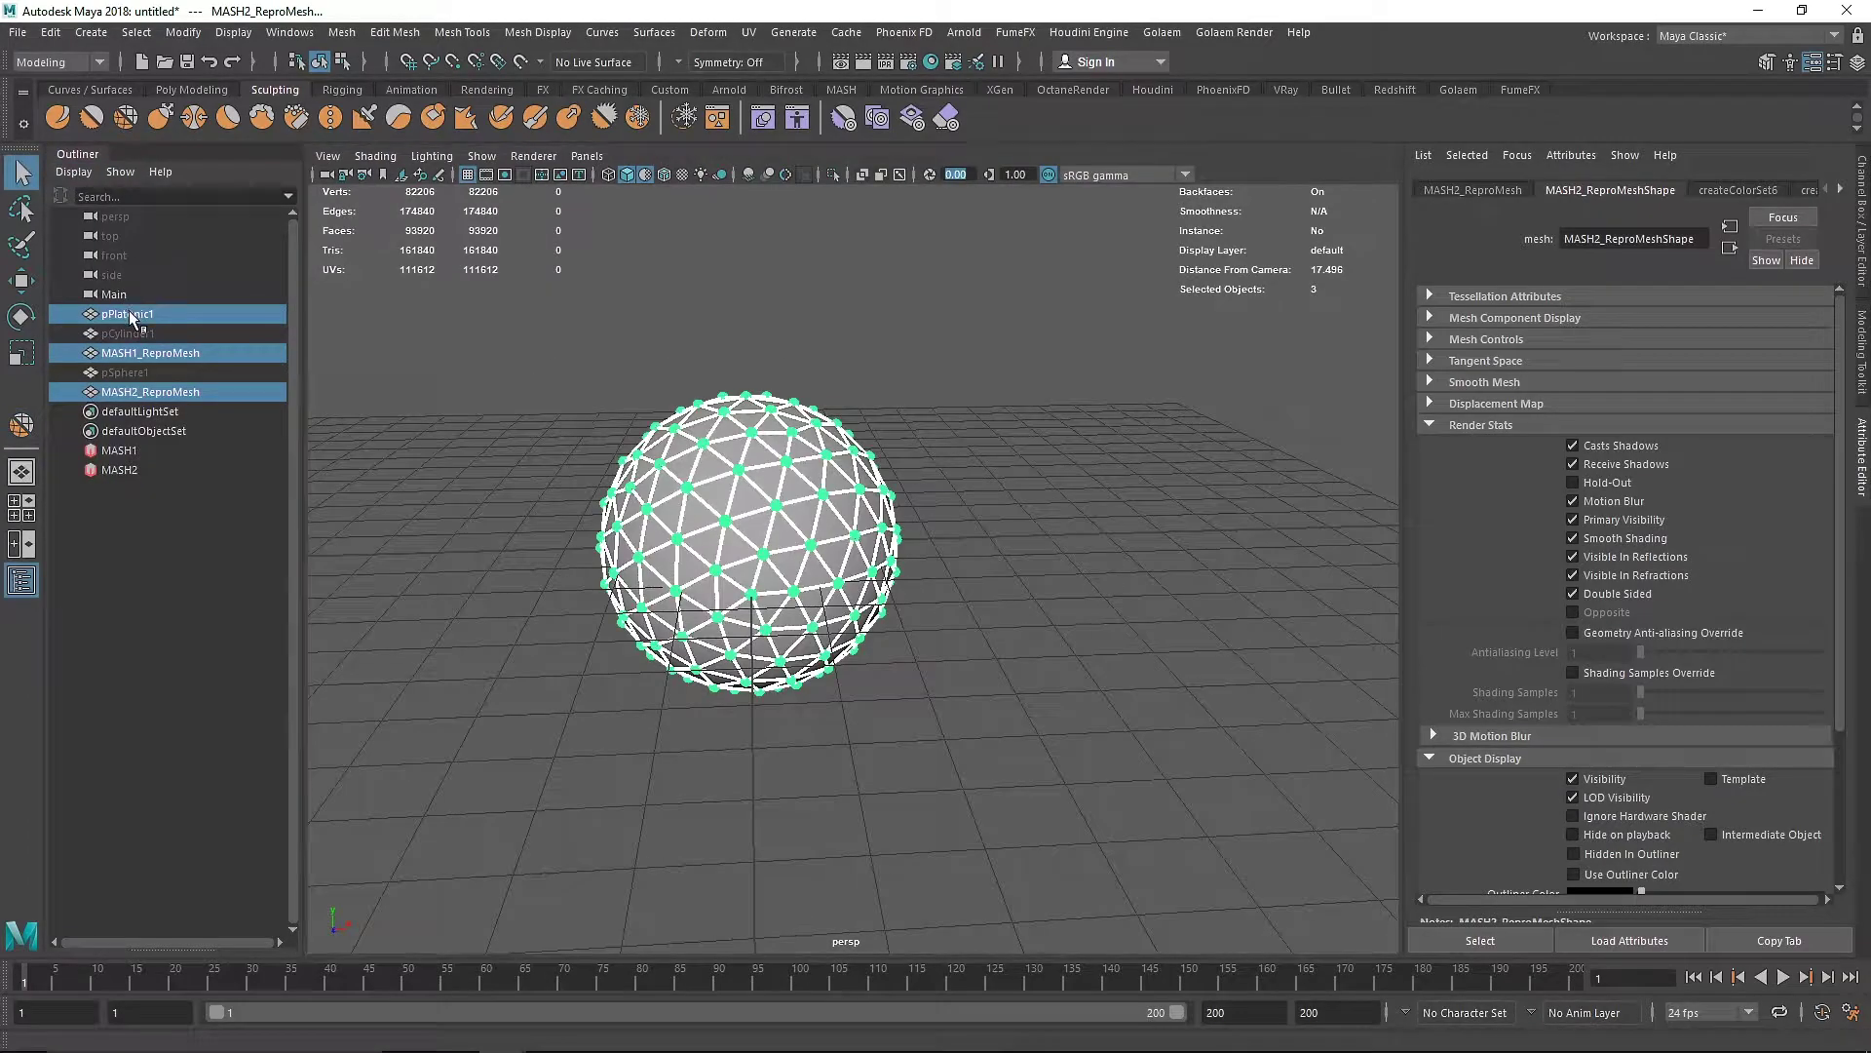
left_click(151, 126)
mouse_move(933, 469)
left_mouse_down("alt")
mouse_move(785, 510)
mouse_move(882, 490)
mouse_move(965, 442)
left_mouse_up("alt")
key("b")
left_click_drag(835, 486, 531, 409, "alt")
left_click_drag(752, 526, 763, 438, "alt")
mouse_move(770, 629)
left_mouse_down("alt")
mouse_move(741, 585)
mouse_move(819, 556)
mouse_move(848, 599)
mouse_move(585, 575)
left_mouse_up("alt")
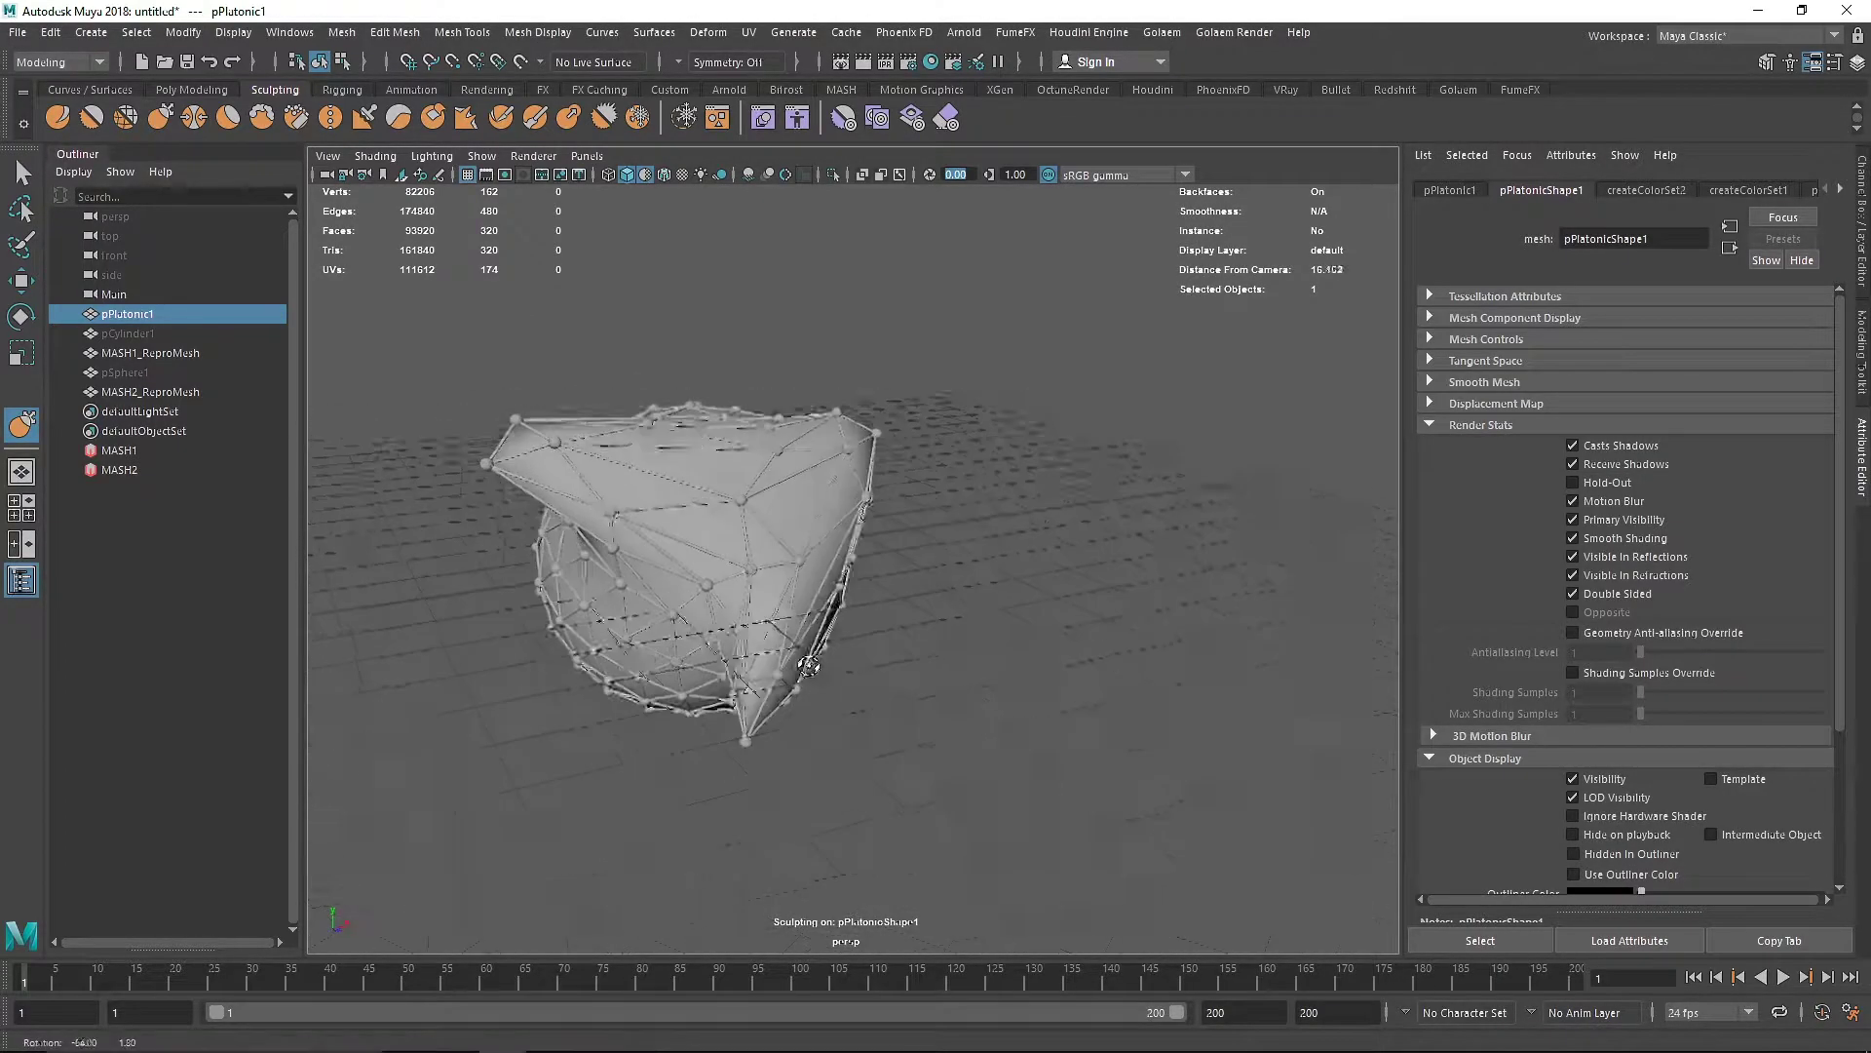
Pull further spikes out of other sides of pPlatonic1 with the Grab tool
middle_click_drag(585, 575, 847, 570, "alt")
mouse_move(848, 570)
left_mouse_down("alt")
mouse_move(857, 545)
mouse_move(638, 577)
left_mouse_up("alt")
left_click_drag(673, 570, 965, 536, "alt")
left_click_drag(706, 468, 451, 348)
scroll(702, 472, "down", 3)
left_click_drag(701, 472, 848, 492, "alt")
Adjust the Grab brush size and stretch the remaining rounded areas into spikes, forming an irregular star shape
key("b")
left_click_drag(755, 596, 812, 651, "alt")
mouse_move(754, 360)
left_mouse_down("alt")
mouse_move(828, 409)
mouse_move(911, 418)
mouse_move(1028, 614)
mouse_move(1063, 628)
left_mouse_up("alt")
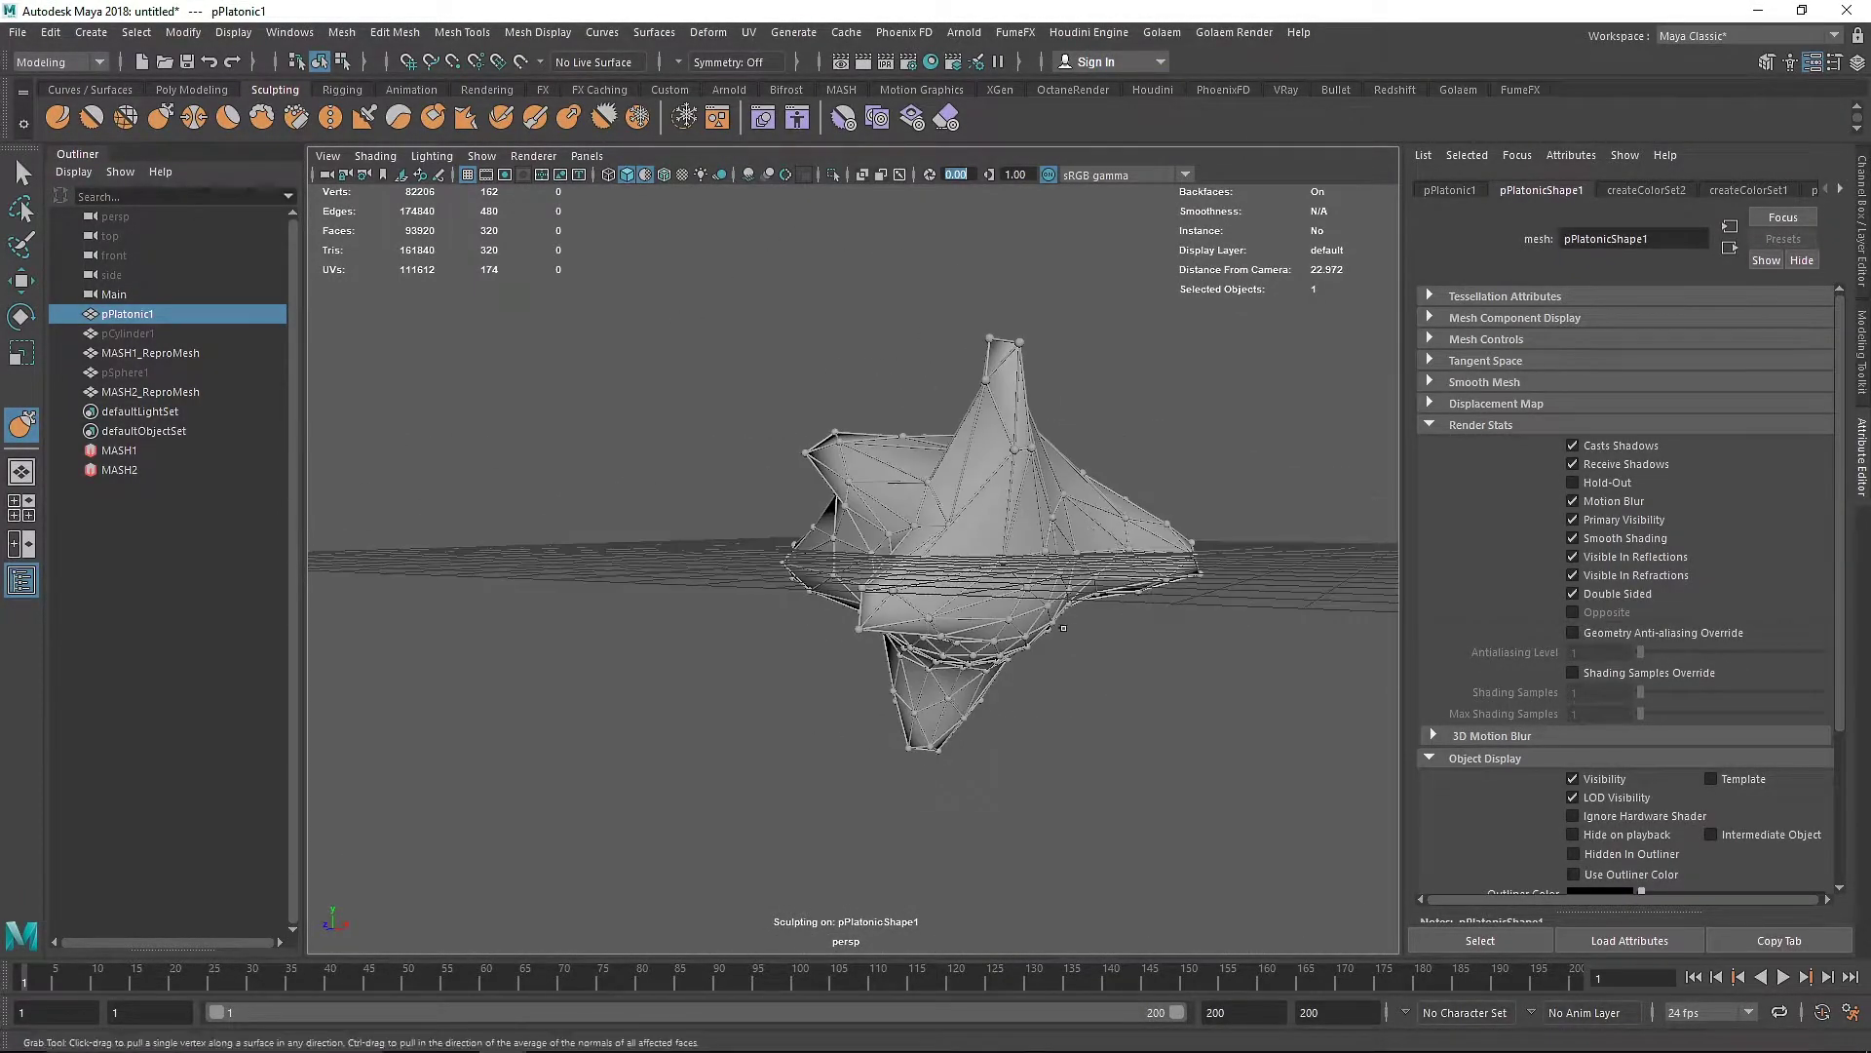
mouse_move(1139, 708)
left_mouse_down("alt")
mouse_move(1010, 689)
mouse_move(960, 709)
left_mouse_up("alt")
mouse_move(1019, 589)
left_mouse_down("alt")
mouse_move(1048, 585)
mouse_move(990, 600)
mouse_move(912, 553)
mouse_move(936, 537)
mouse_move(866, 538)
left_mouse_up("alt")
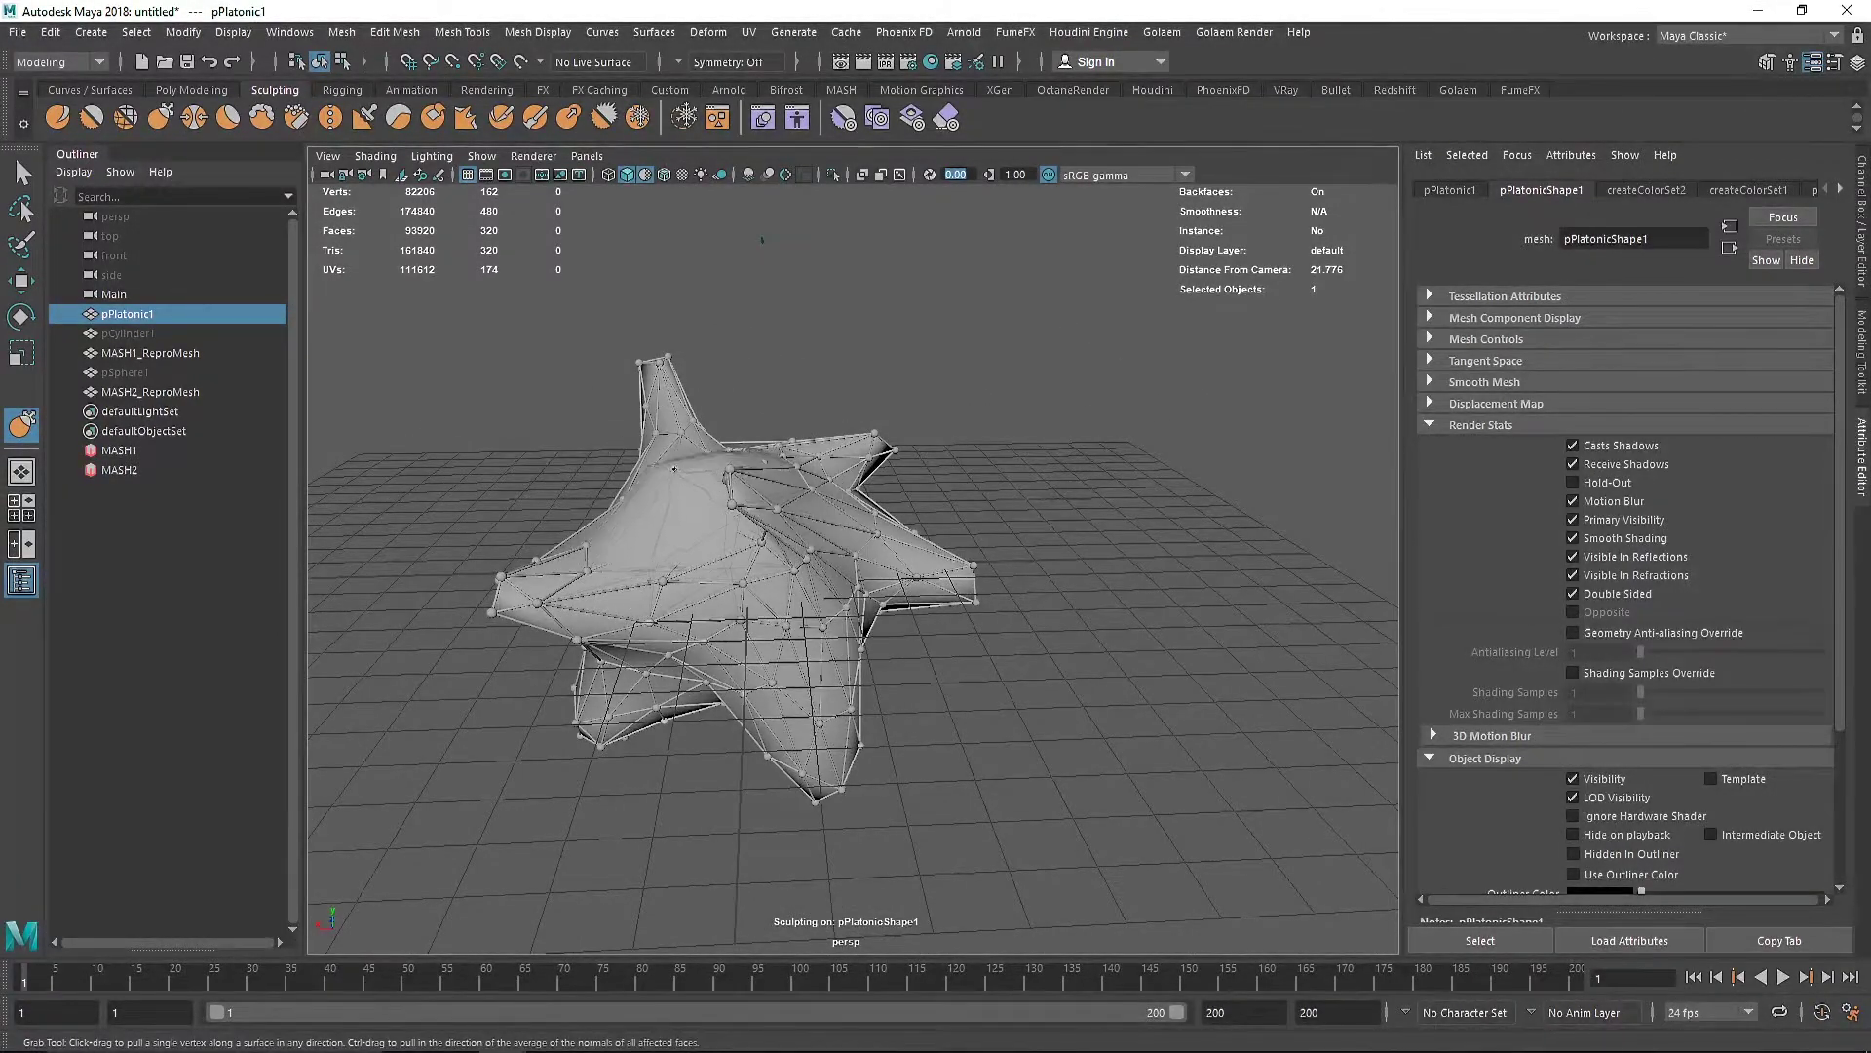
Rework the surface between the spikes with more Grab strokes, undoing the unwanted ones
mouse_move(638, 436)
left_mouse_down("alt")
mouse_move(828, 487)
mouse_move(871, 537)
mouse_move(991, 596)
mouse_move(704, 460)
mouse_move(578, 486)
mouse_move(887, 519)
mouse_move(901, 482)
mouse_move(794, 483)
left_mouse_up("alt")
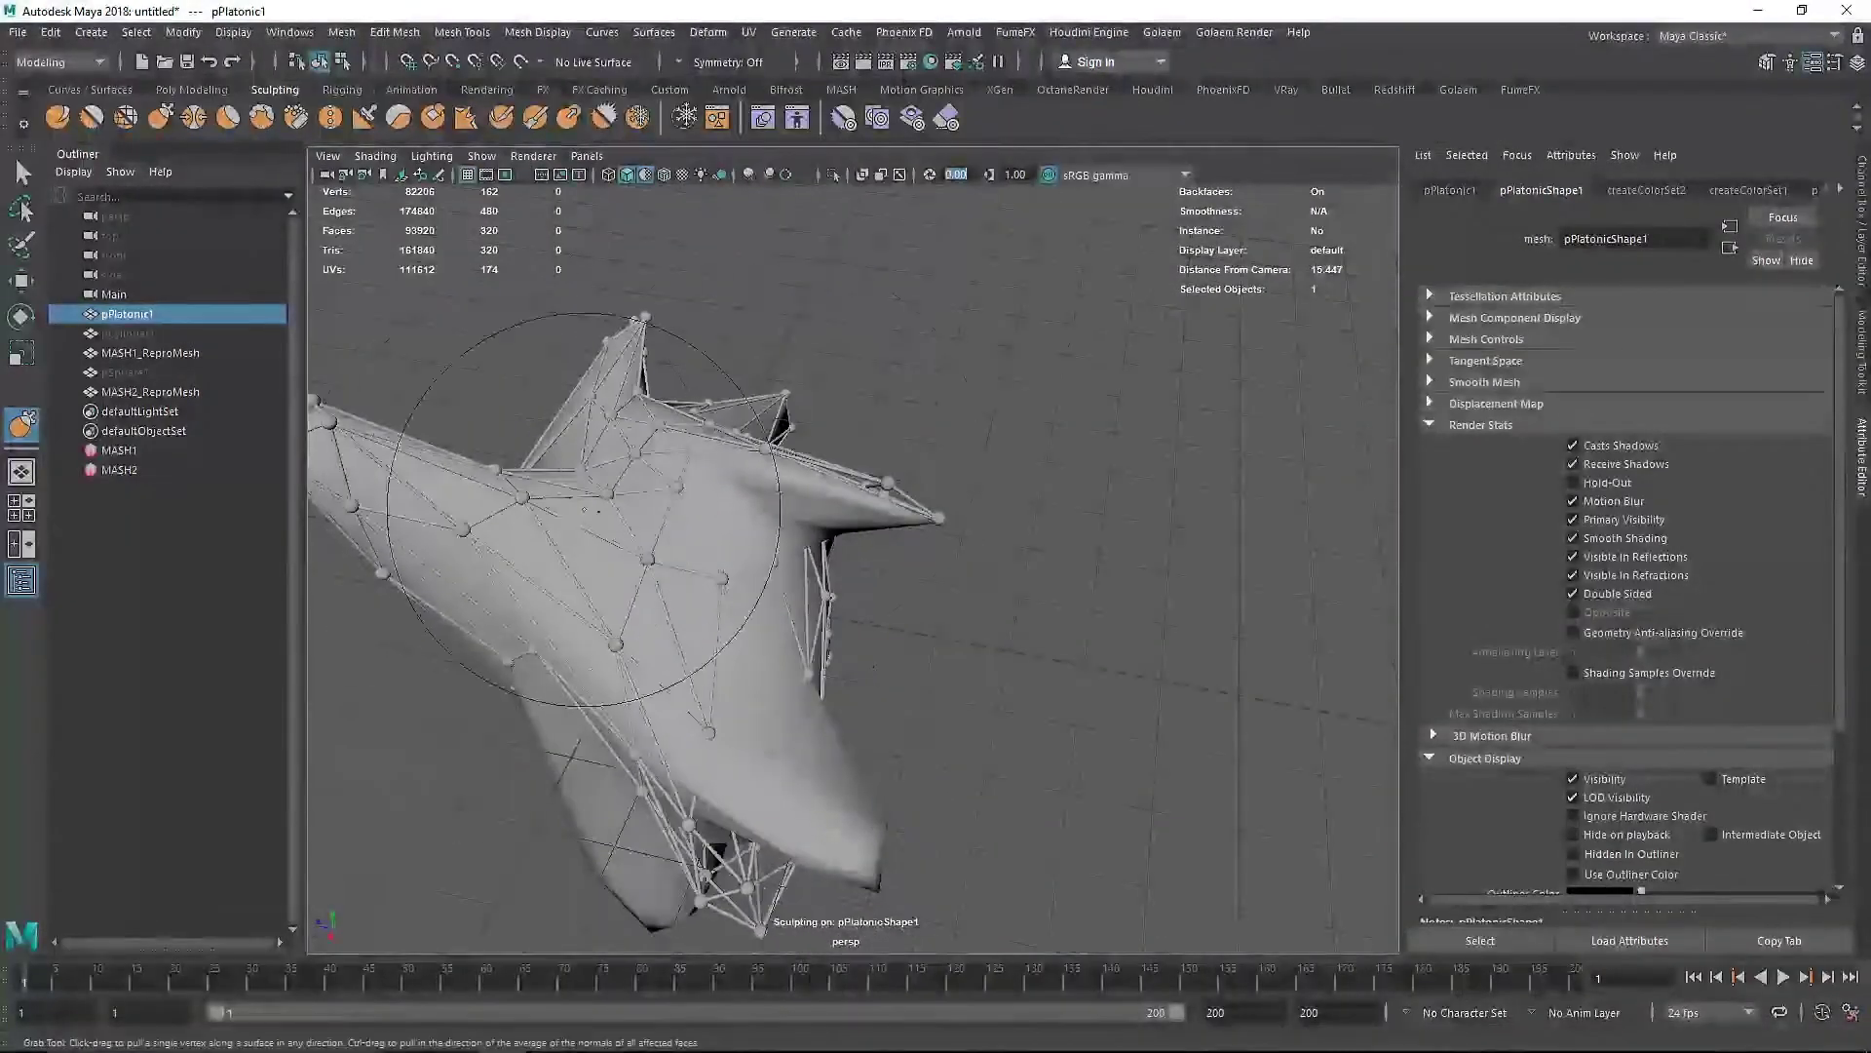
key("ctrl+z")
left_click_drag(898, 515, 936, 511, "alt")
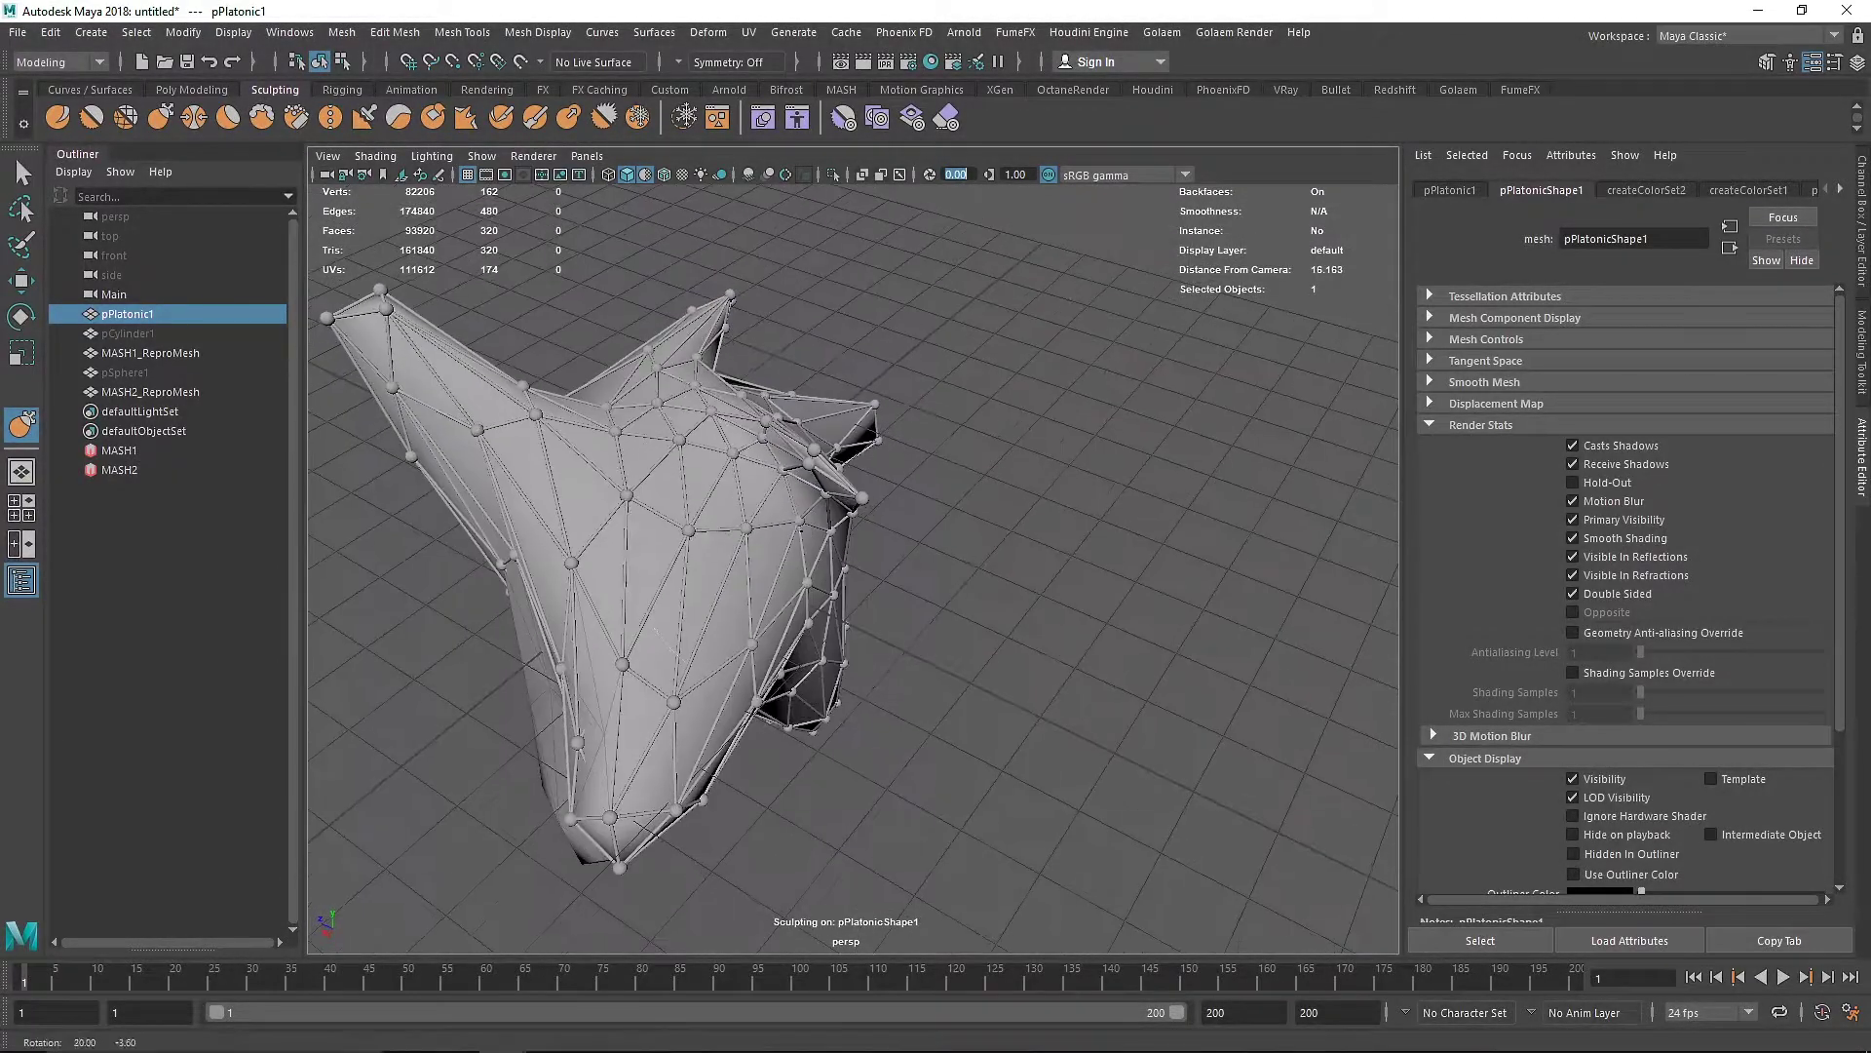
key("ctrl+z")
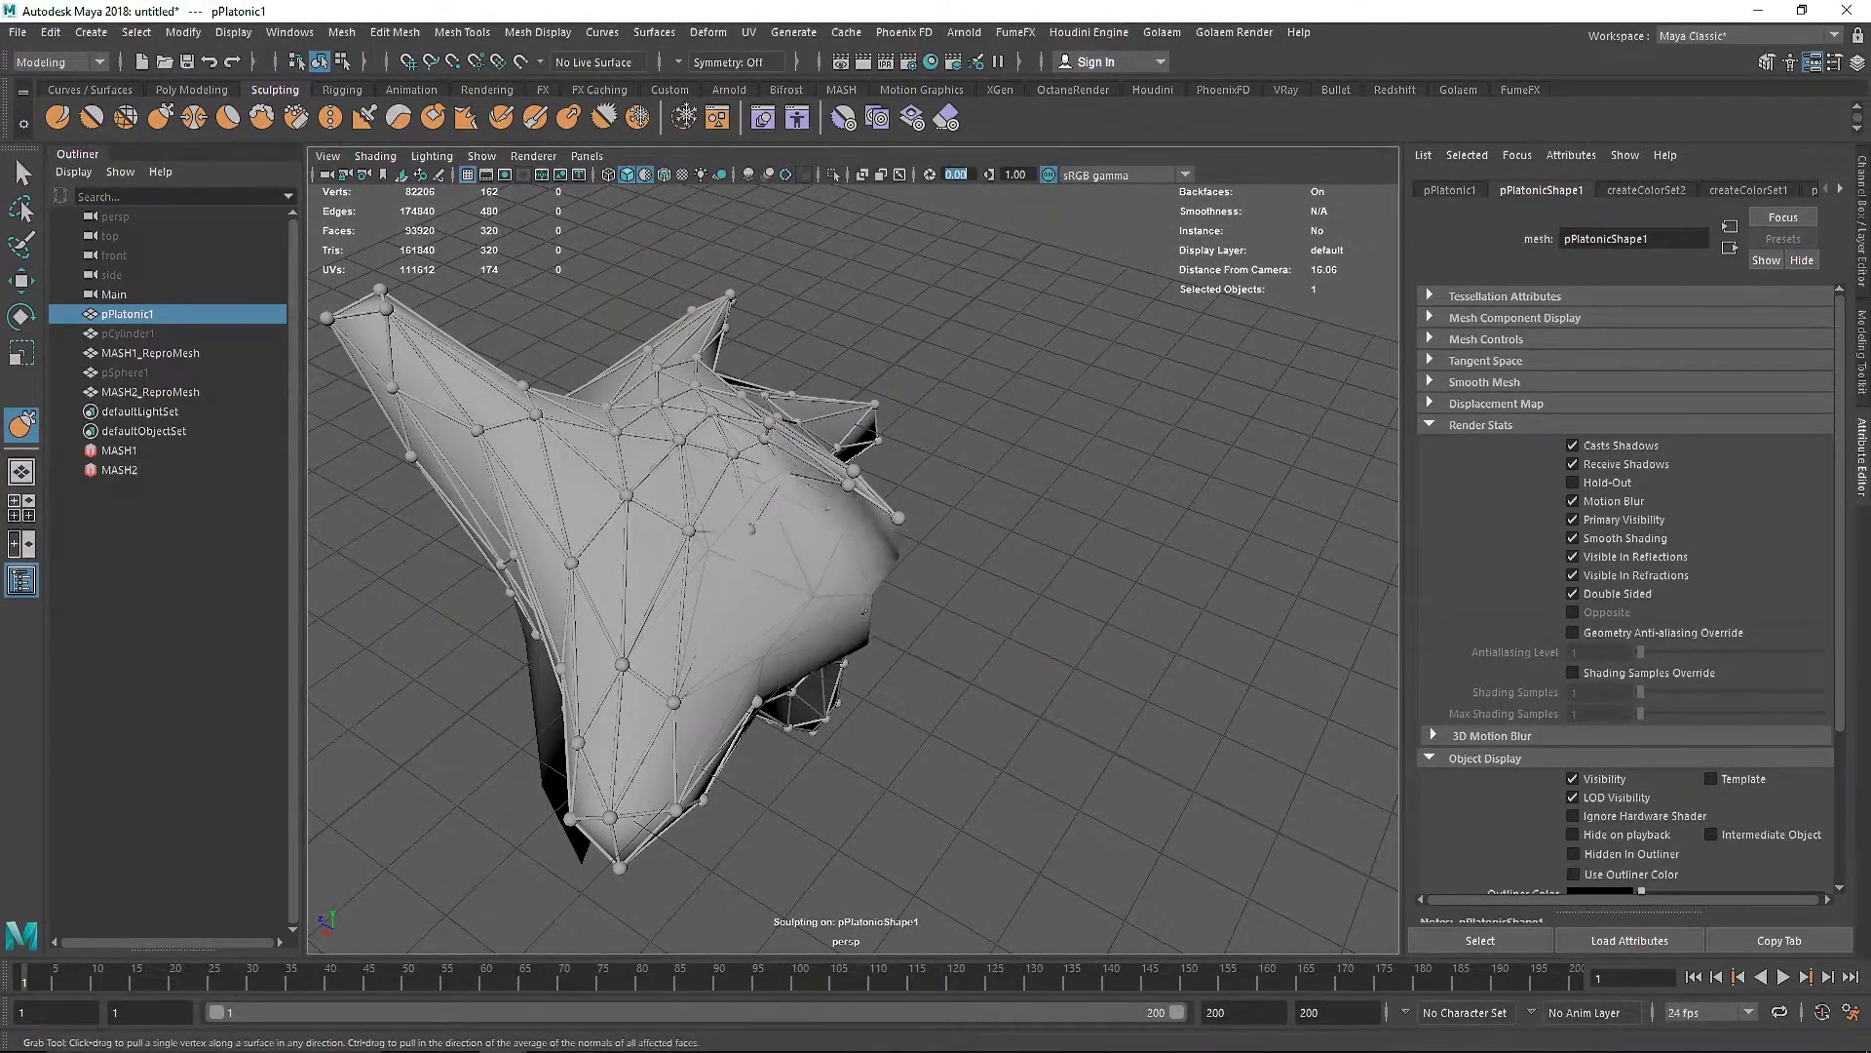
left_click_drag(863, 612, 748, 567, "alt")
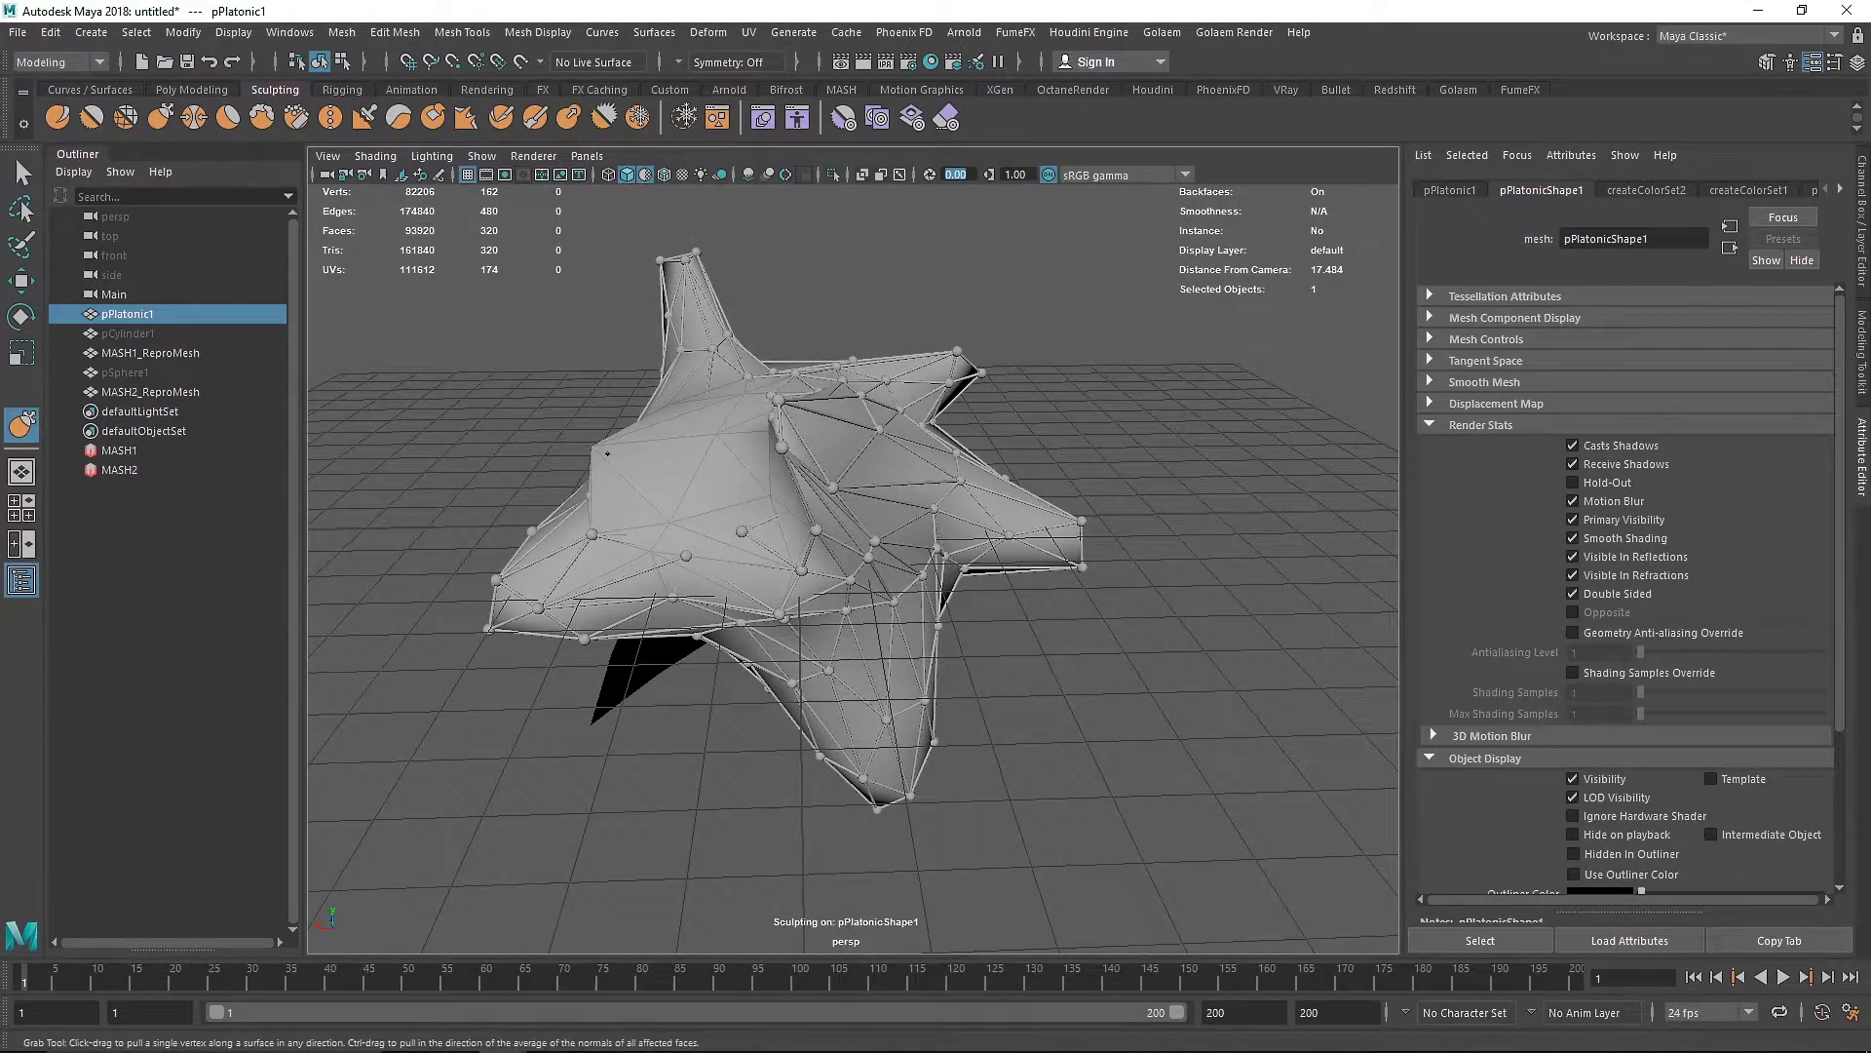
left_click_drag(607, 454, 610, 493, "alt")
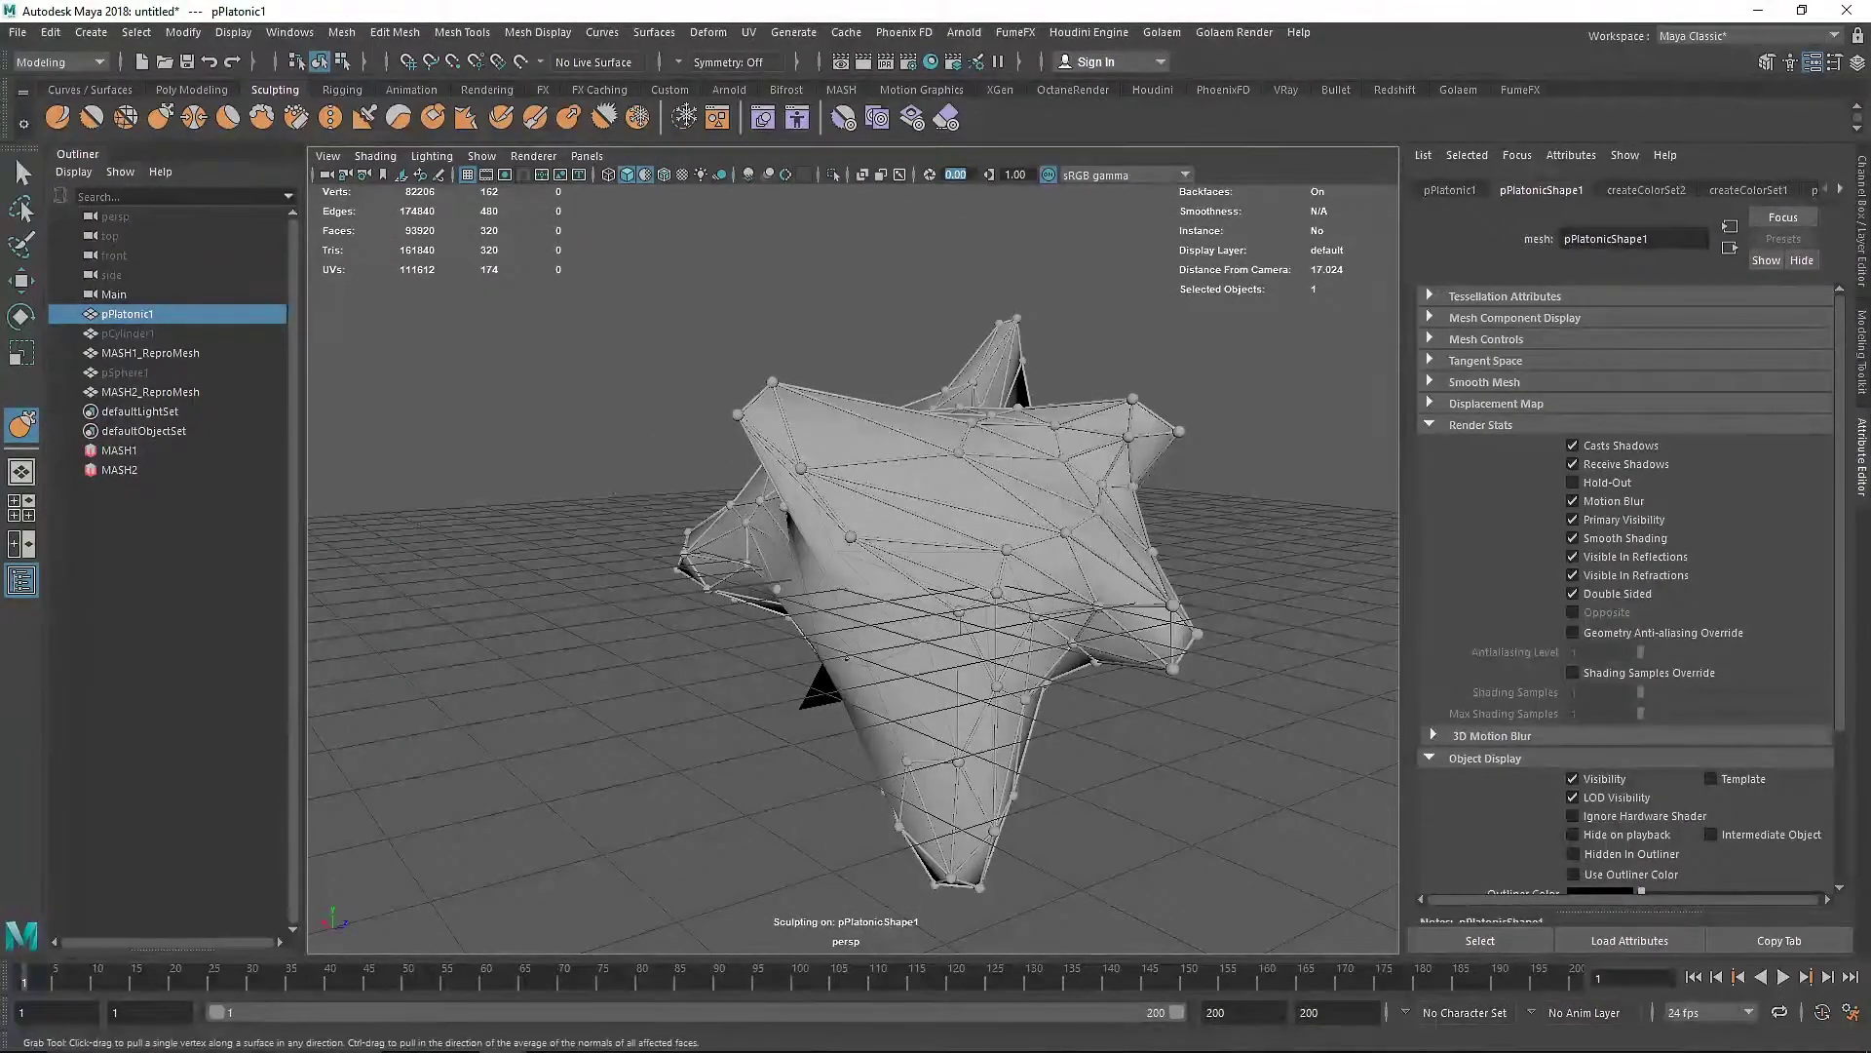
Pull the lower side of the spiked mesh outward with the Grab tool
left_click_drag(847, 658, 901, 575)
left_click_drag(1096, 741, 999, 633, "alt")
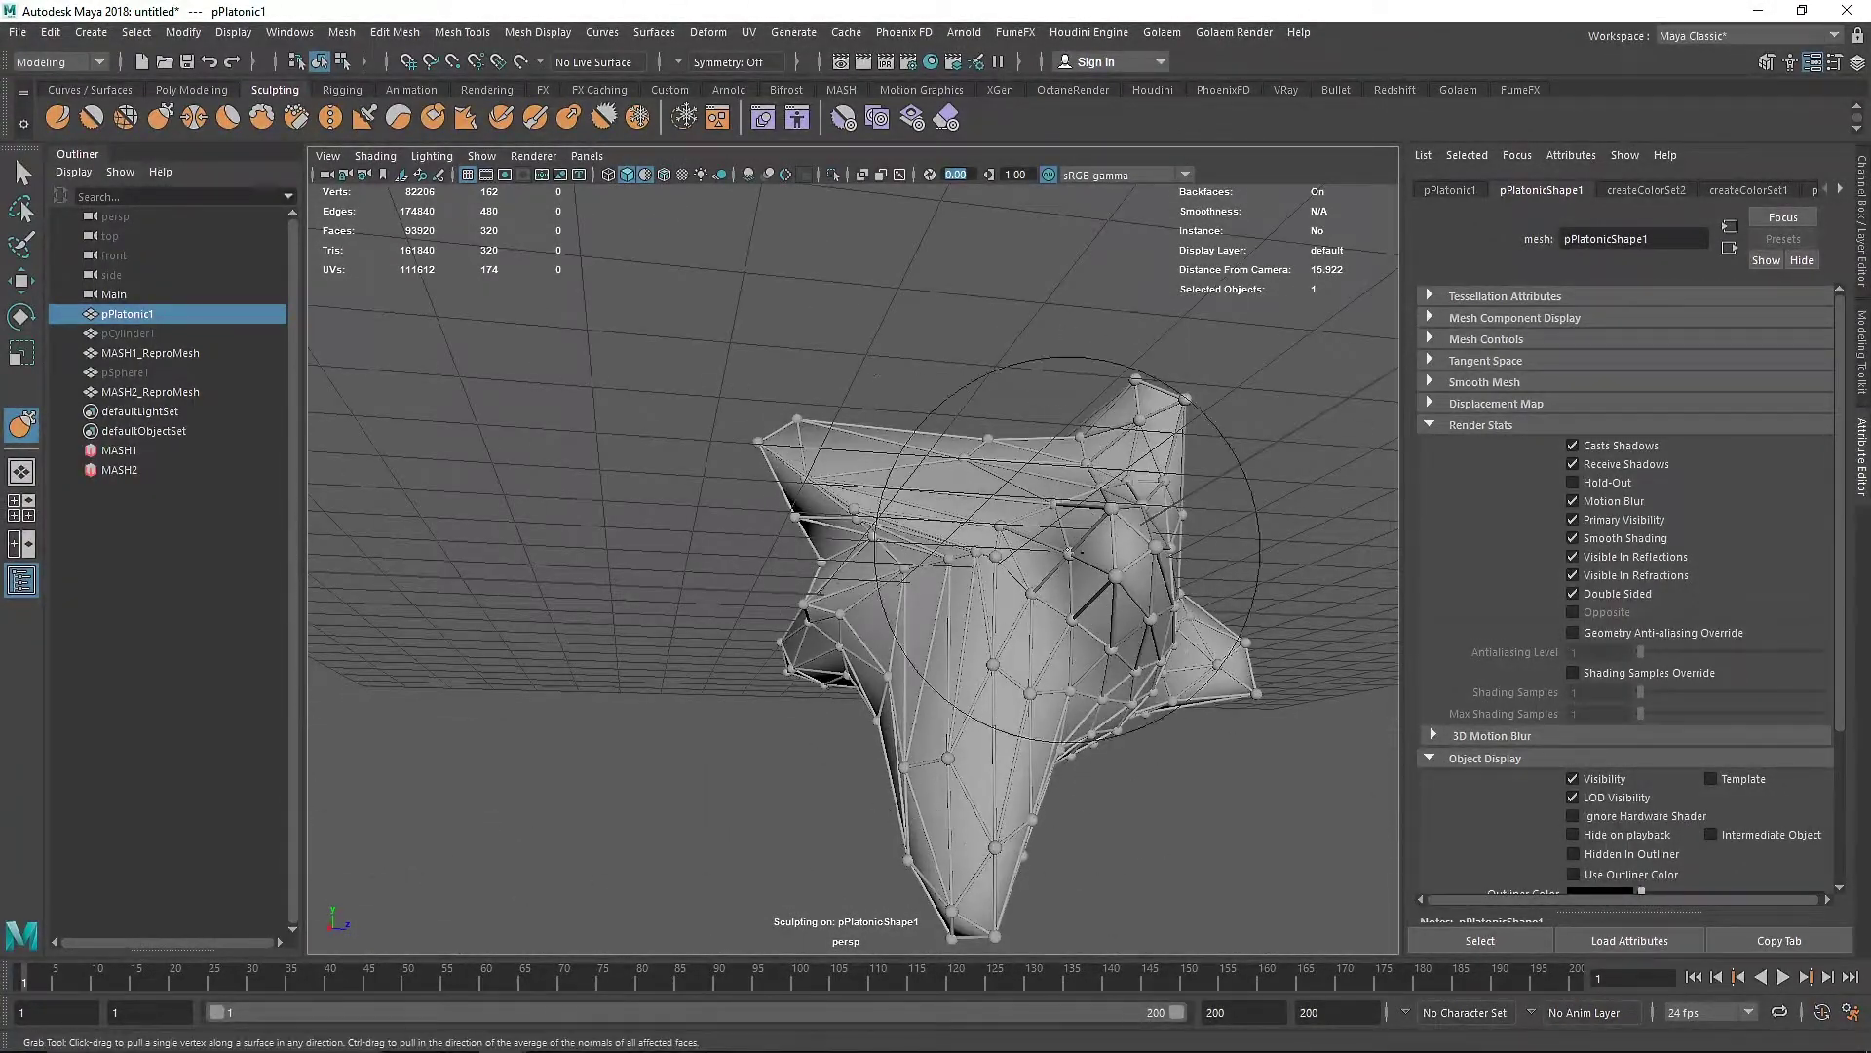
left_click_drag(1067, 551, 916, 644, "alt")
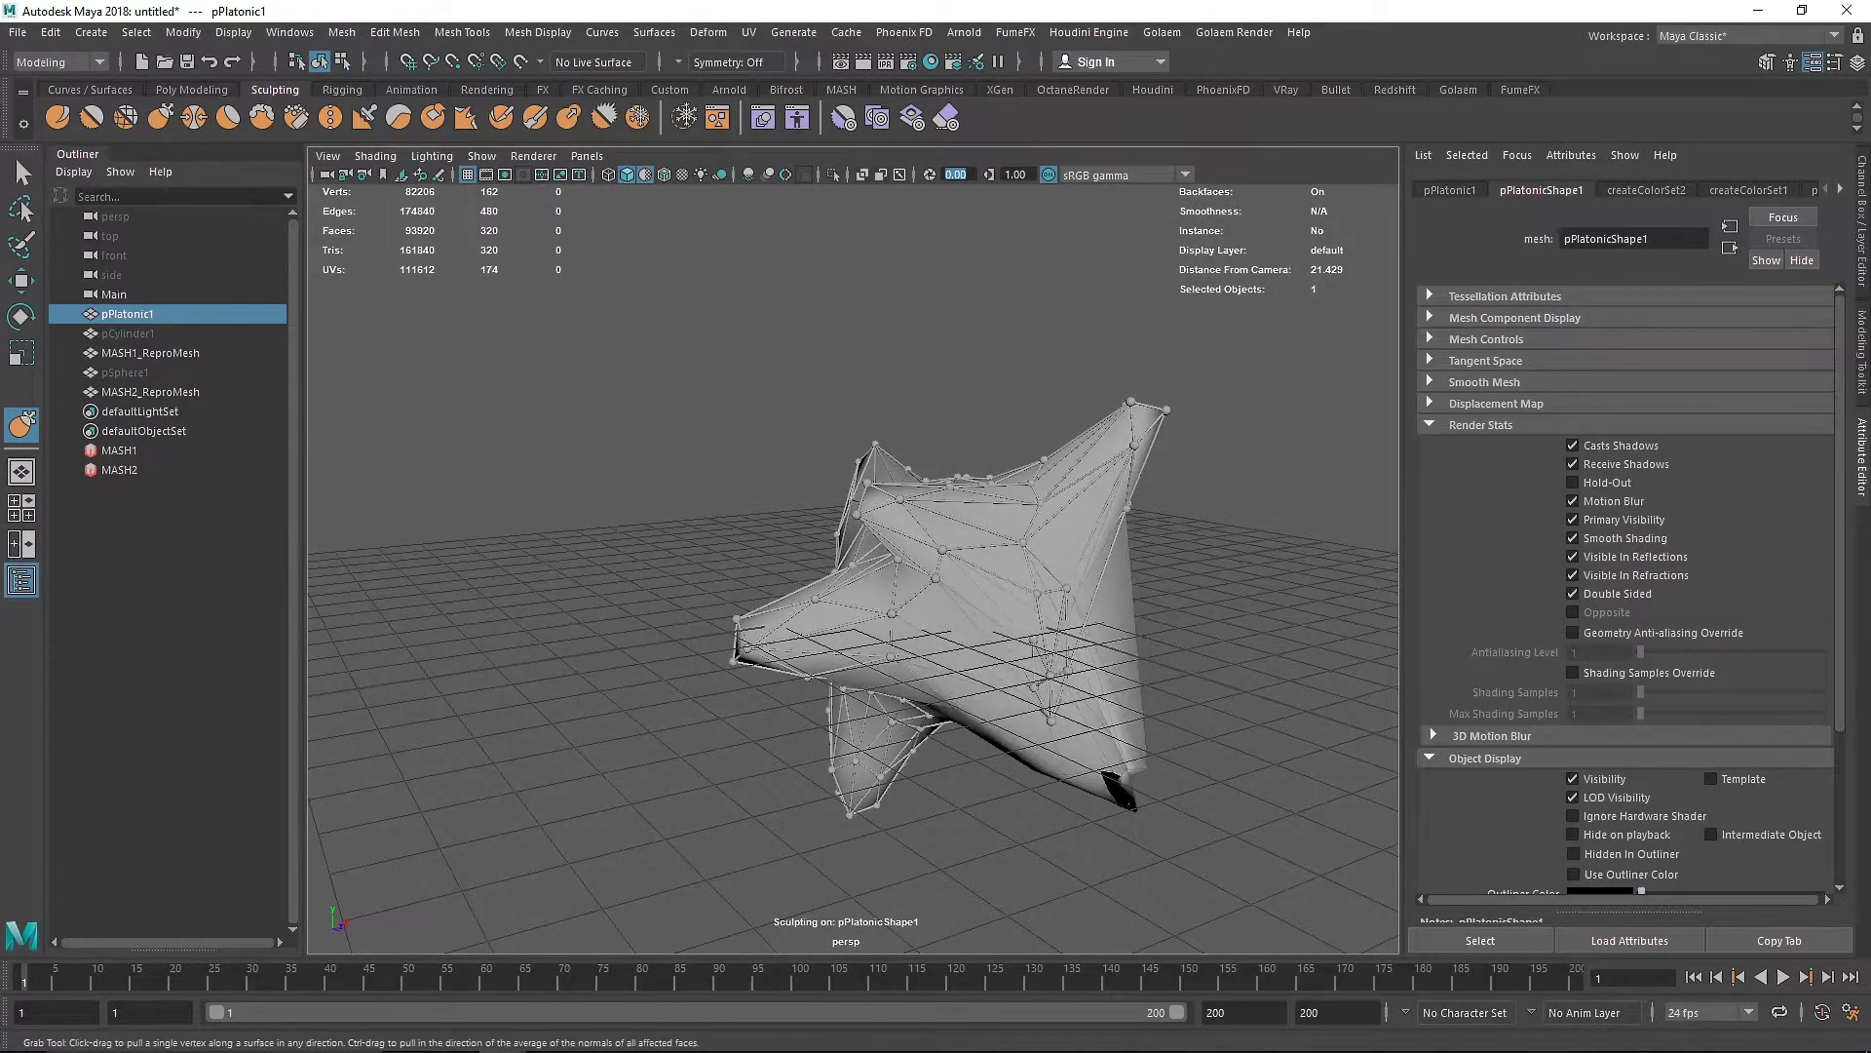
left_click_drag(1033, 741, 1048, 755)
mouse_move(965, 609)
left_mouse_down("alt")
mouse_move(745, 684)
mouse_move(1077, 598)
left_mouse_up("alt")
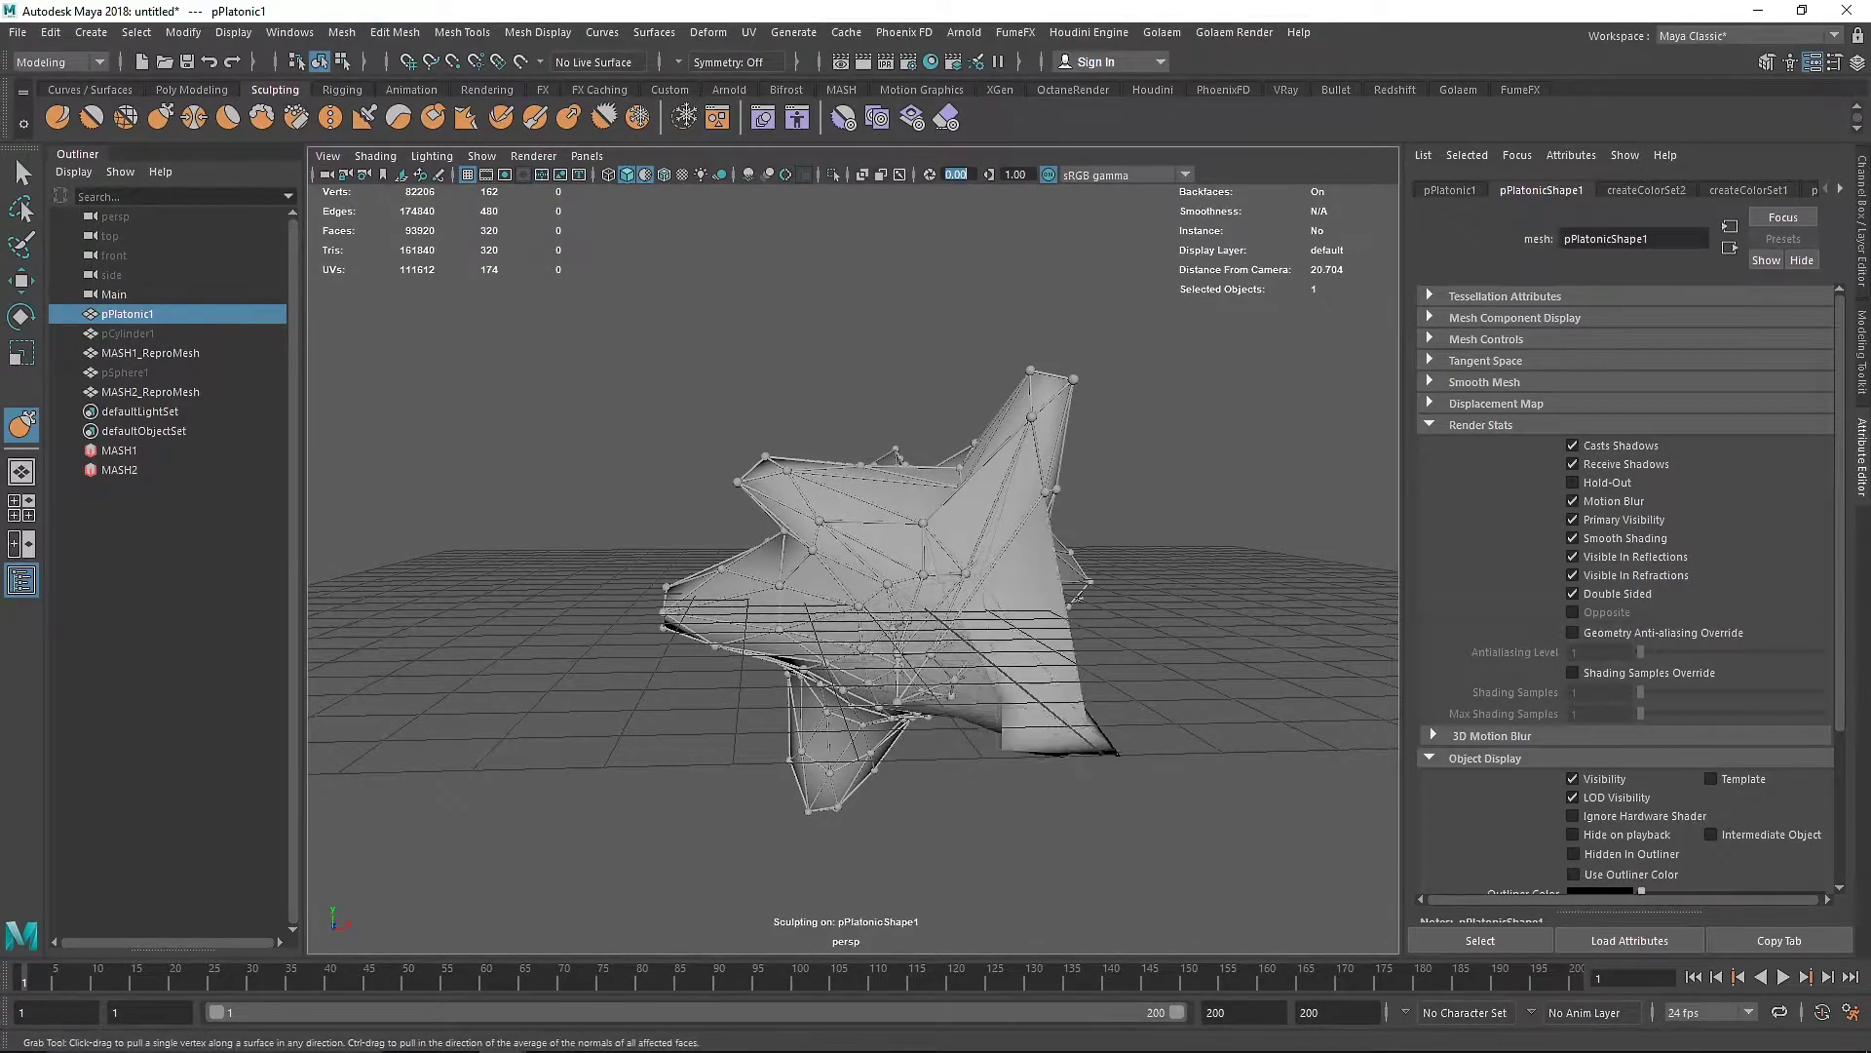
Pull a broad, tall spike upward from the mesh, leave sculpting and deselect the mesh to view the whole strut structure
mouse_move(925, 658)
left_mouse_down("alt")
mouse_move(1002, 751)
mouse_move(836, 752)
mouse_move(712, 498)
mouse_move(690, 324)
left_mouse_up("alt")
mouse_move(827, 512)
left_mouse_down("alt")
mouse_move(649, 575)
mouse_move(644, 634)
mouse_move(624, 595)
left_mouse_up("alt")
left_click(16, 167)
left_click(604, 419)
scroll(799, 516, "up", 3)
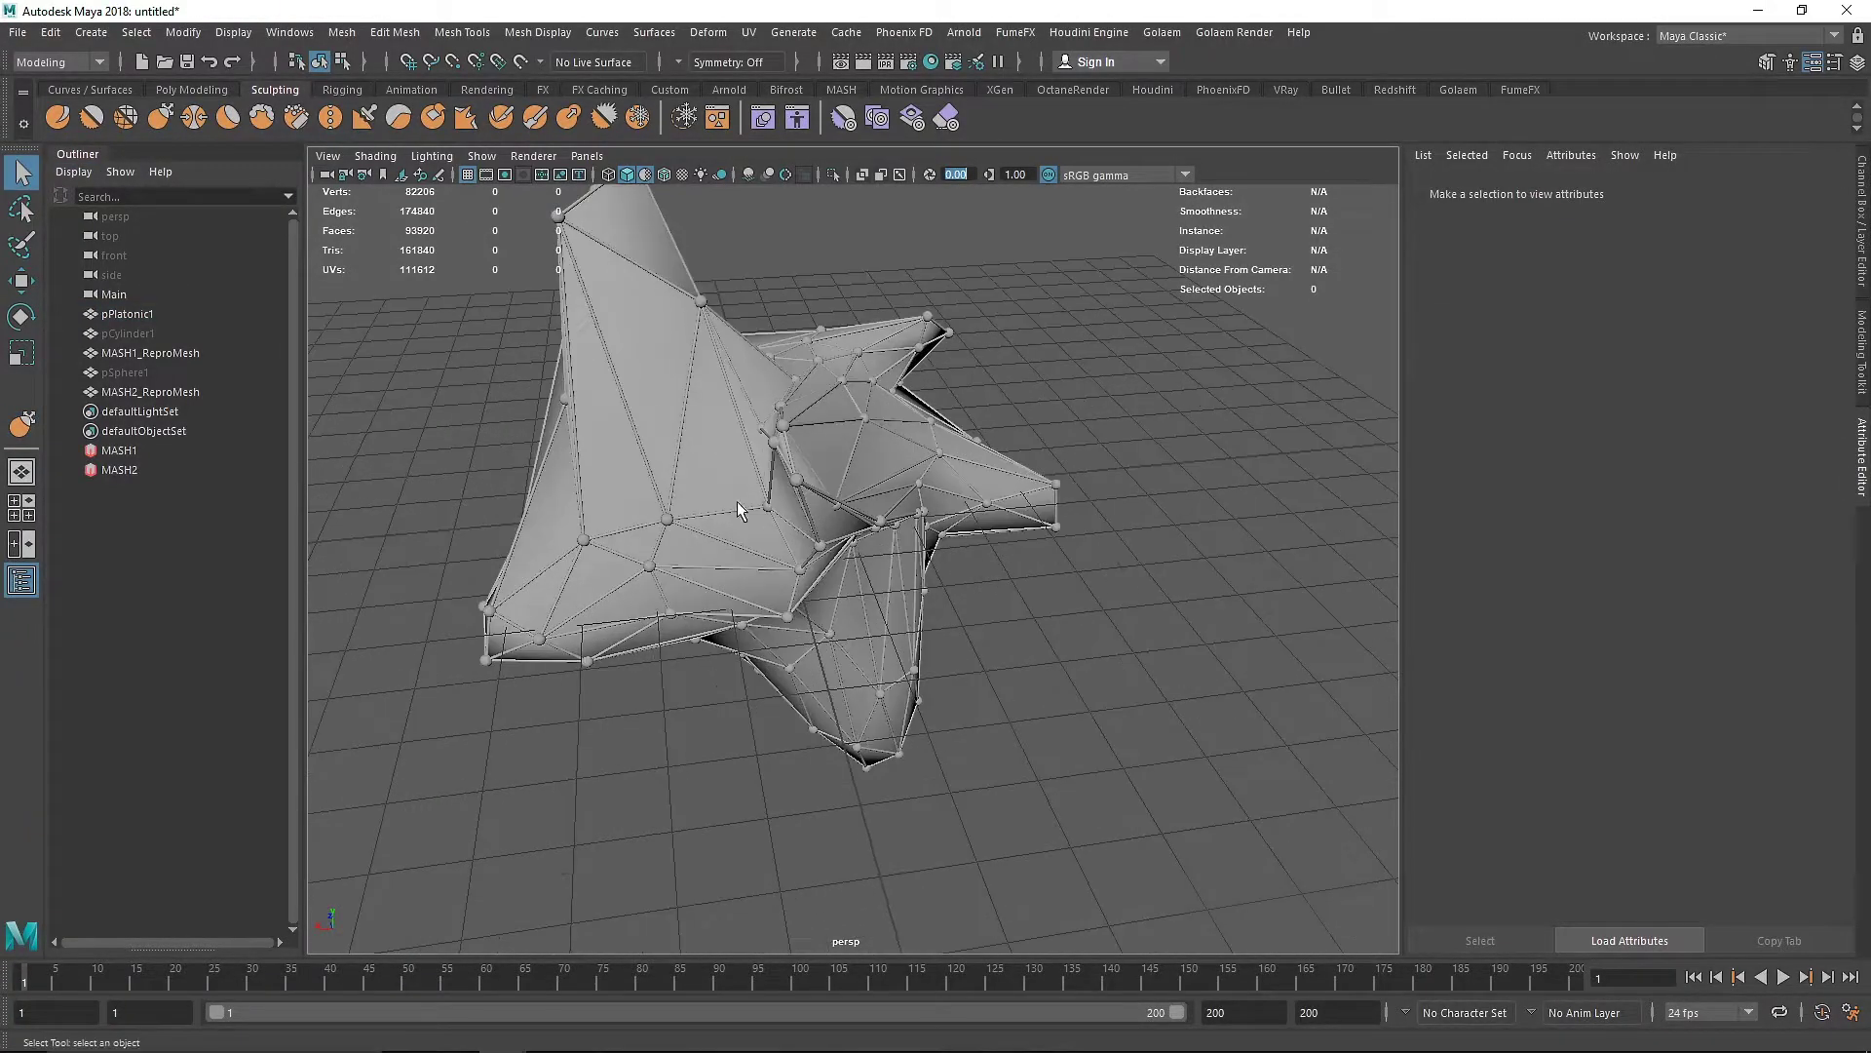
mouse_move(736, 501)
left_mouse_down("alt")
mouse_move(856, 495)
mouse_move(729, 519)
left_mouse_up("alt")
scroll(857, 495, "down", 5)
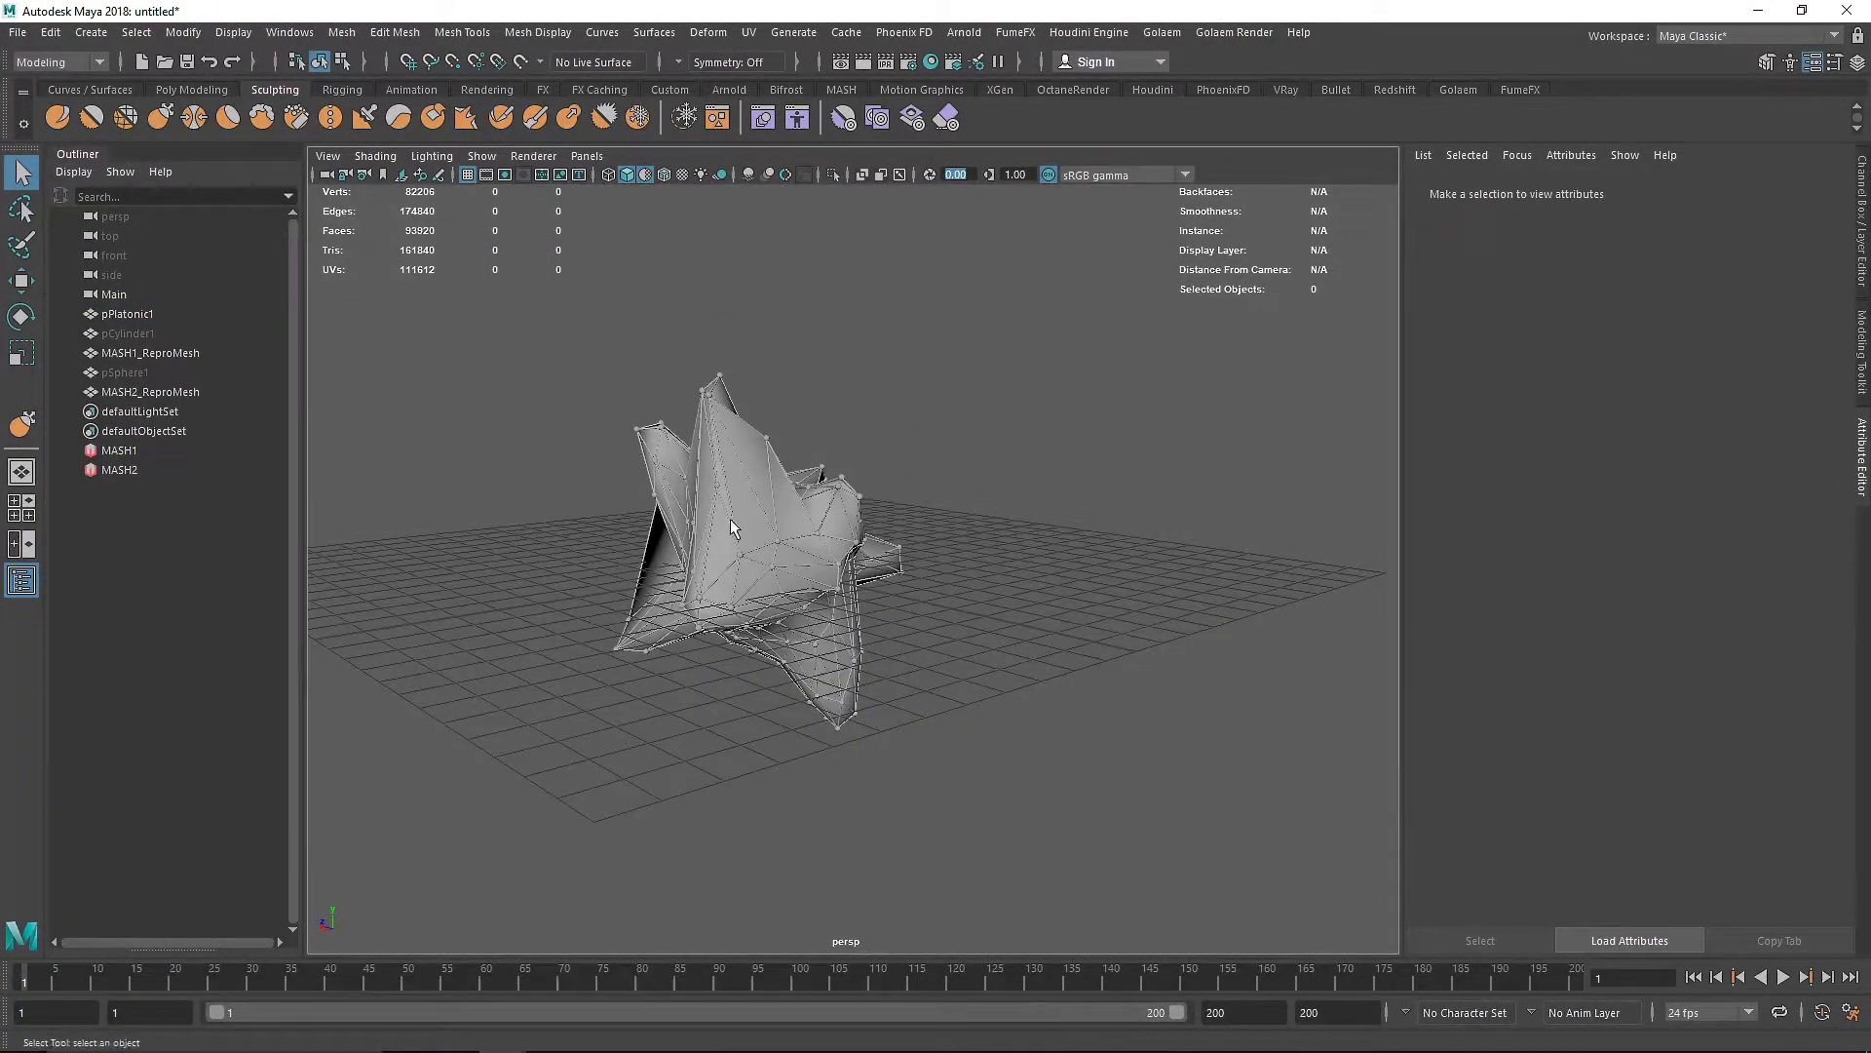
Select the spiked platonic mesh and raise it along Y so the structure sits above the grid
left_click(758, 512)
left_click_drag(585, 564, 702, 552, "alt")
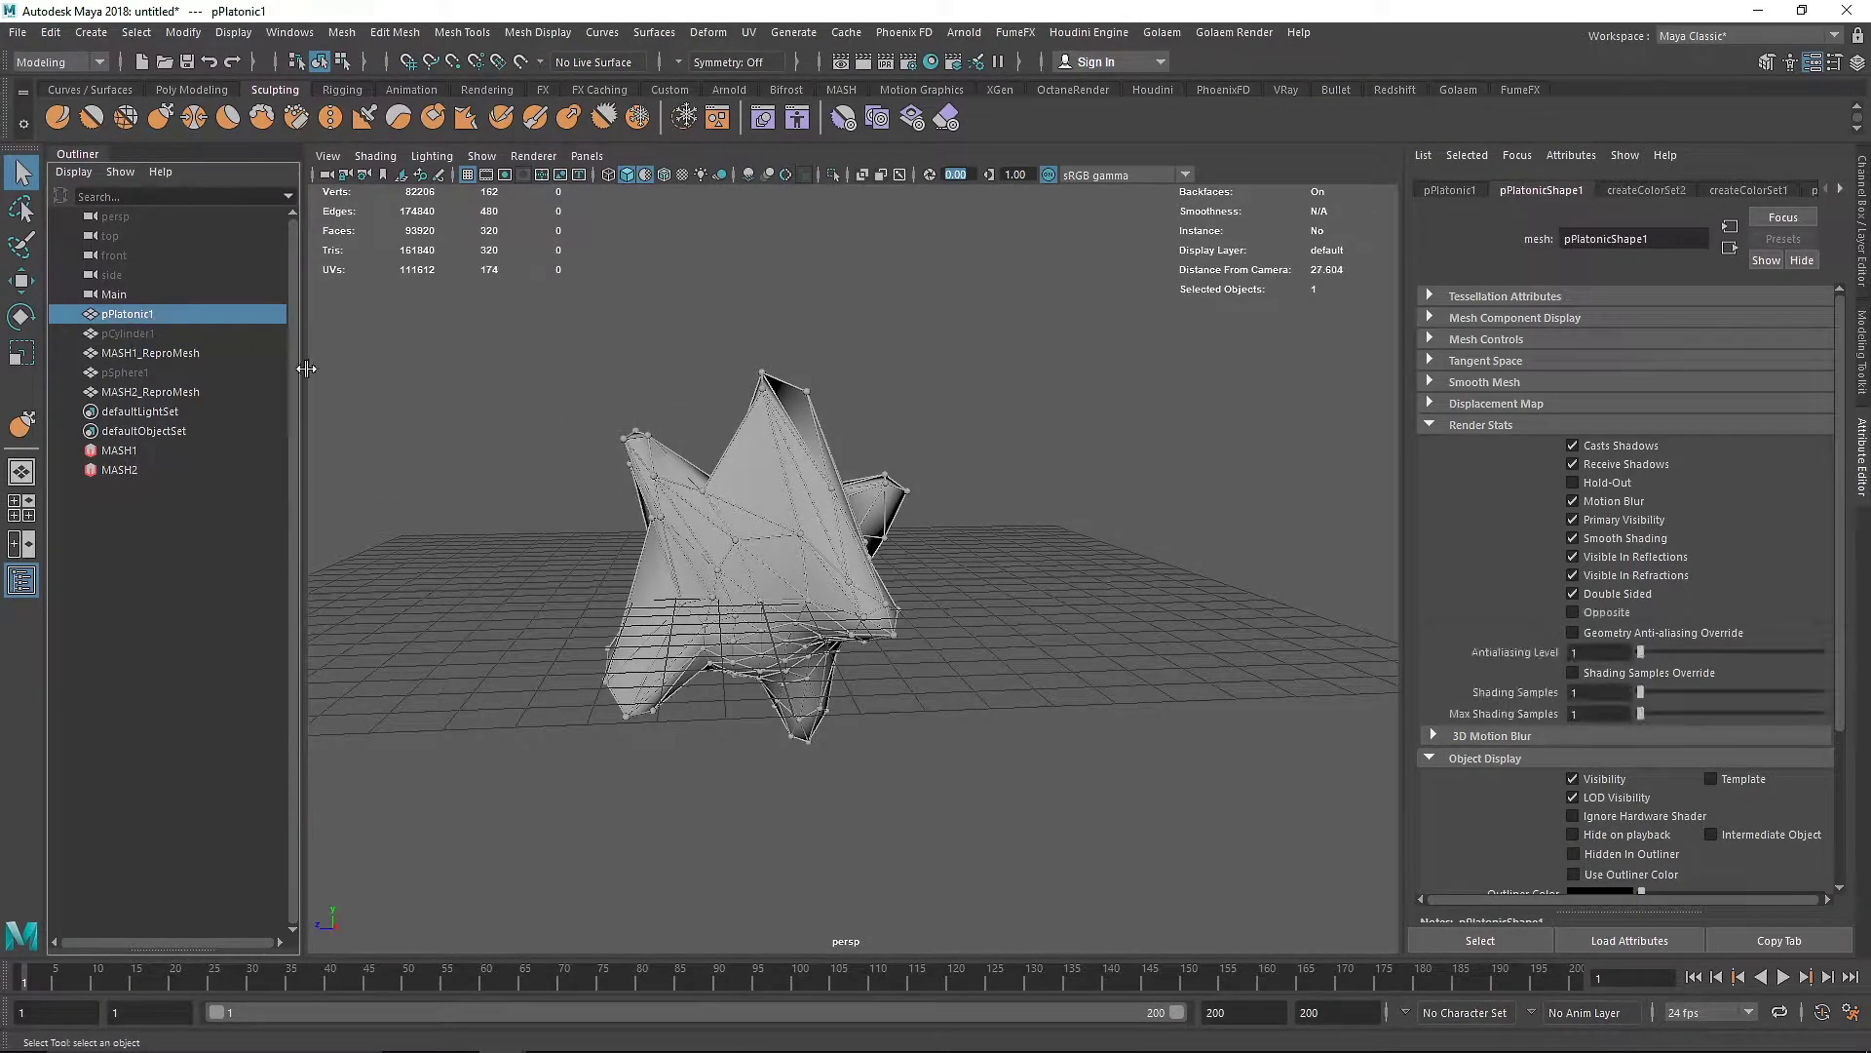
key("w")
left_click_drag(775, 462, 773, 319)
scroll(791, 434, "down", 3)
mouse_move(846, 453)
left_mouse_down("alt")
mouse_move(526, 514)
mouse_move(693, 479)
mouse_move(858, 483)
left_mouse_up("alt")
scroll(858, 483, "up", 2)
middle_click_drag(861, 487, 936, 563, "alt")
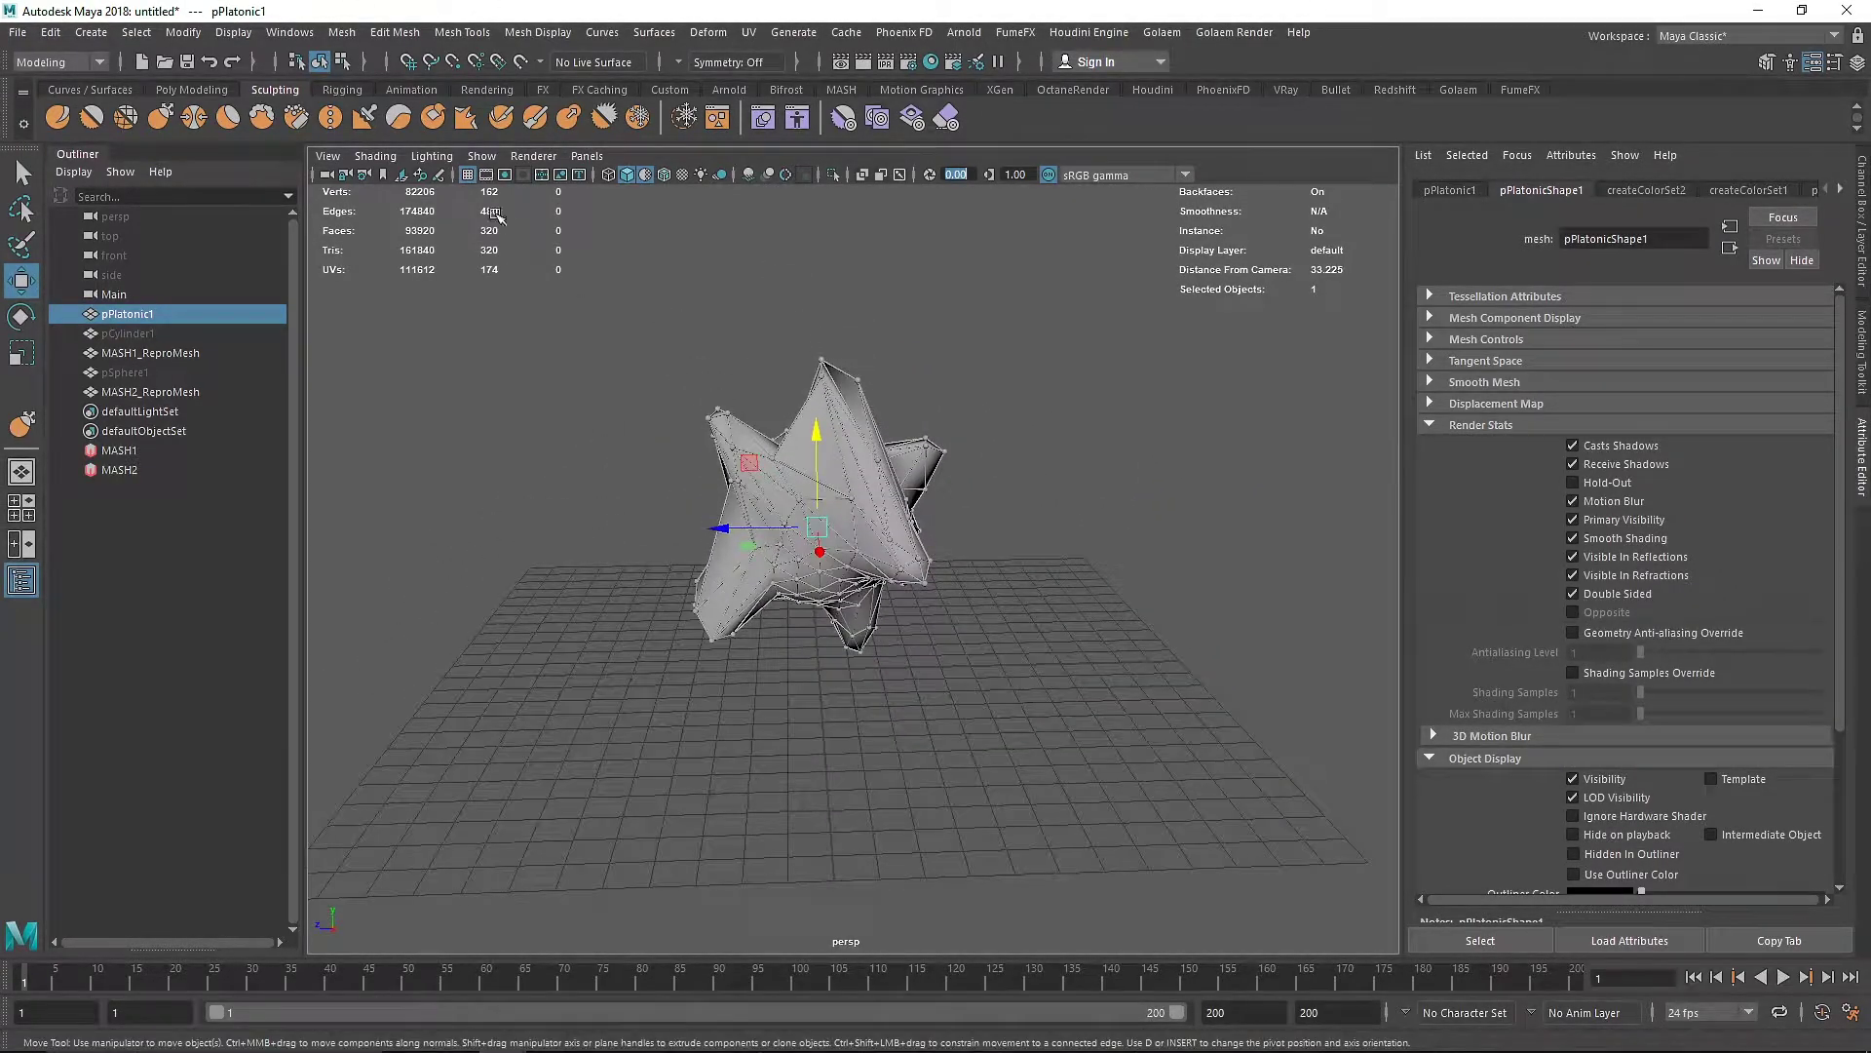
Create a polygon plane, scale it uniformly to about 43.5 and set its width and height subdivisions to 1
left_click(169, 90)
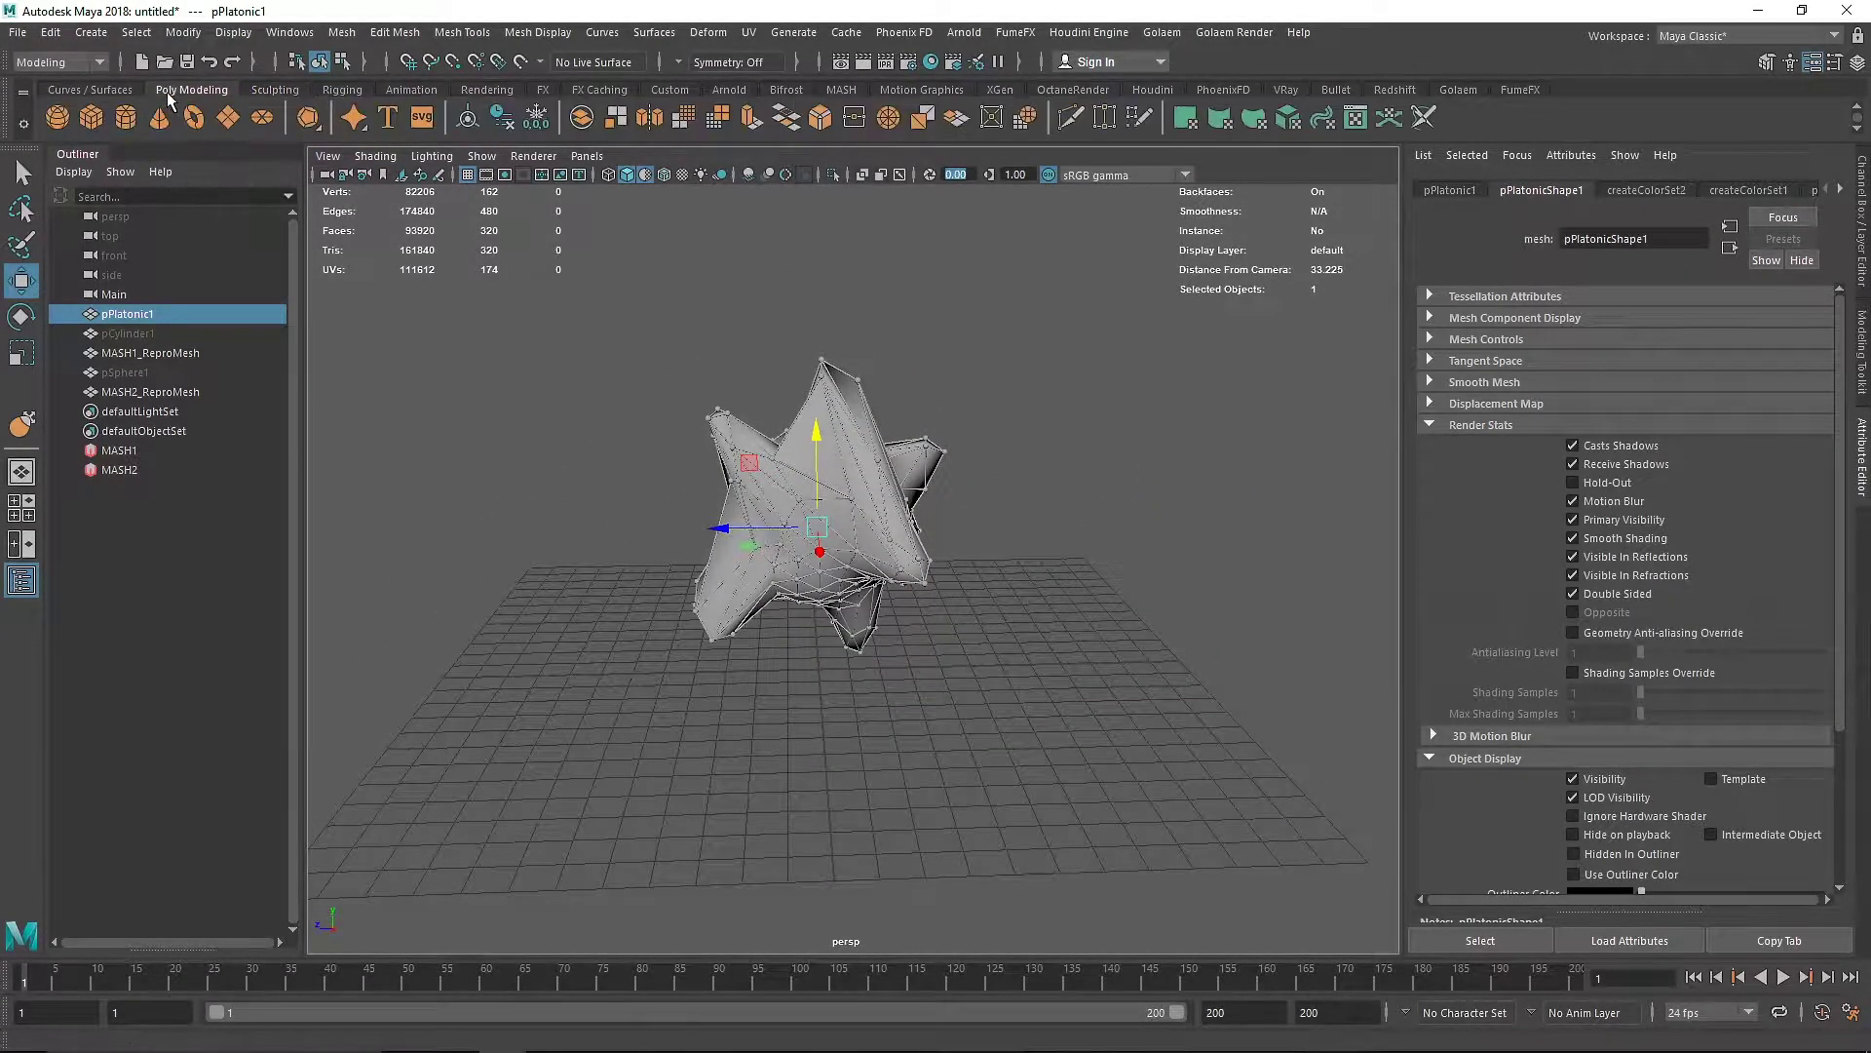
left_click(230, 117)
key("r")
left_click_drag(823, 609, 901, 605)
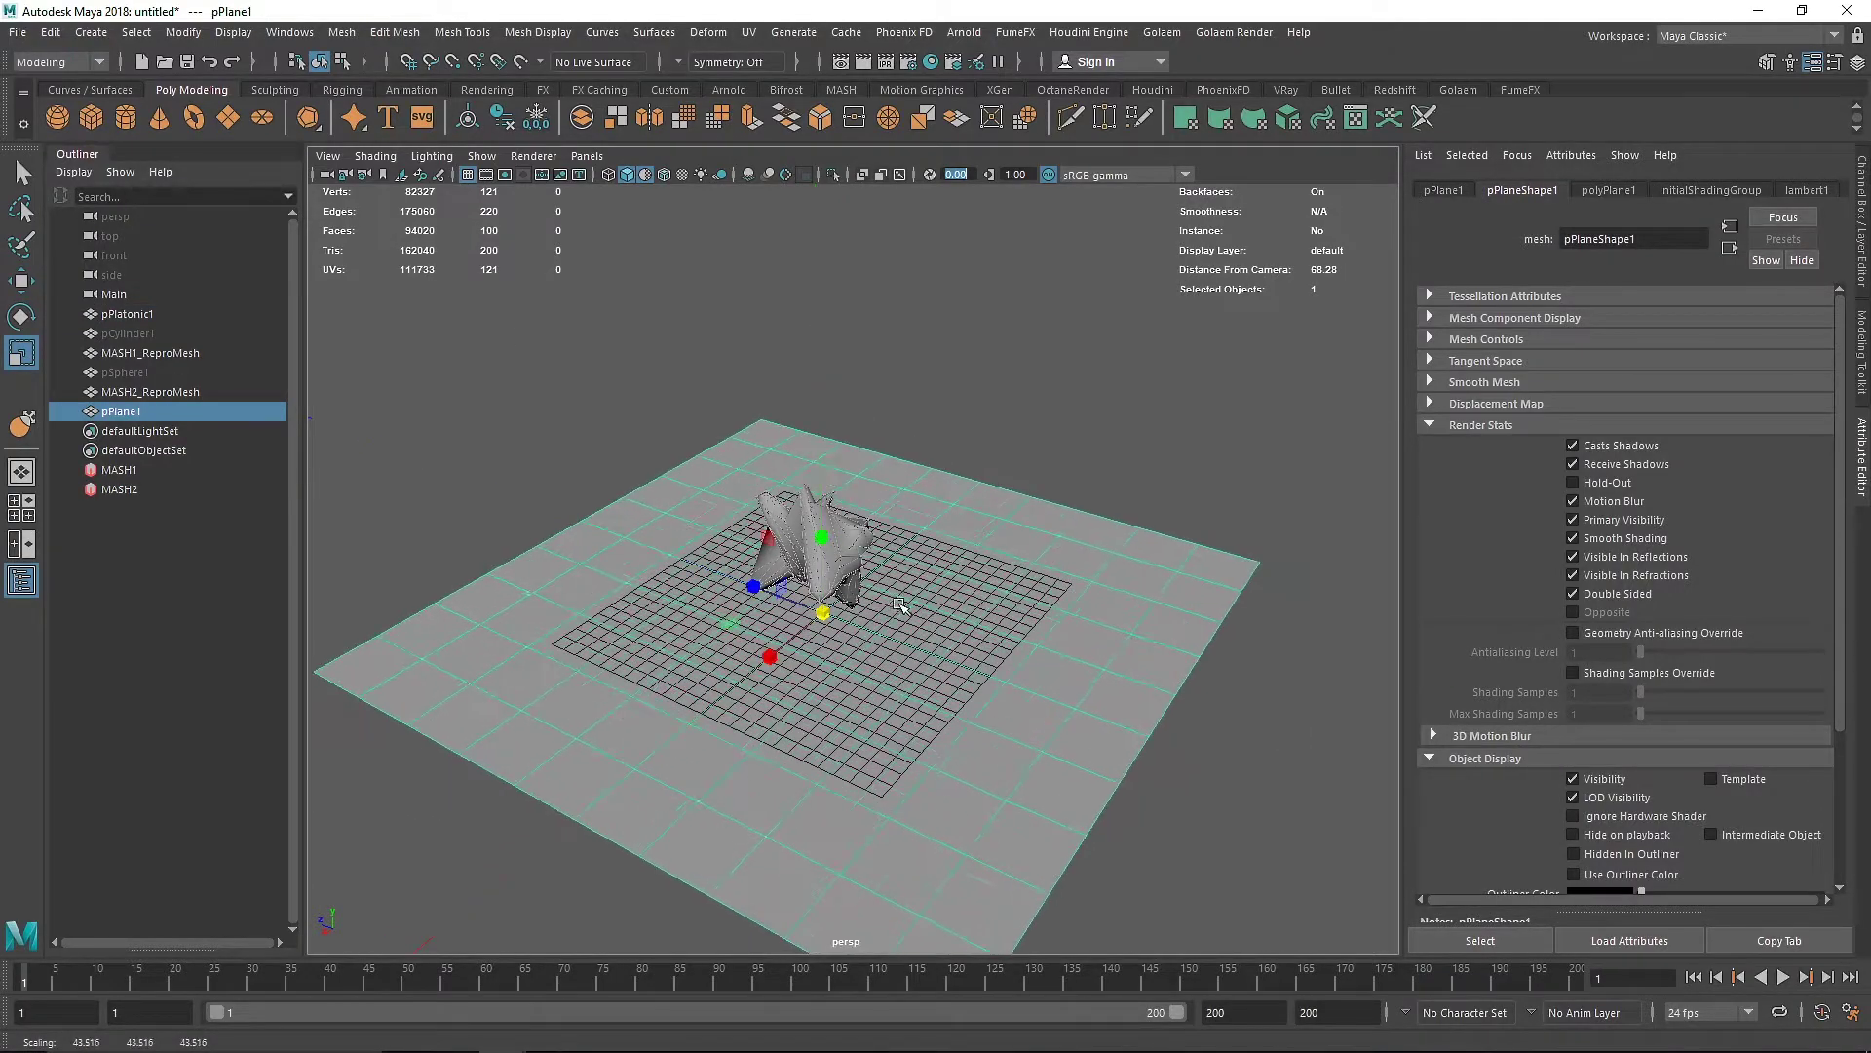
key("ctrl+a")
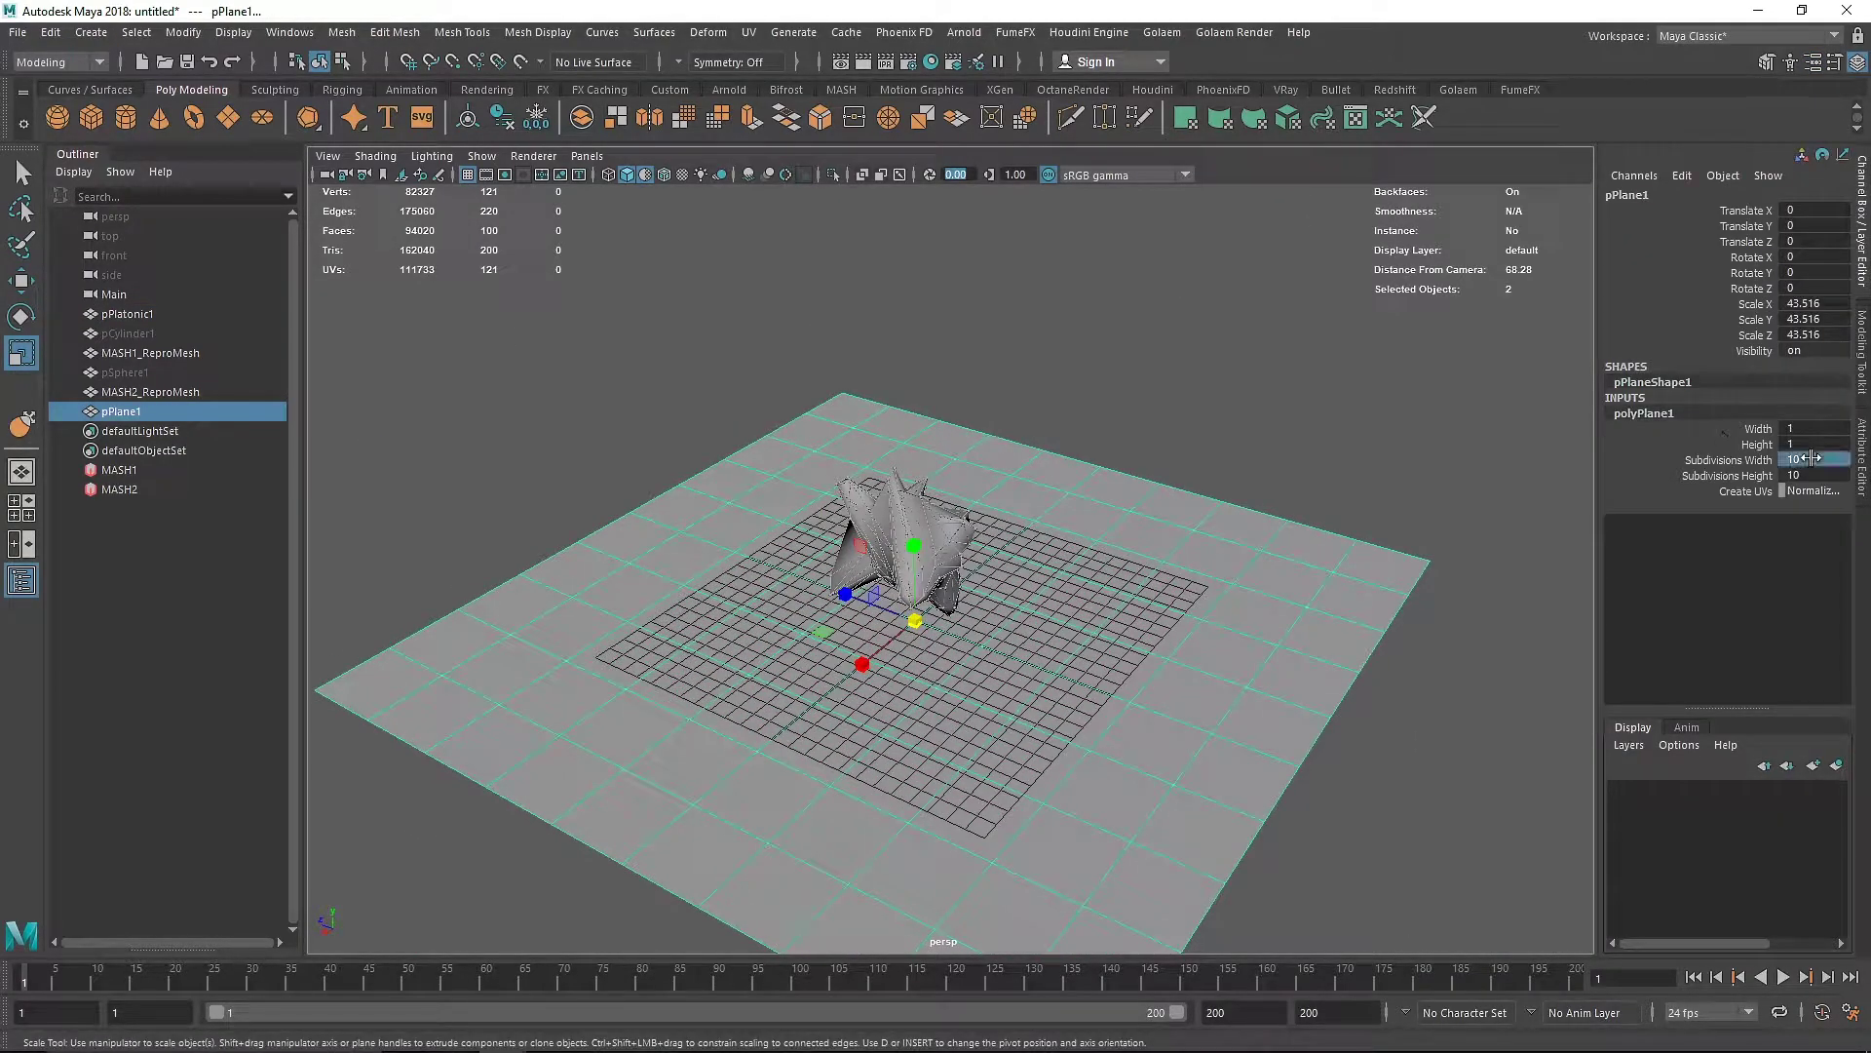
key("Return")
left_click(1265, 469)
Extrude the plane's back edge upward into a tall wall and extrude its top edge backward into a short ledge
left_click(1044, 495)
right_click_drag(1042, 472, 1035, 402)
scroll(1077, 502, "down", 3)
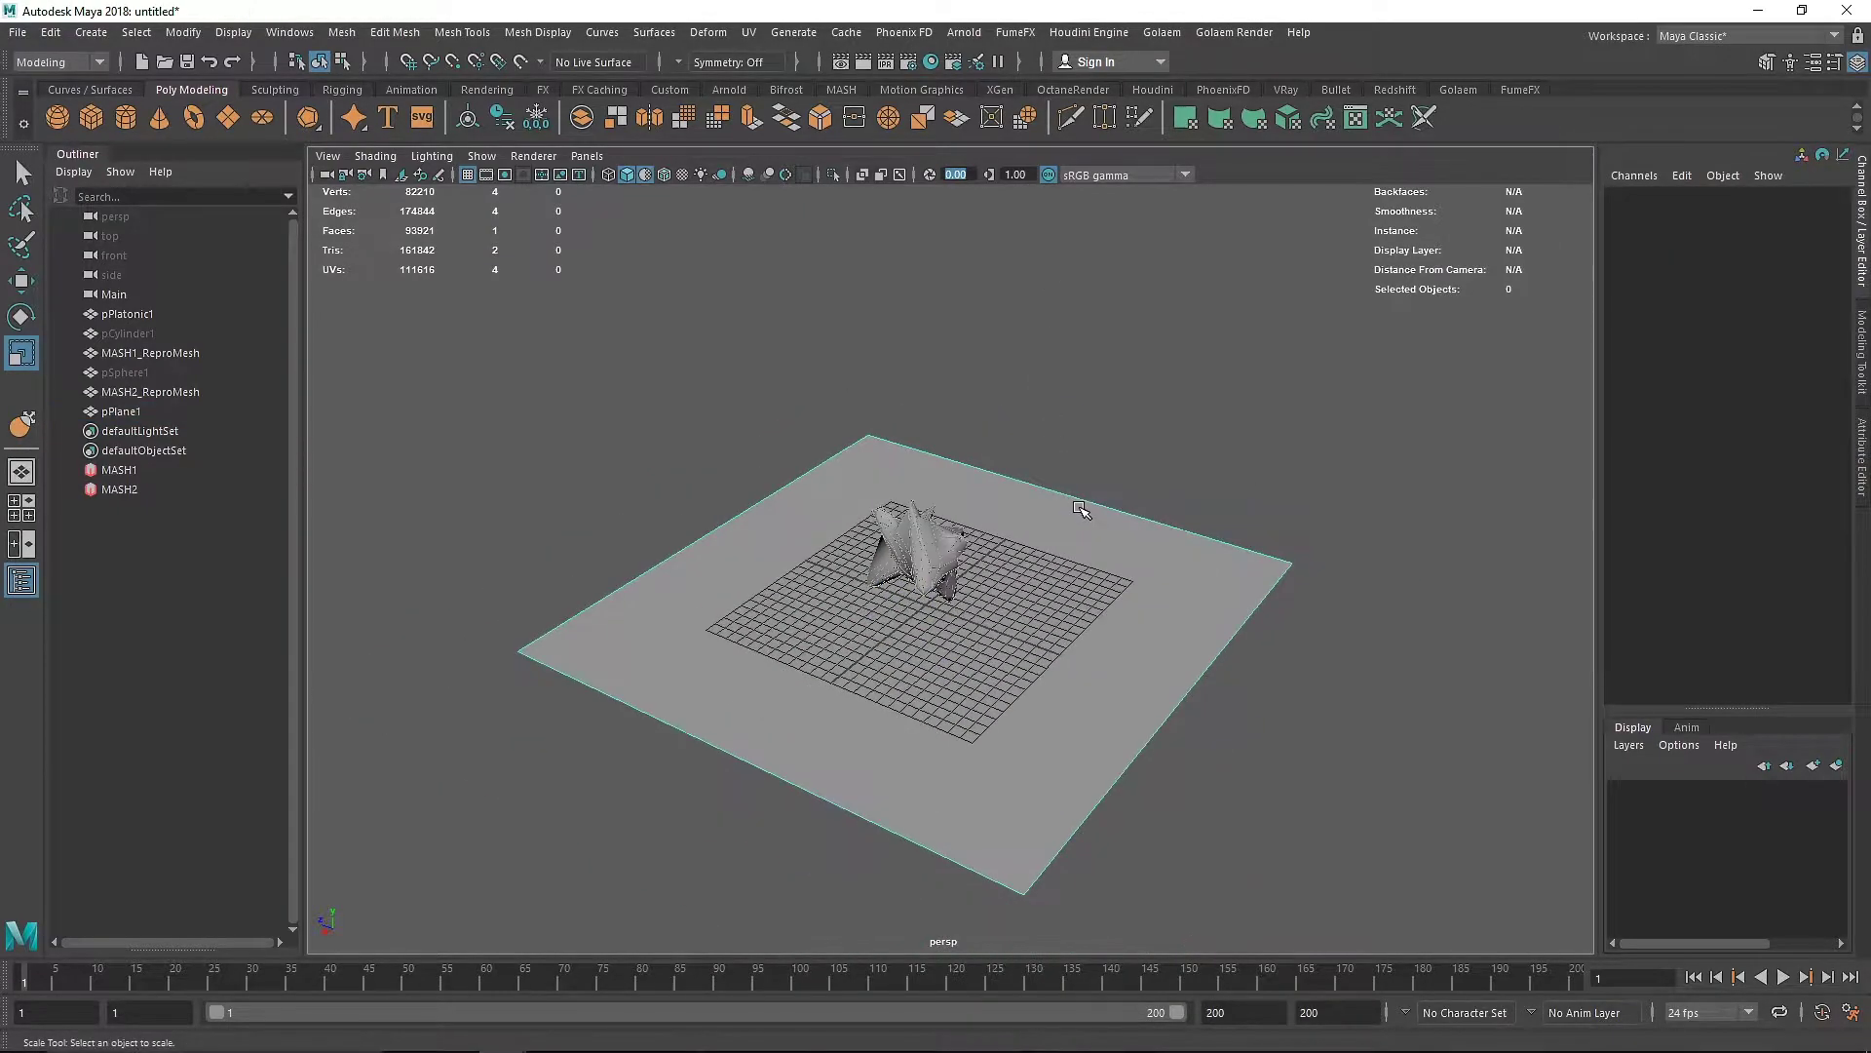
left_click(1066, 493)
scroll(1069, 497, "down", 2)
key("ctrl+e")
left_click_drag(1033, 458, 1126, 302)
key("ctrl+e")
Bevel the backdrop's lower and upper bend edges with 12 segments to round both corners
key("q")
left_click(1035, 487)
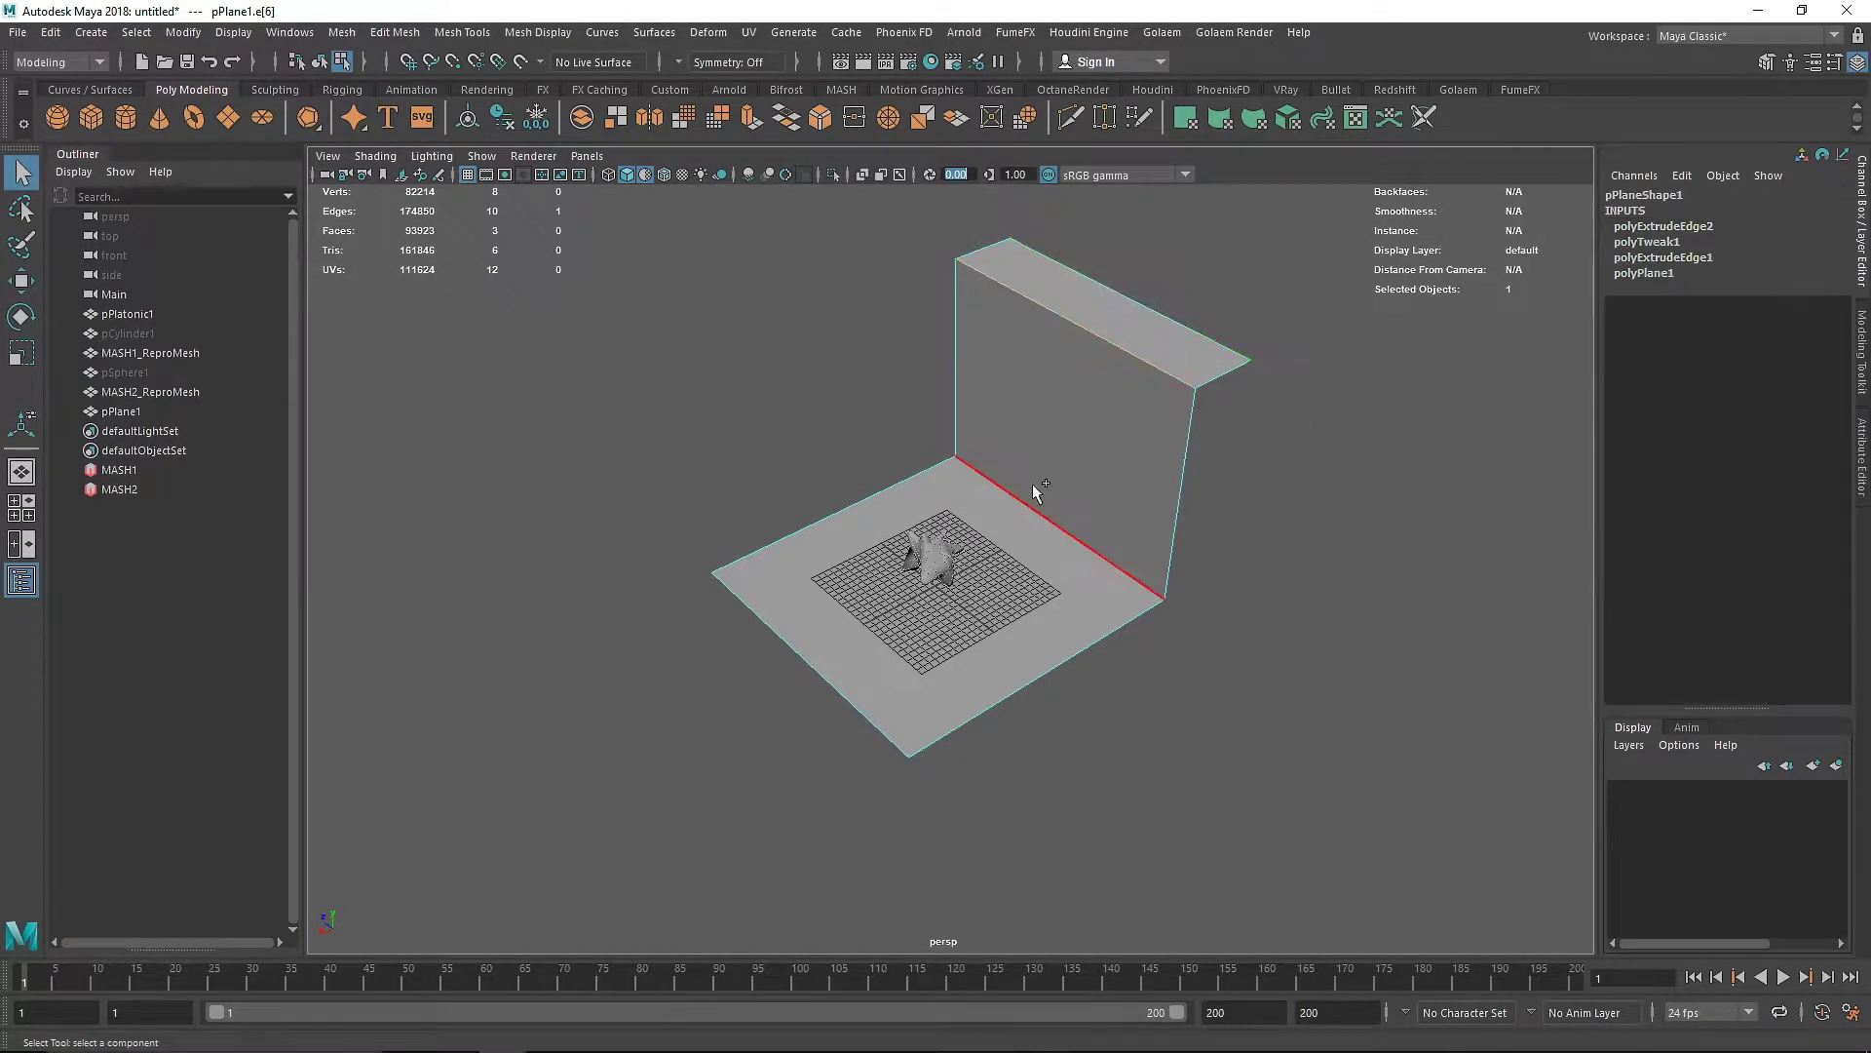
right_click_drag(1043, 299, 1131, 293, "shift")
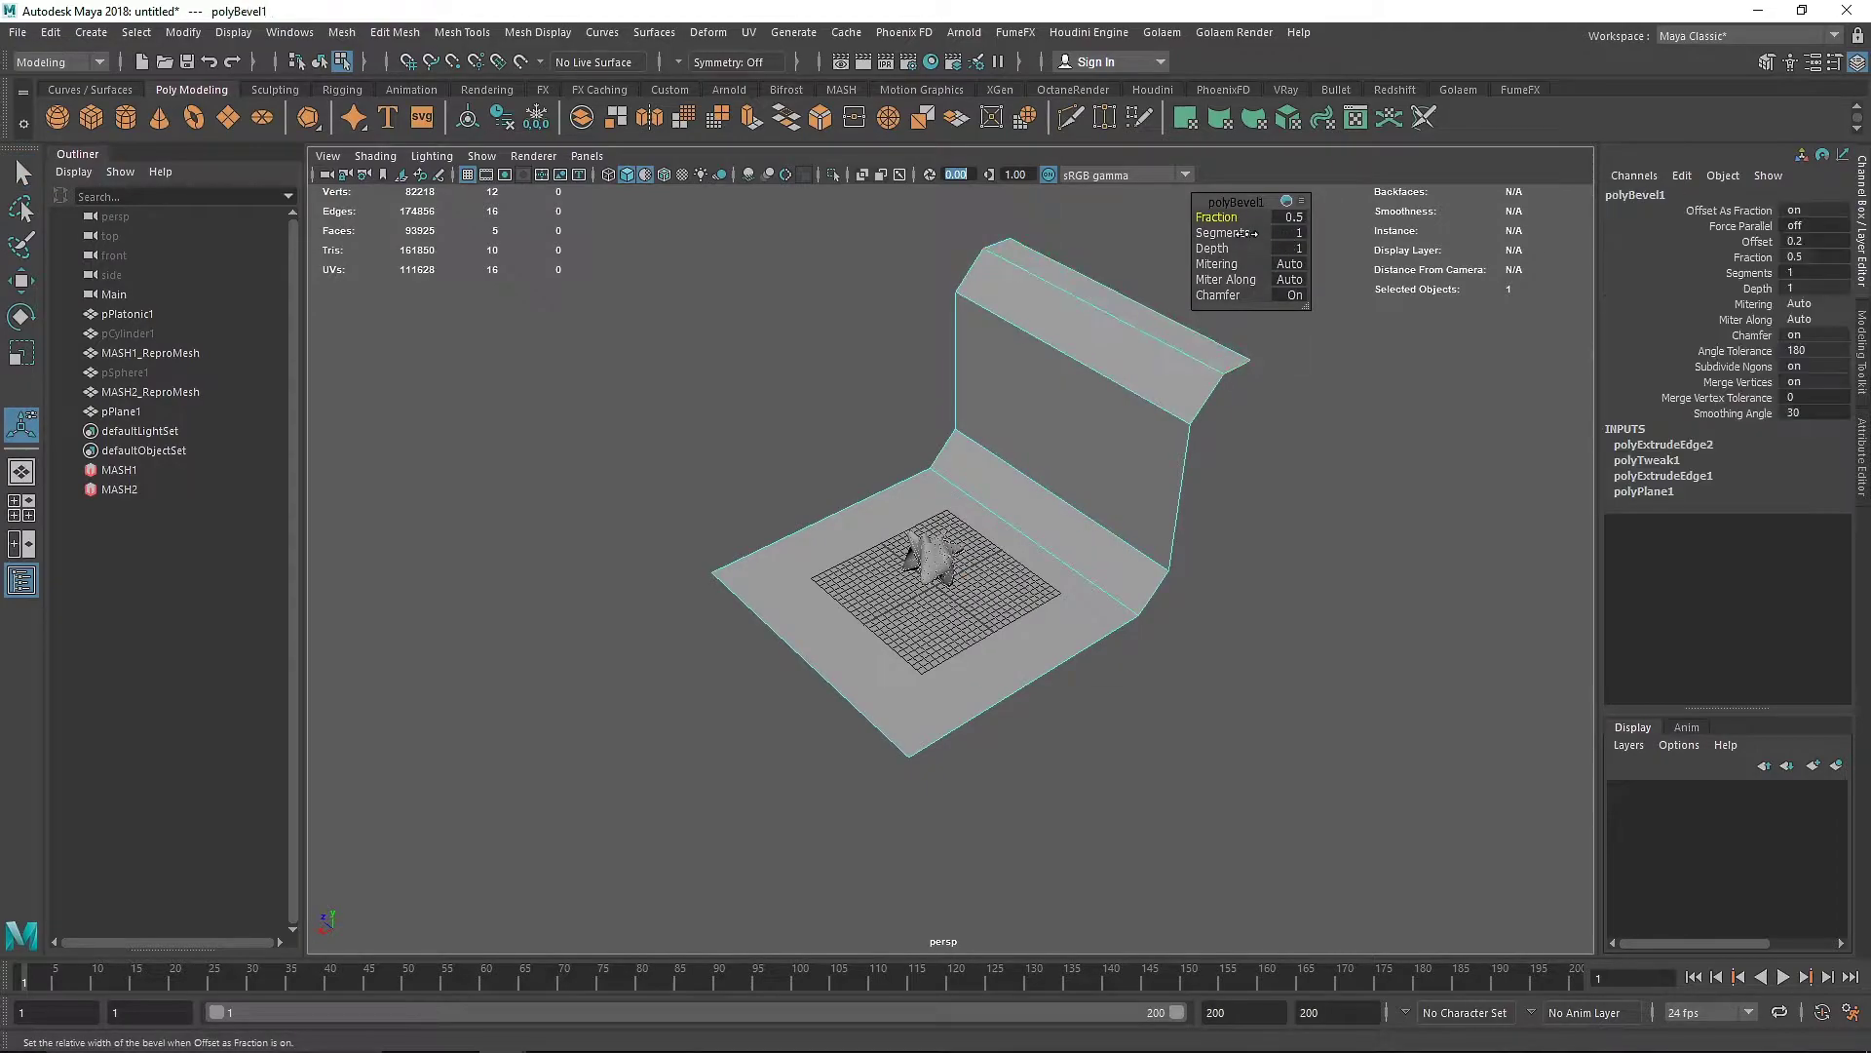
left_click_drag(1225, 232, 1558, 225)
Return to object mode and widen the backdrop along Z to a scale of about 64.7
left_click_drag(877, 419, 1015, 375, "alt")
right_click_drag(1015, 374, 1150, 294)
key("r")
left_click_drag(854, 585, 811, 585)
left_click_drag(960, 585, 848, 623, "alt")
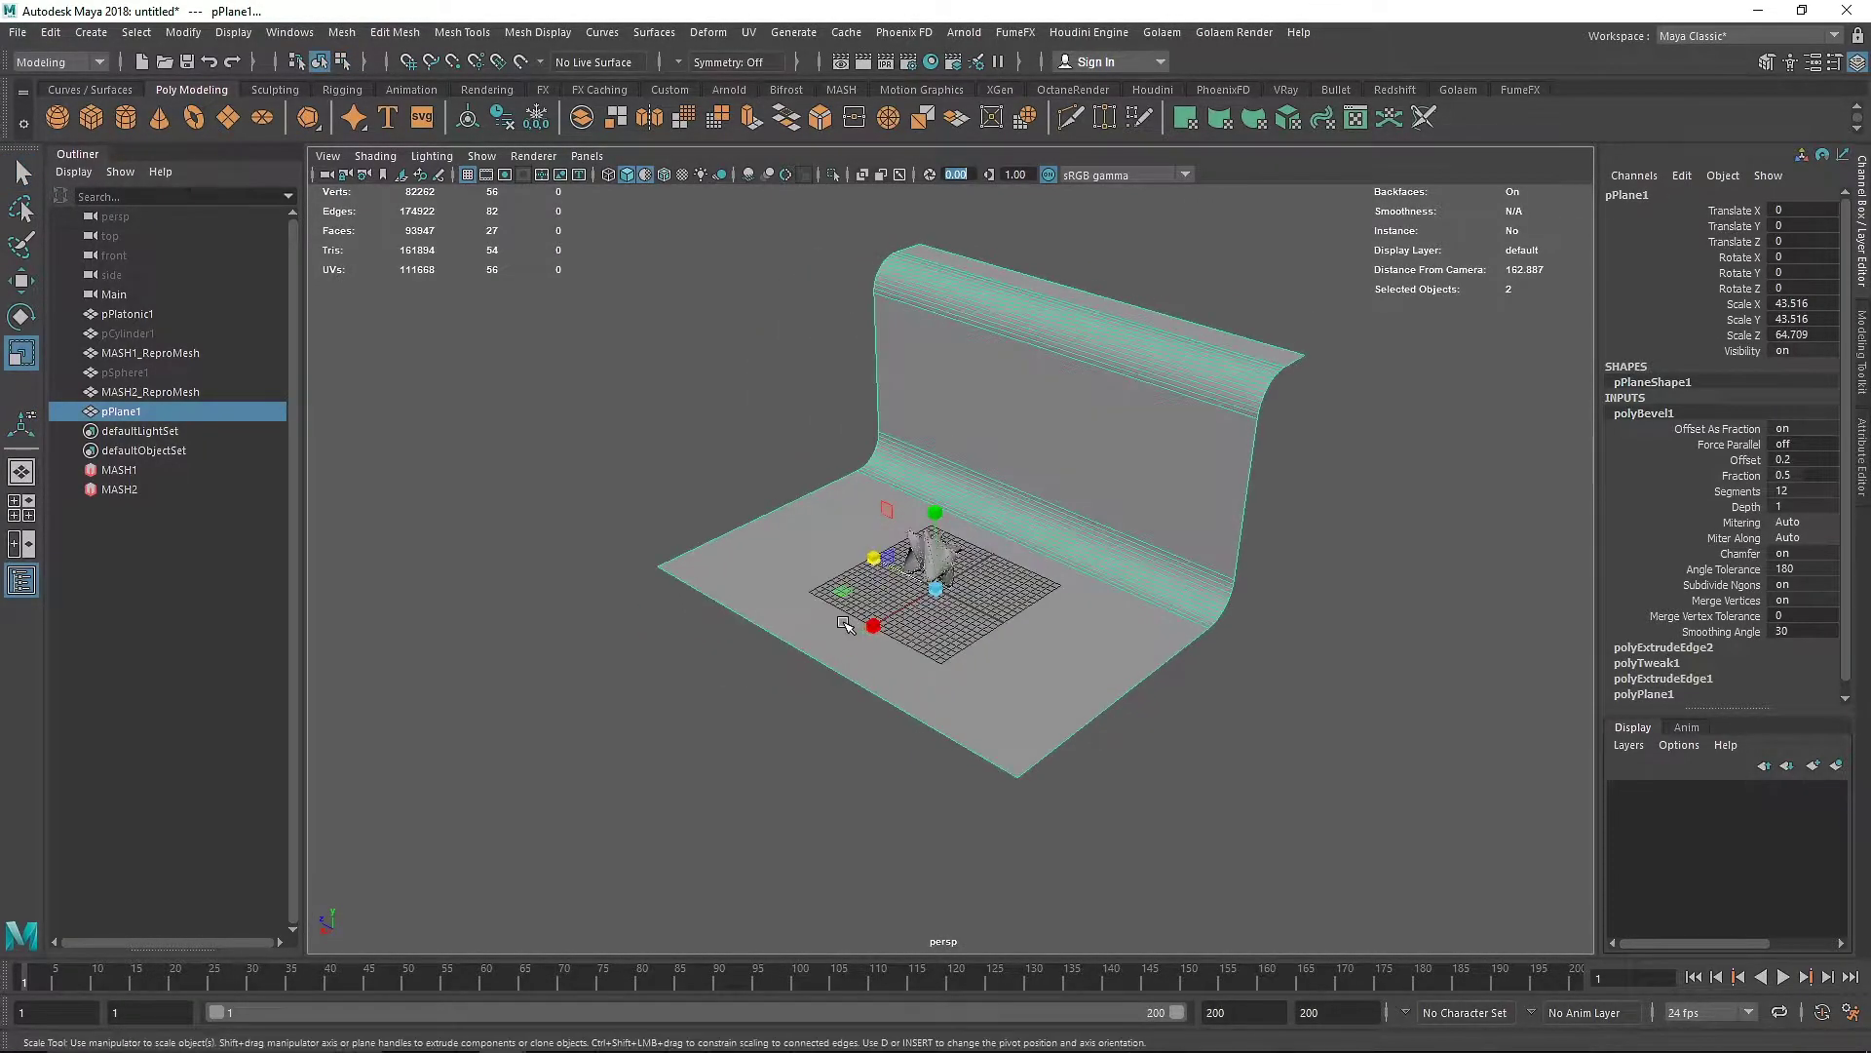
Move the floor's front edge outward along X to lengthen the backdrop floor, then return to object mode
right_click_drag(823, 595, 824, 517)
left_click(797, 650)
key("w")
left_click_drag(799, 653, 729, 646, "alt")
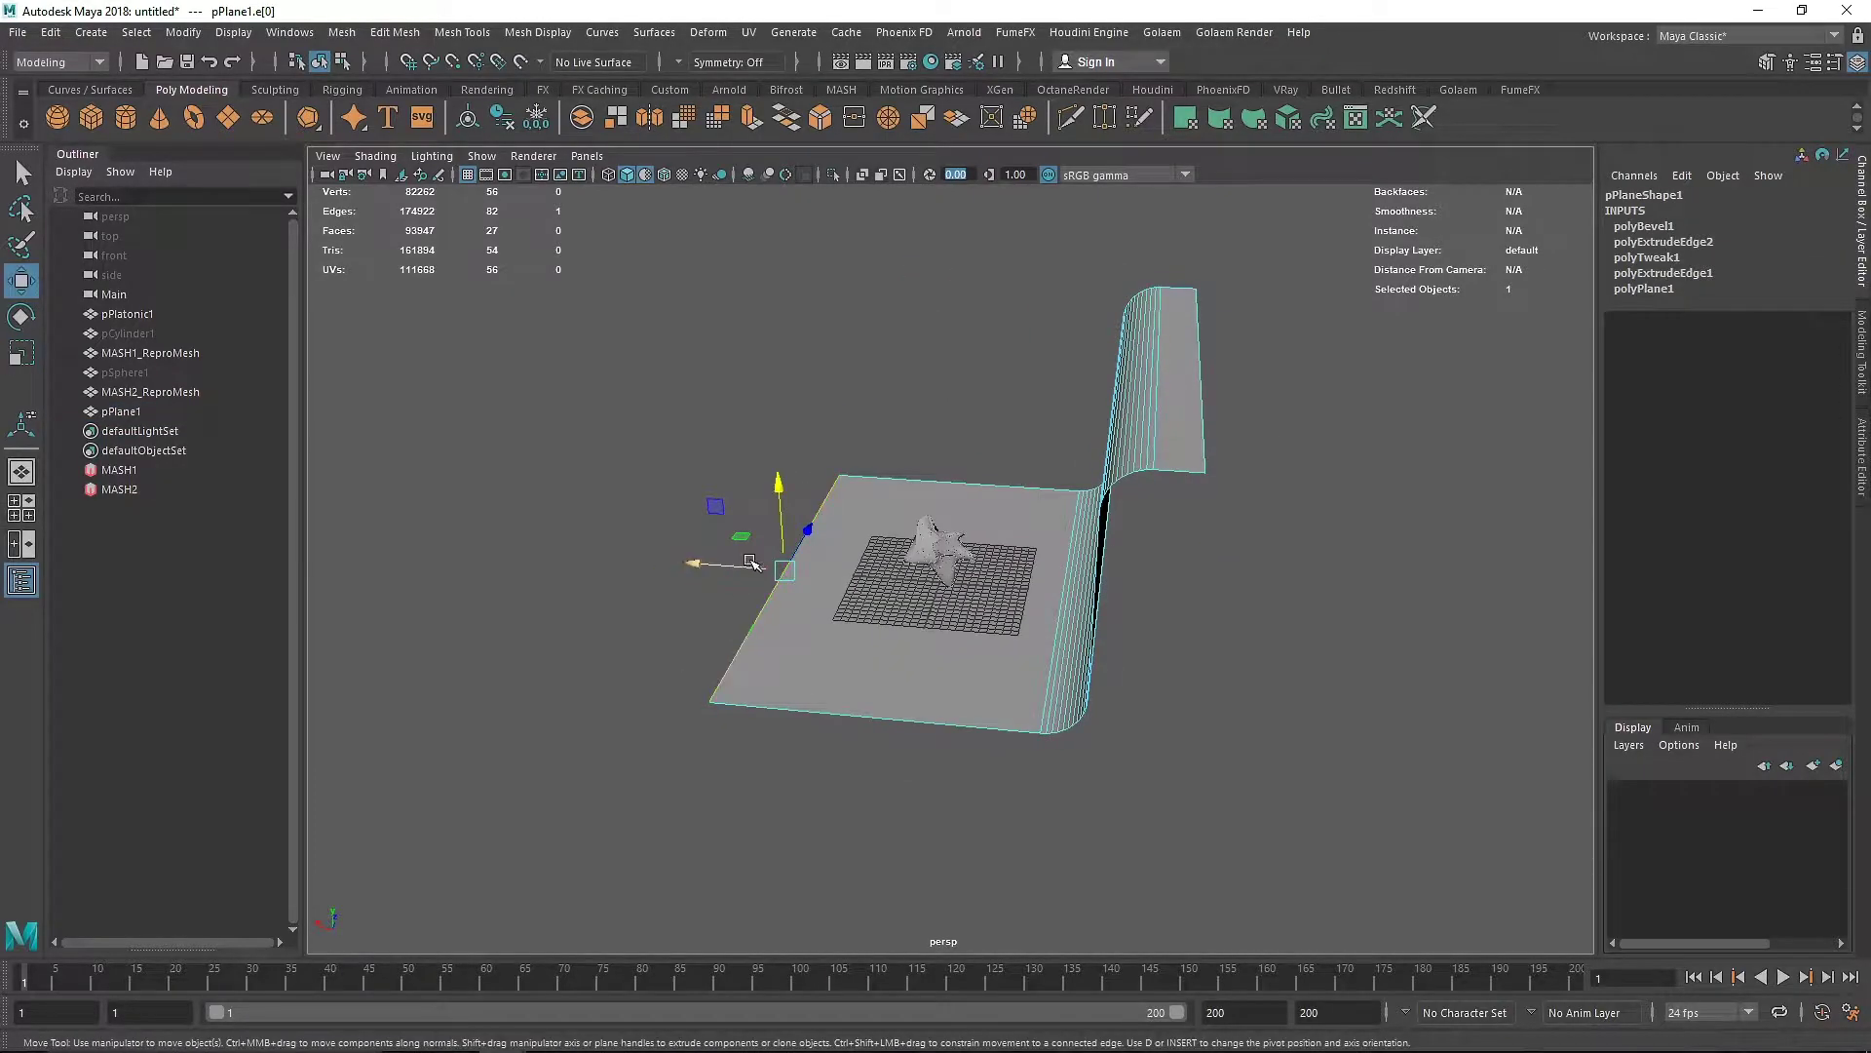
left_click_drag(751, 562, 510, 542)
left_click_drag(693, 605, 865, 589, "alt")
right_click_drag(1073, 363, 1202, 313)
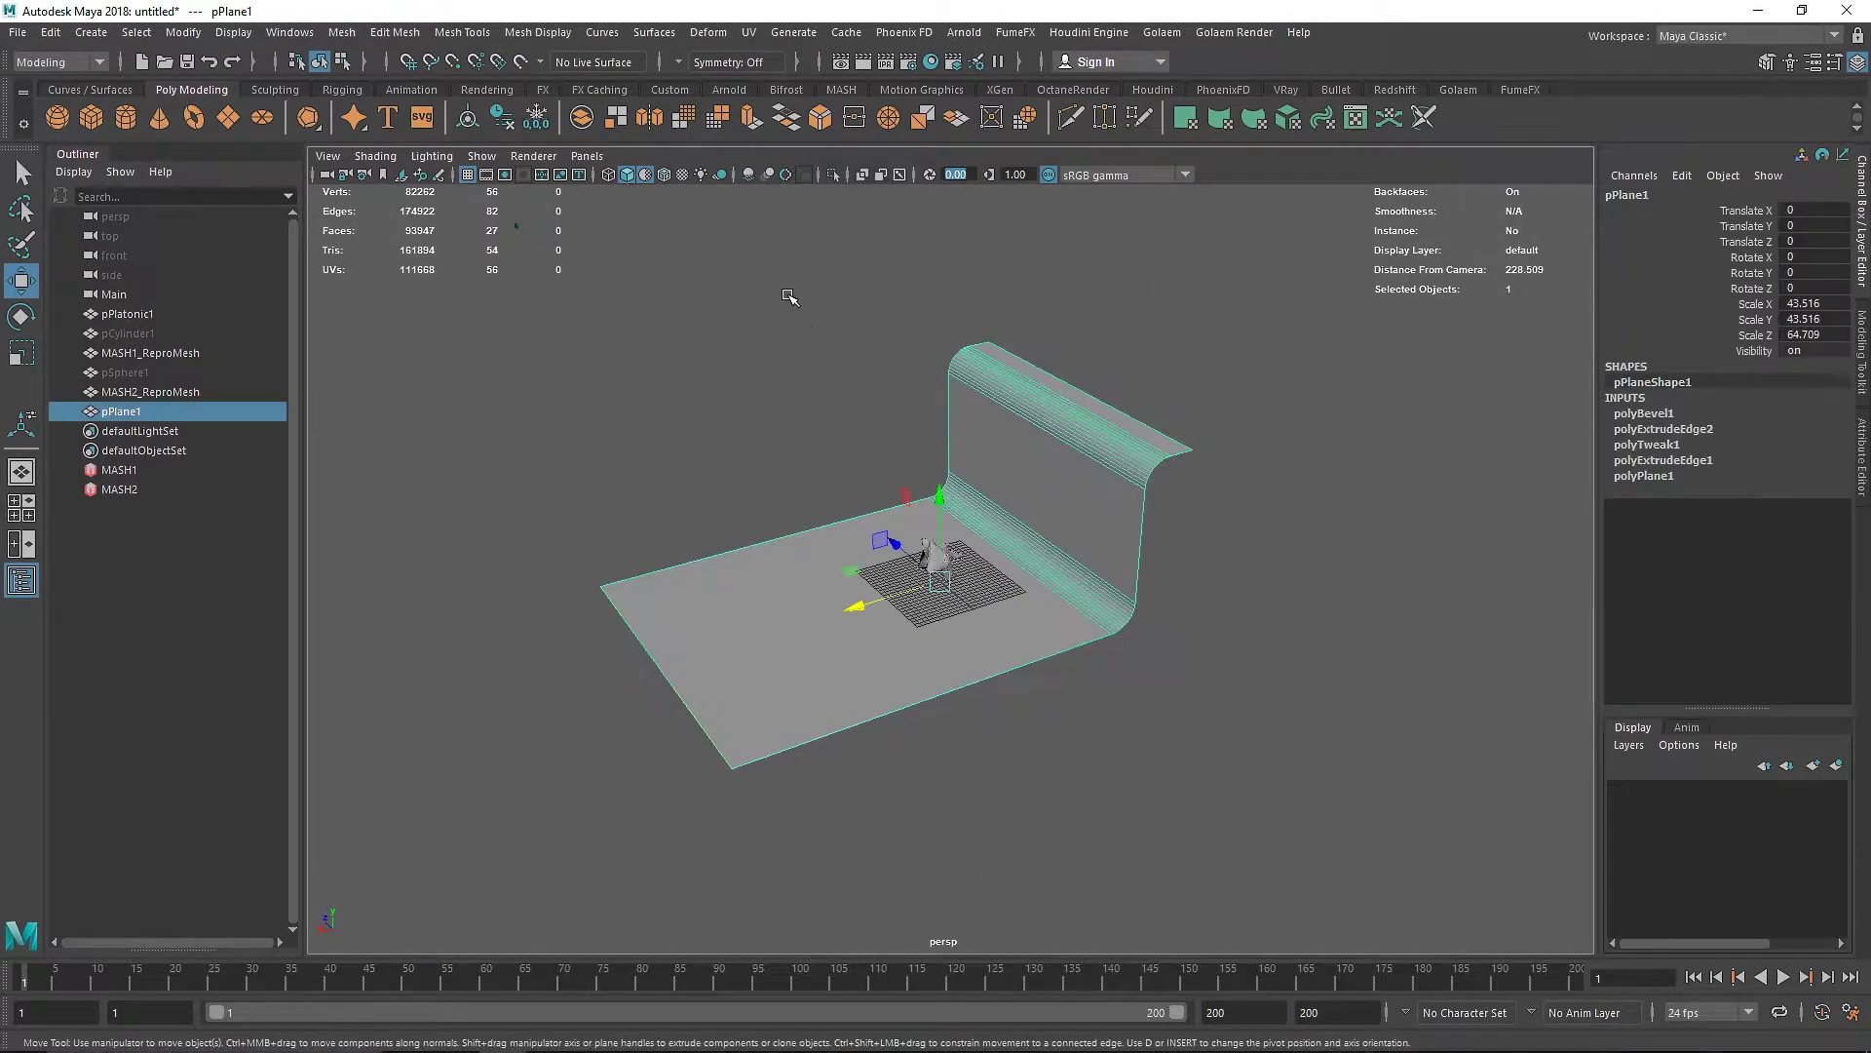
Deselect the backdrop and show the resolution gate while viewing the structure against the wall
left_click(790, 296)
left_click_drag(858, 556, 1058, 468, "alt")
scroll(1035, 526, "up", 10)
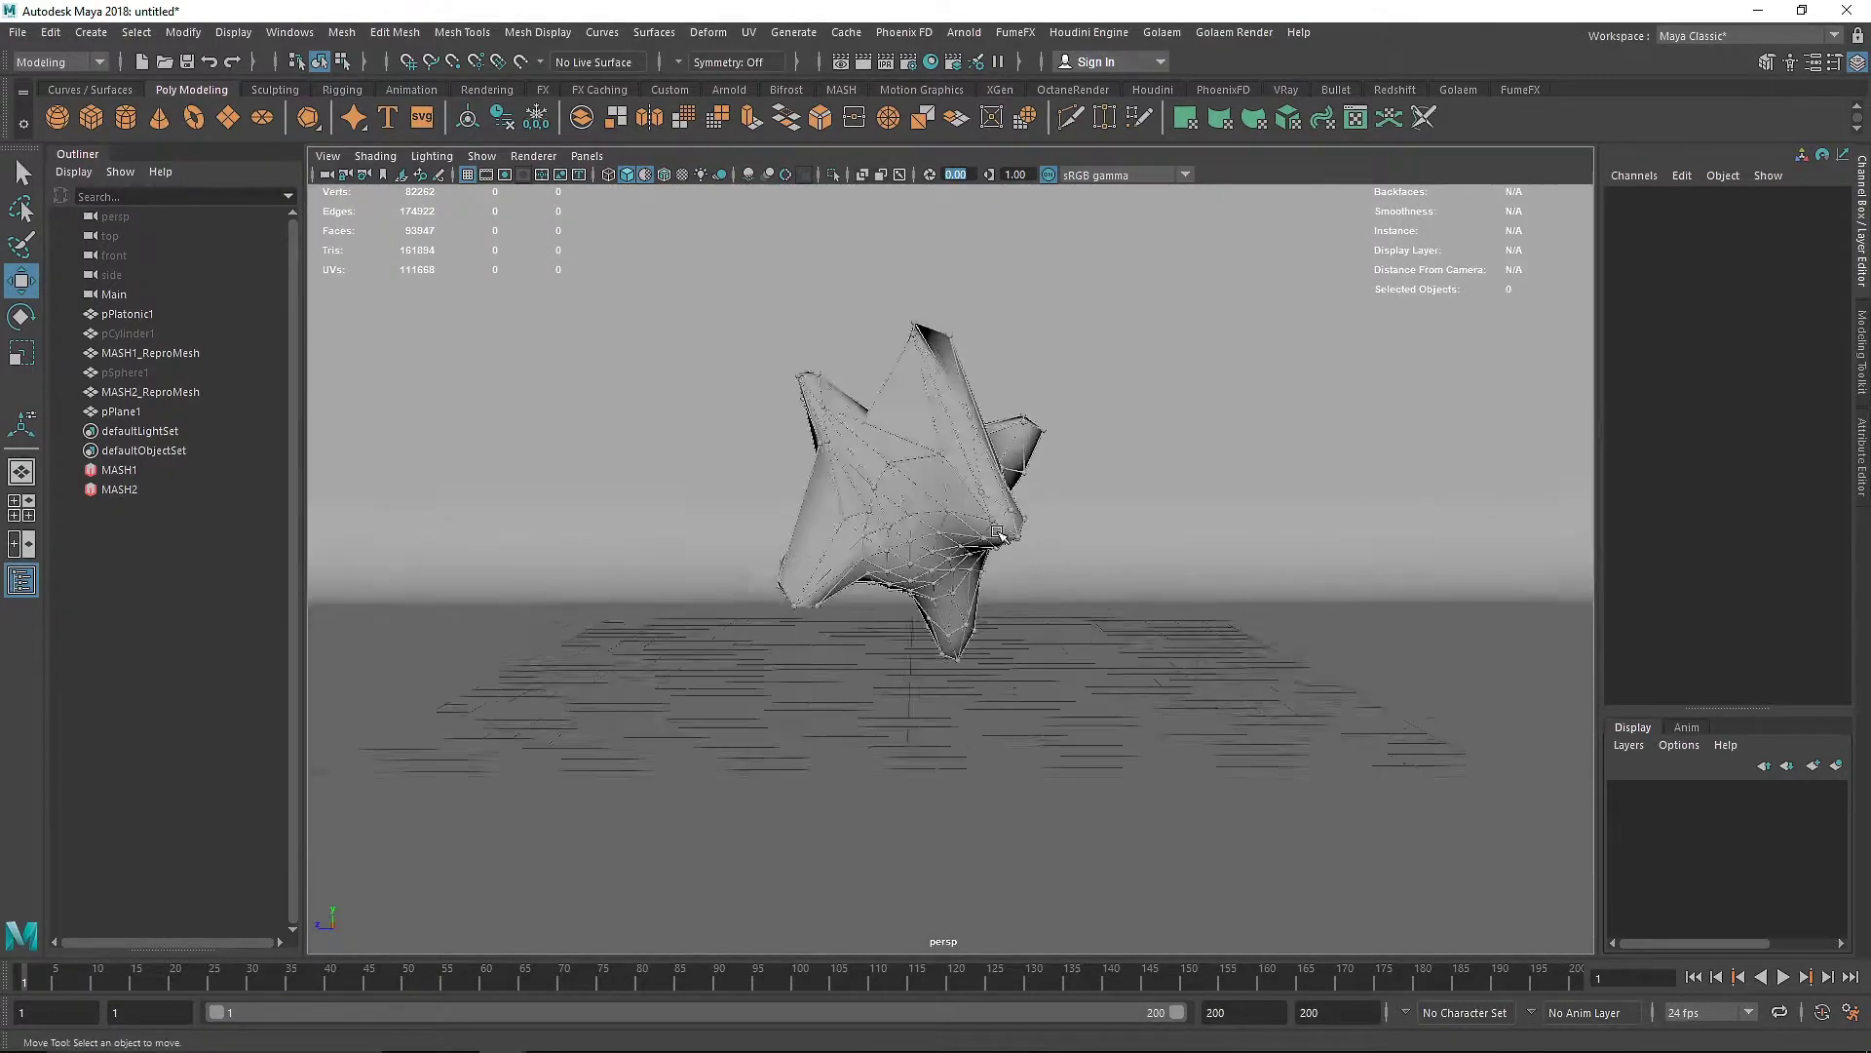
scroll(999, 534, "up", 3)
left_click(486, 175)
scroll(890, 529, "down", 8)
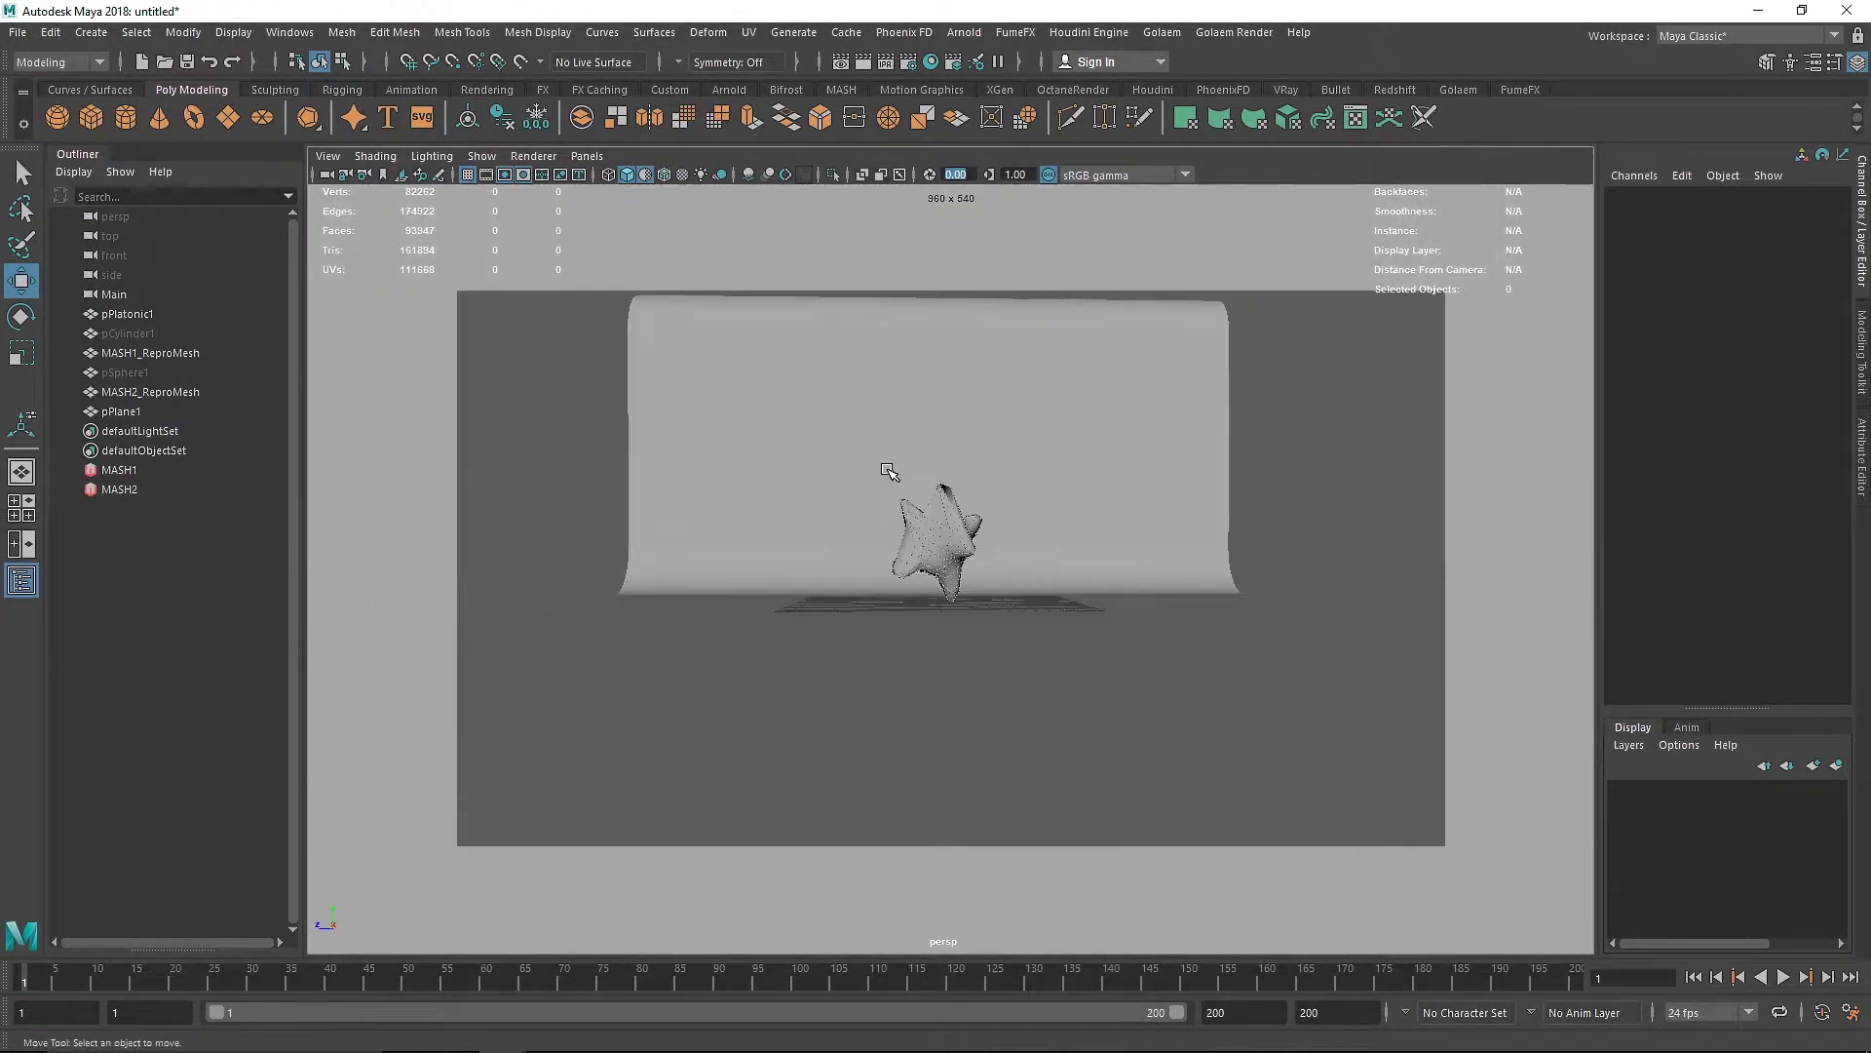
Look through the Main camera and frame the structure, placing the camera at Translate X 133, Y 5 with Rotate Y 90
left_click(586, 156)
mouse_move(682, 166)
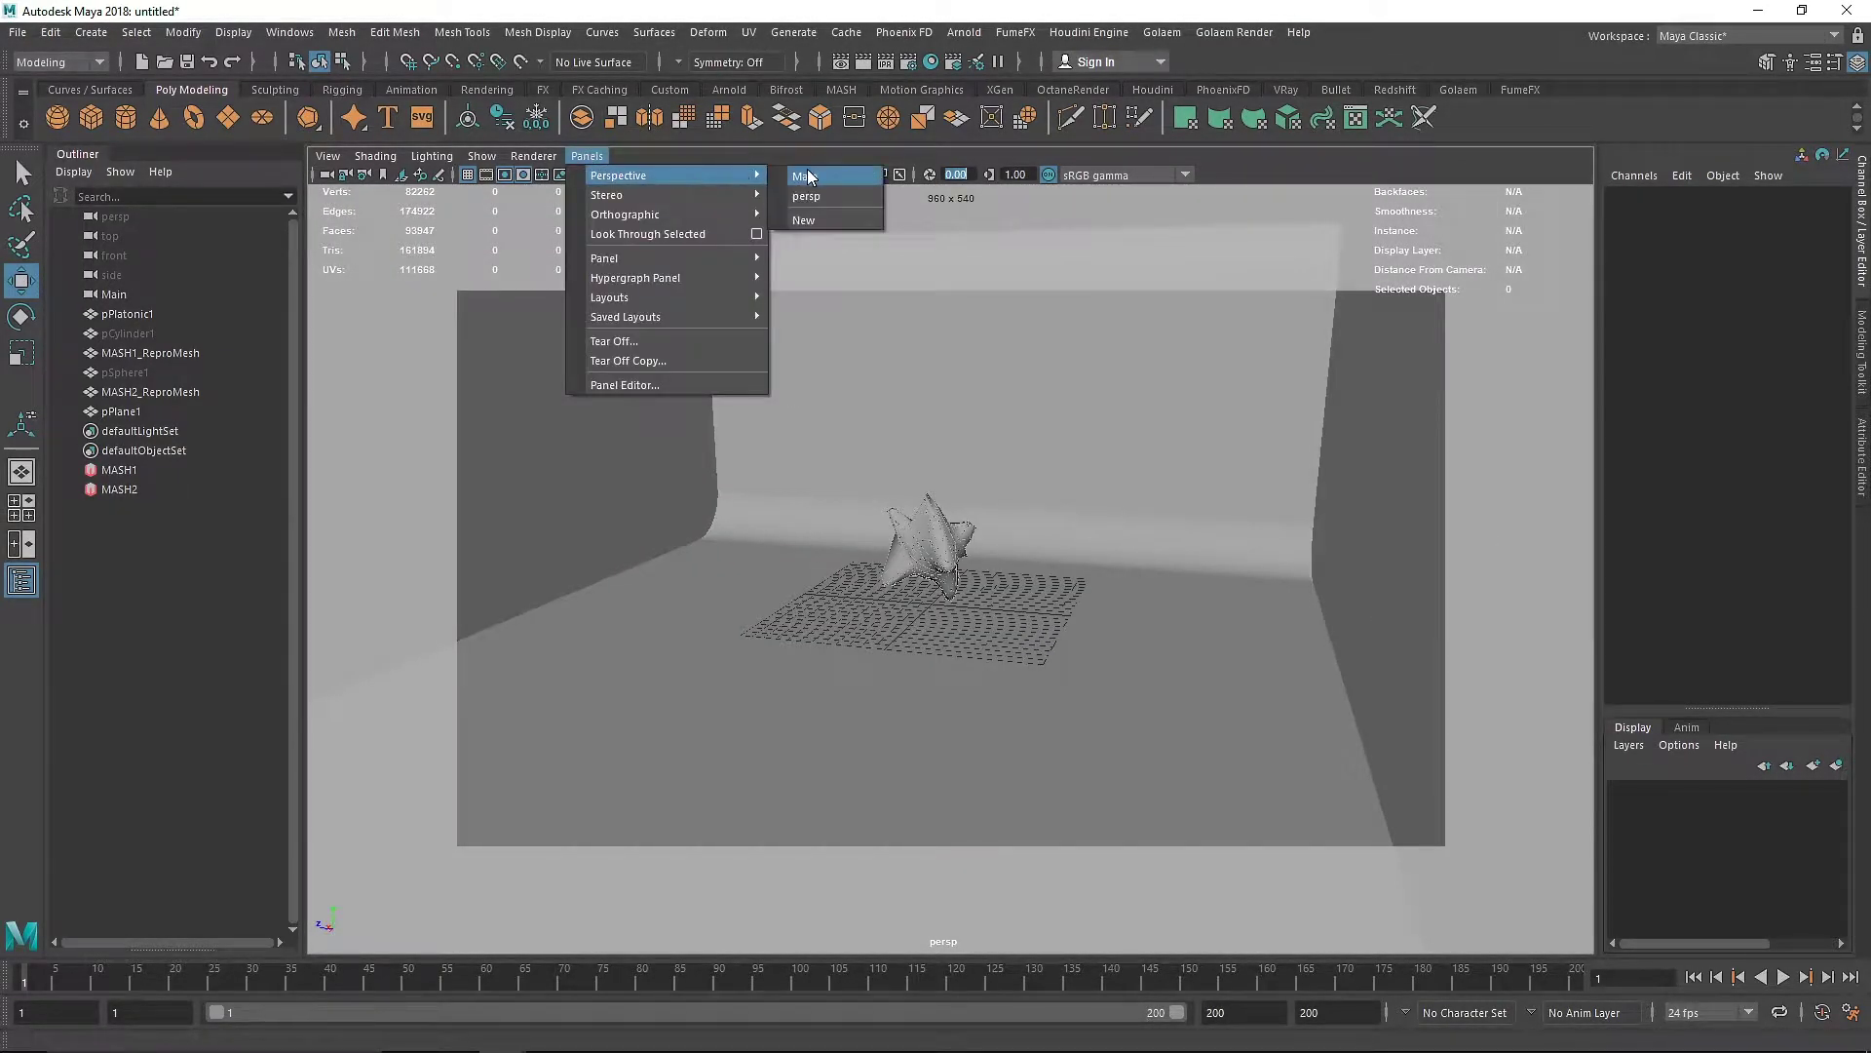
left_click(809, 190)
left_click_drag(959, 430, 999, 432, "alt")
left_click(846, 648)
key("f")
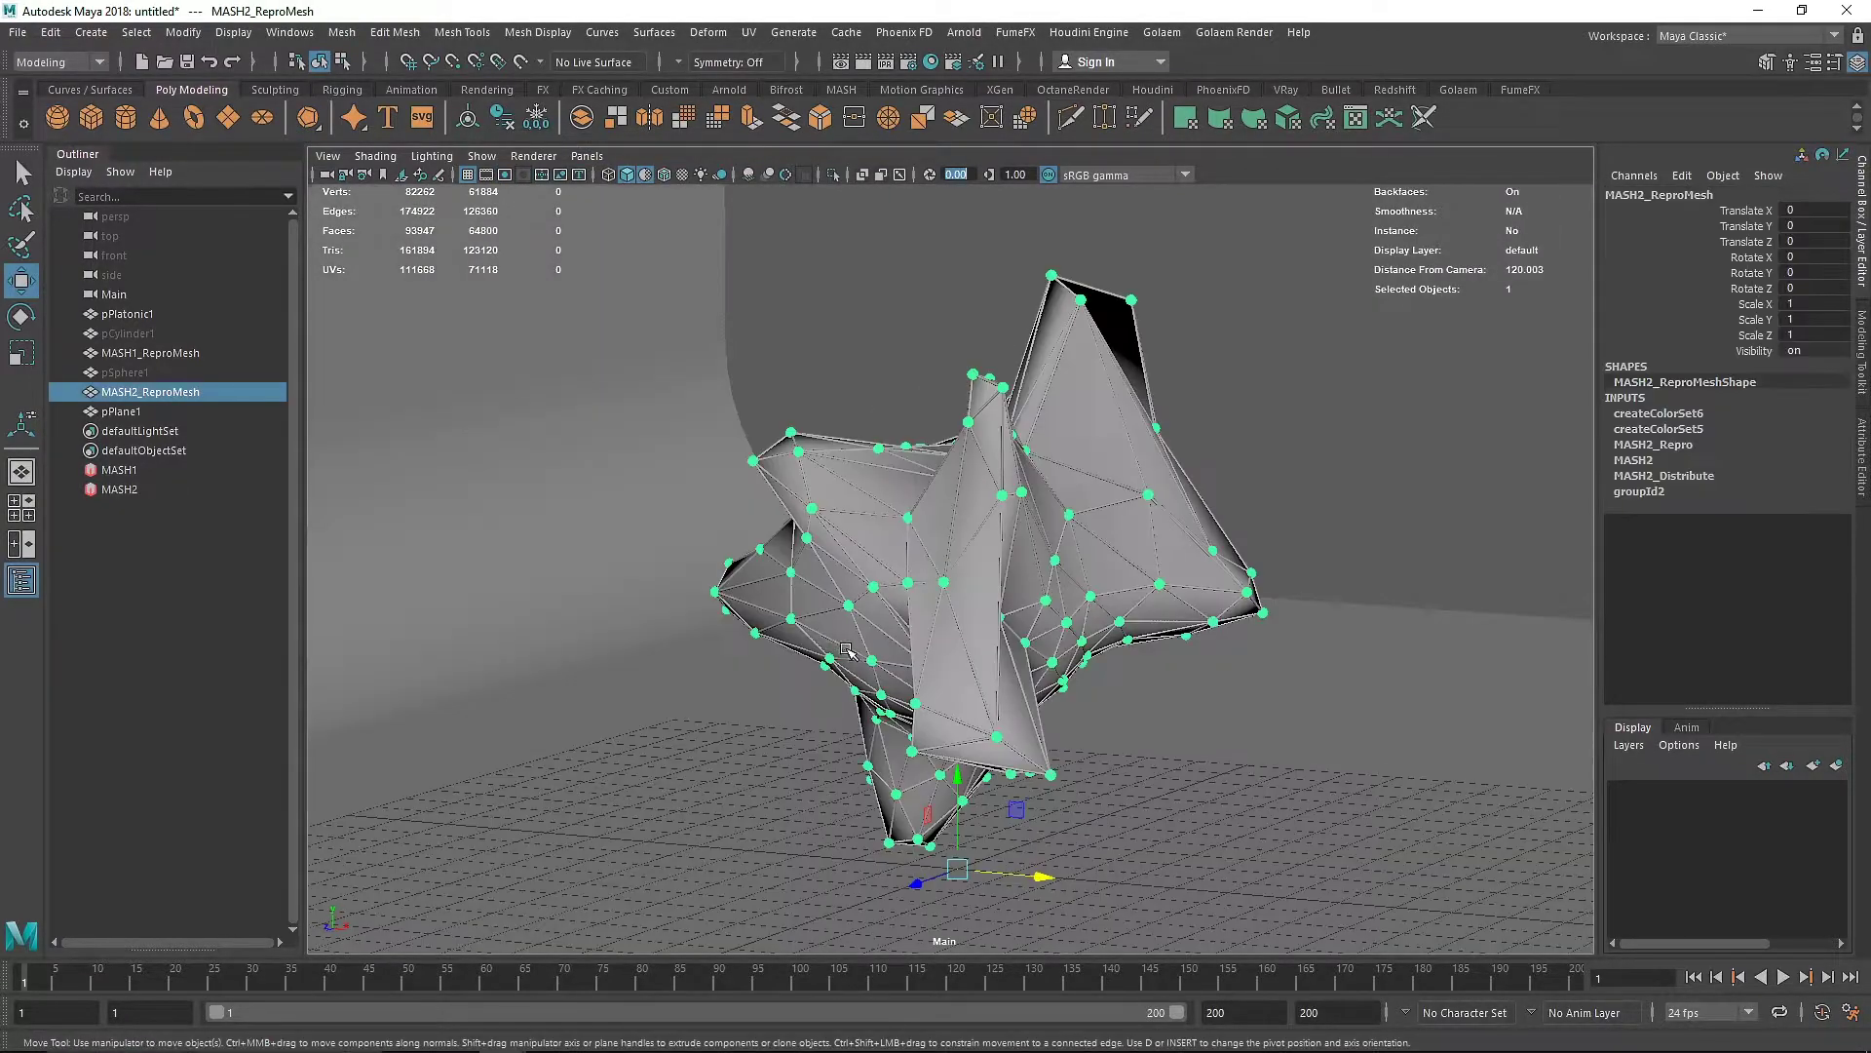
left_click_drag(990, 654, 906, 628, "alt")
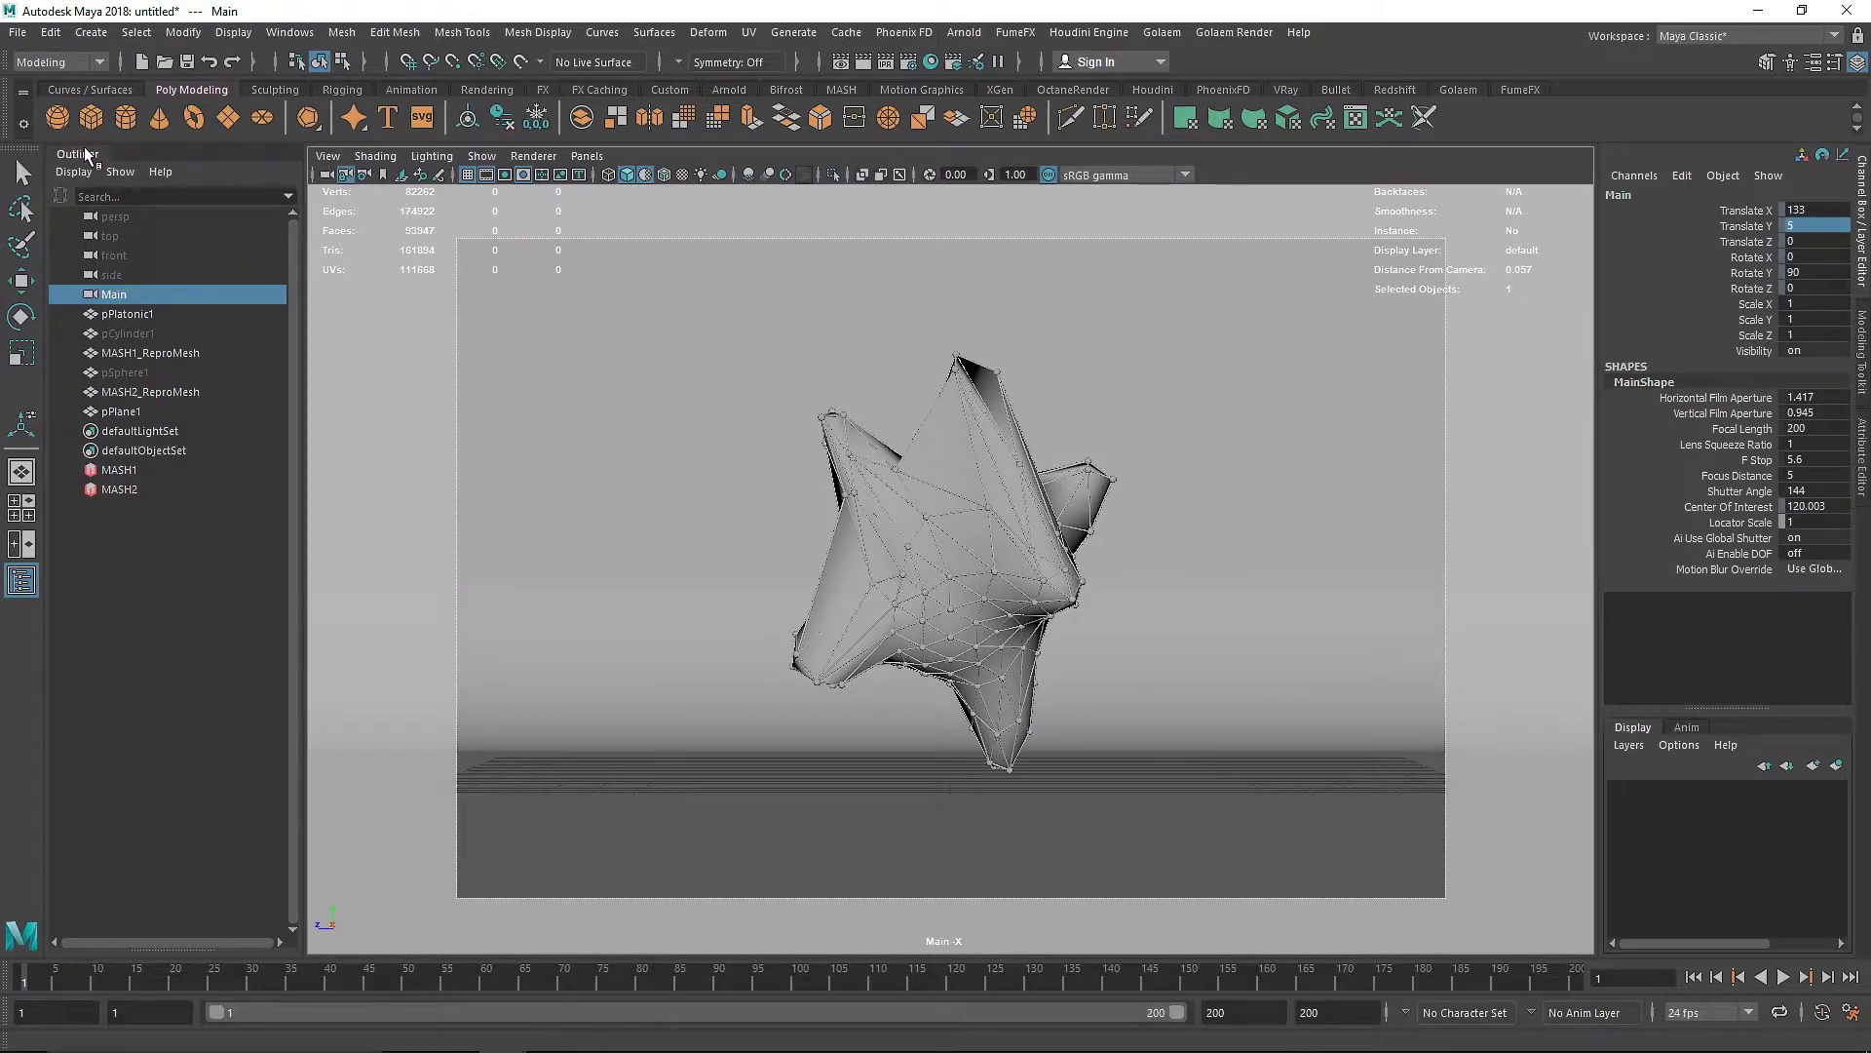
Collapse the Outliner and open the Arnold RenderView beside the Main camera view
left_click(86, 155)
left_click(731, 84)
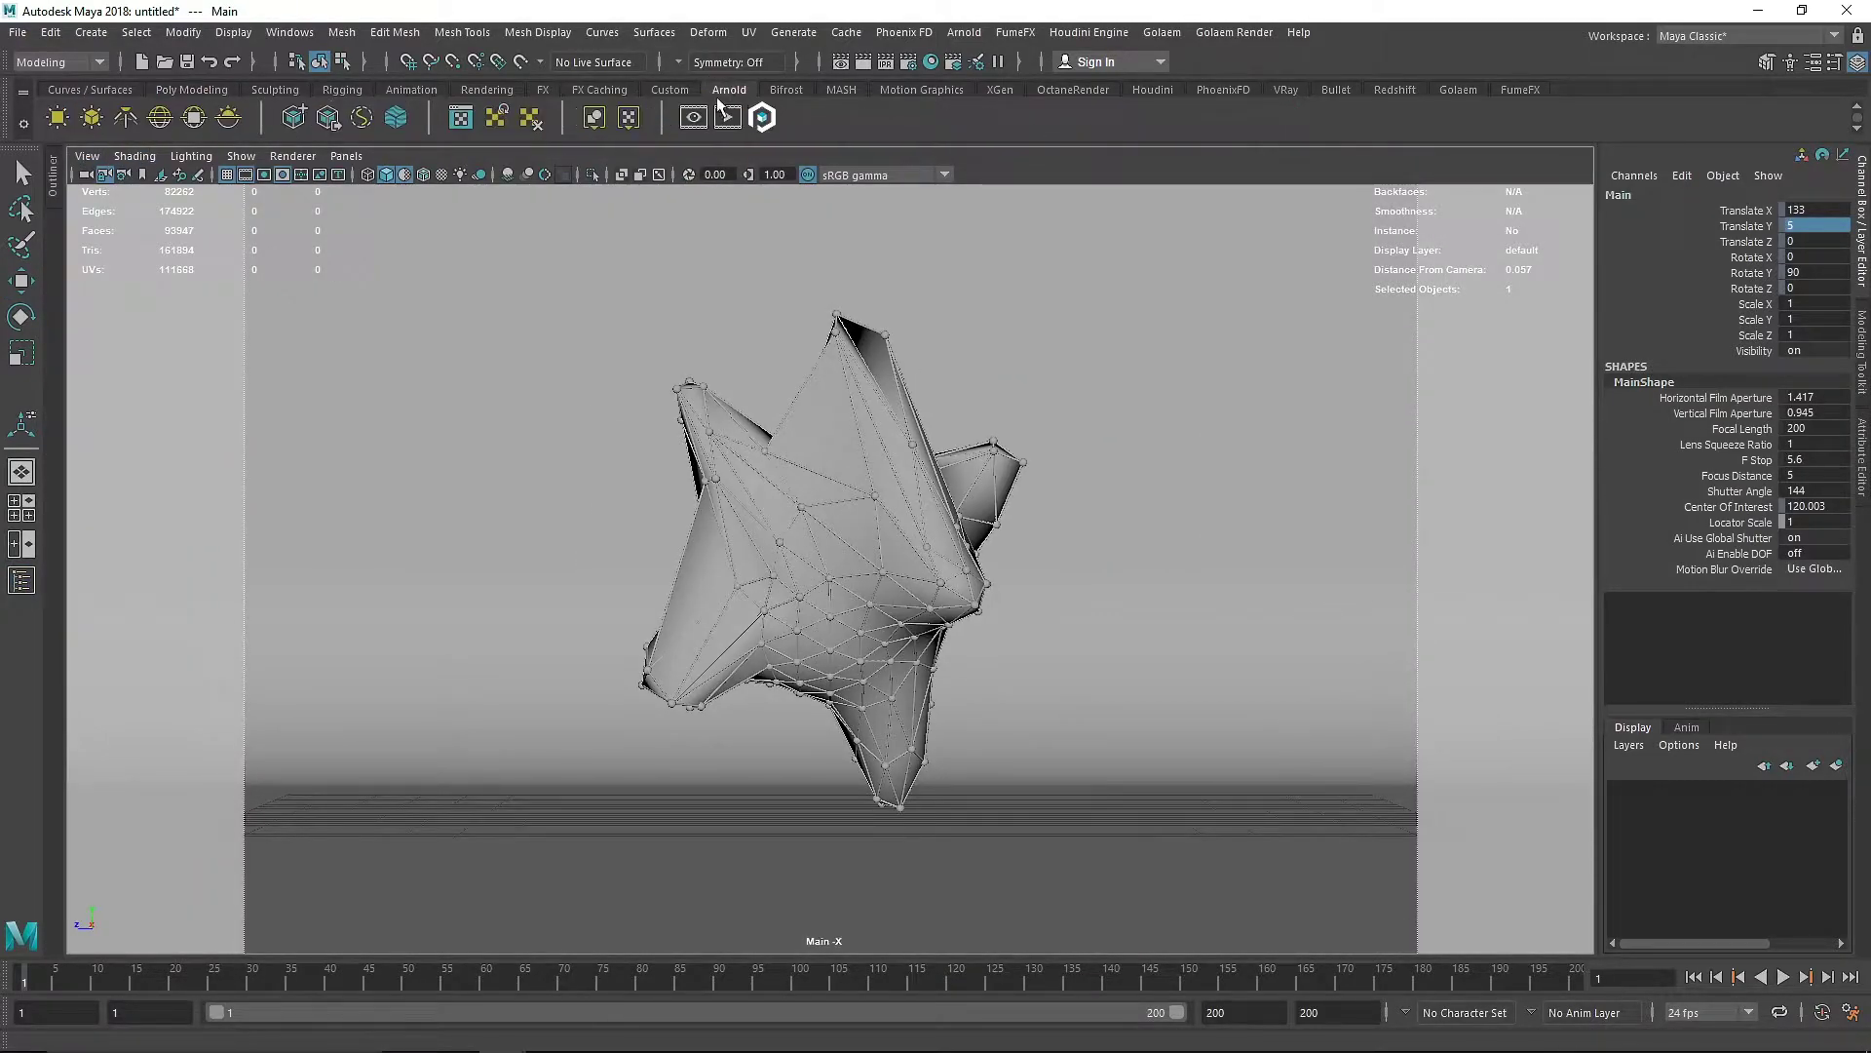
left_click(727, 117)
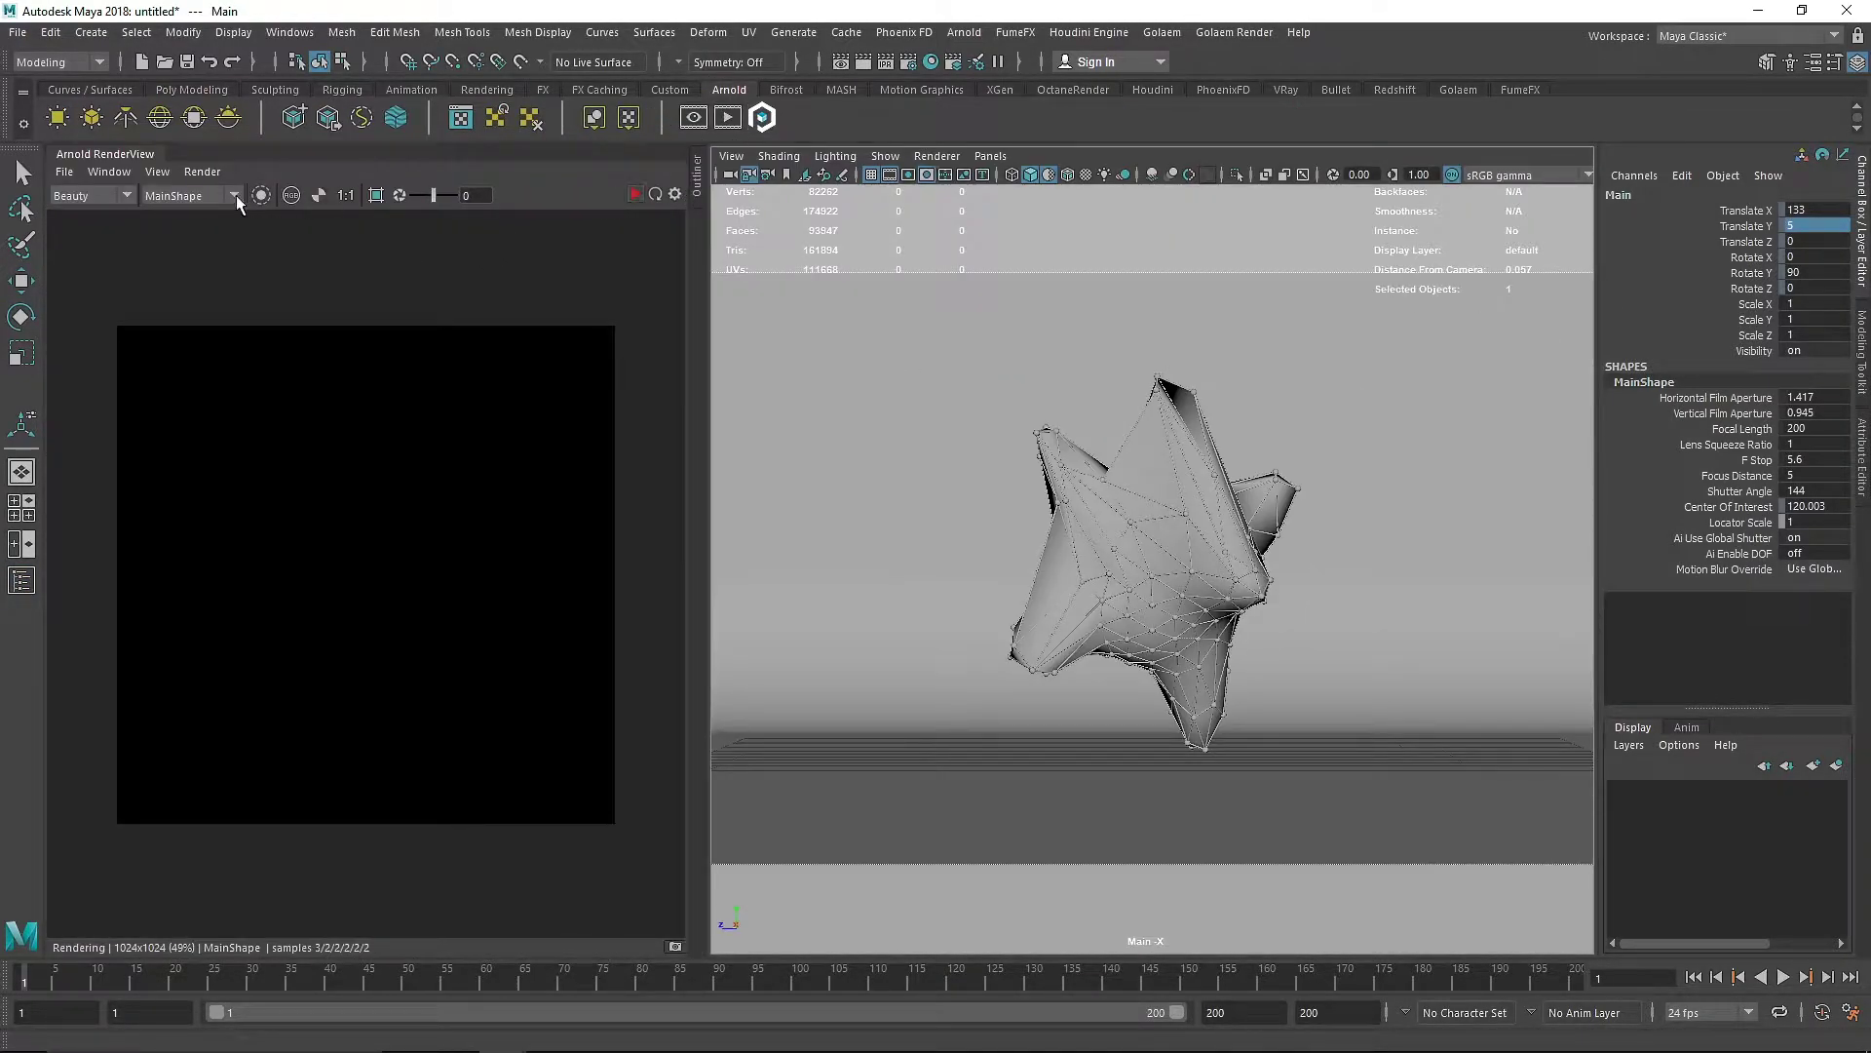
Set the render view's debug shading to Occlusion, run the interactive render and stop it
left_click(156, 171)
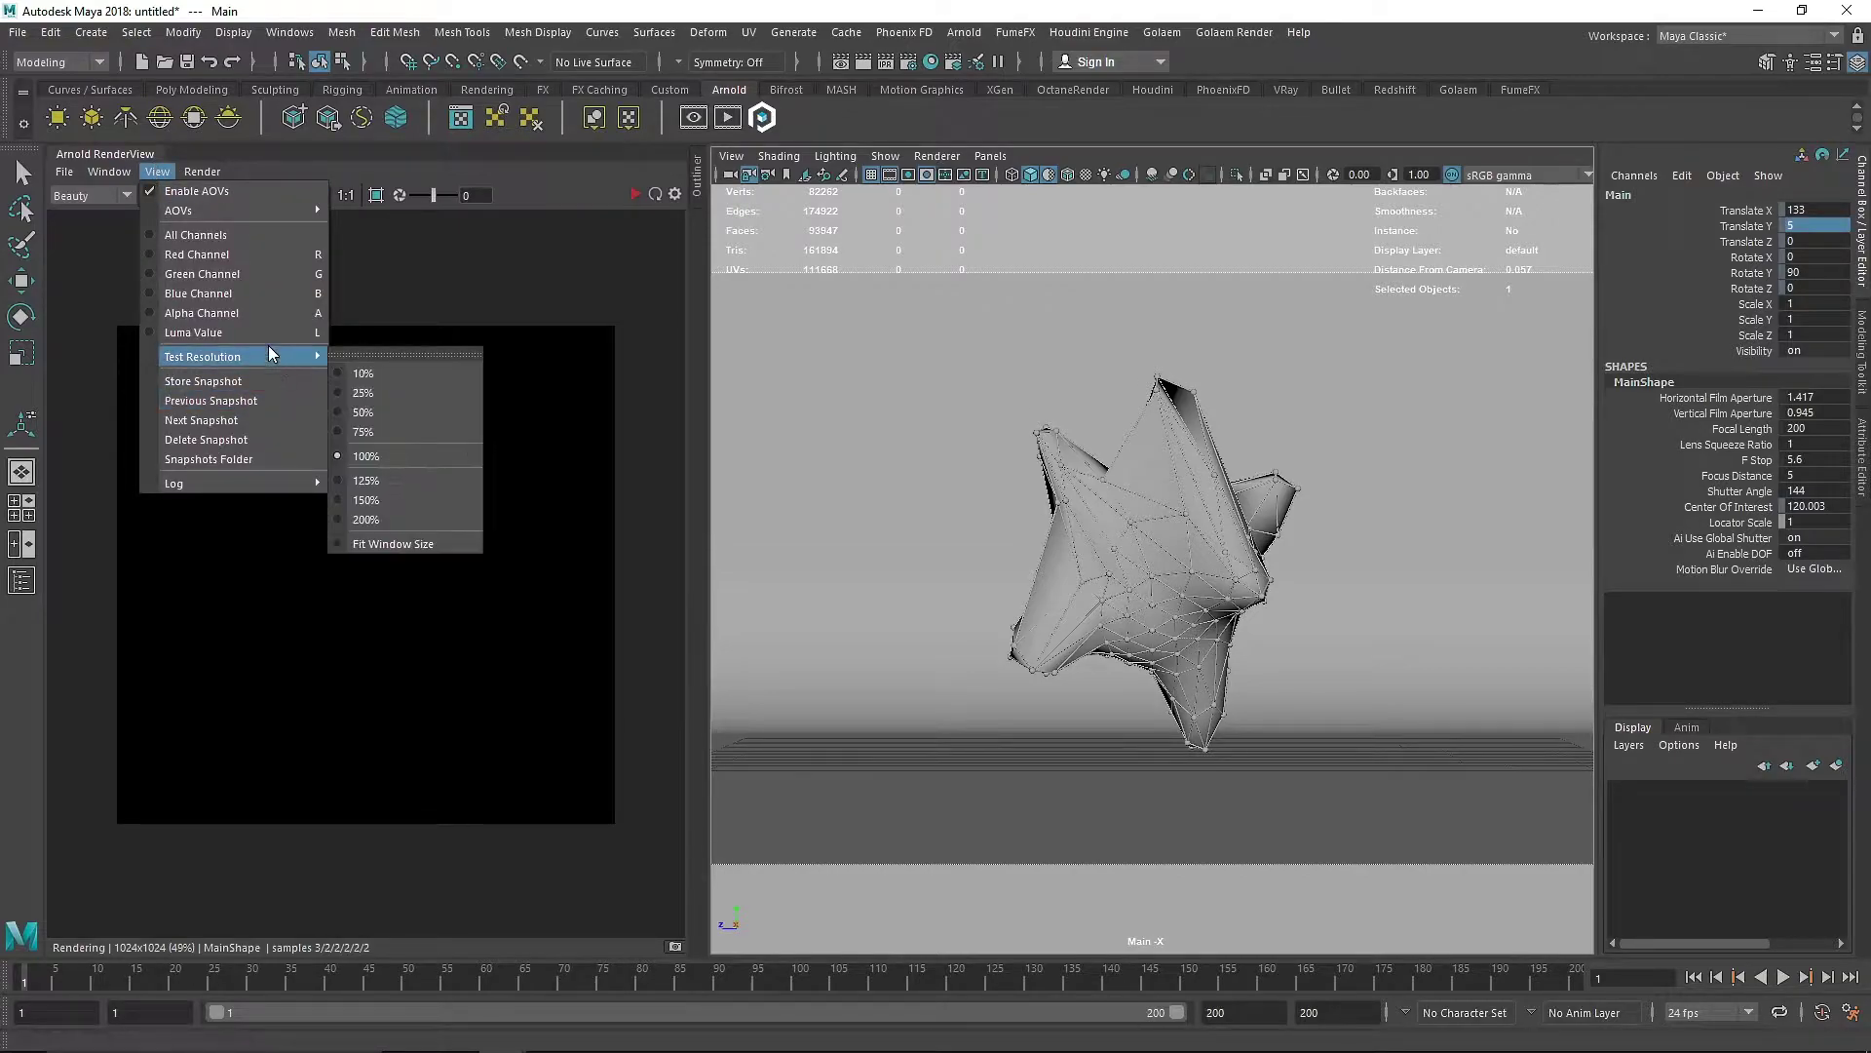
mouse_move(202, 172)
mouse_move(292, 384)
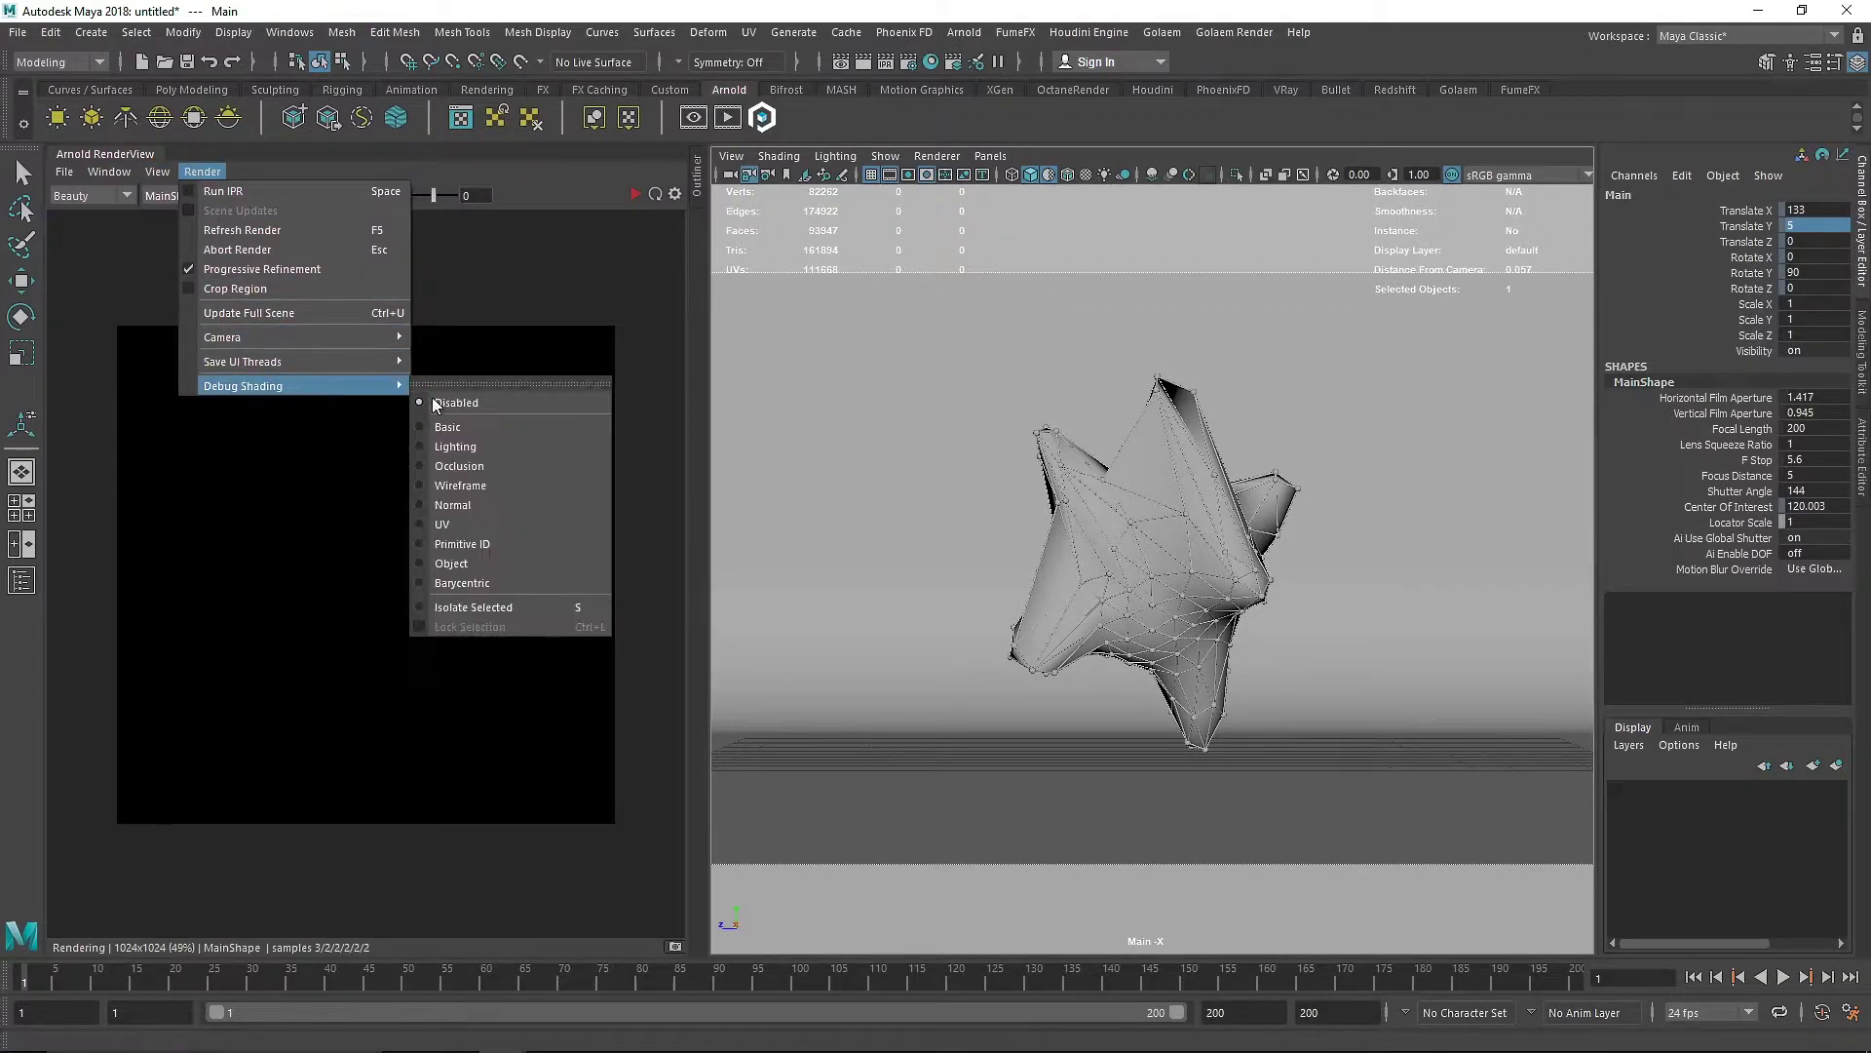
left_click(463, 465)
left_click(635, 194)
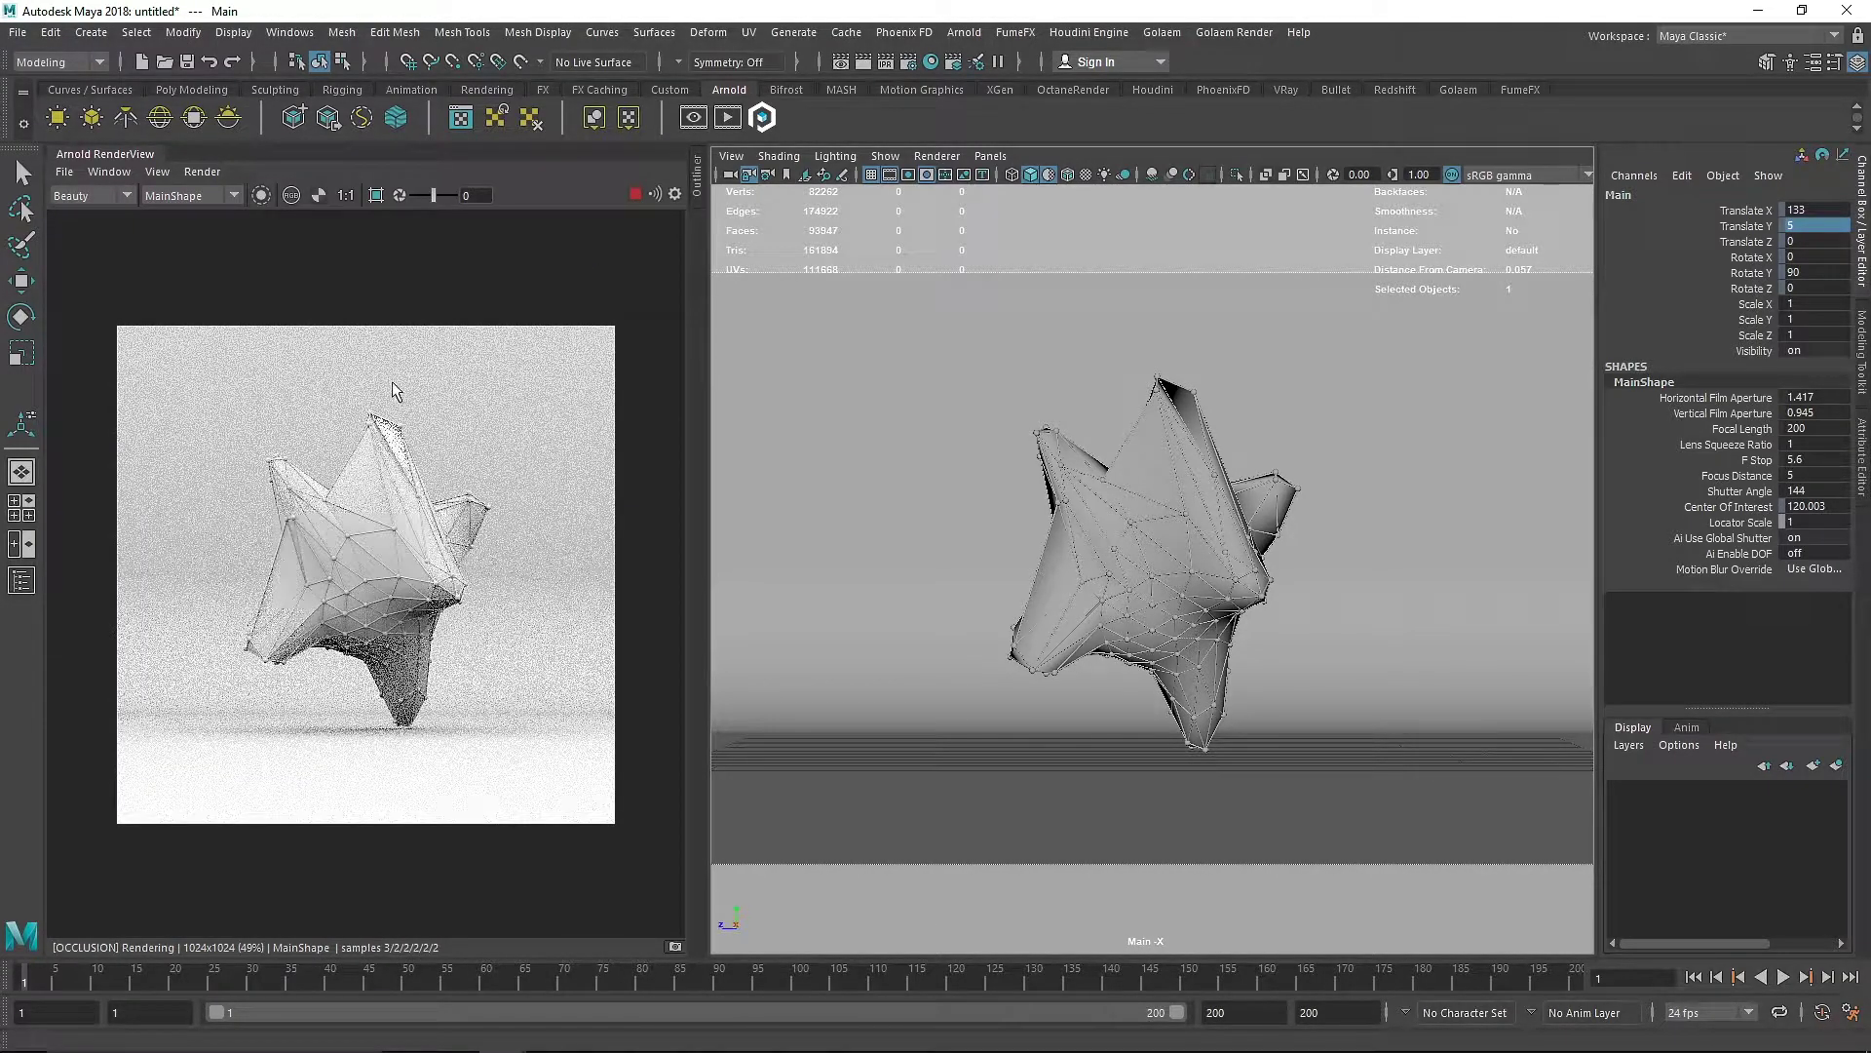
left_click(631, 195)
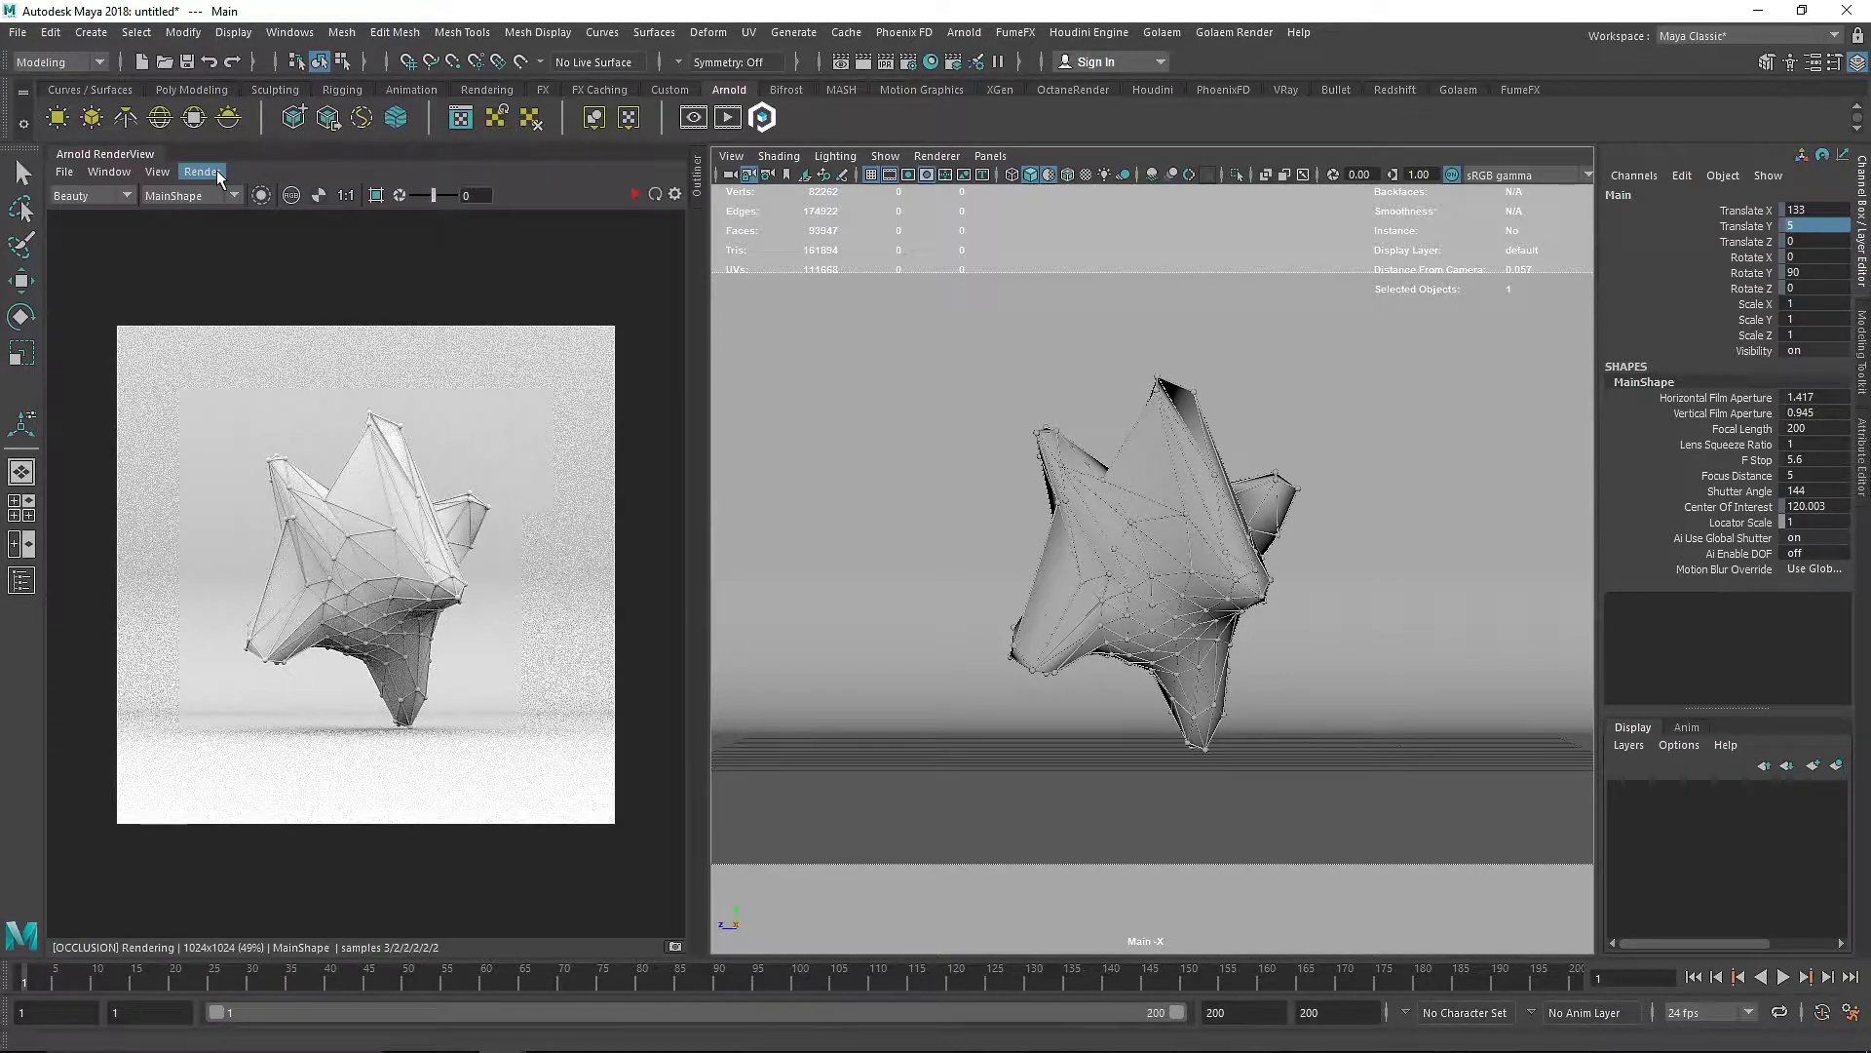
Select the spiked mesh, show its shape attributes and render a crop region over its centre at full size
key("w")
left_click(1153, 446)
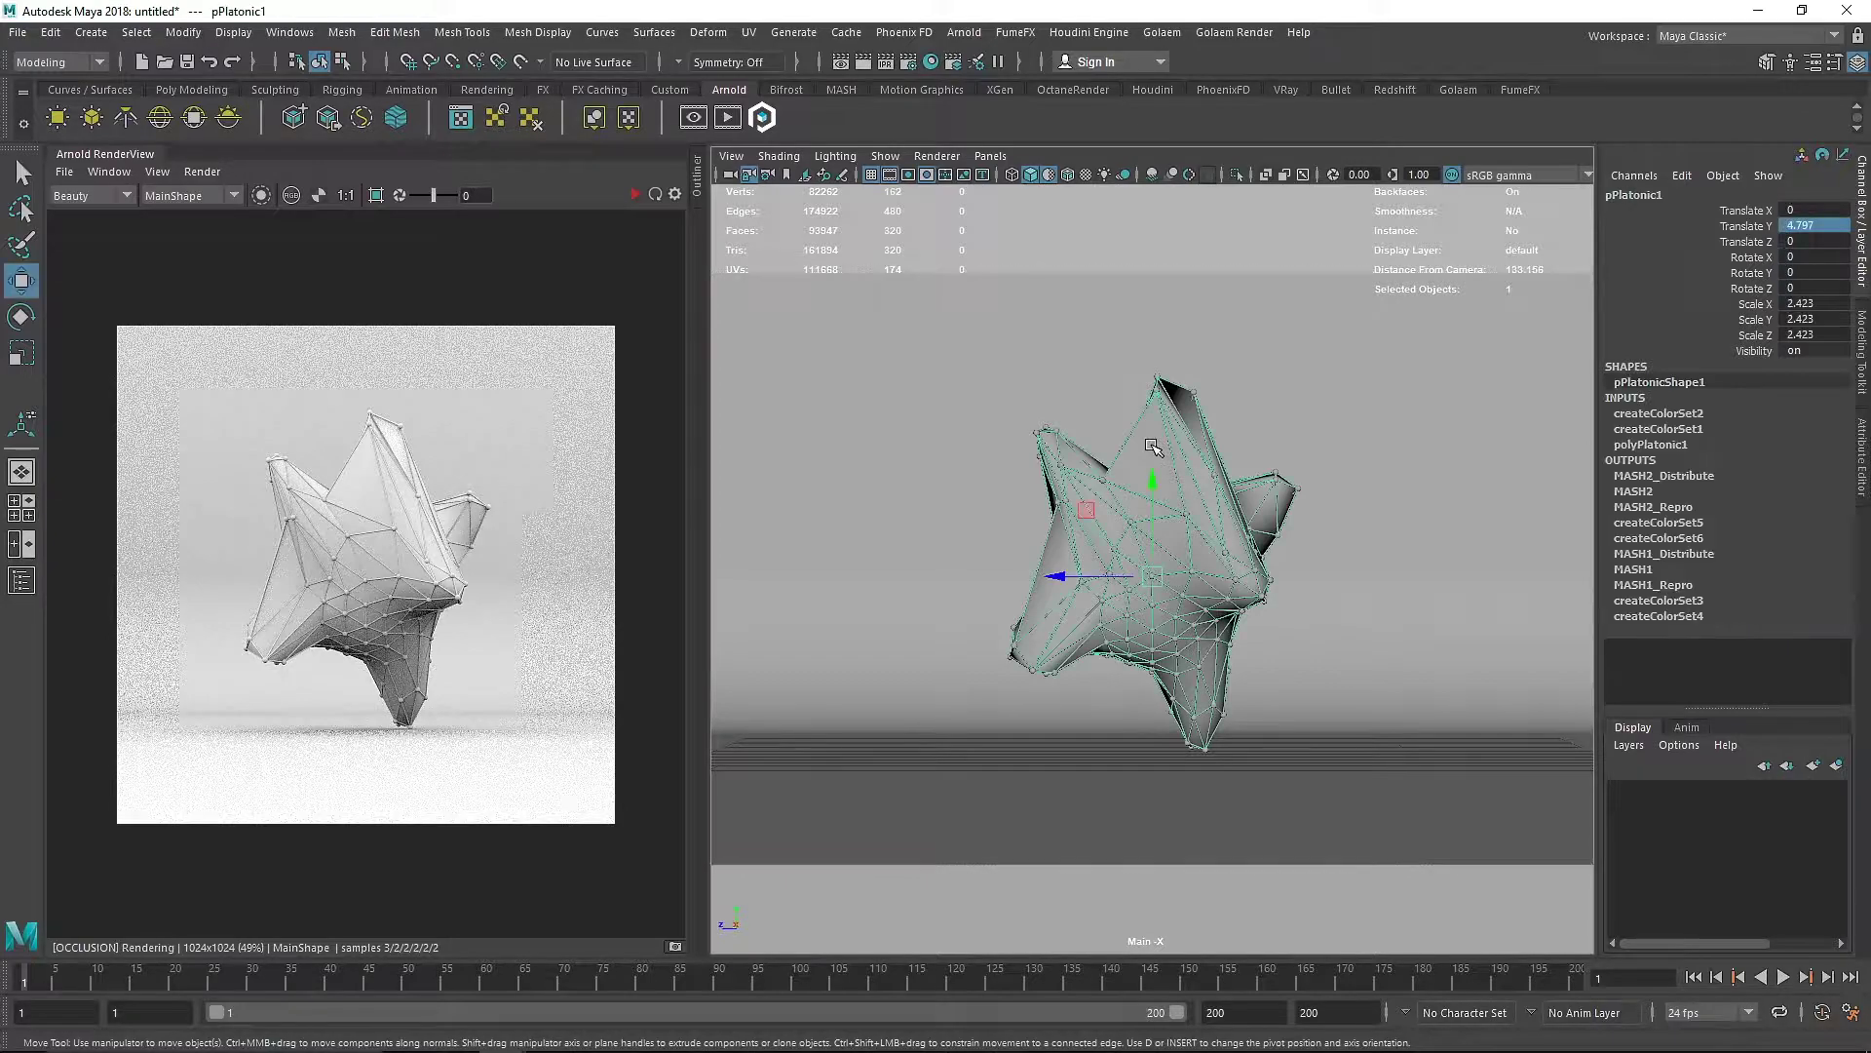
left_click(1861, 458)
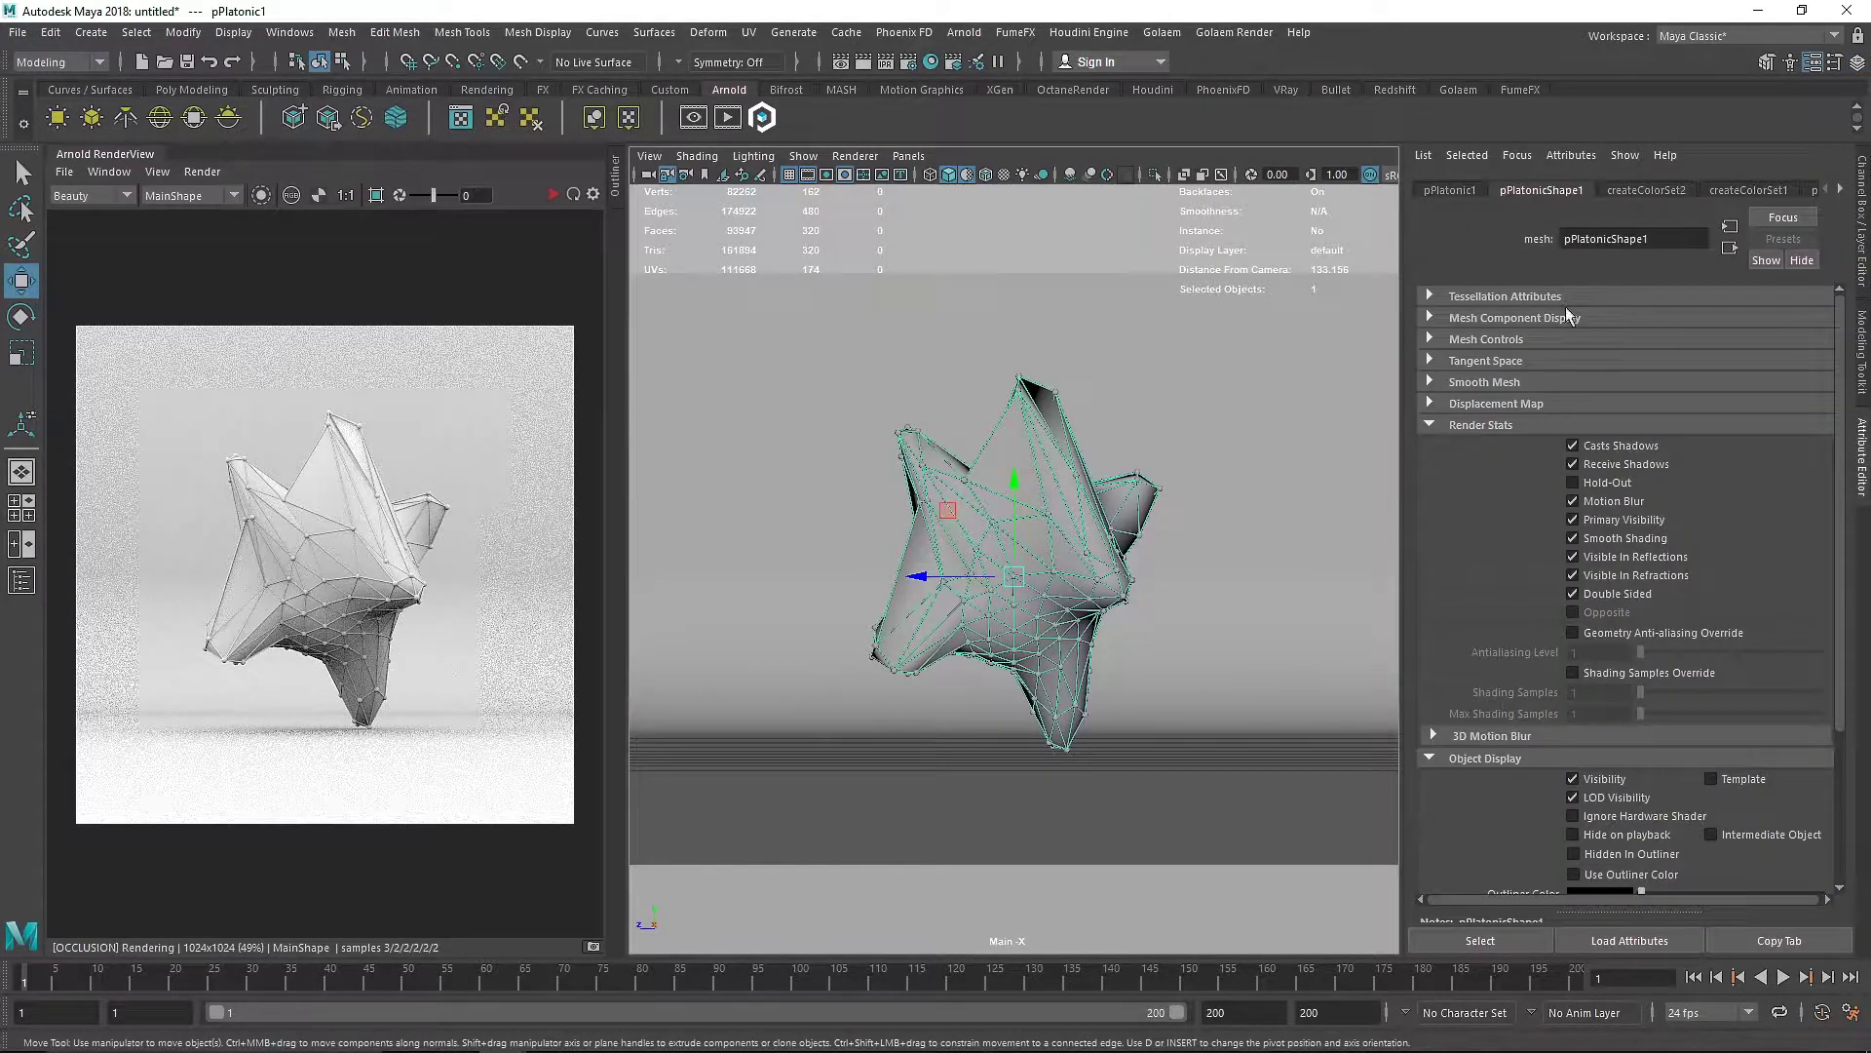
key("1")
left_click_drag(206, 376, 543, 696, "shift")
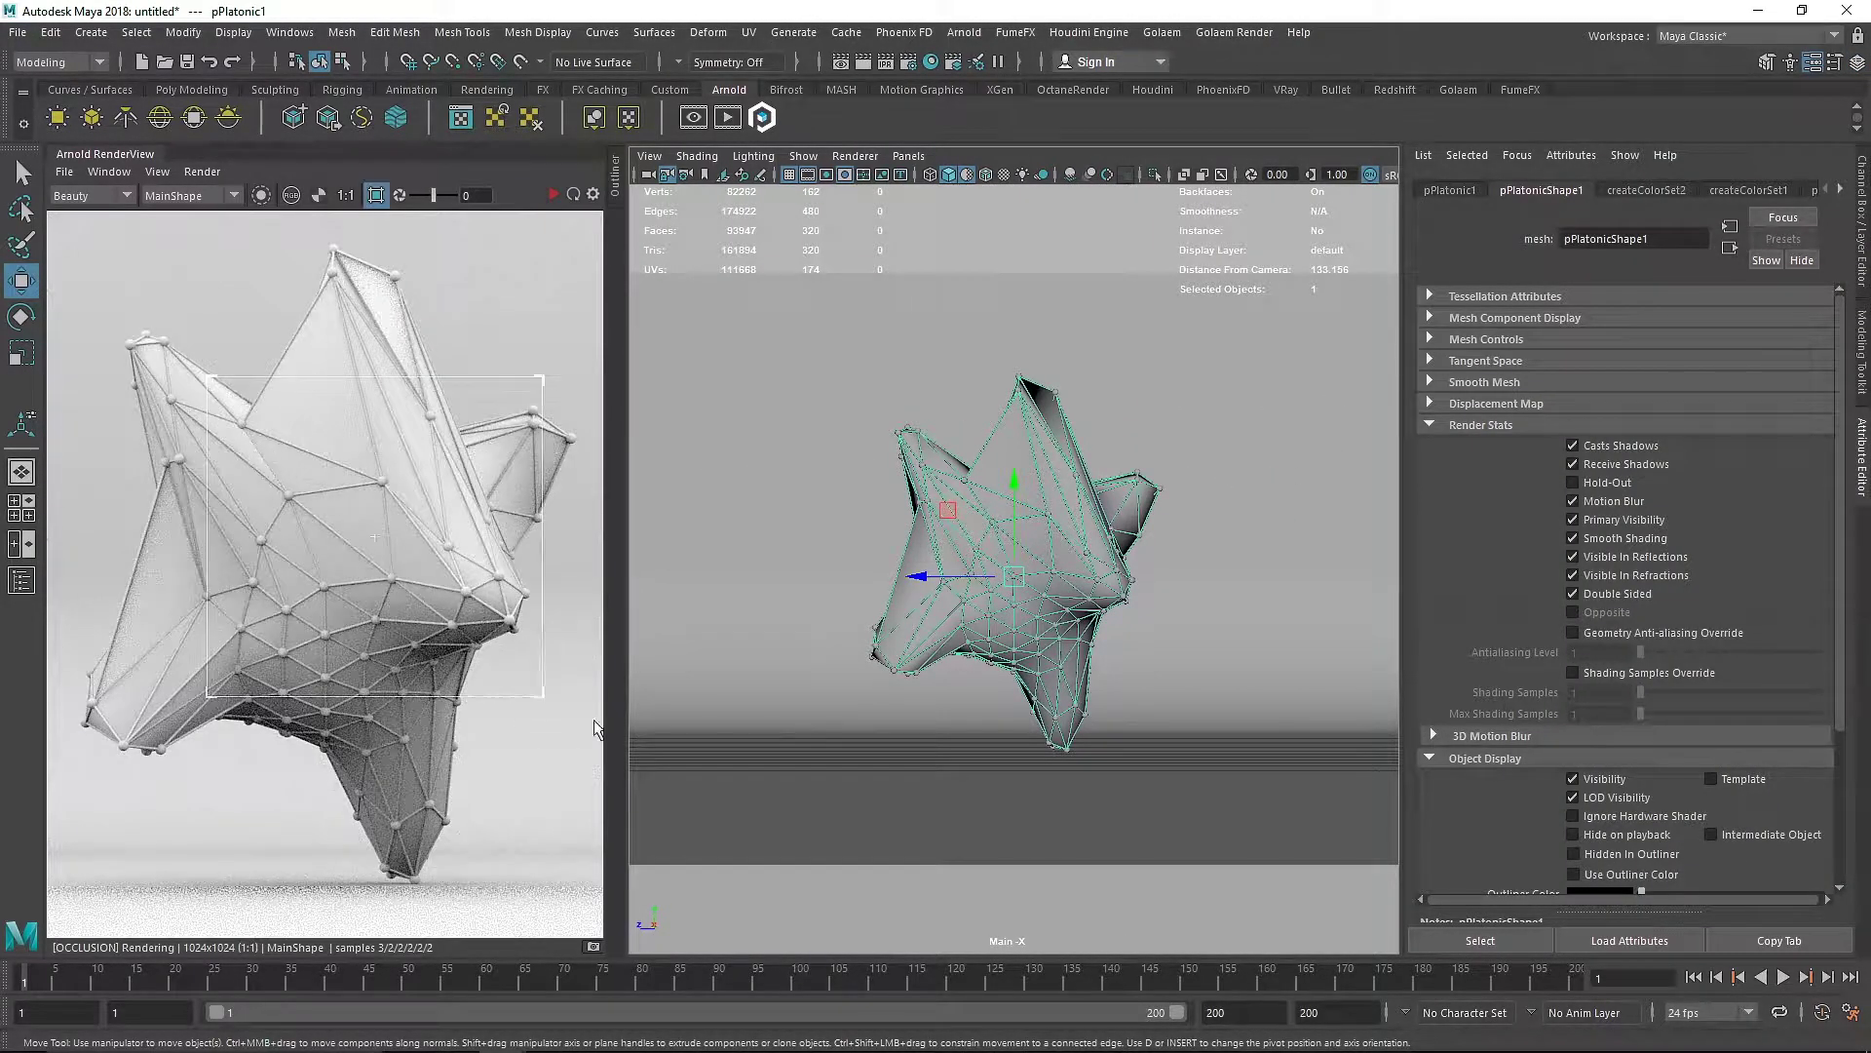
Turn off Smooth Shading for the spiked mesh, toggling it to compare both looks in the interactive render
left_click(1604, 536)
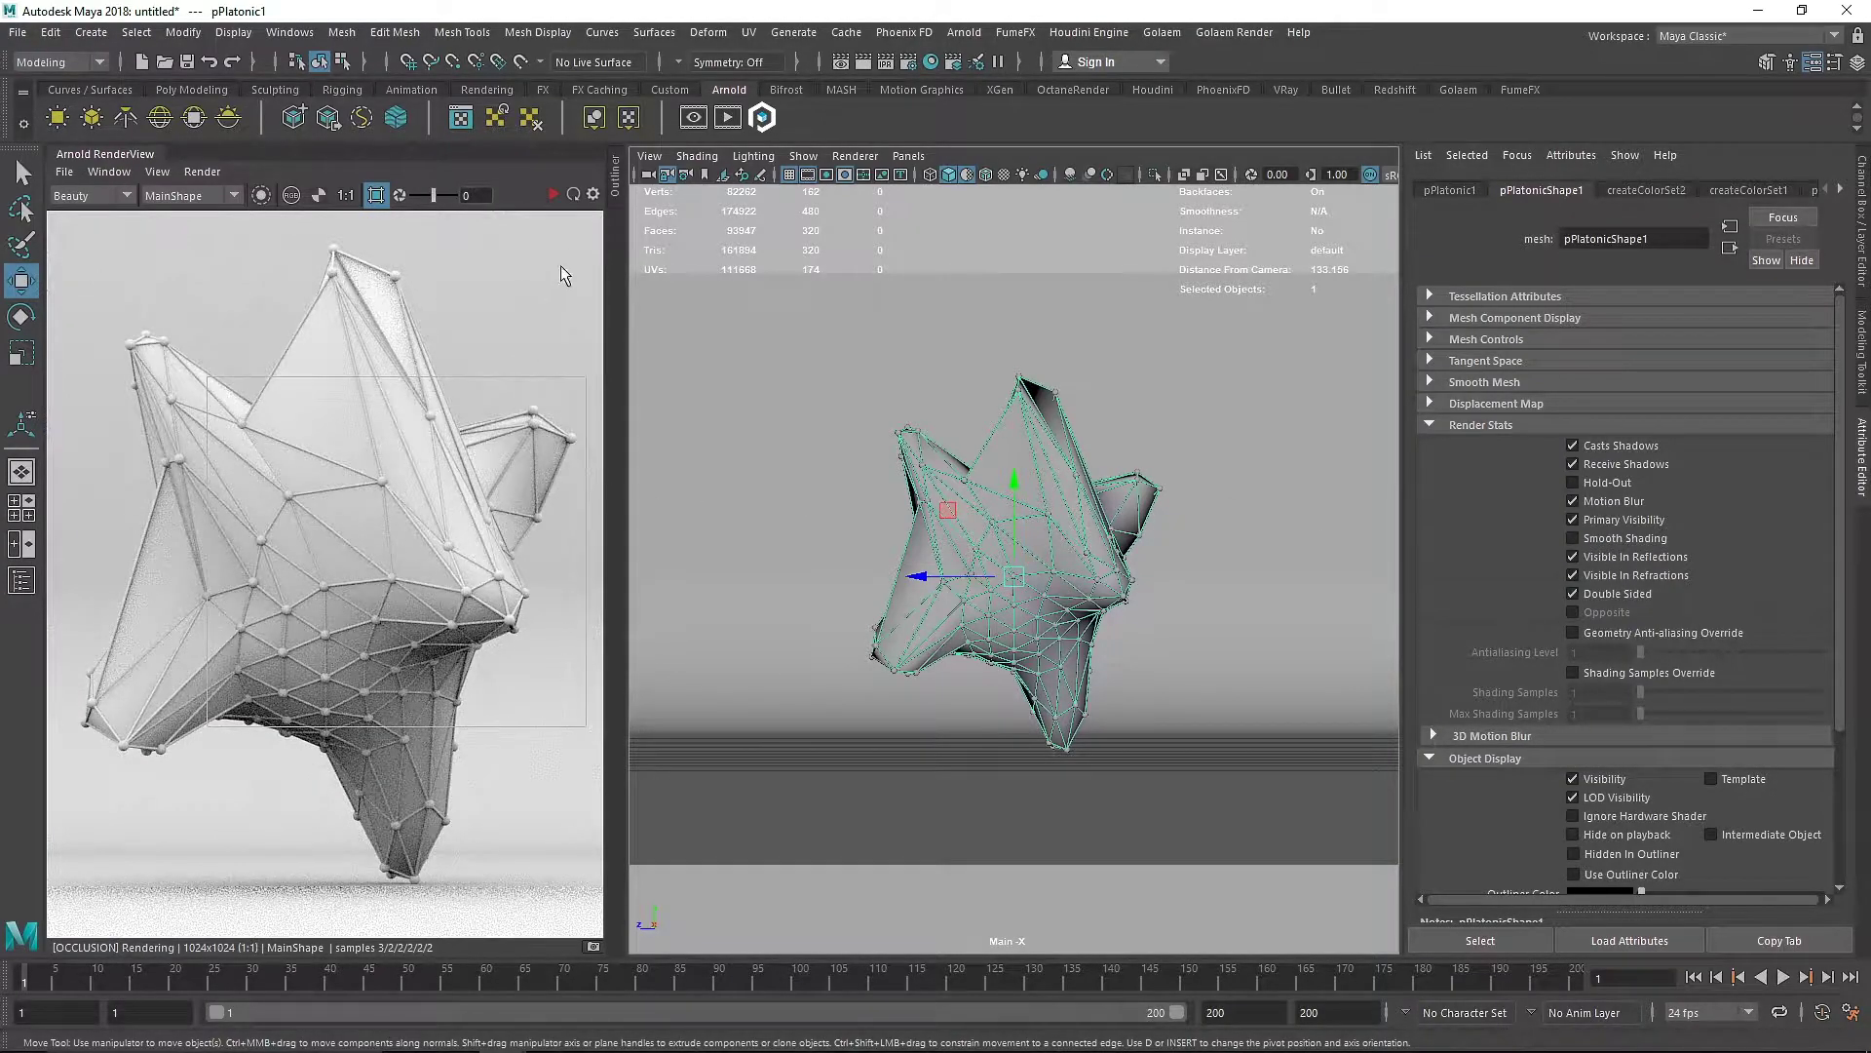
left_click(552, 194)
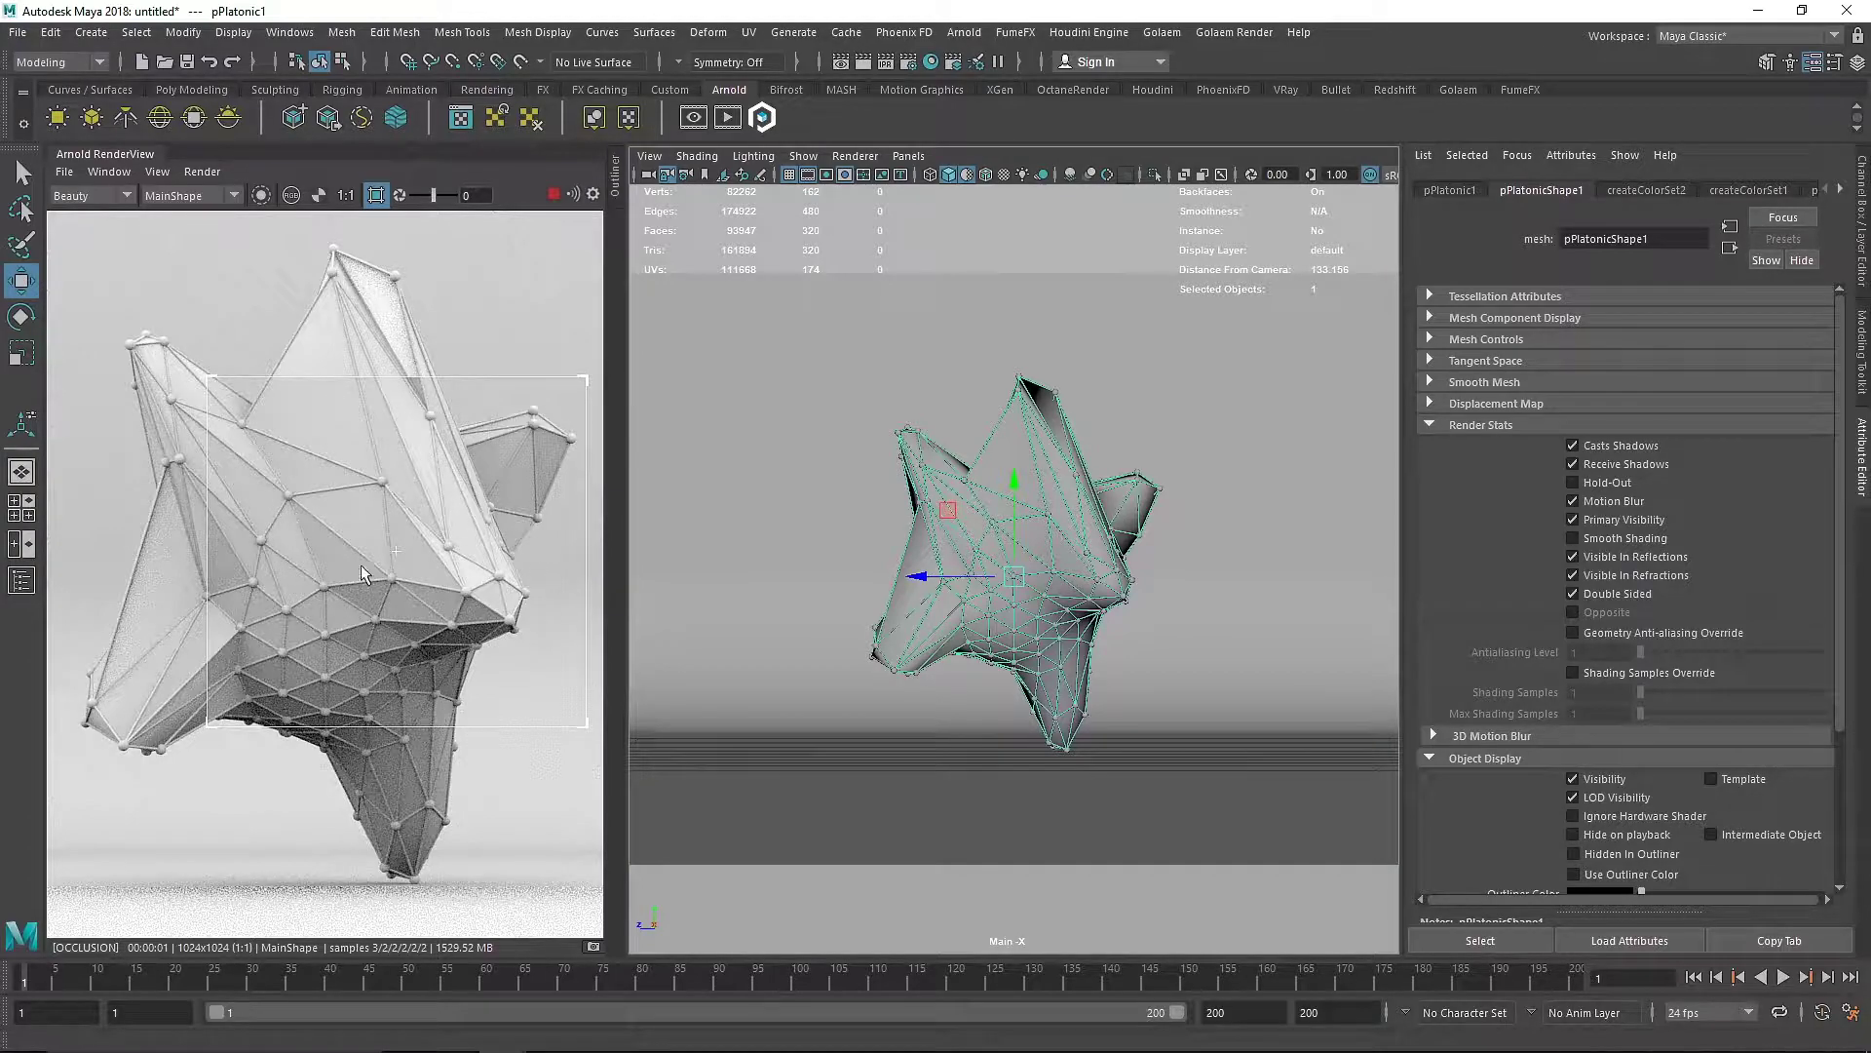
left_click(1627, 540)
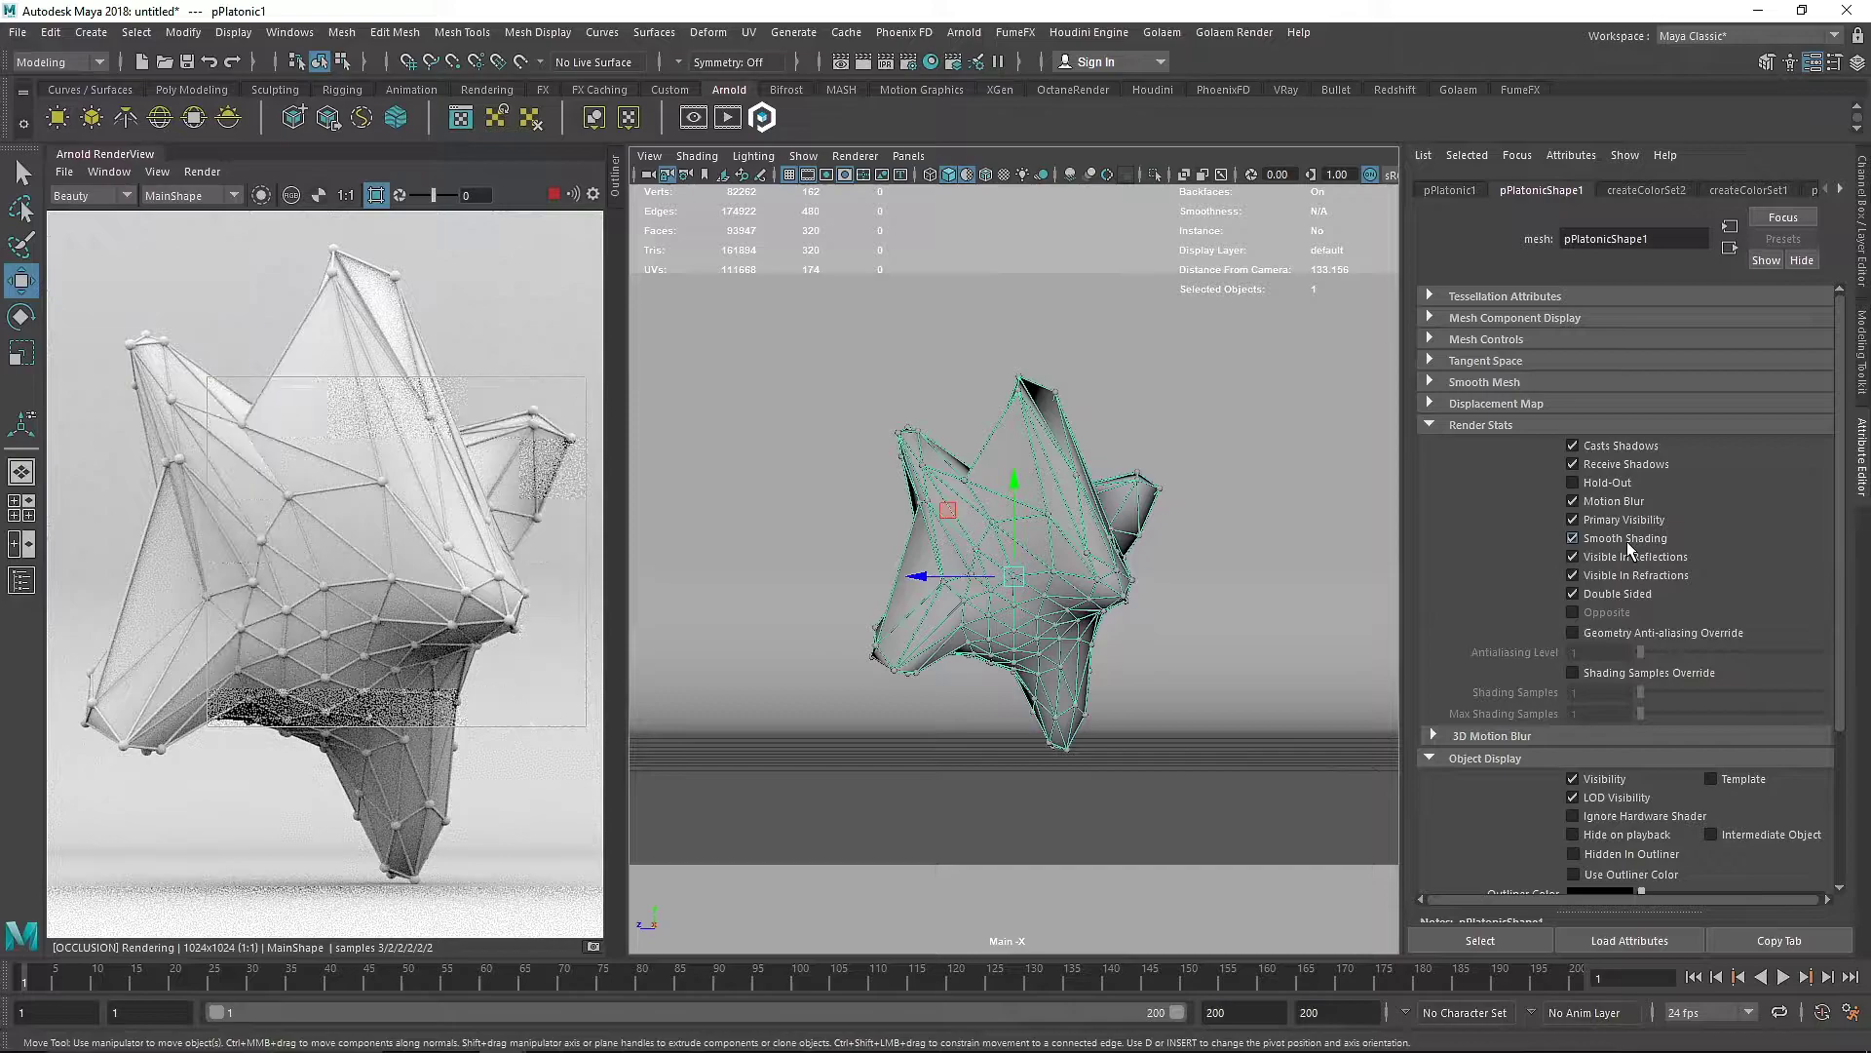
left_click(1627, 539)
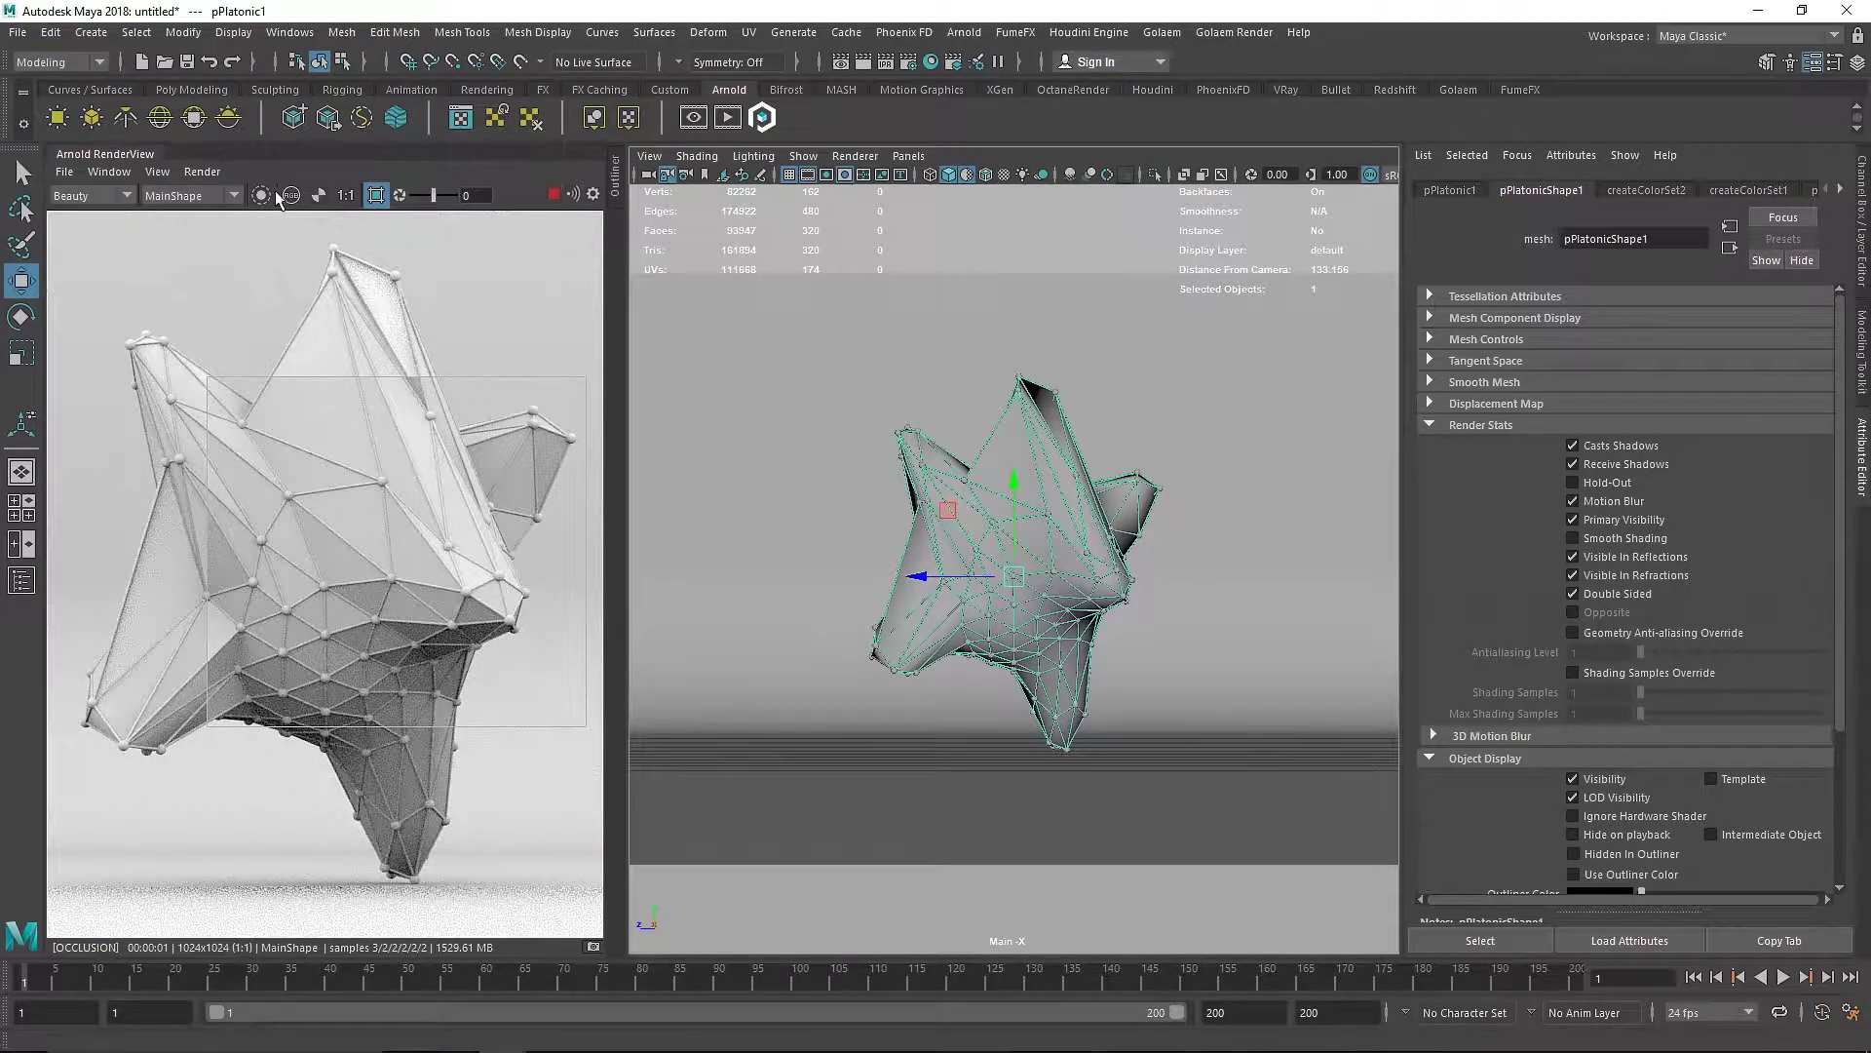
Remove the render crop region, zoom out to the whole structure and set debug shading to Disabled
left_click(375, 195)
scroll(478, 299, "down", 2)
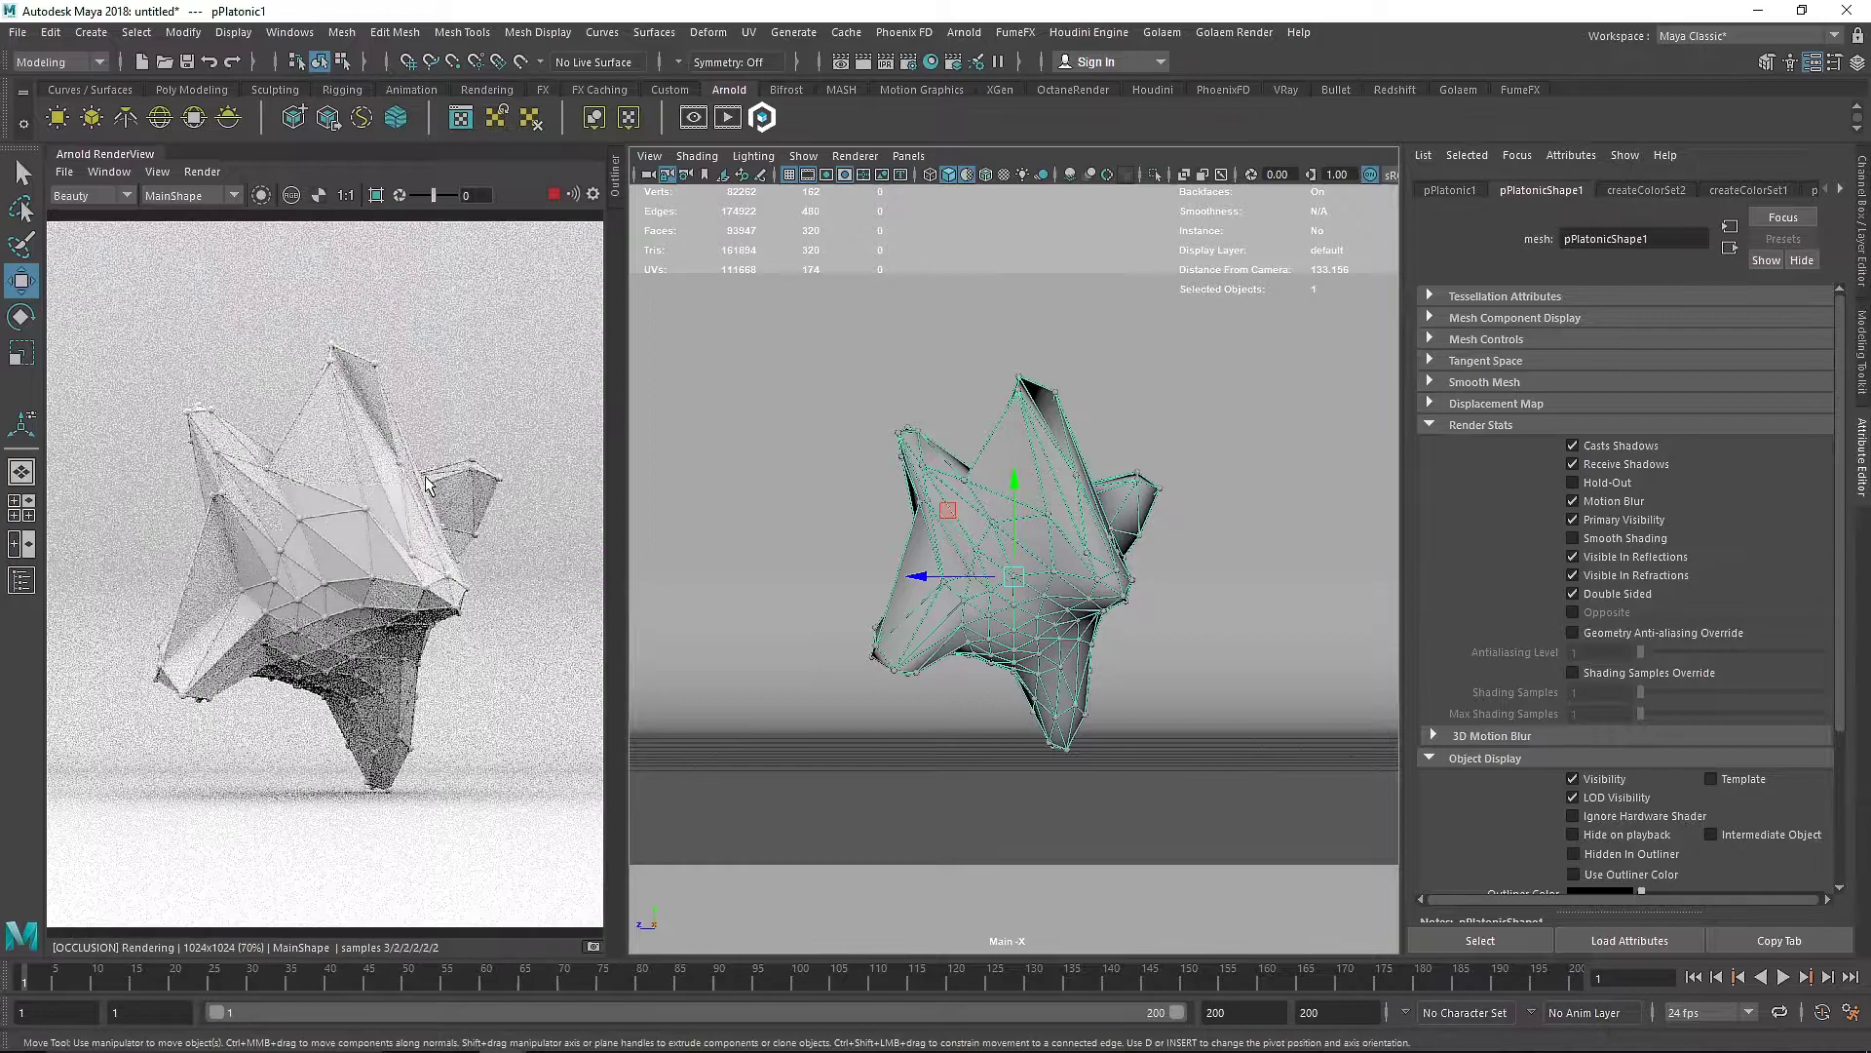
left_click(201, 171)
mouse_move(324, 400)
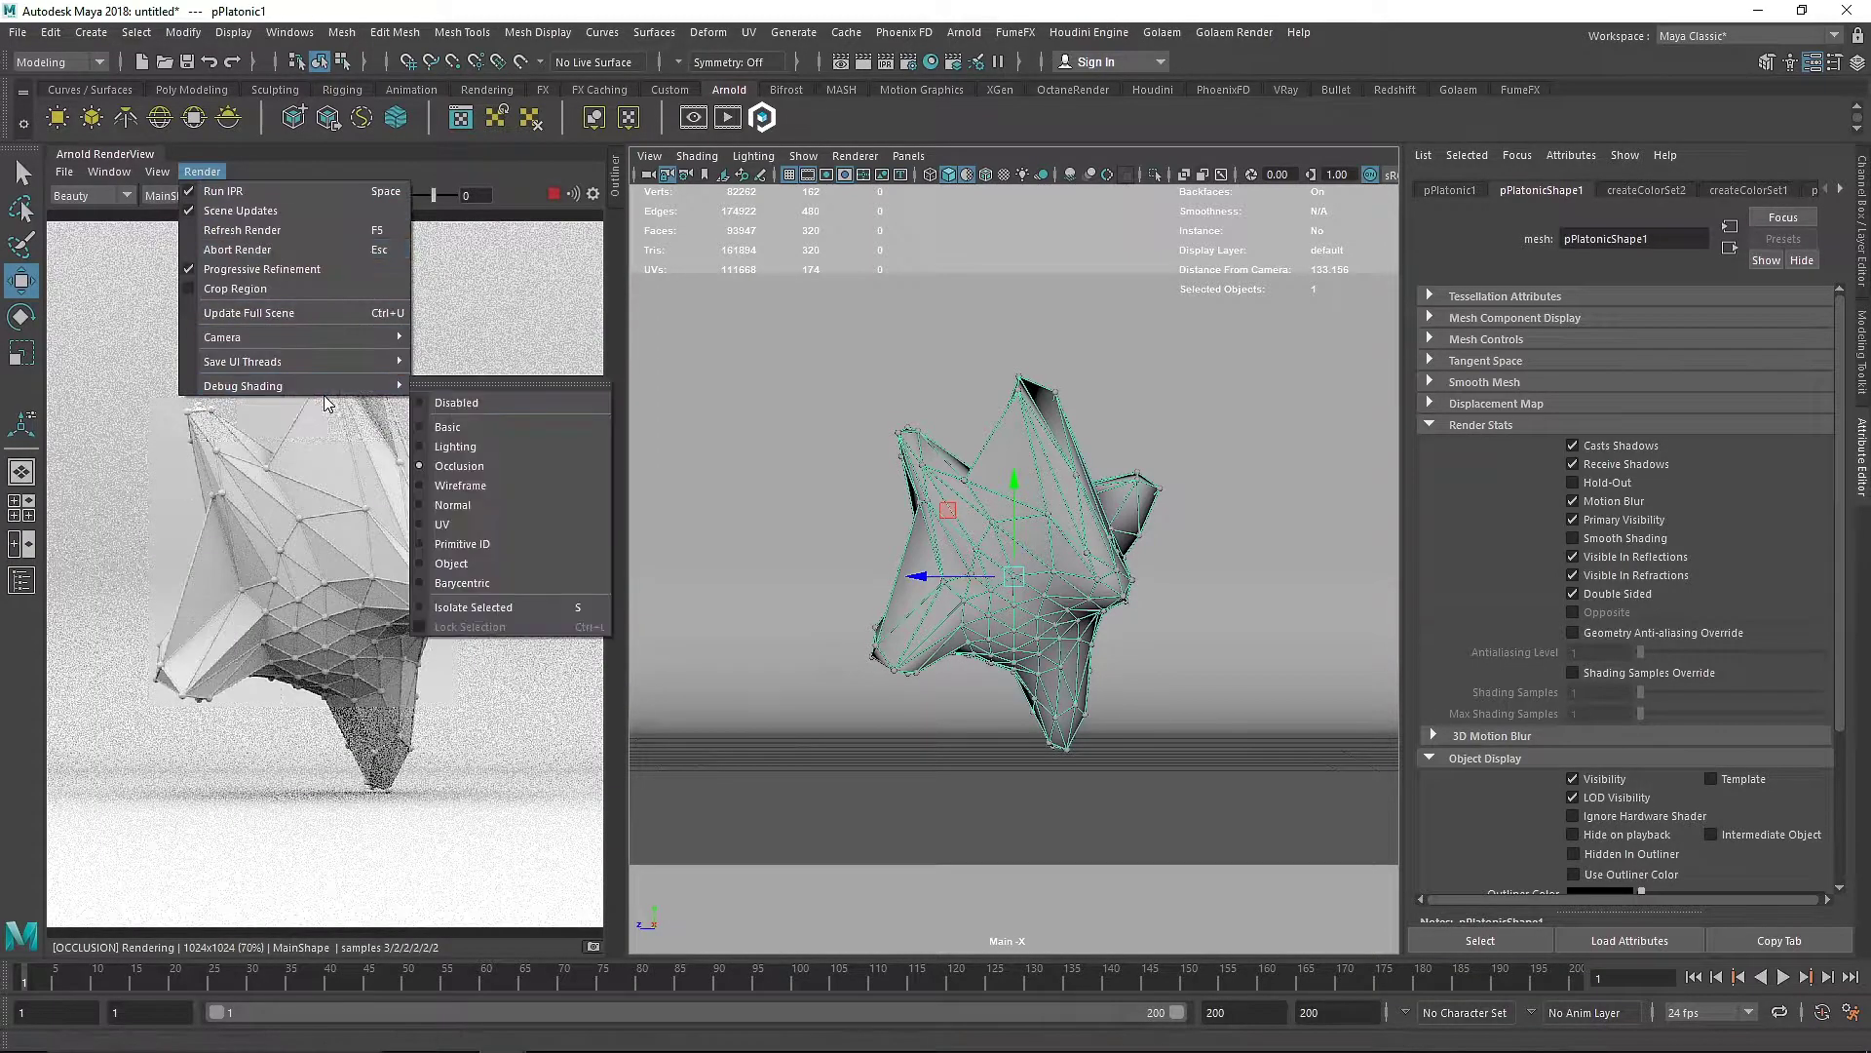
left_click(482, 404)
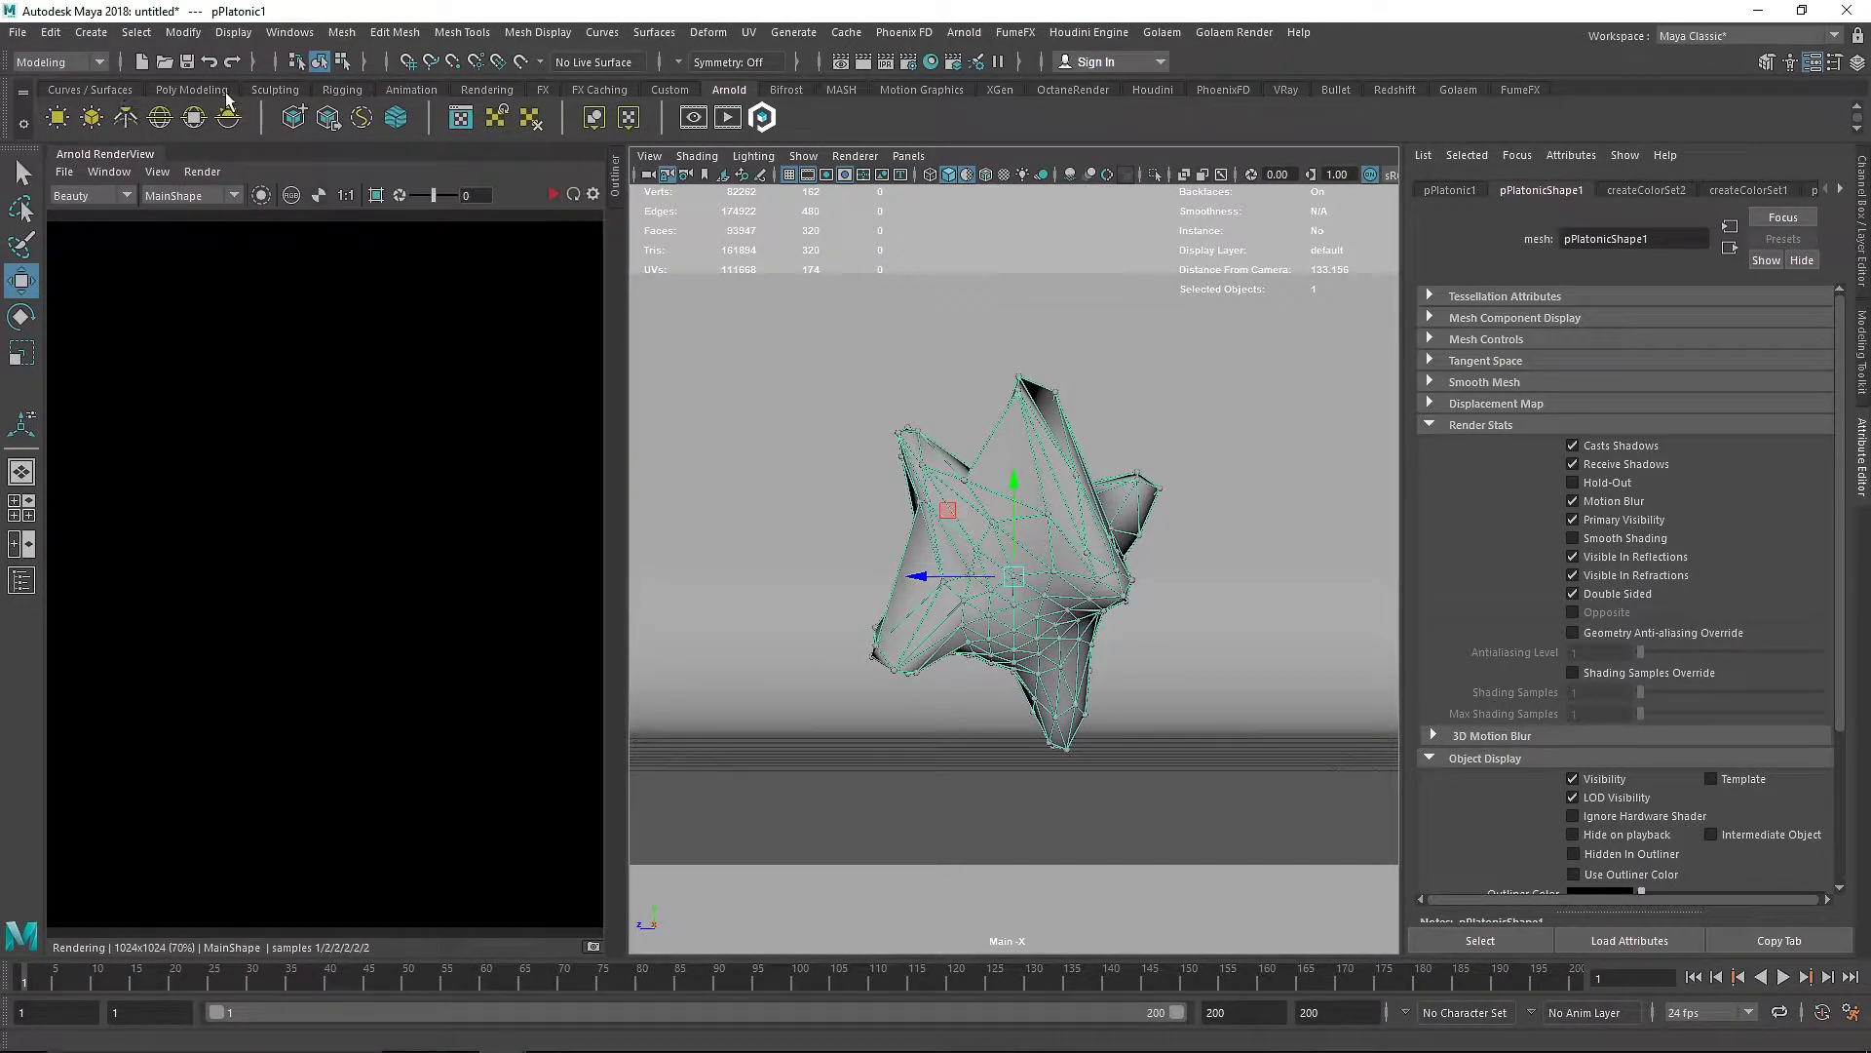
Create a directional light and move it up and to the side of the spiked mesh
left_click(473, 90)
left_click(91, 116)
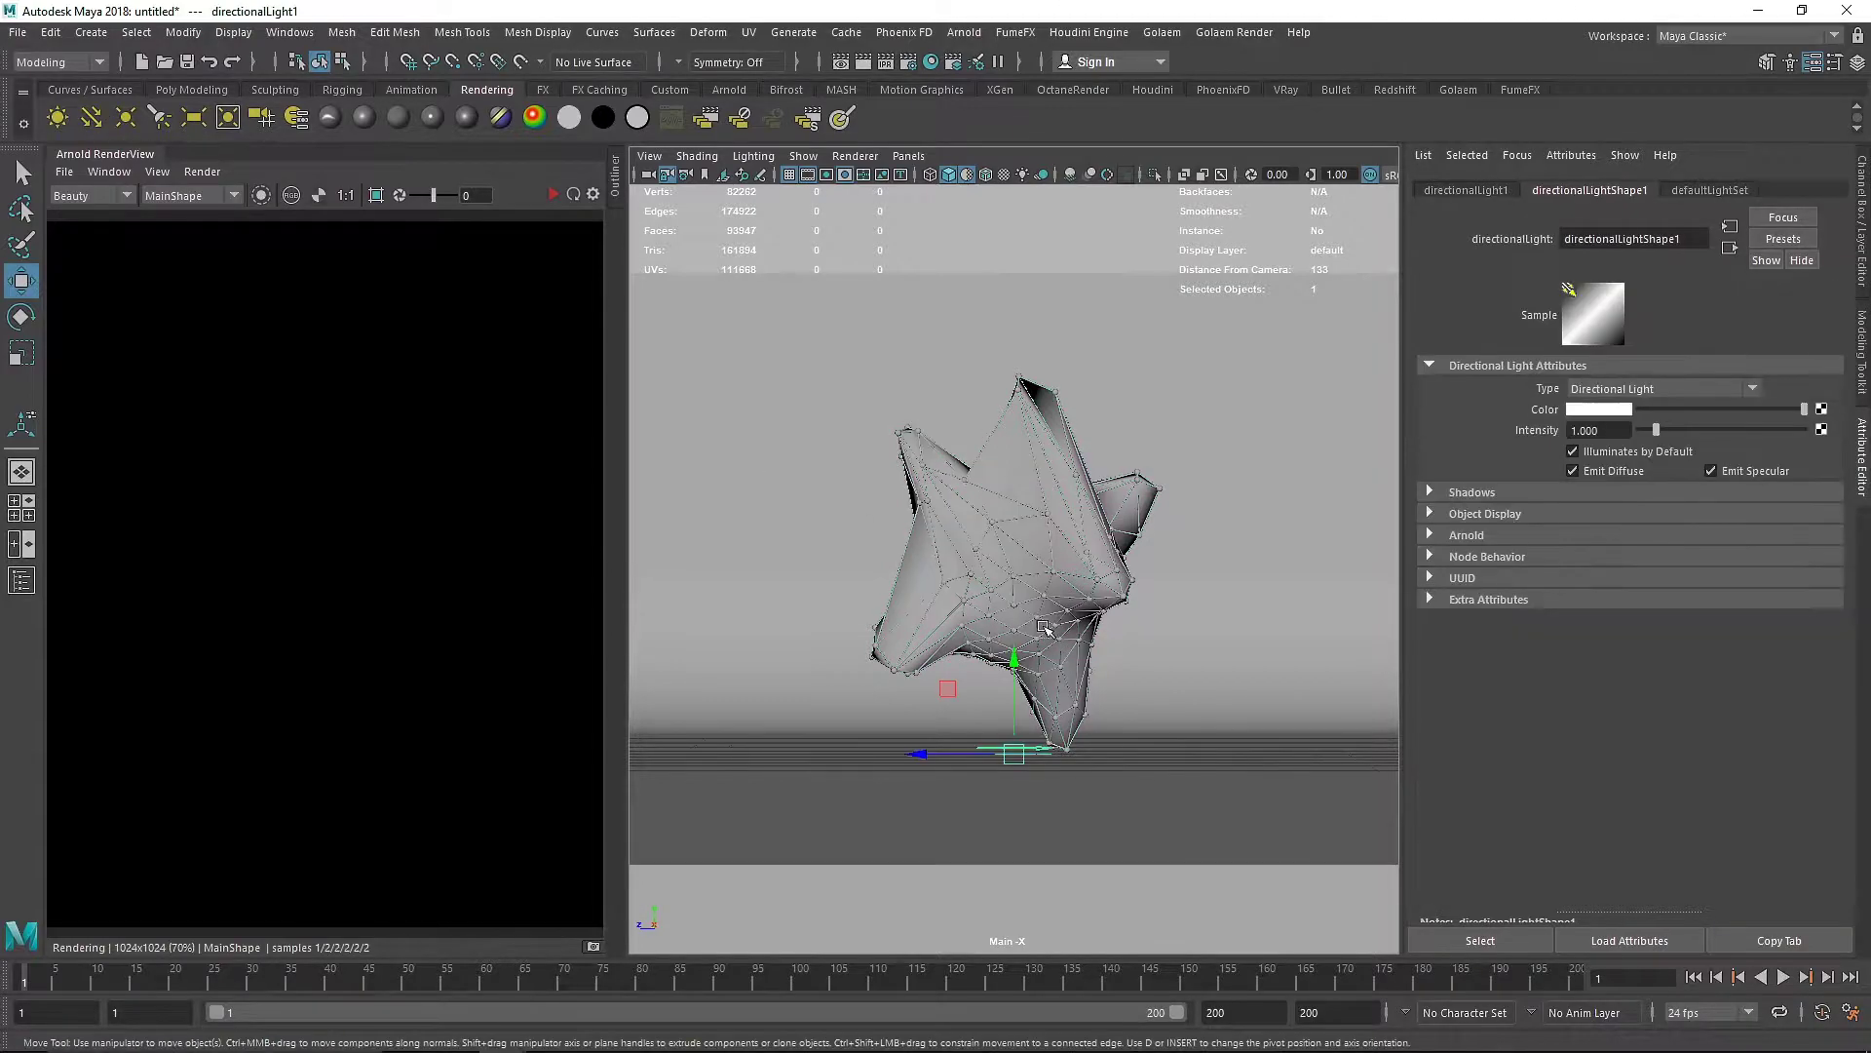
left_click_drag(1011, 655, 987, 370)
left_click_drag(922, 471, 810, 419)
Start the interactive render and rotate the directional light to about -33, 24 and 4 degrees, aiming it at the structure
key("e")
left_click(572, 195)
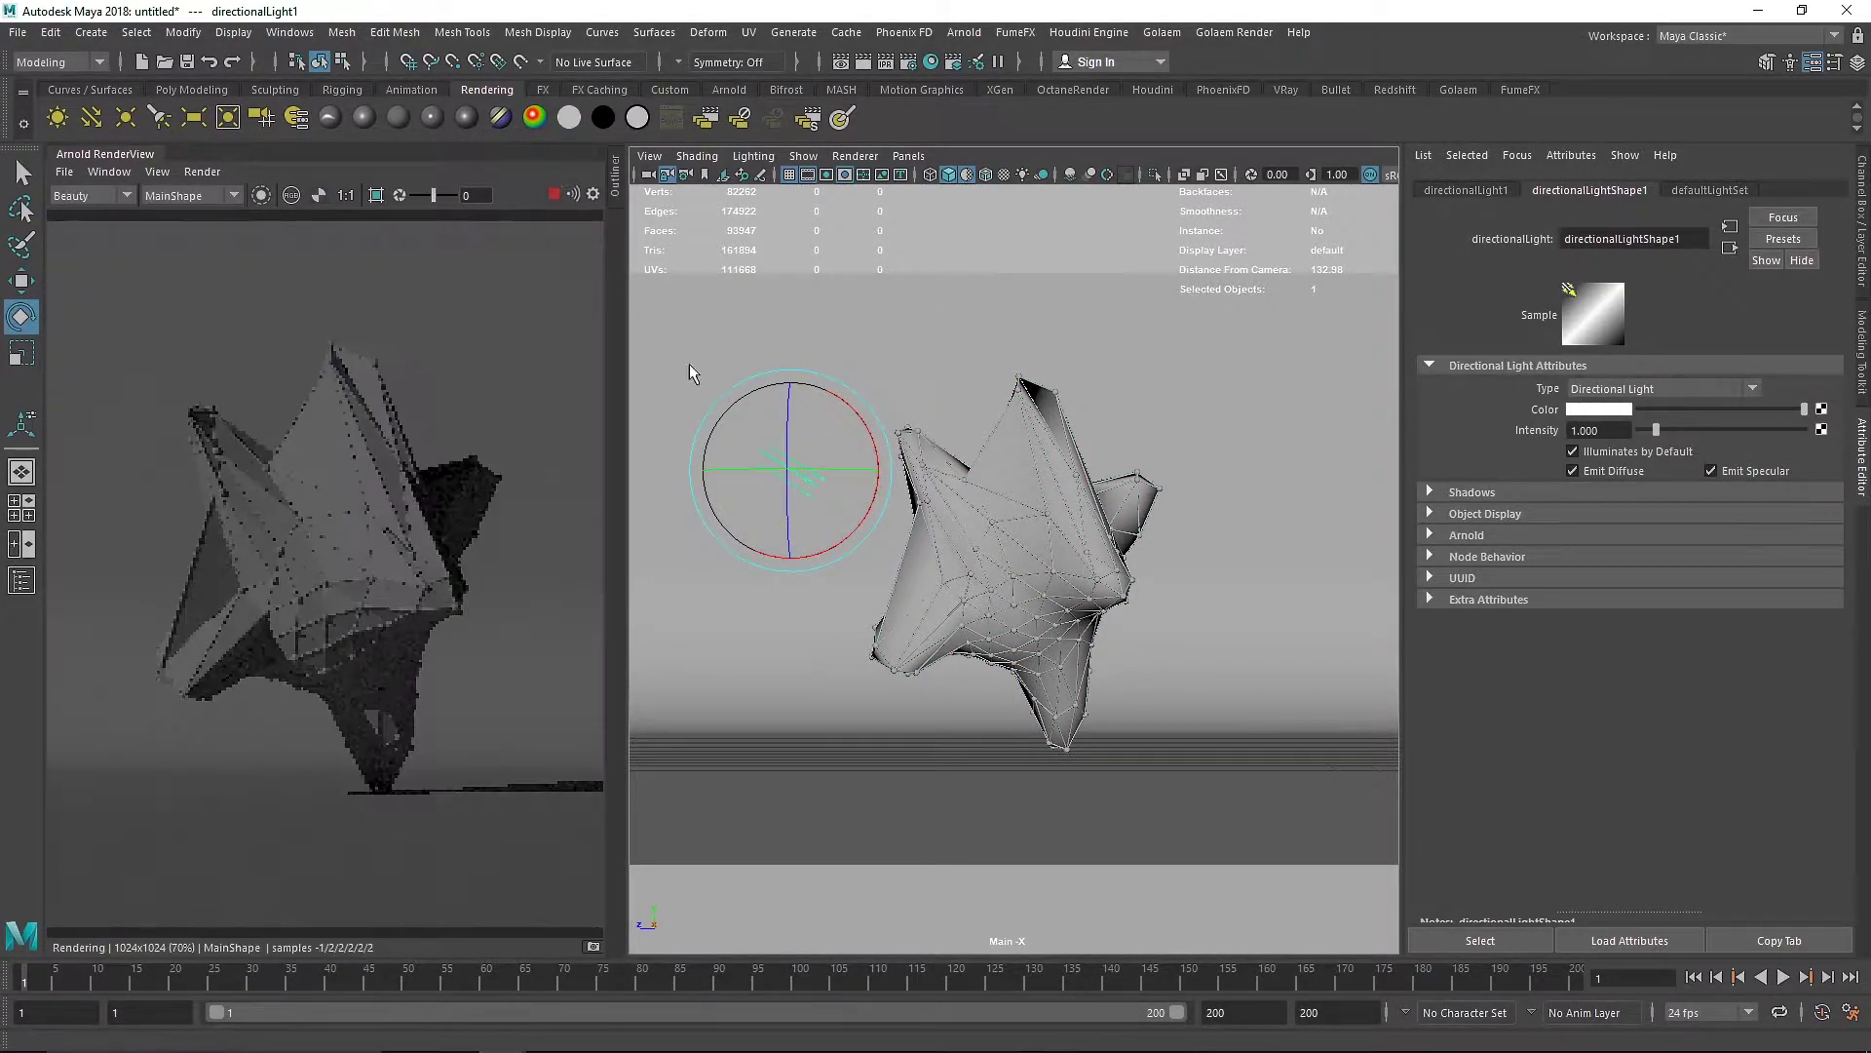
left_click_drag(815, 506, 788, 506)
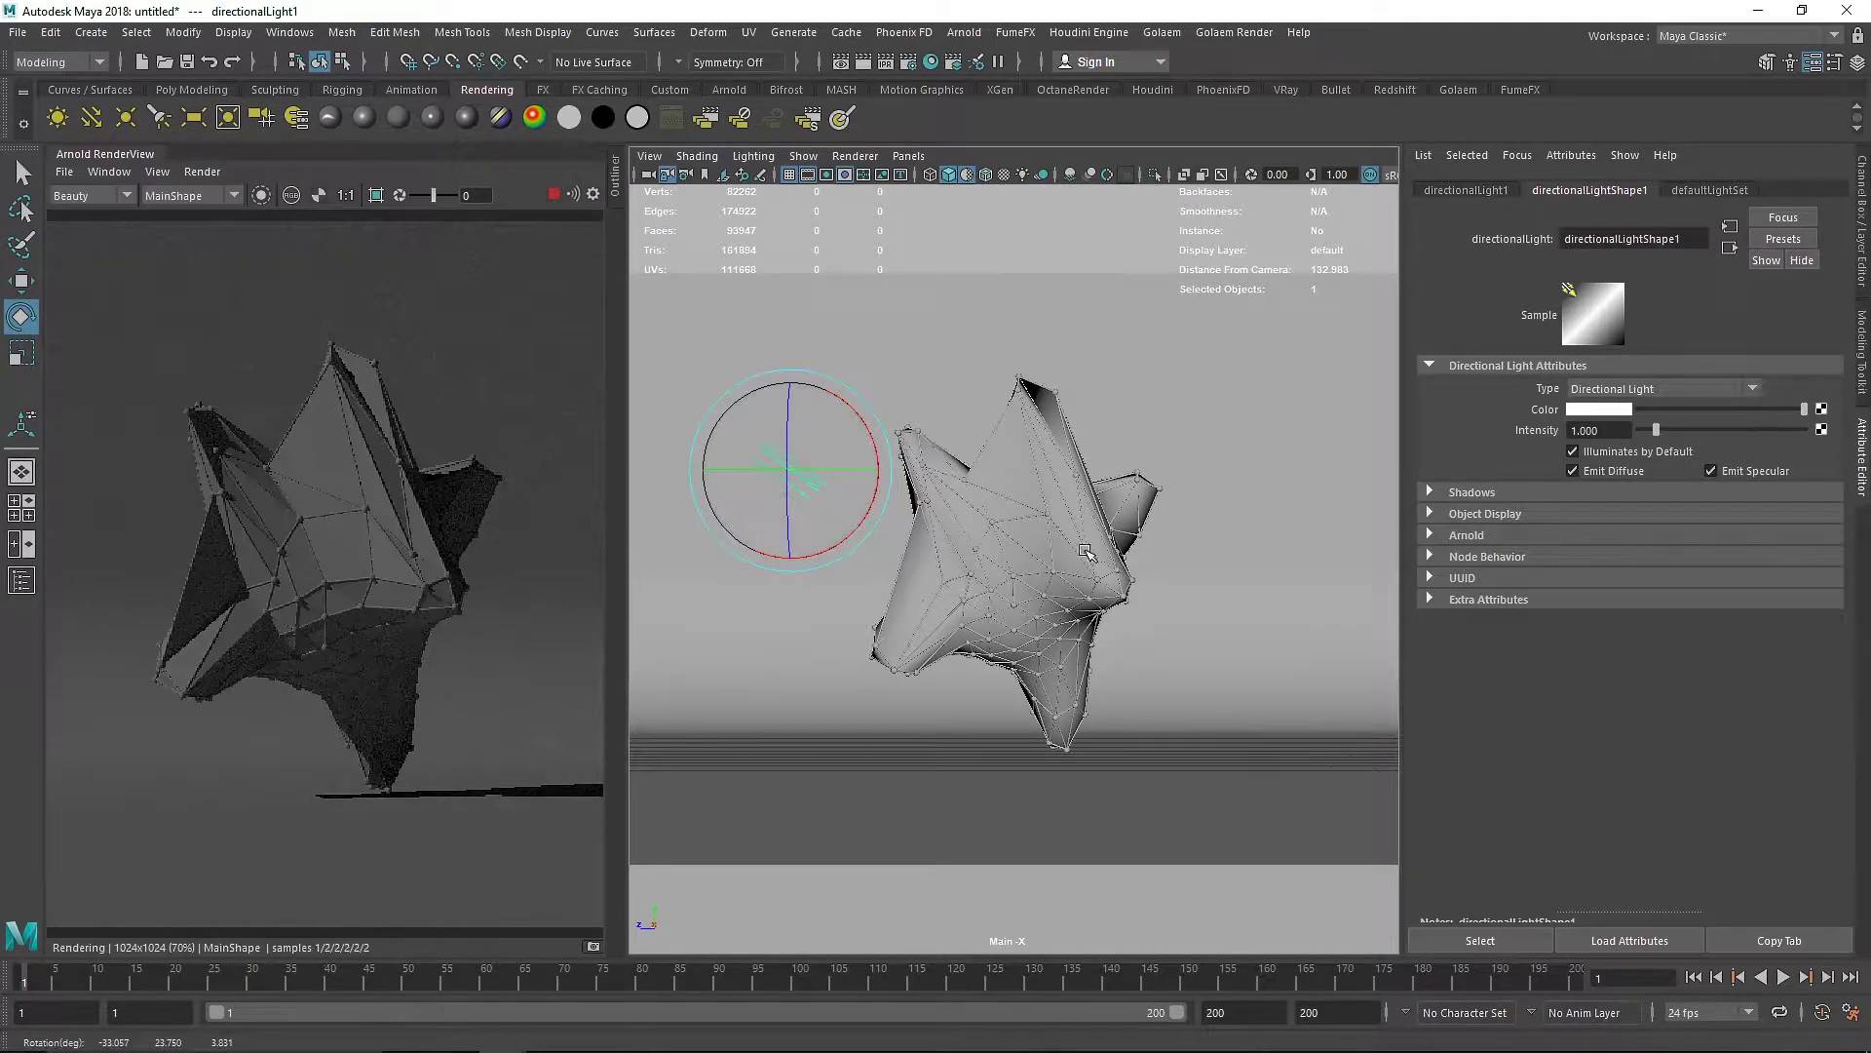
Set the directional light's Arnold samples to 5
left_click(1569, 556)
left_click(1551, 535)
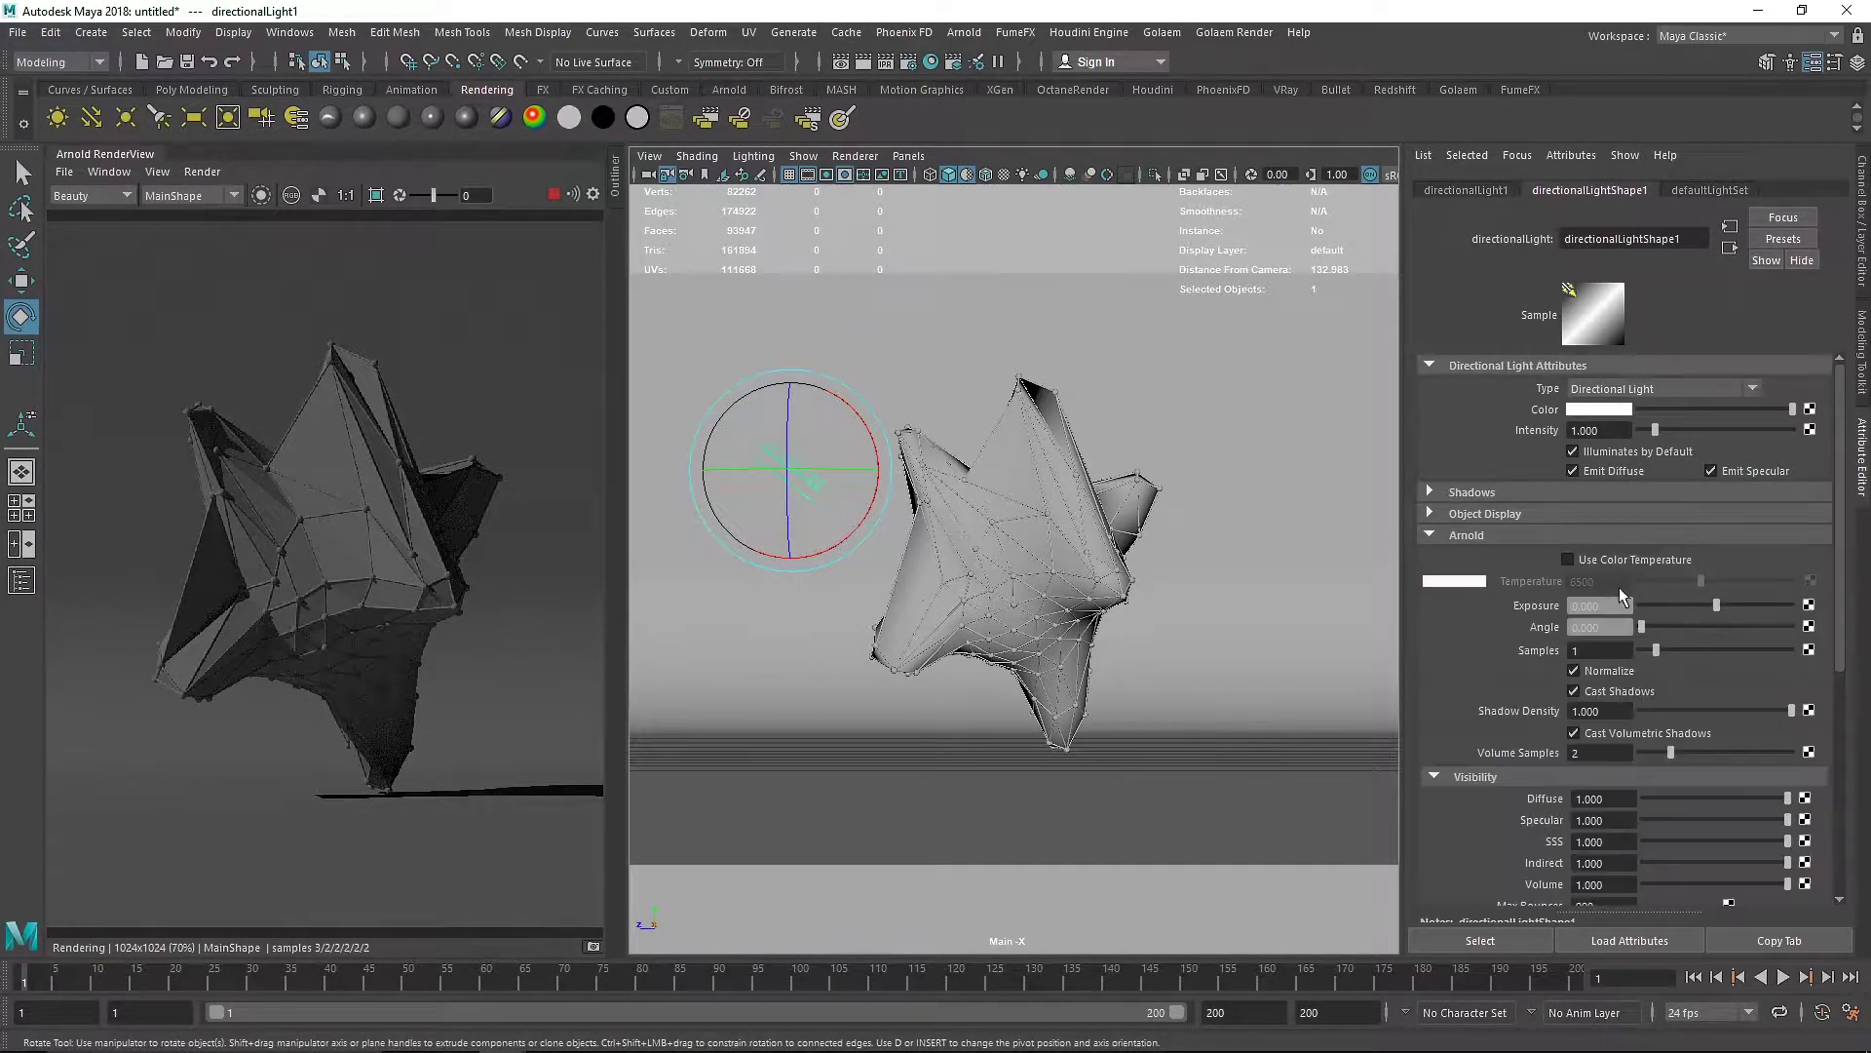
key("Return")
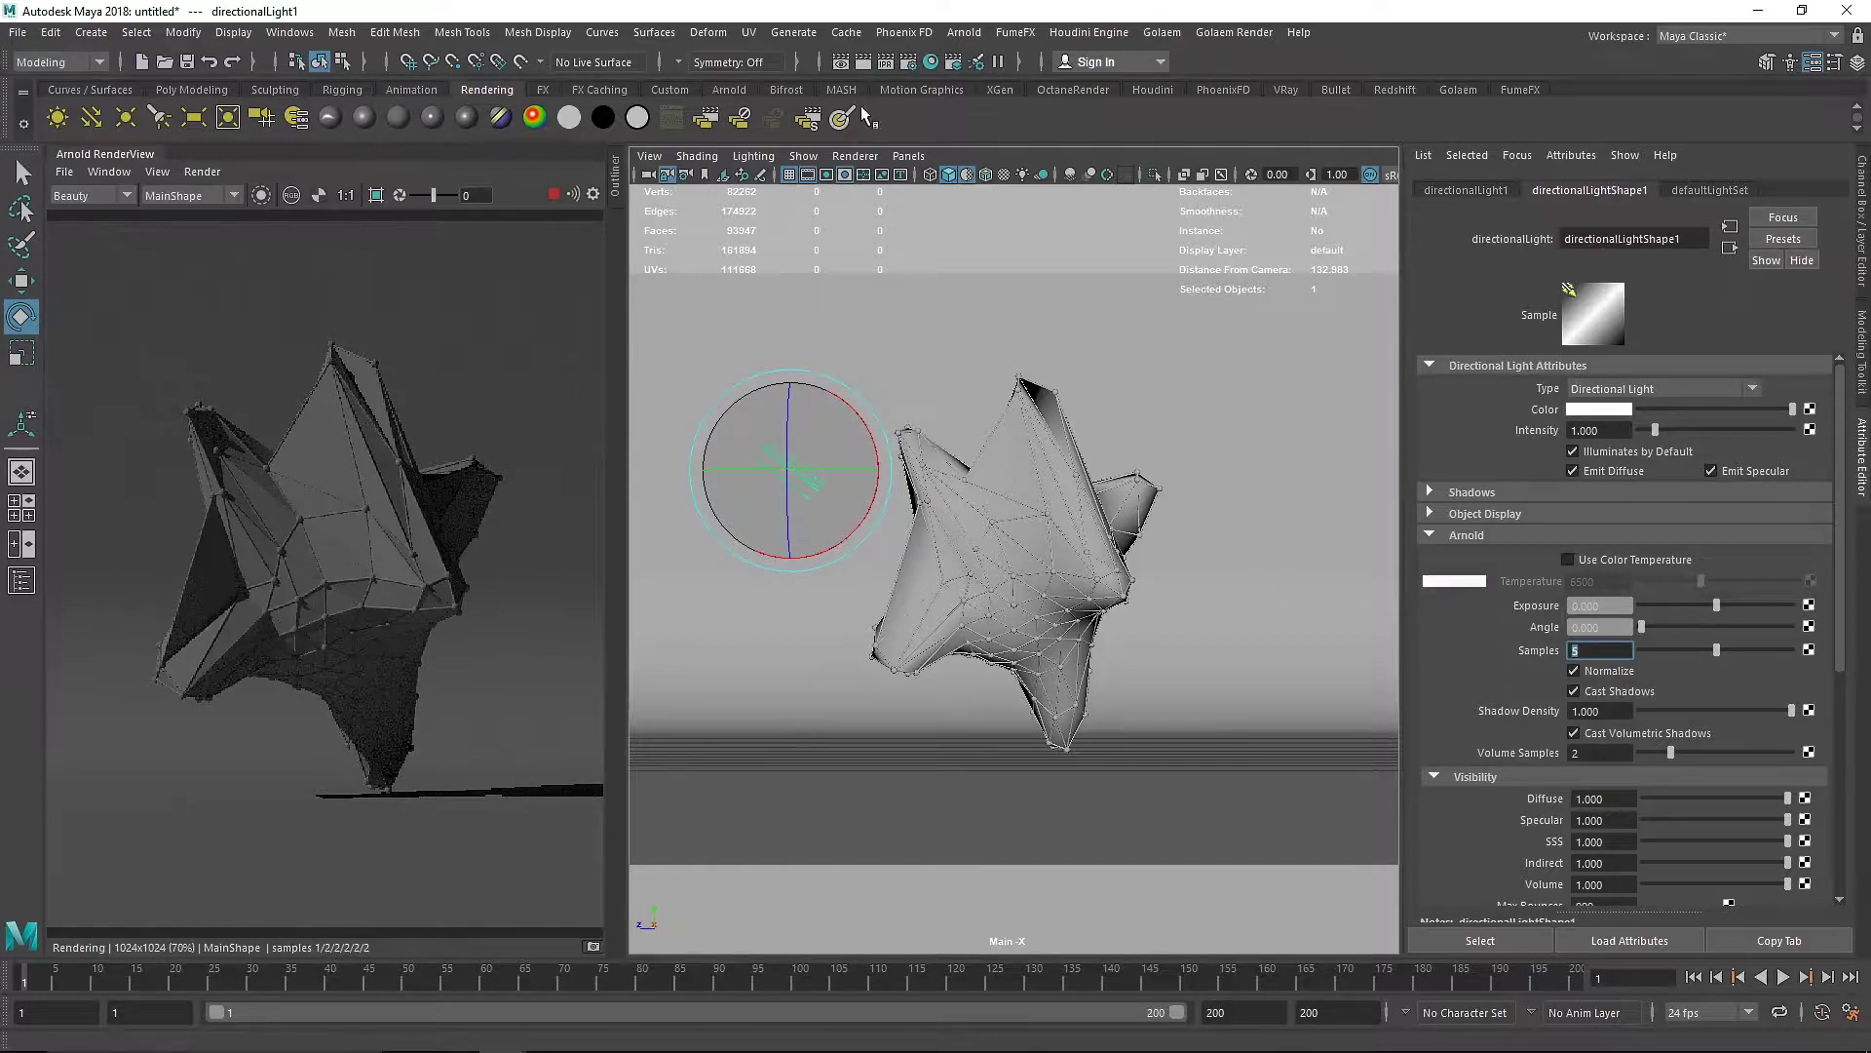
Add an Arnold skydome light and fit the whole frame in the interactive render
left_click(729, 88)
left_click(159, 117)
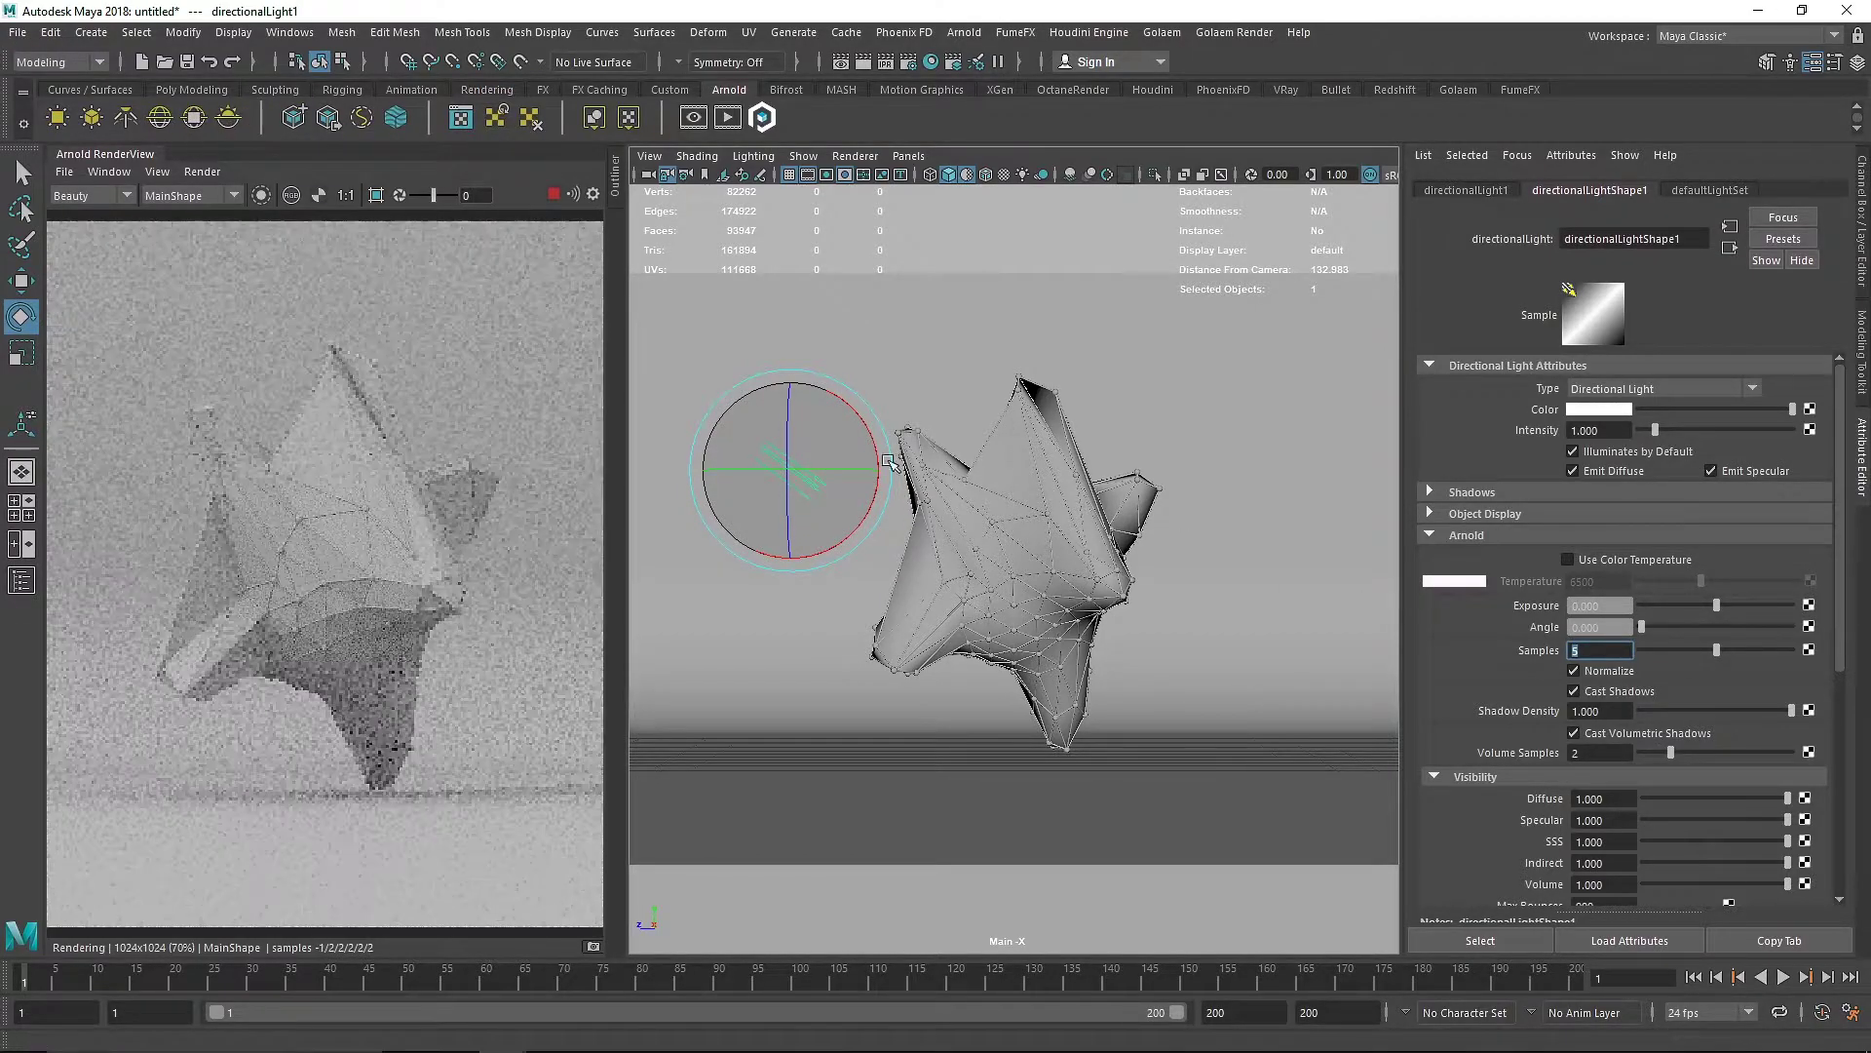
scroll(508, 296, "down", 2)
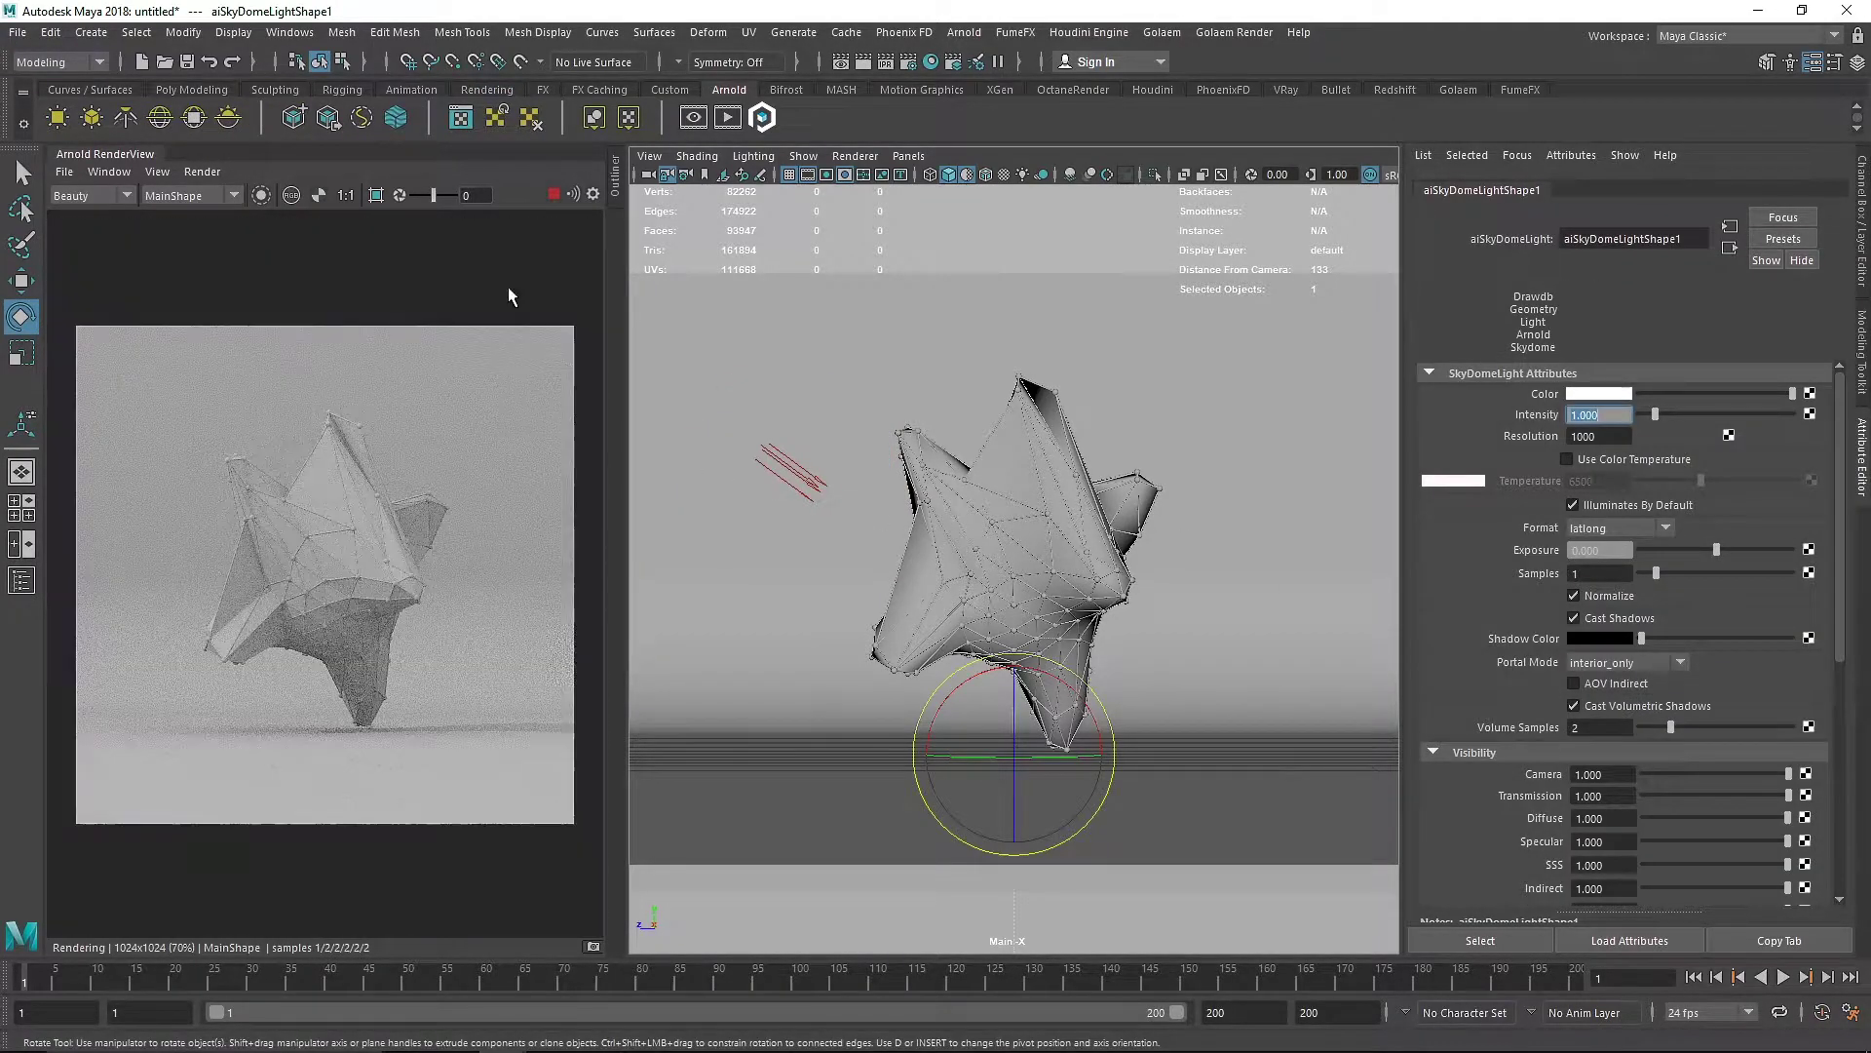
Assign a new aiStandardSurface material to pPlatonic1 and name it Base
left_click(615, 181)
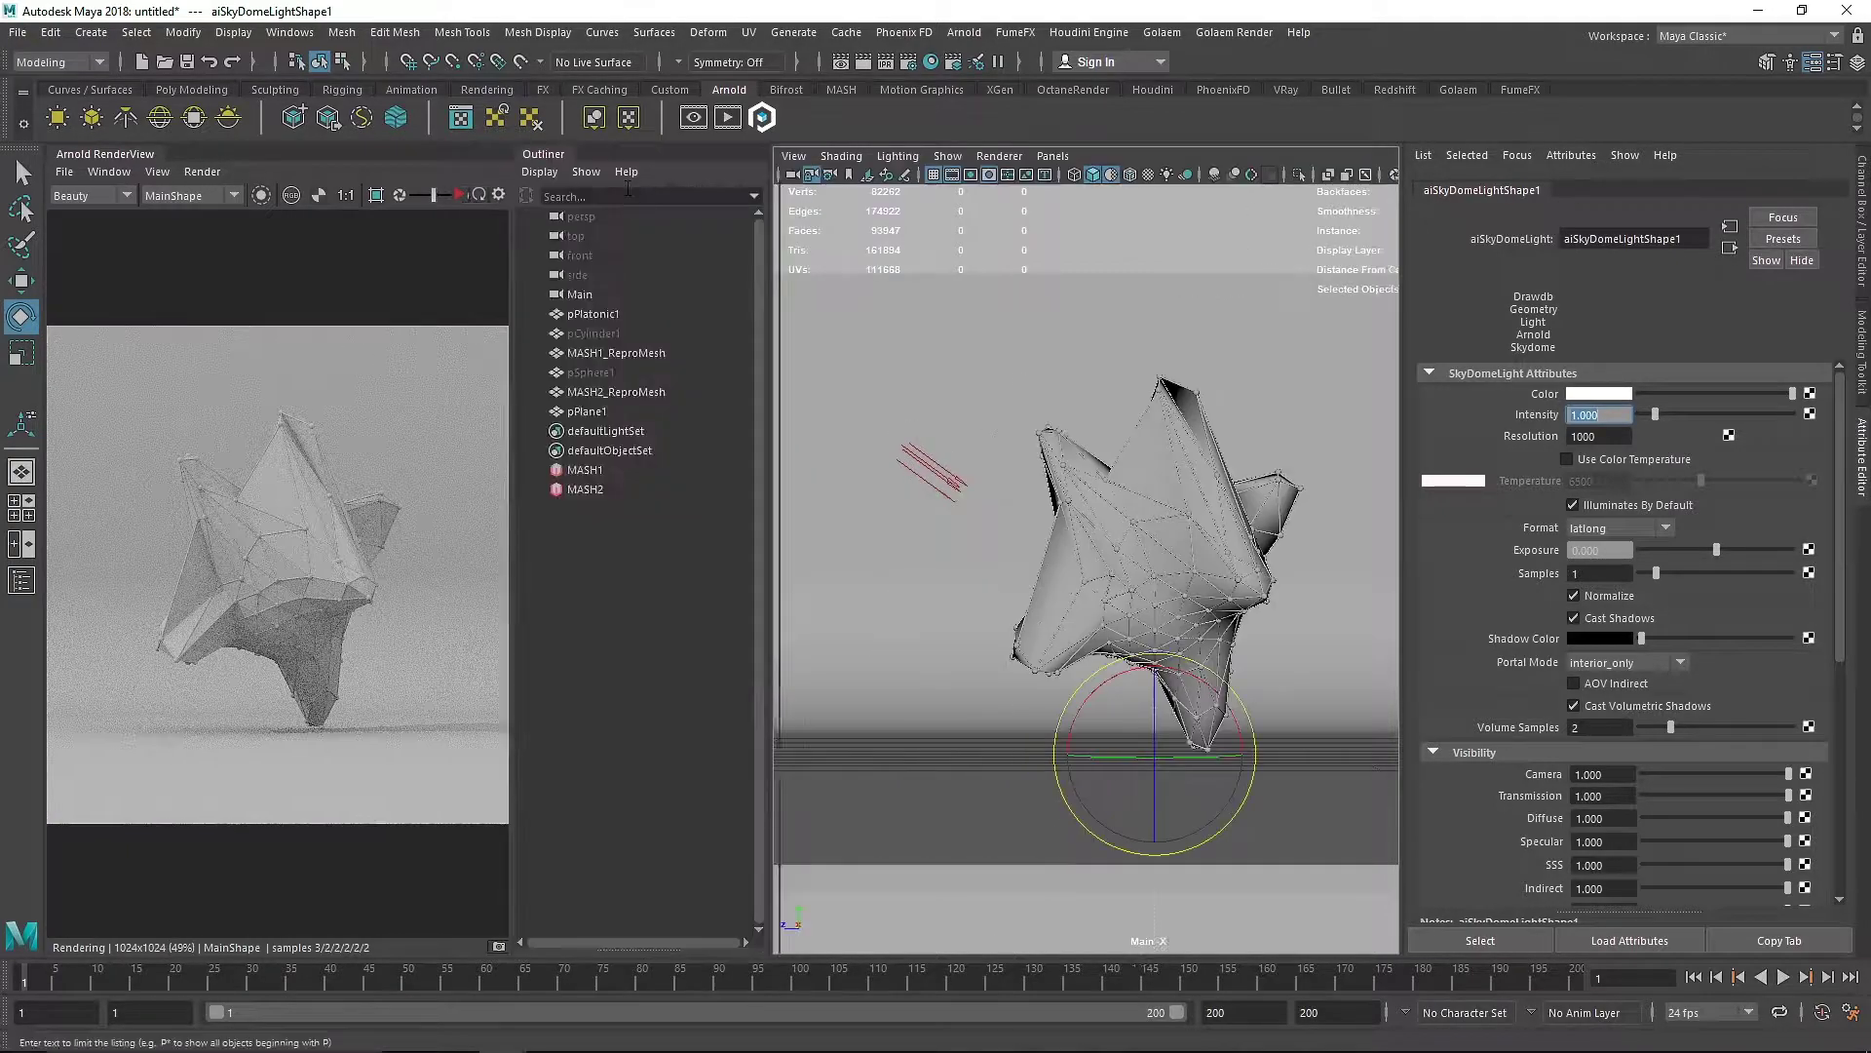
left_click(575, 316)
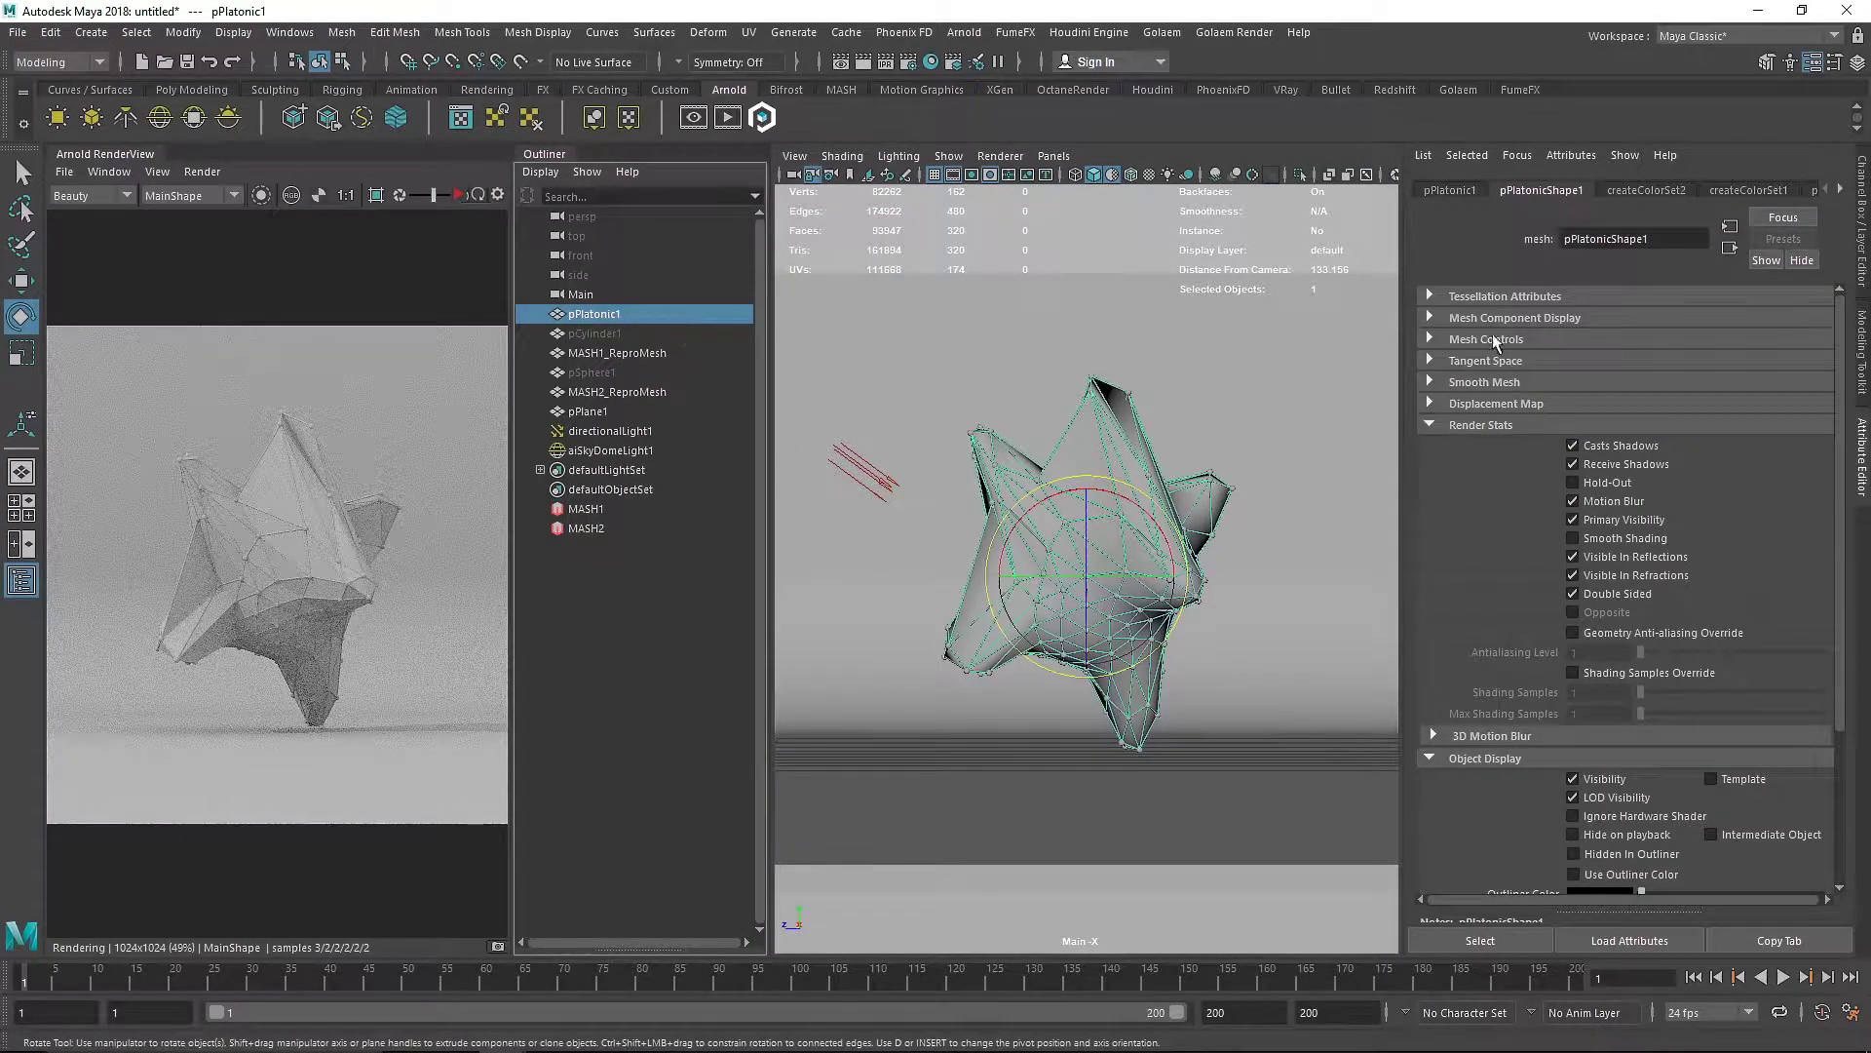
right_click_drag(1091, 472, 1092, 921)
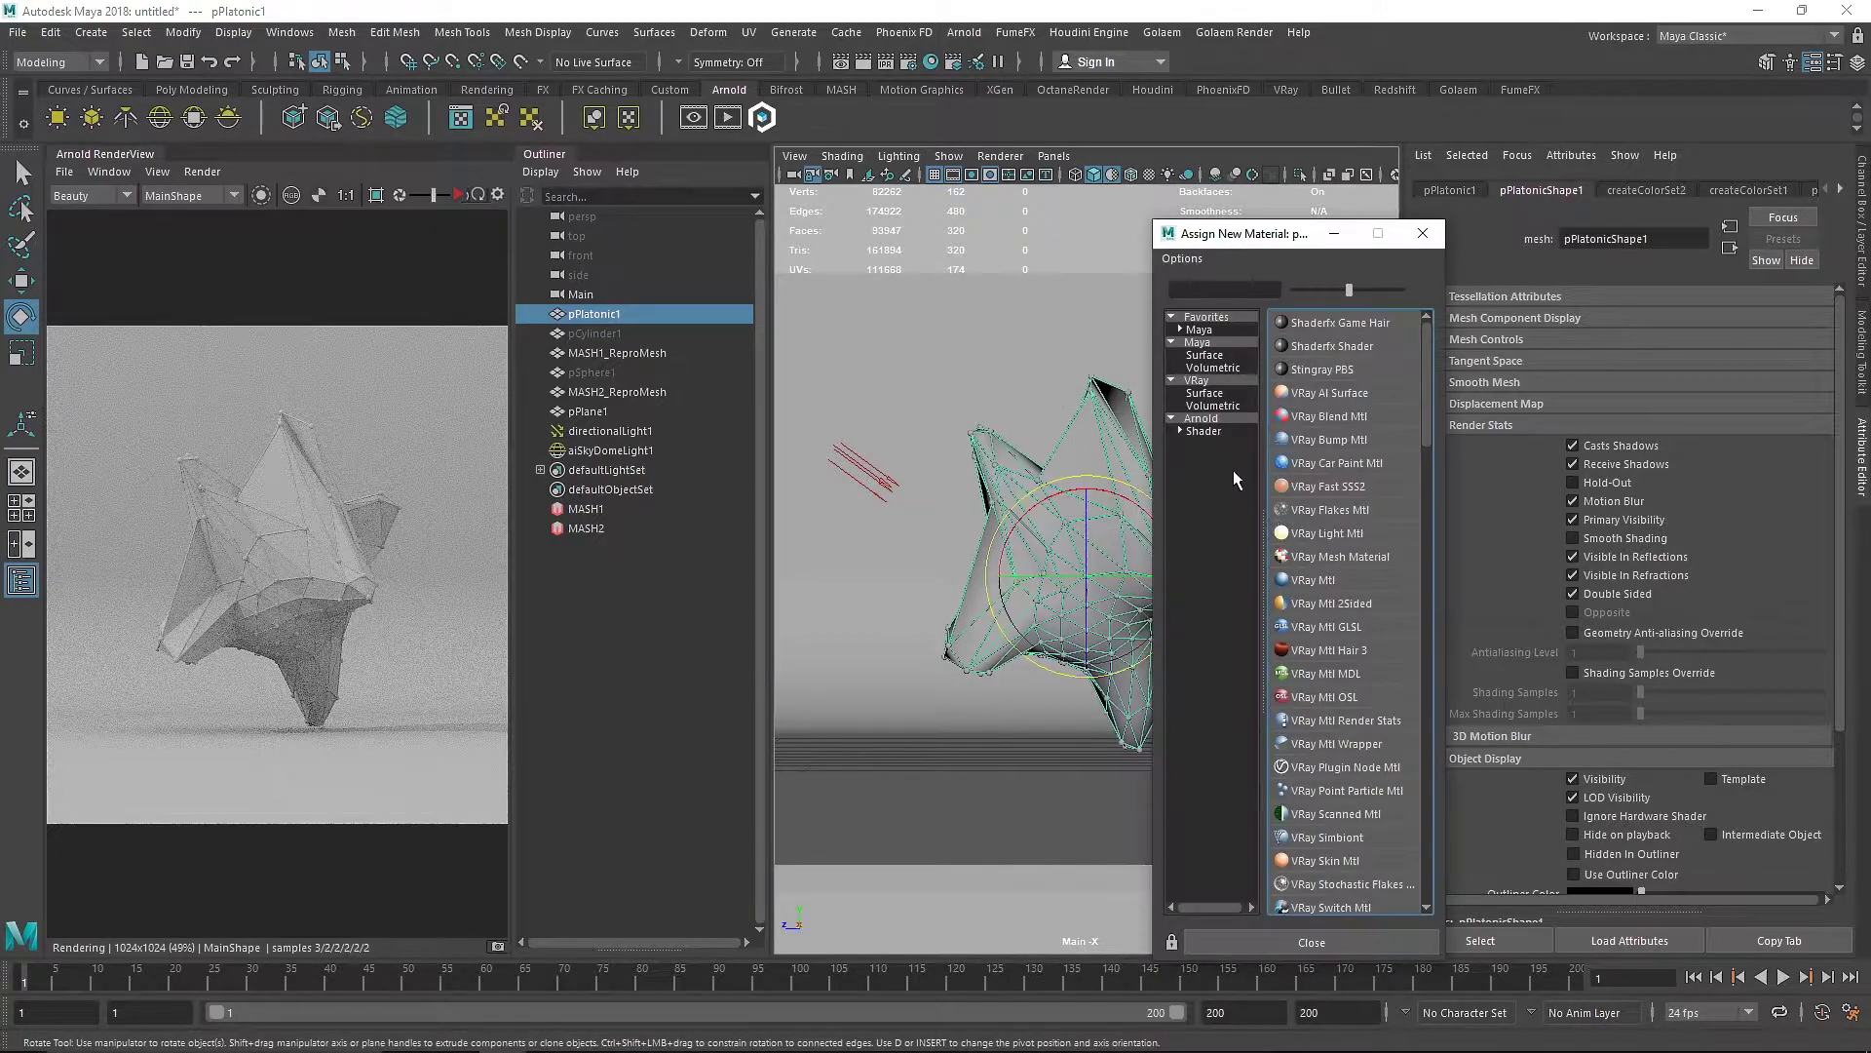
left_click(1218, 432)
left_click(1333, 463)
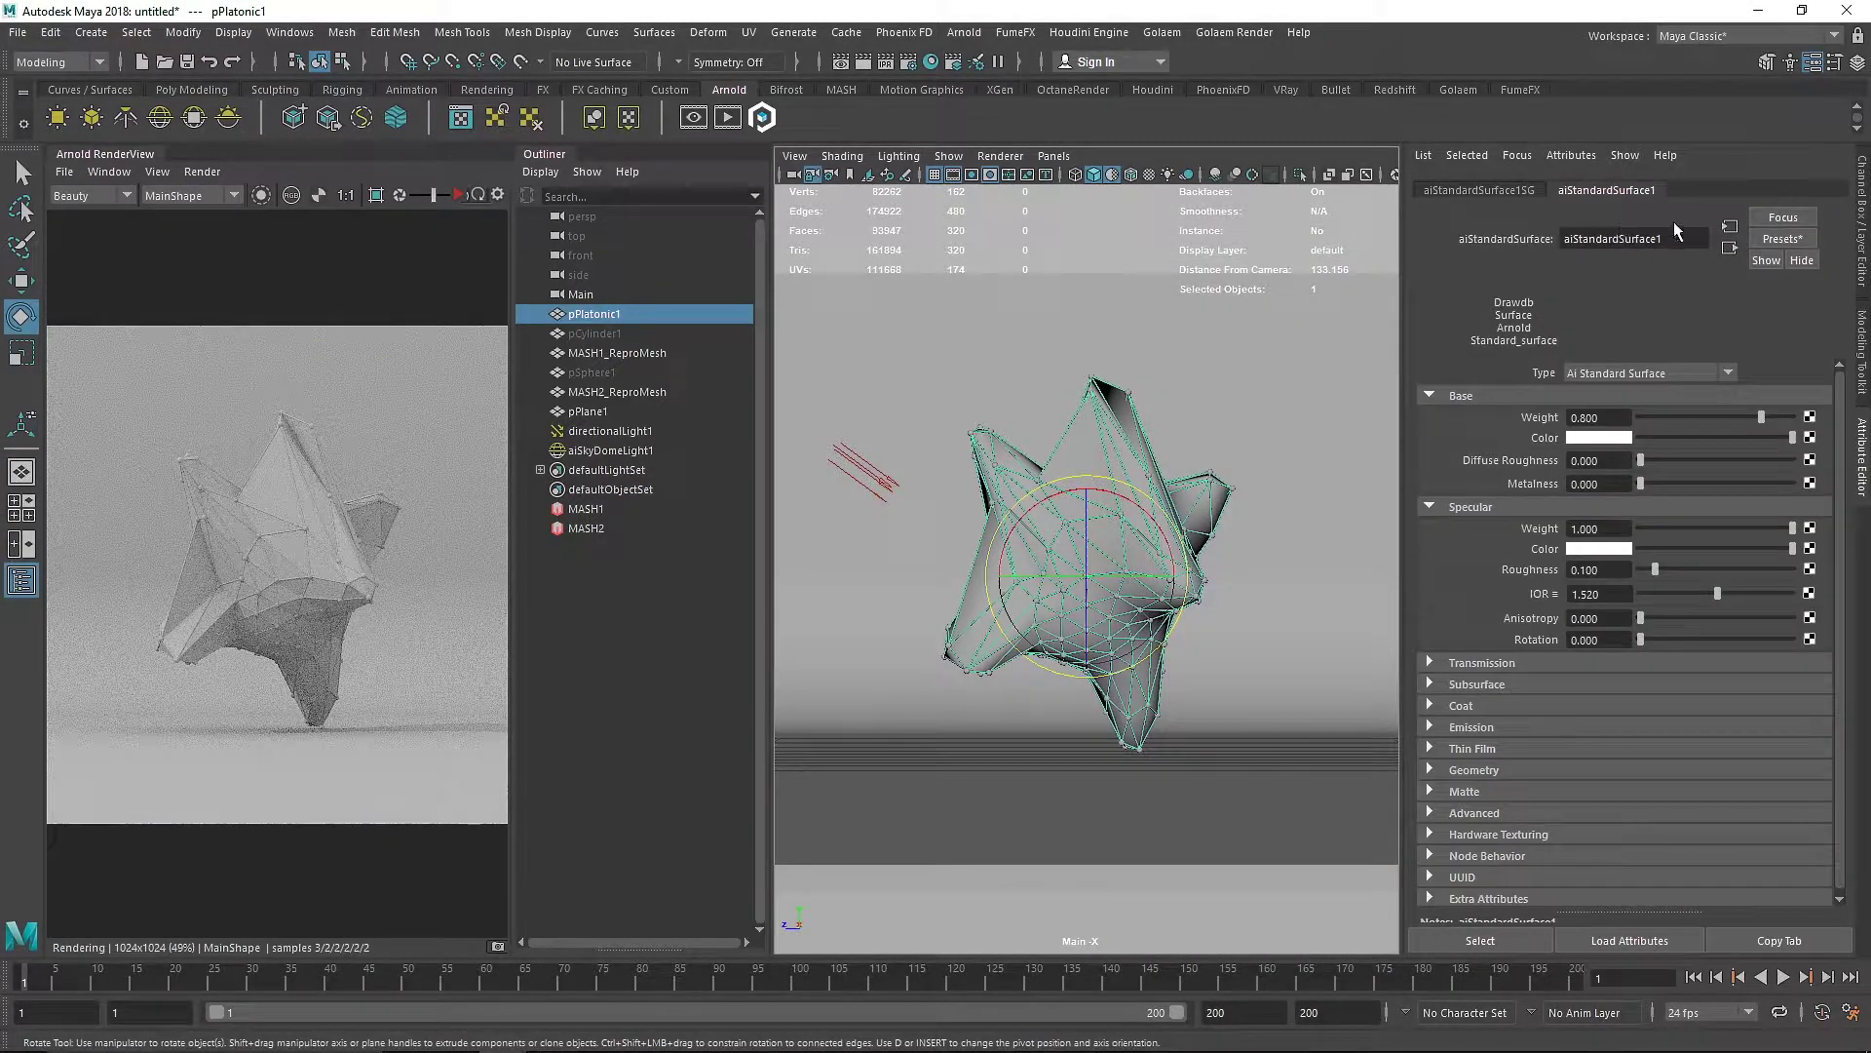
type("Plane")
key("Return")
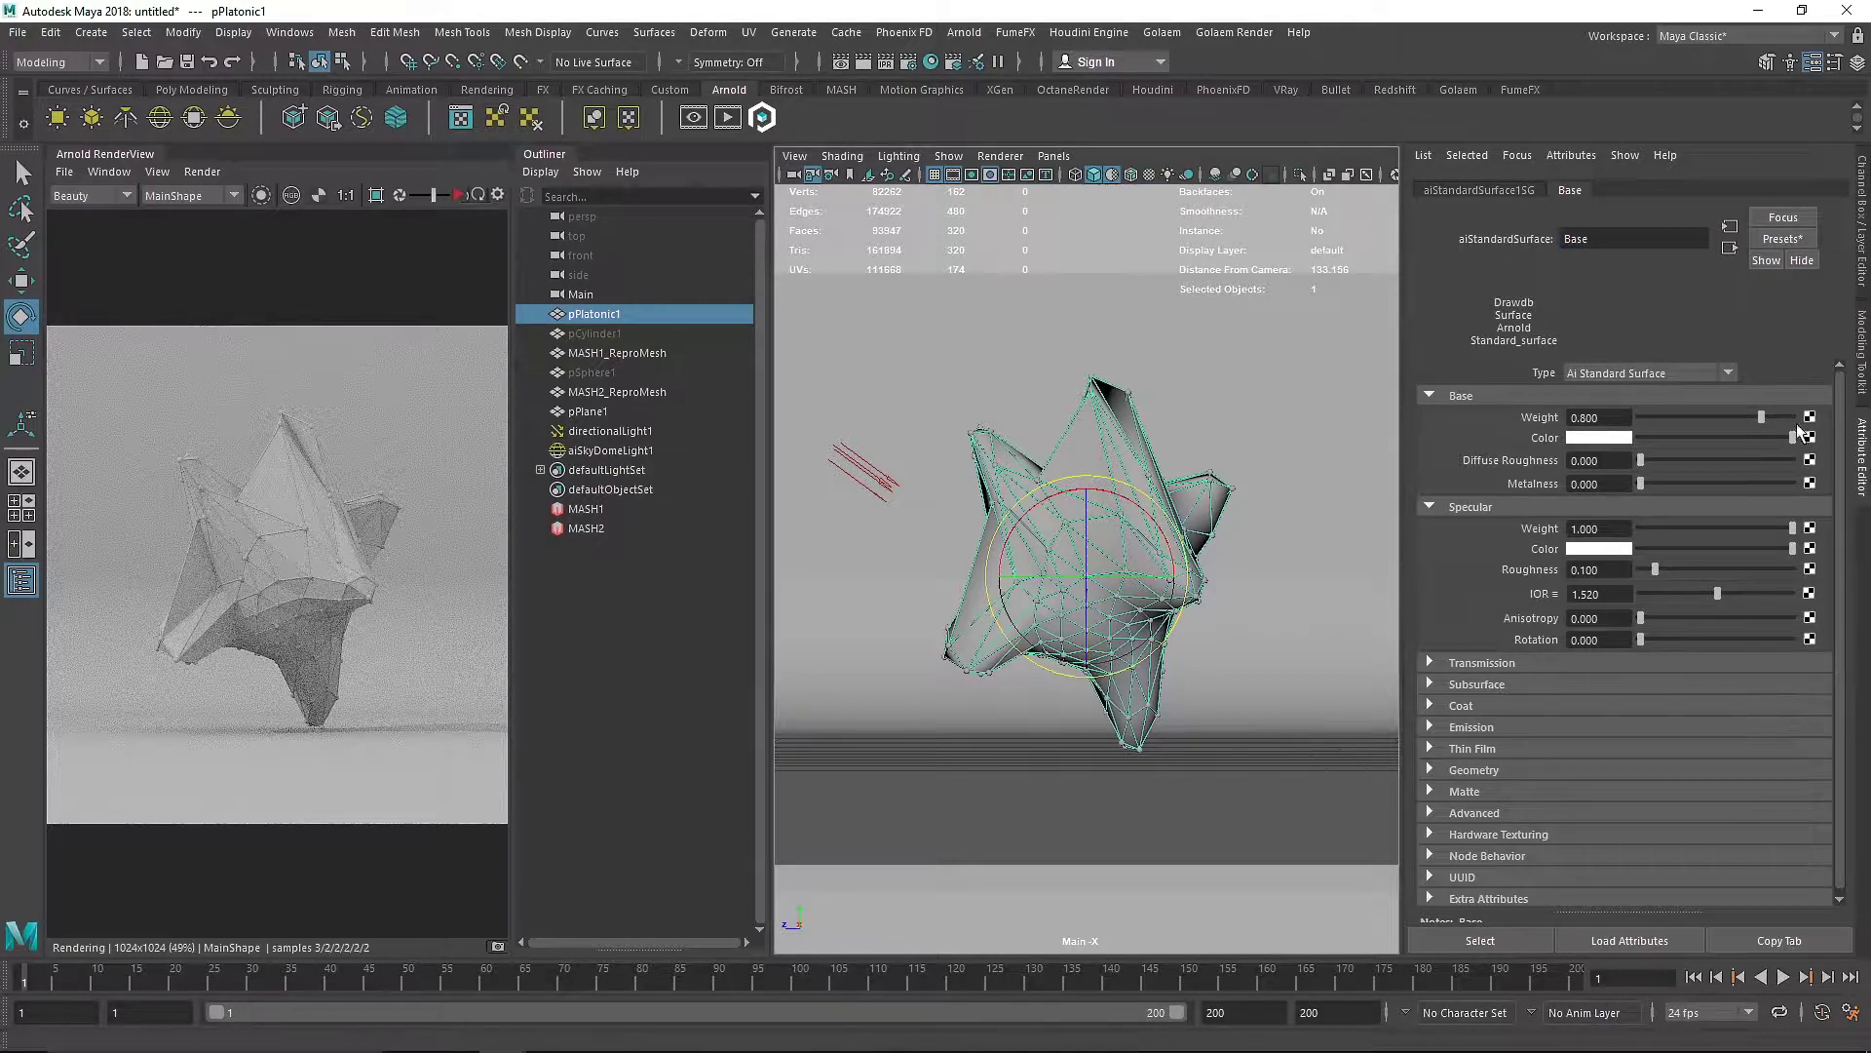
Set the Base material's base weight to 1, specular weight to 0.2 and specular roughness to 0.5
left_click(1609, 526)
type("0.2")
key("Tab")
type("0.5")
key("Return")
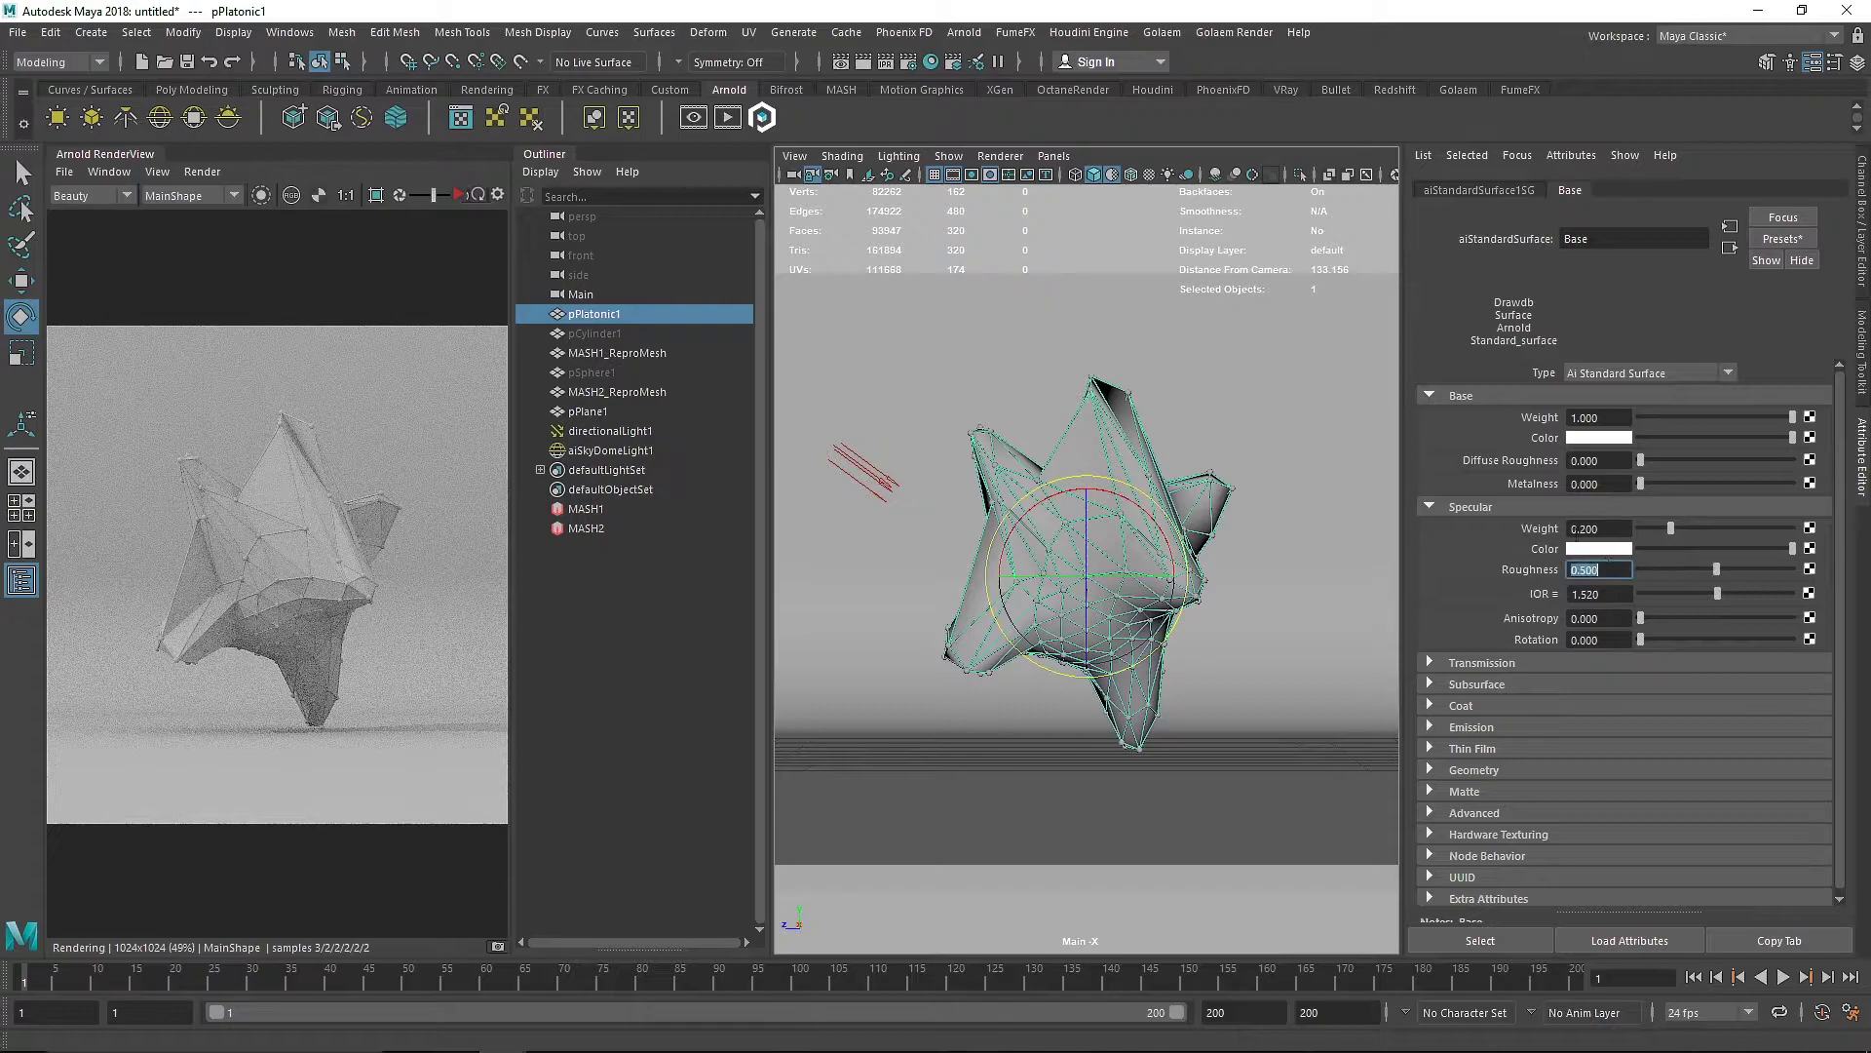
Try pale orange-yellow and dark blue as the Base material's colour in the interactive render, and settle on muted purple
left_click(1613, 439)
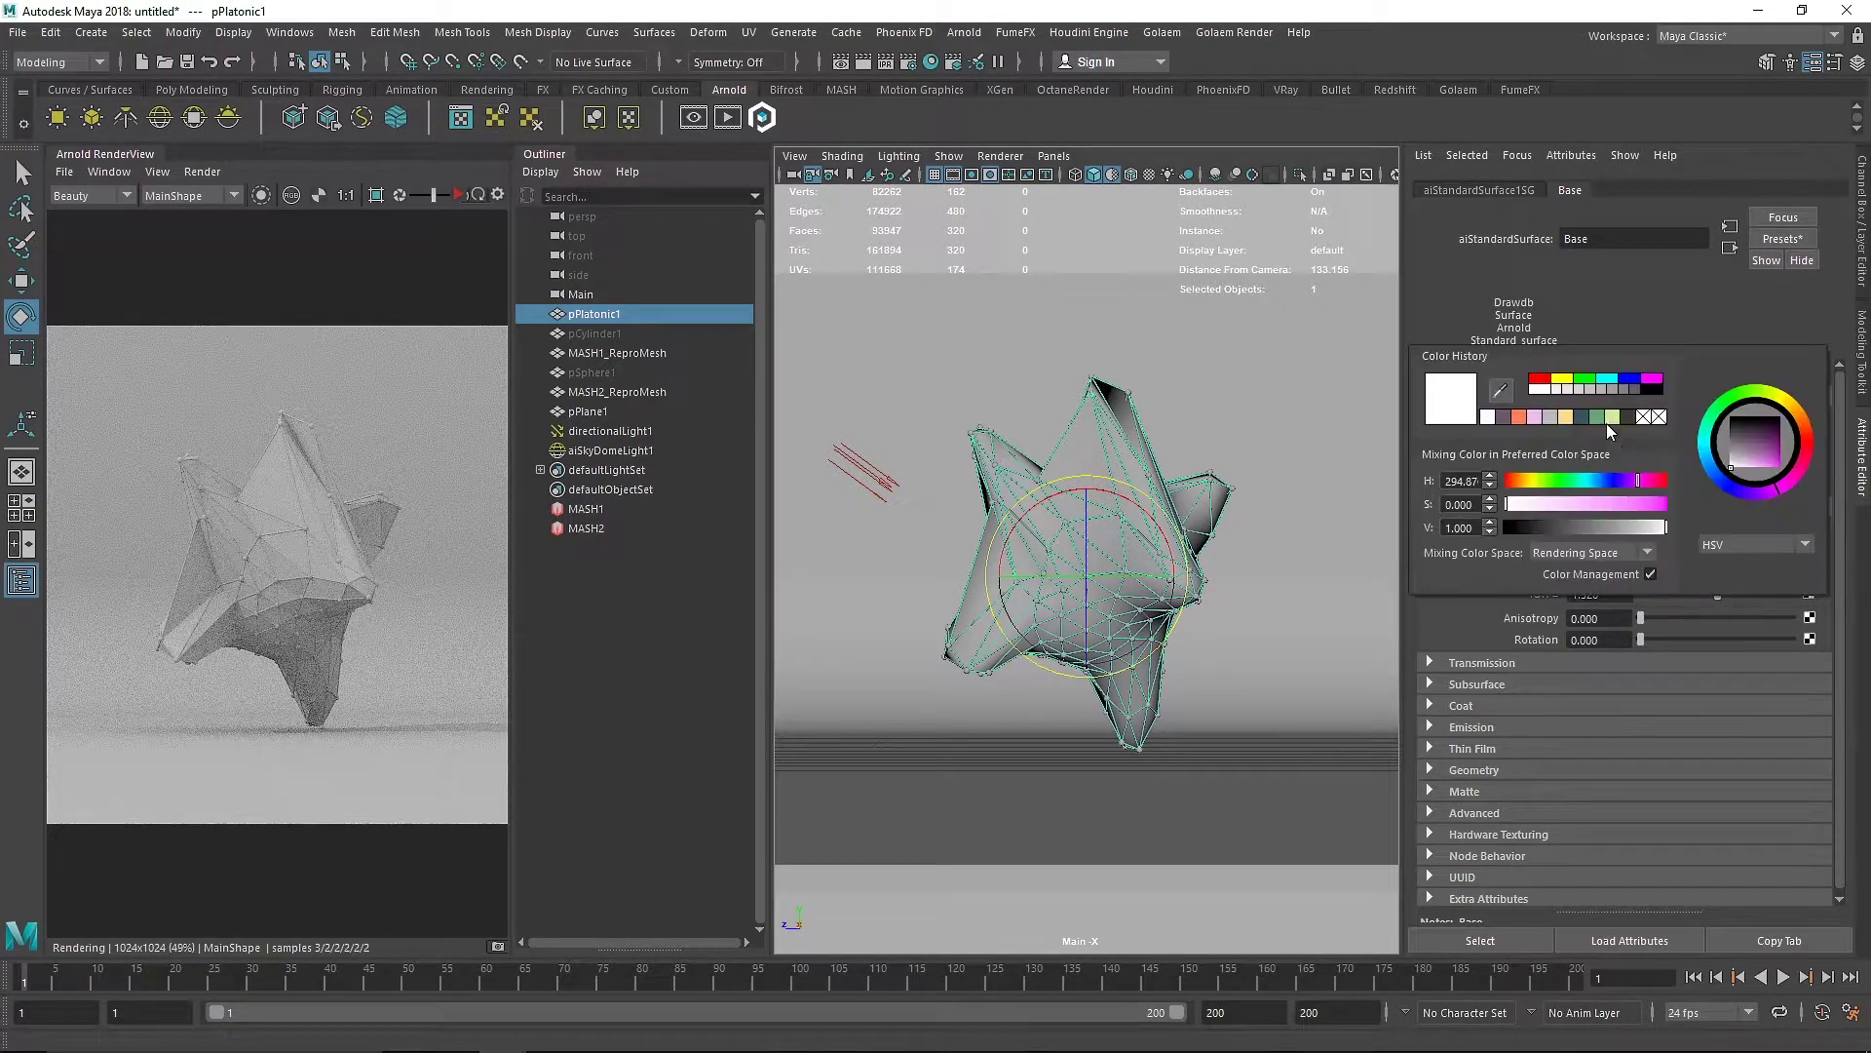
left_click(1606, 417)
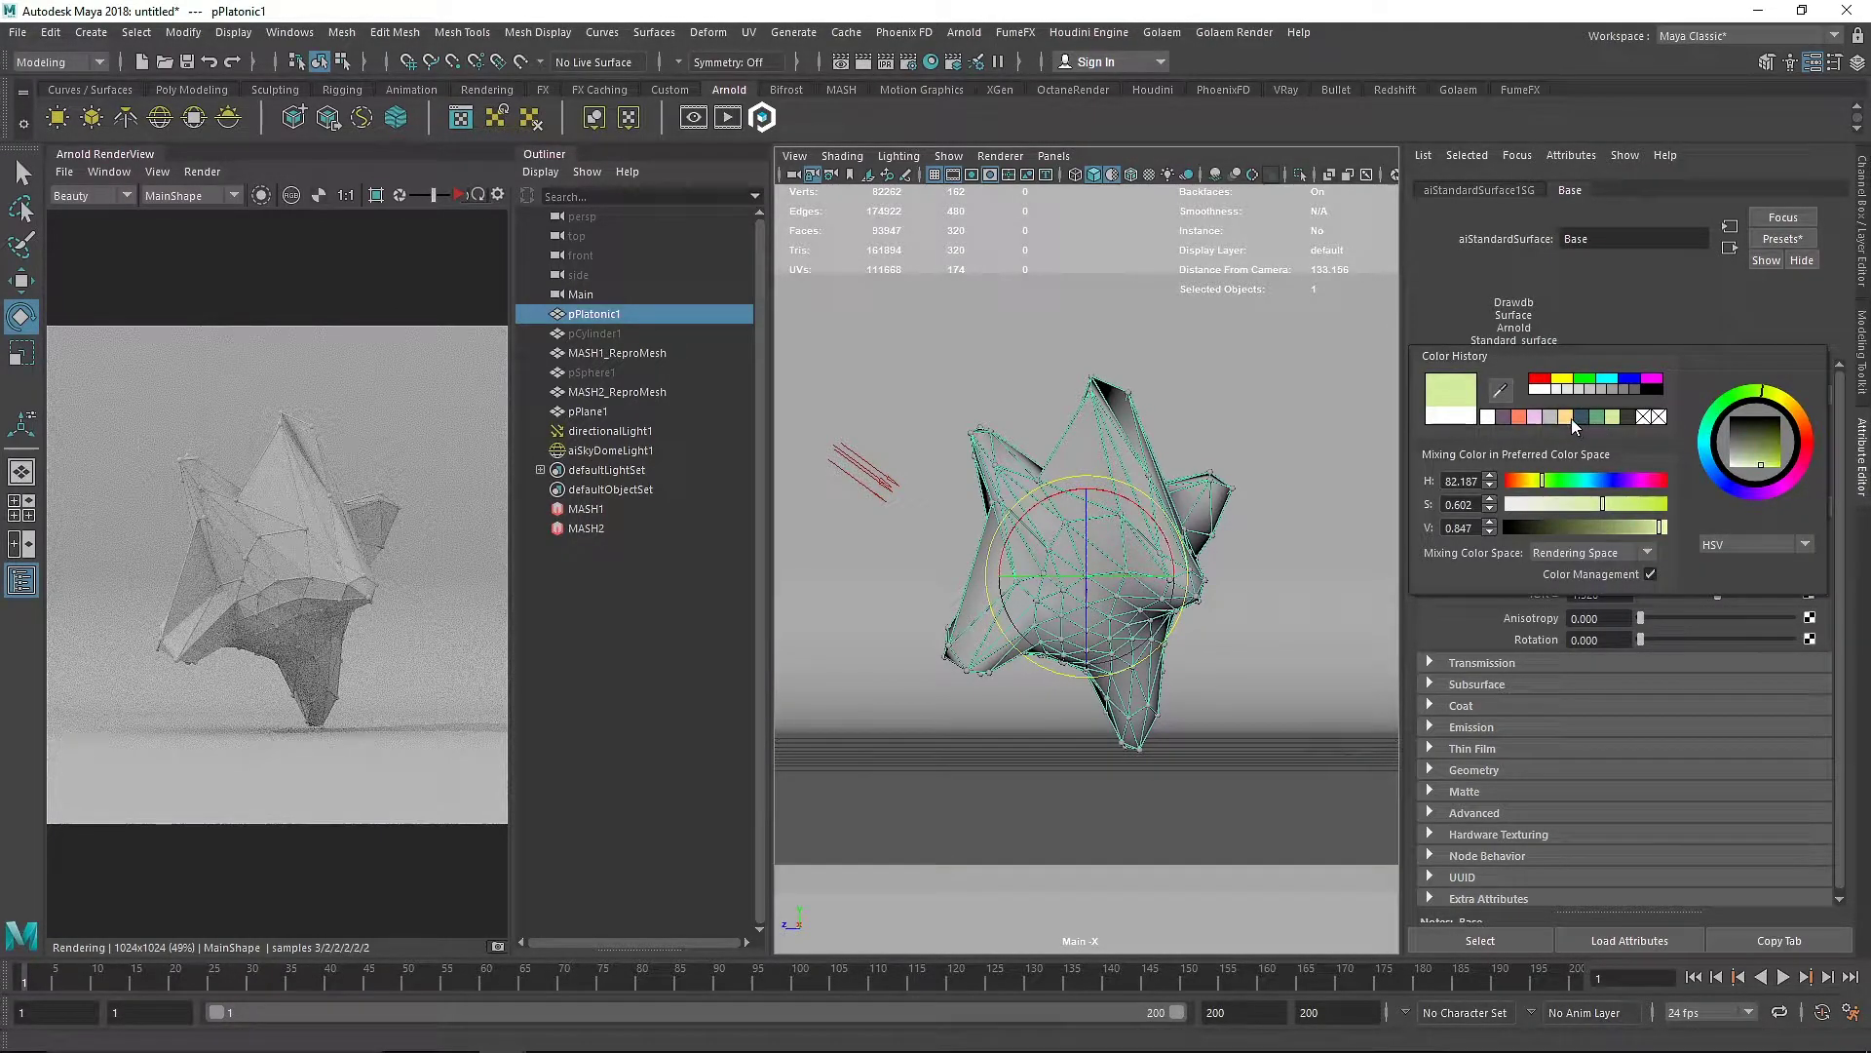
left_click(1567, 417)
left_click(517, 121)
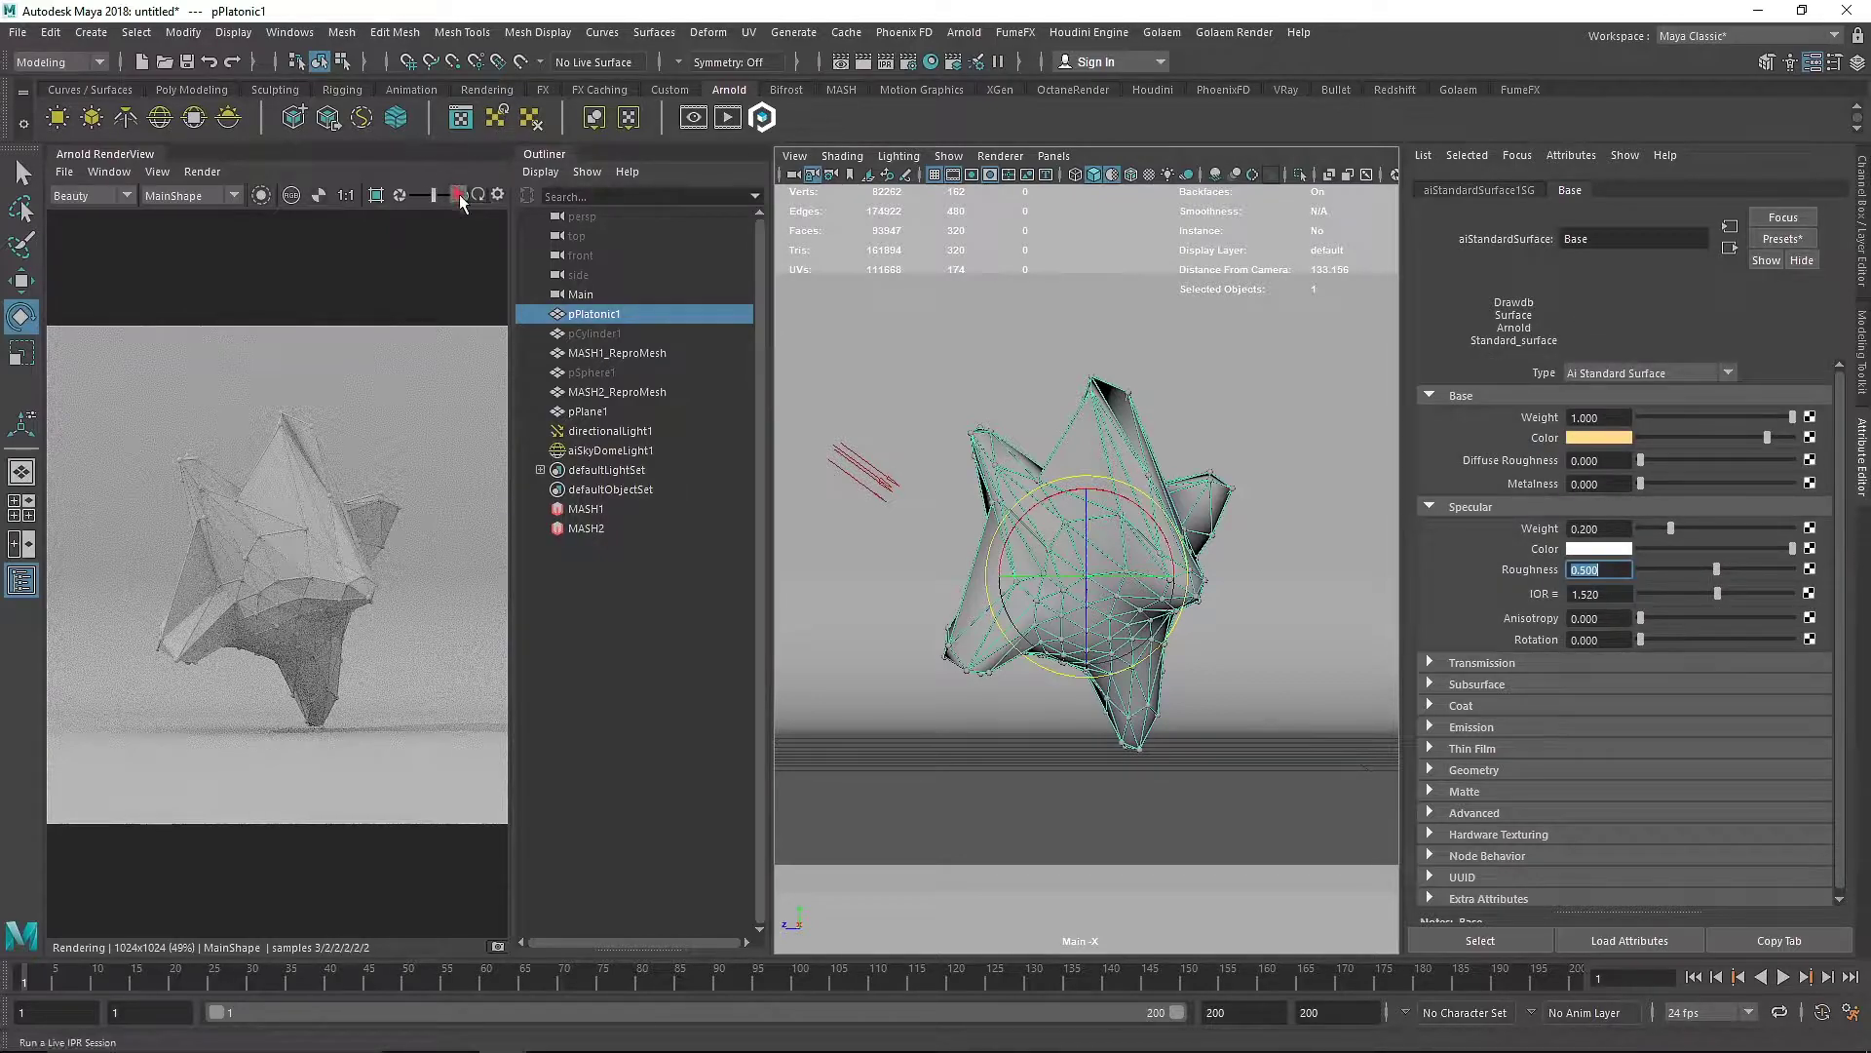
left_click(1612, 438)
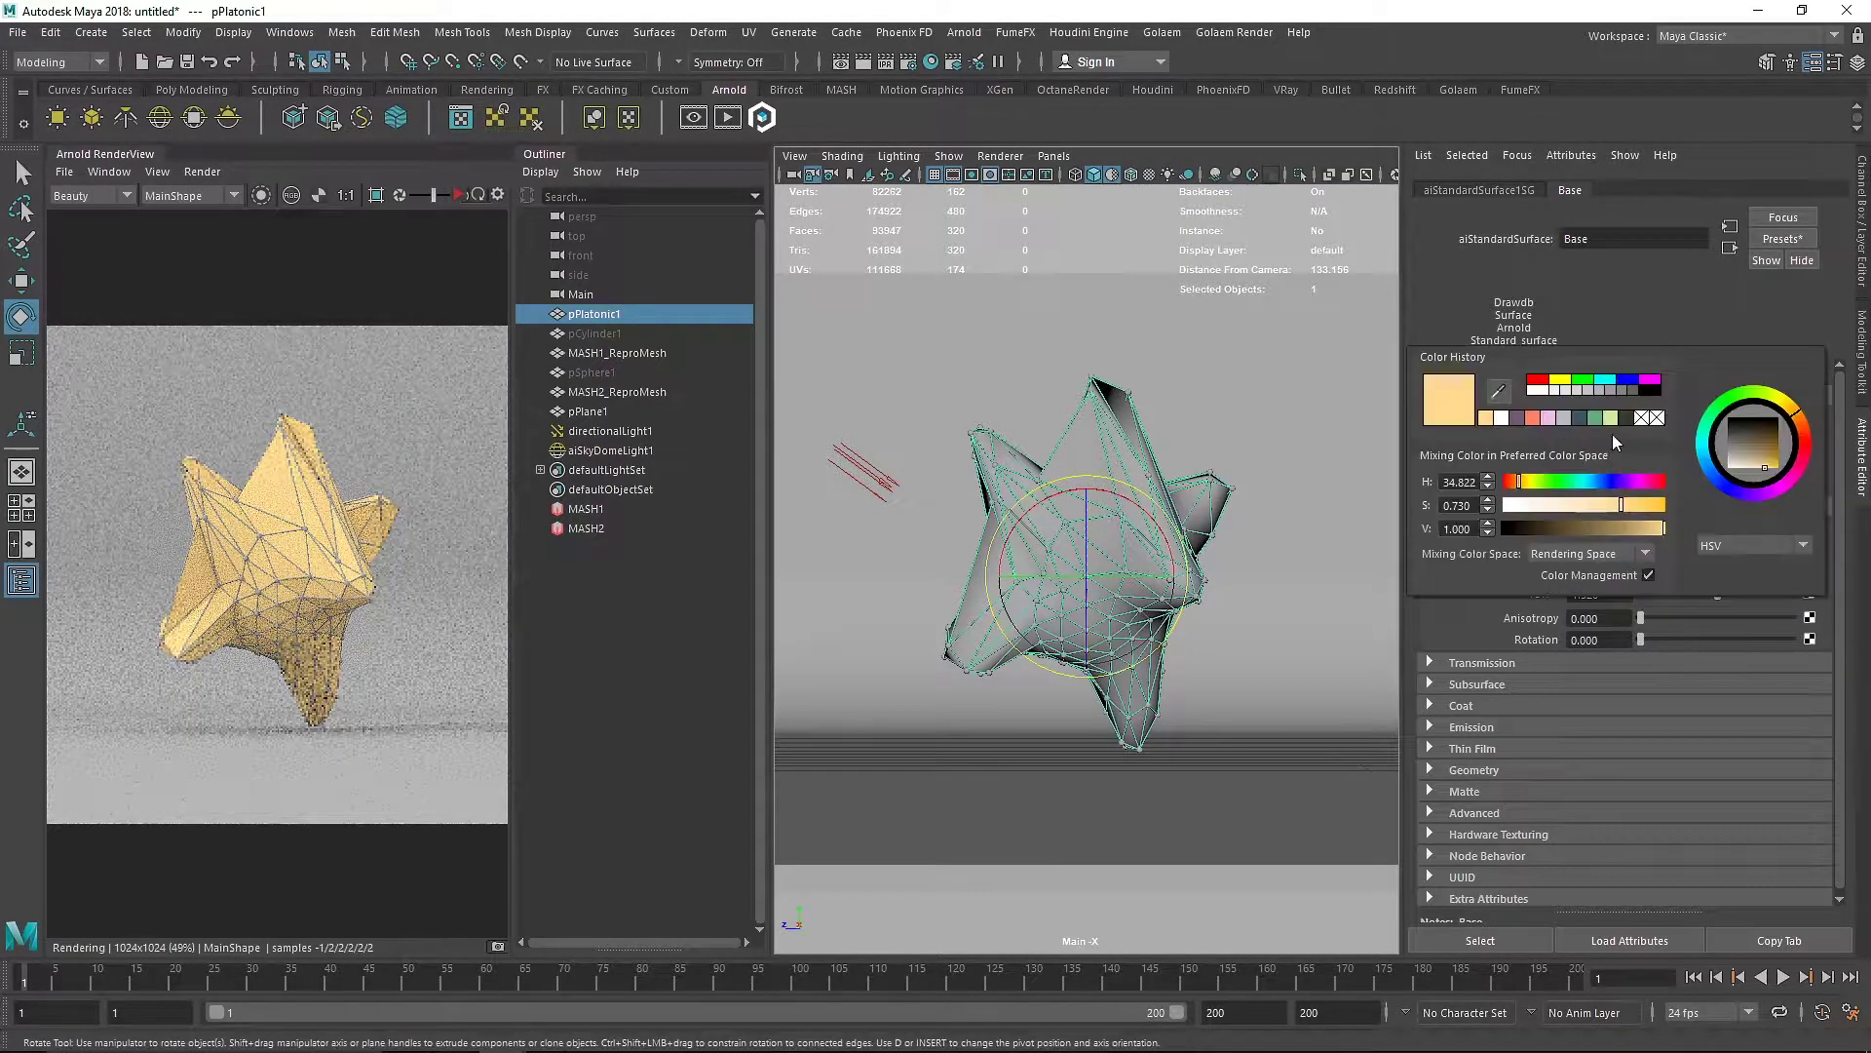
left_click(1581, 417)
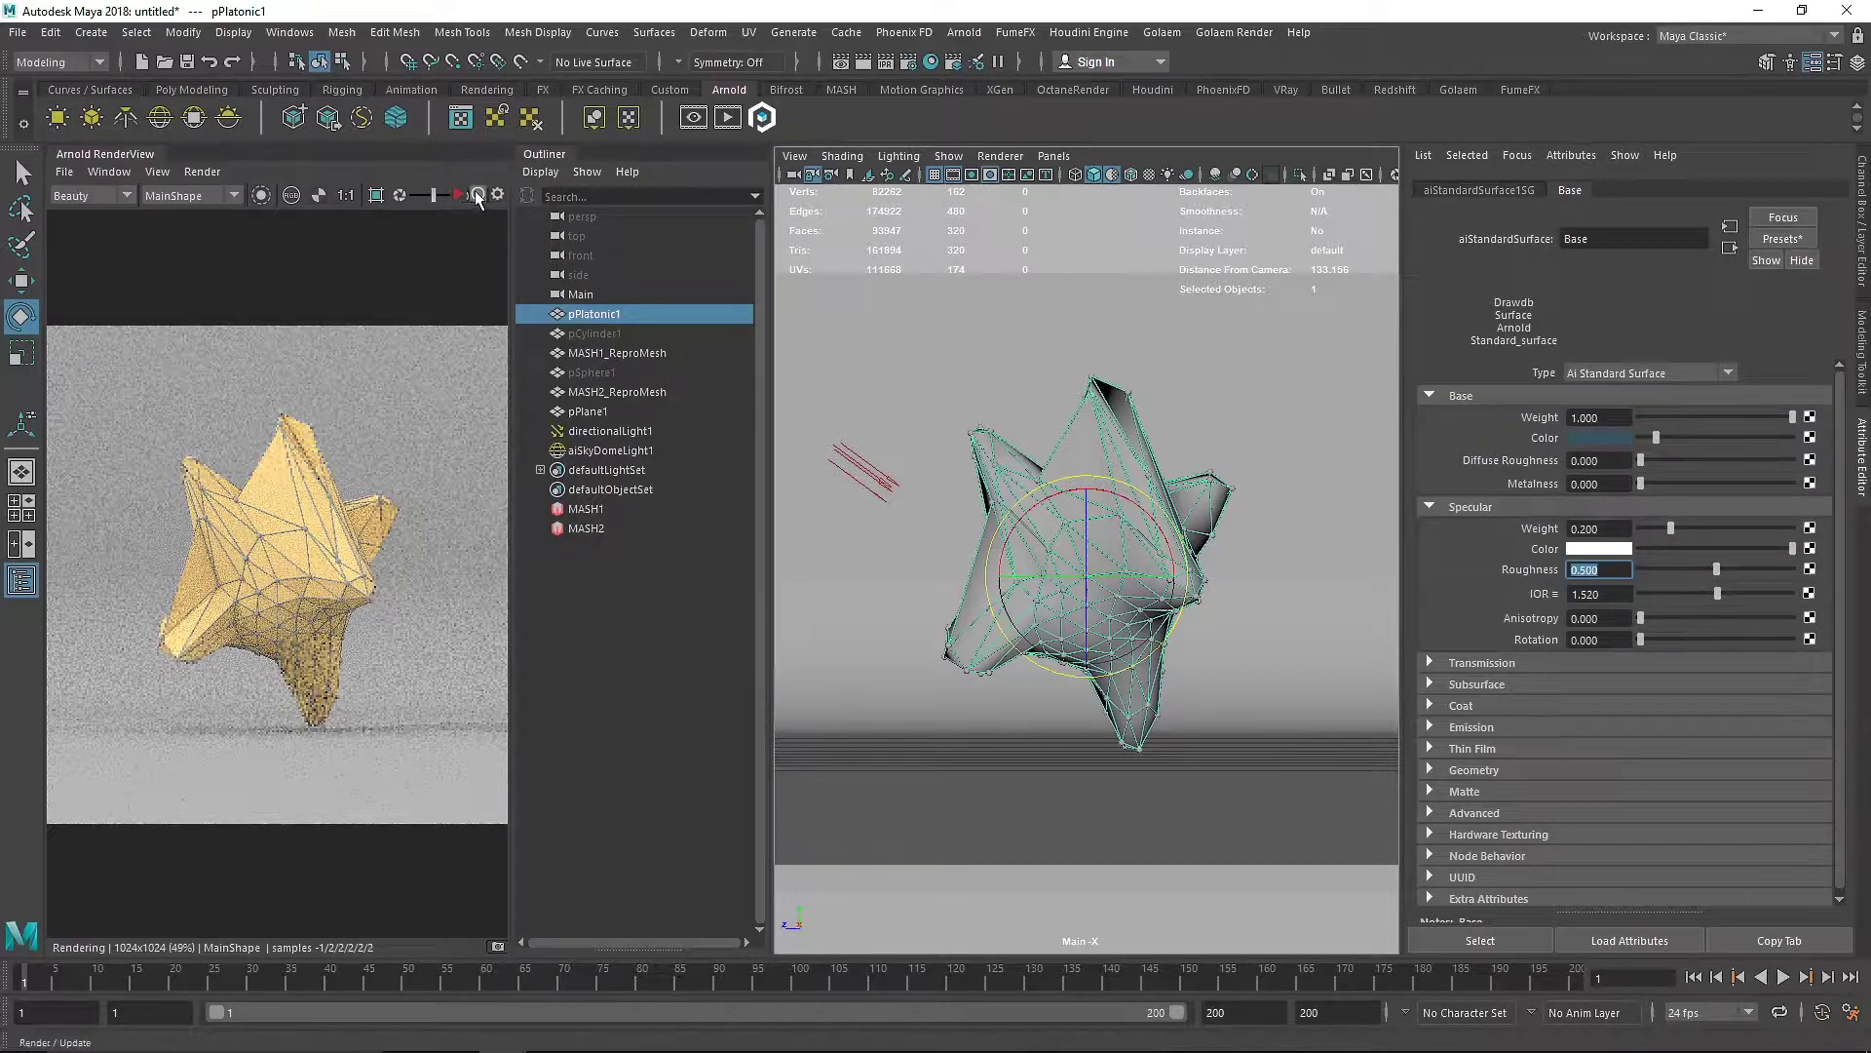
left_click(464, 197)
left_click(1605, 438)
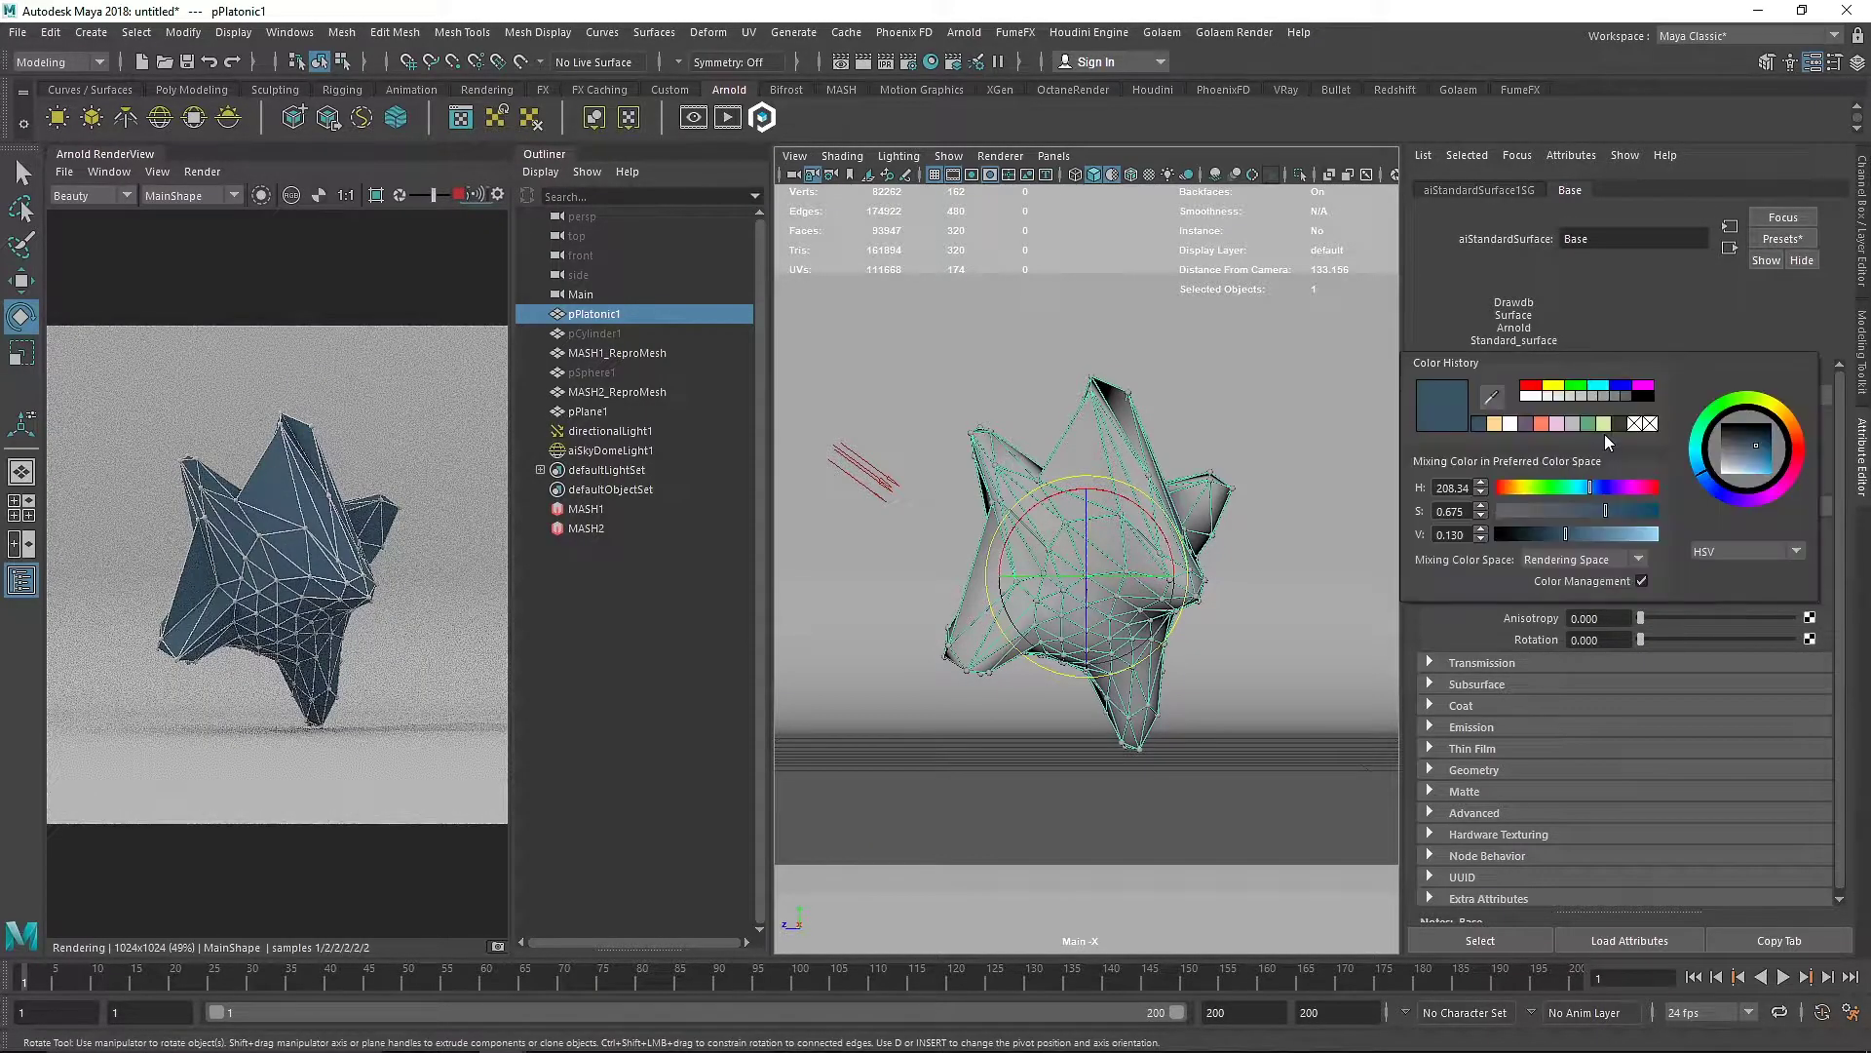
left_click(1524, 424)
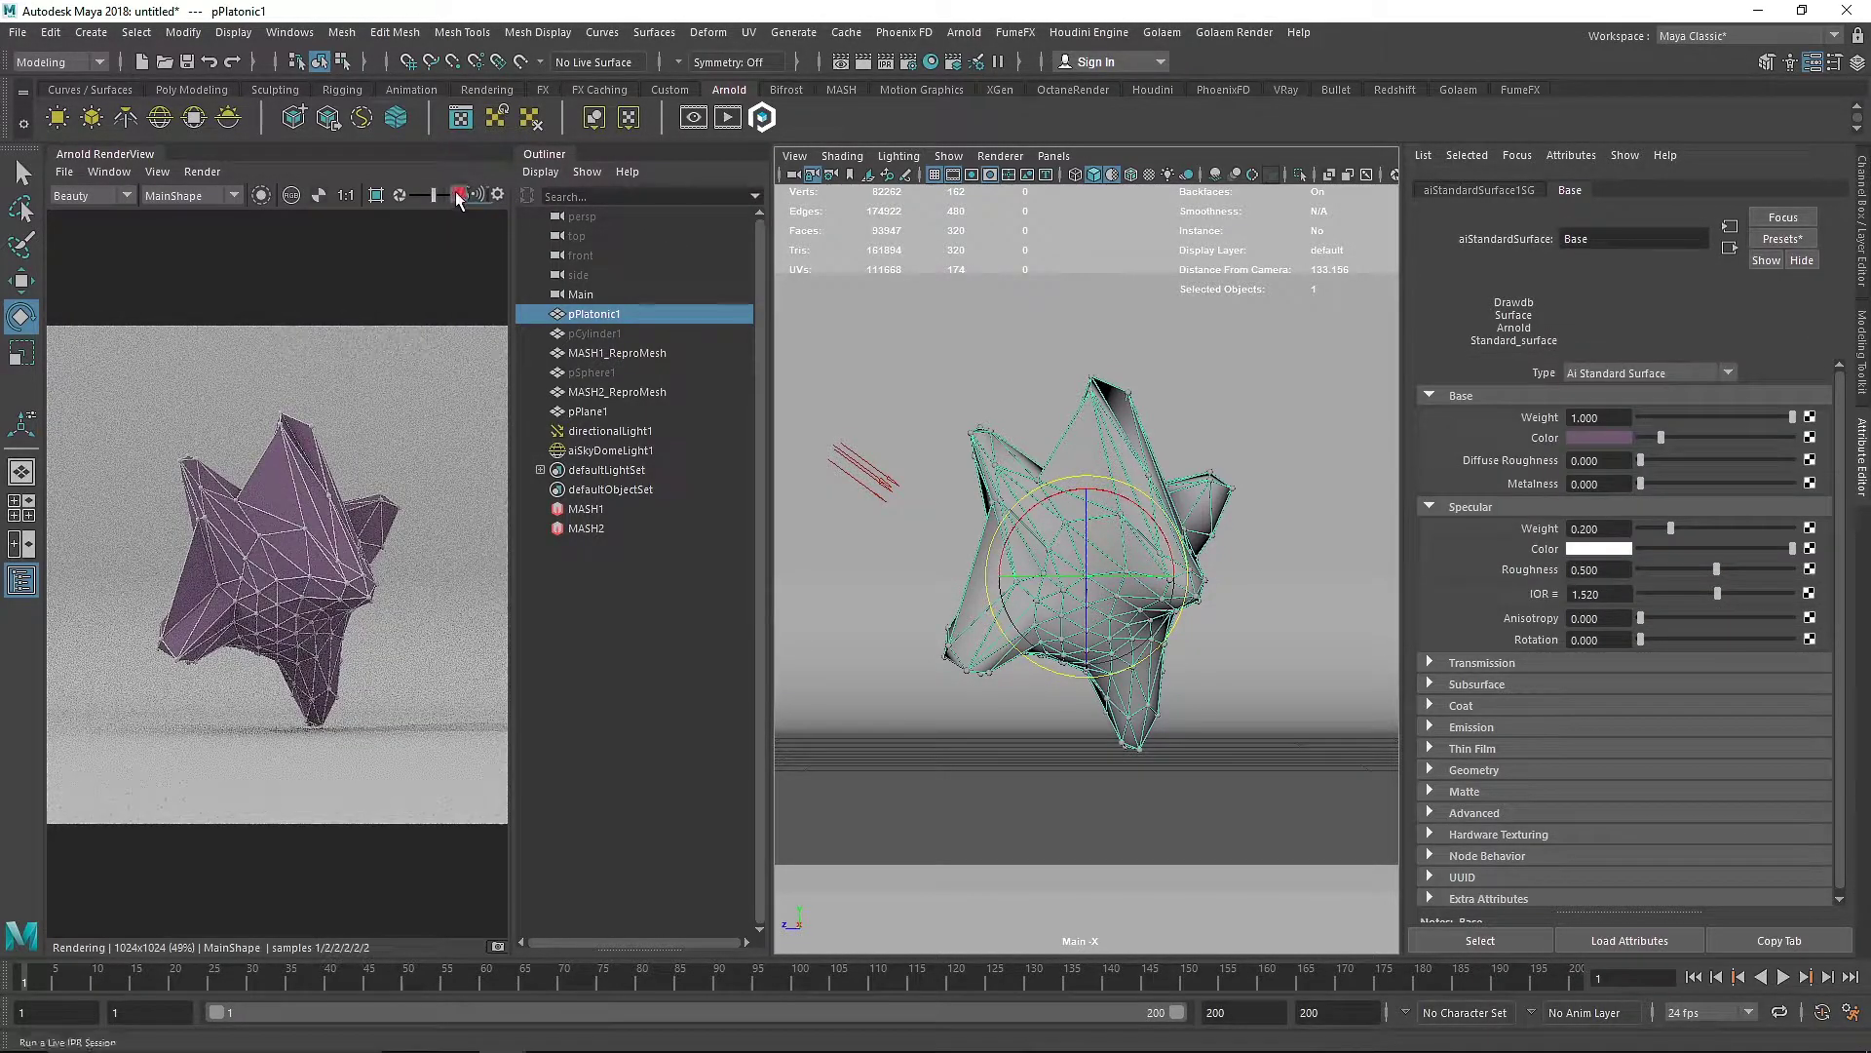
Assign a new aiStandardSurface material to the hidden pCylinder1 and name it Cyl
left_click(582, 331)
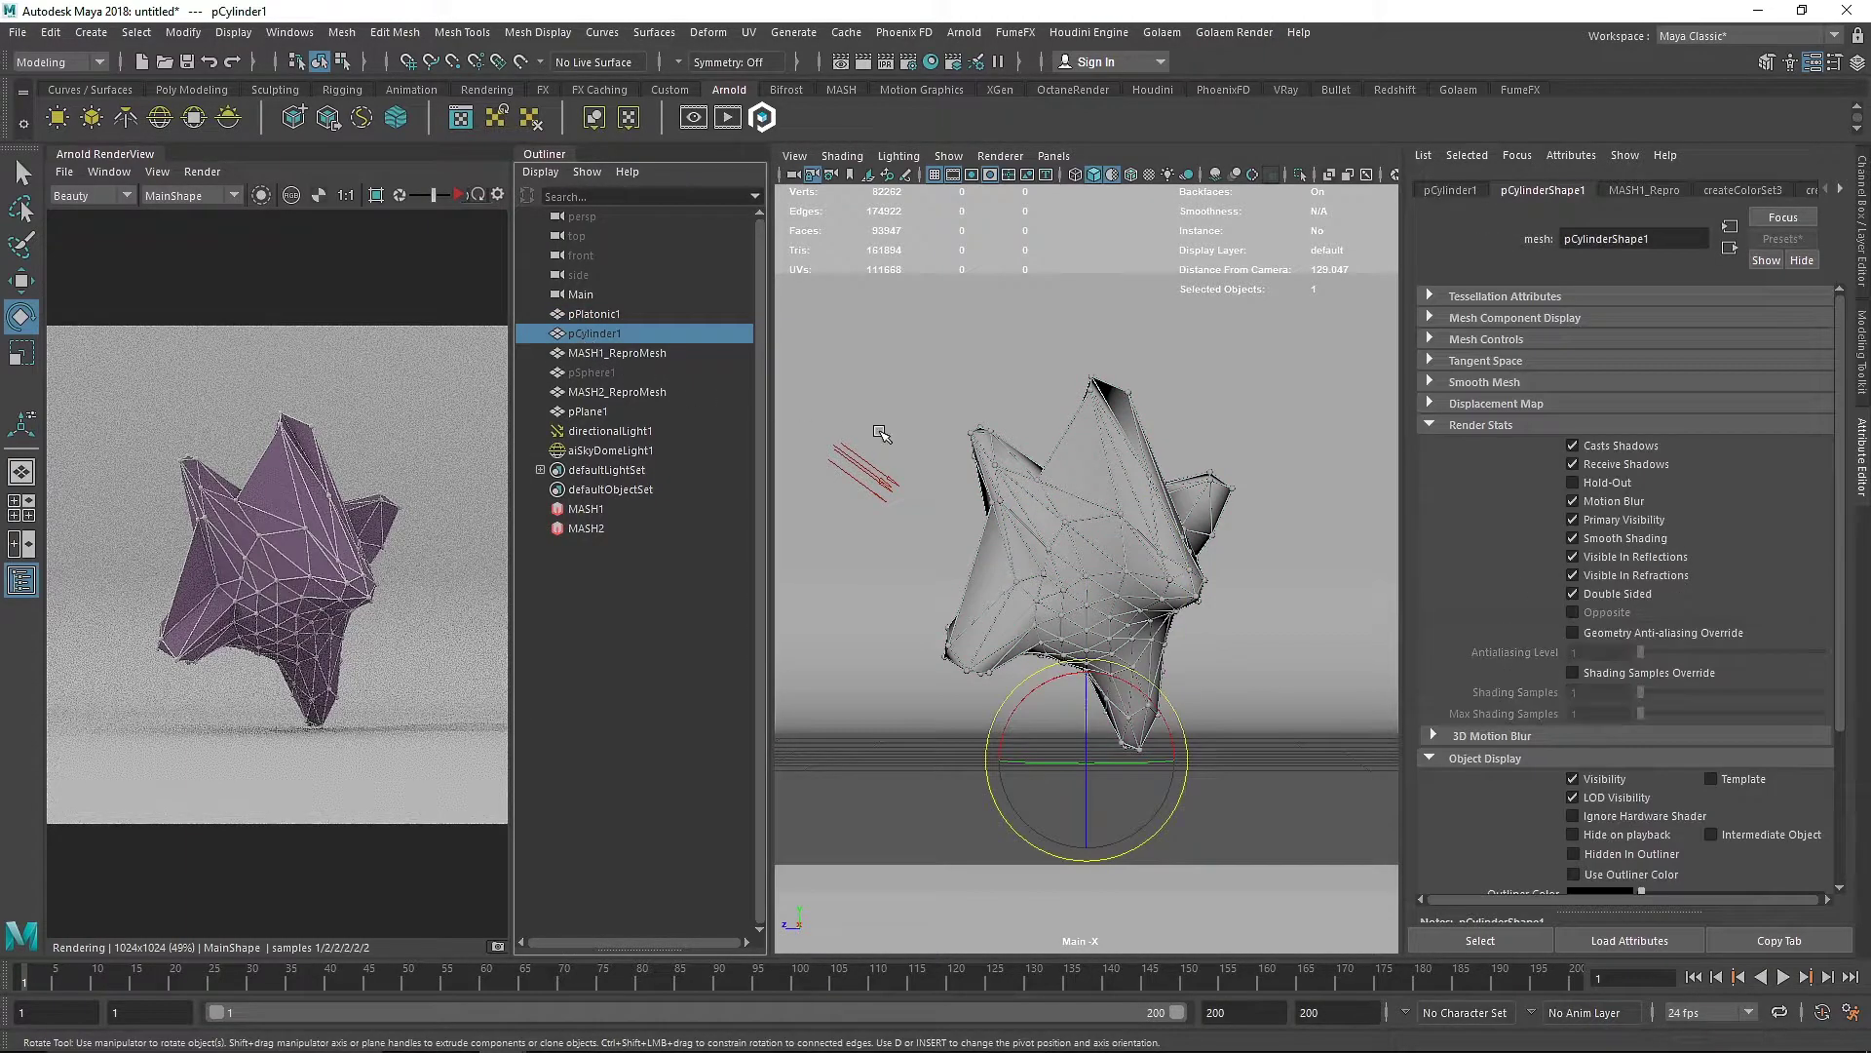
right_click(879, 432)
left_click(868, 930)
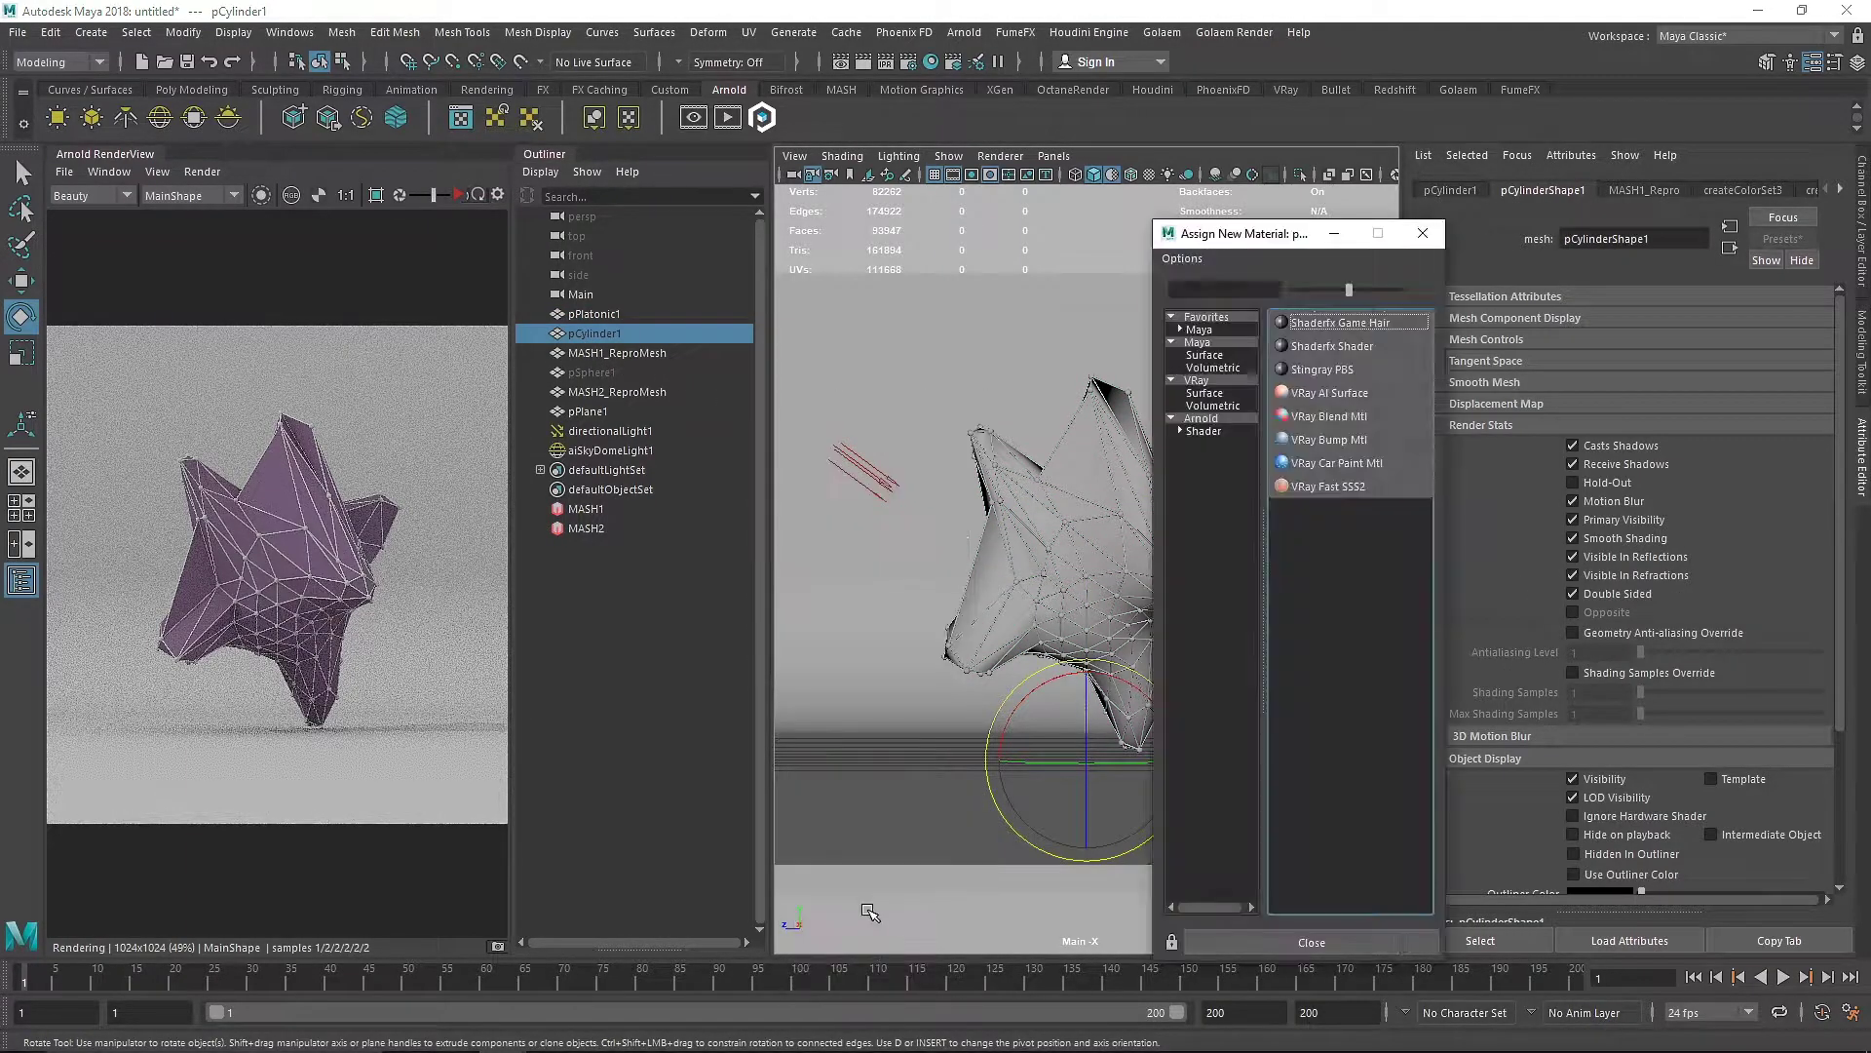
left_click(1208, 429)
left_click(1358, 462)
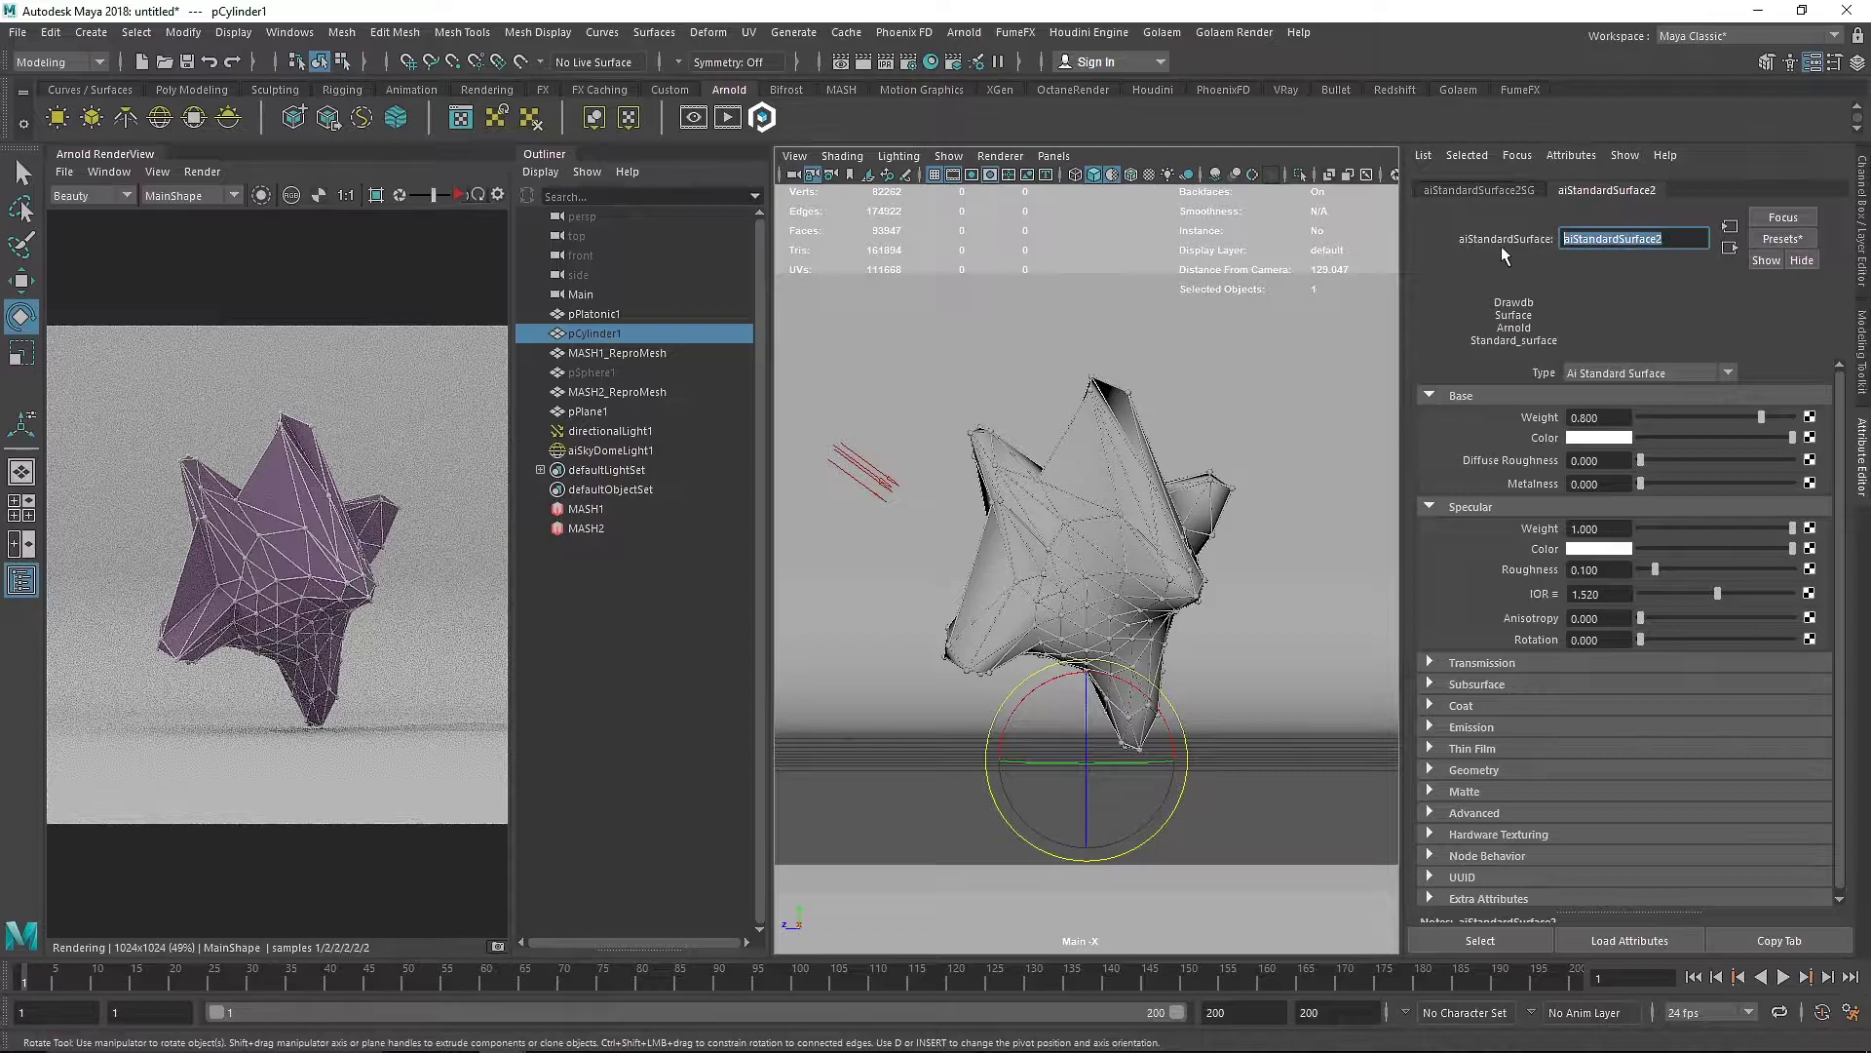
type("Cly")
key("Return")
left_click_drag(1608, 239, 1482, 236)
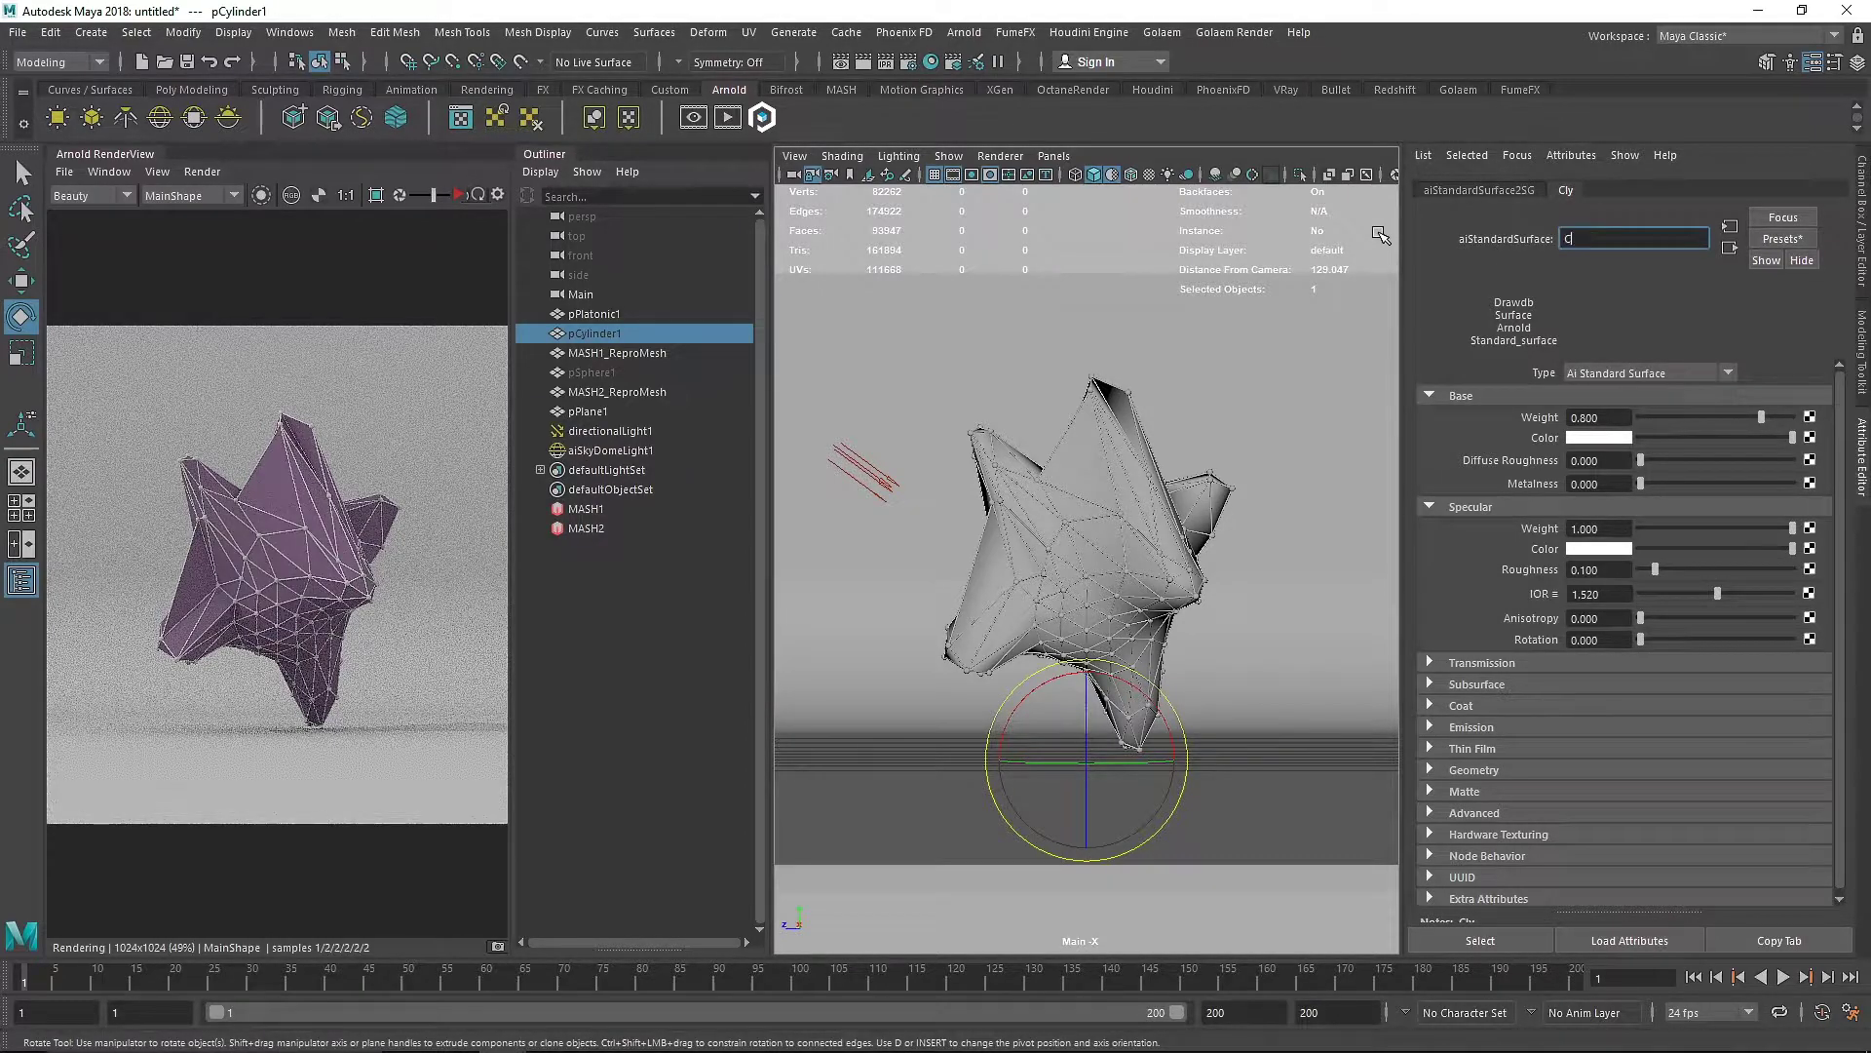
type("Cyl")
key("Return")
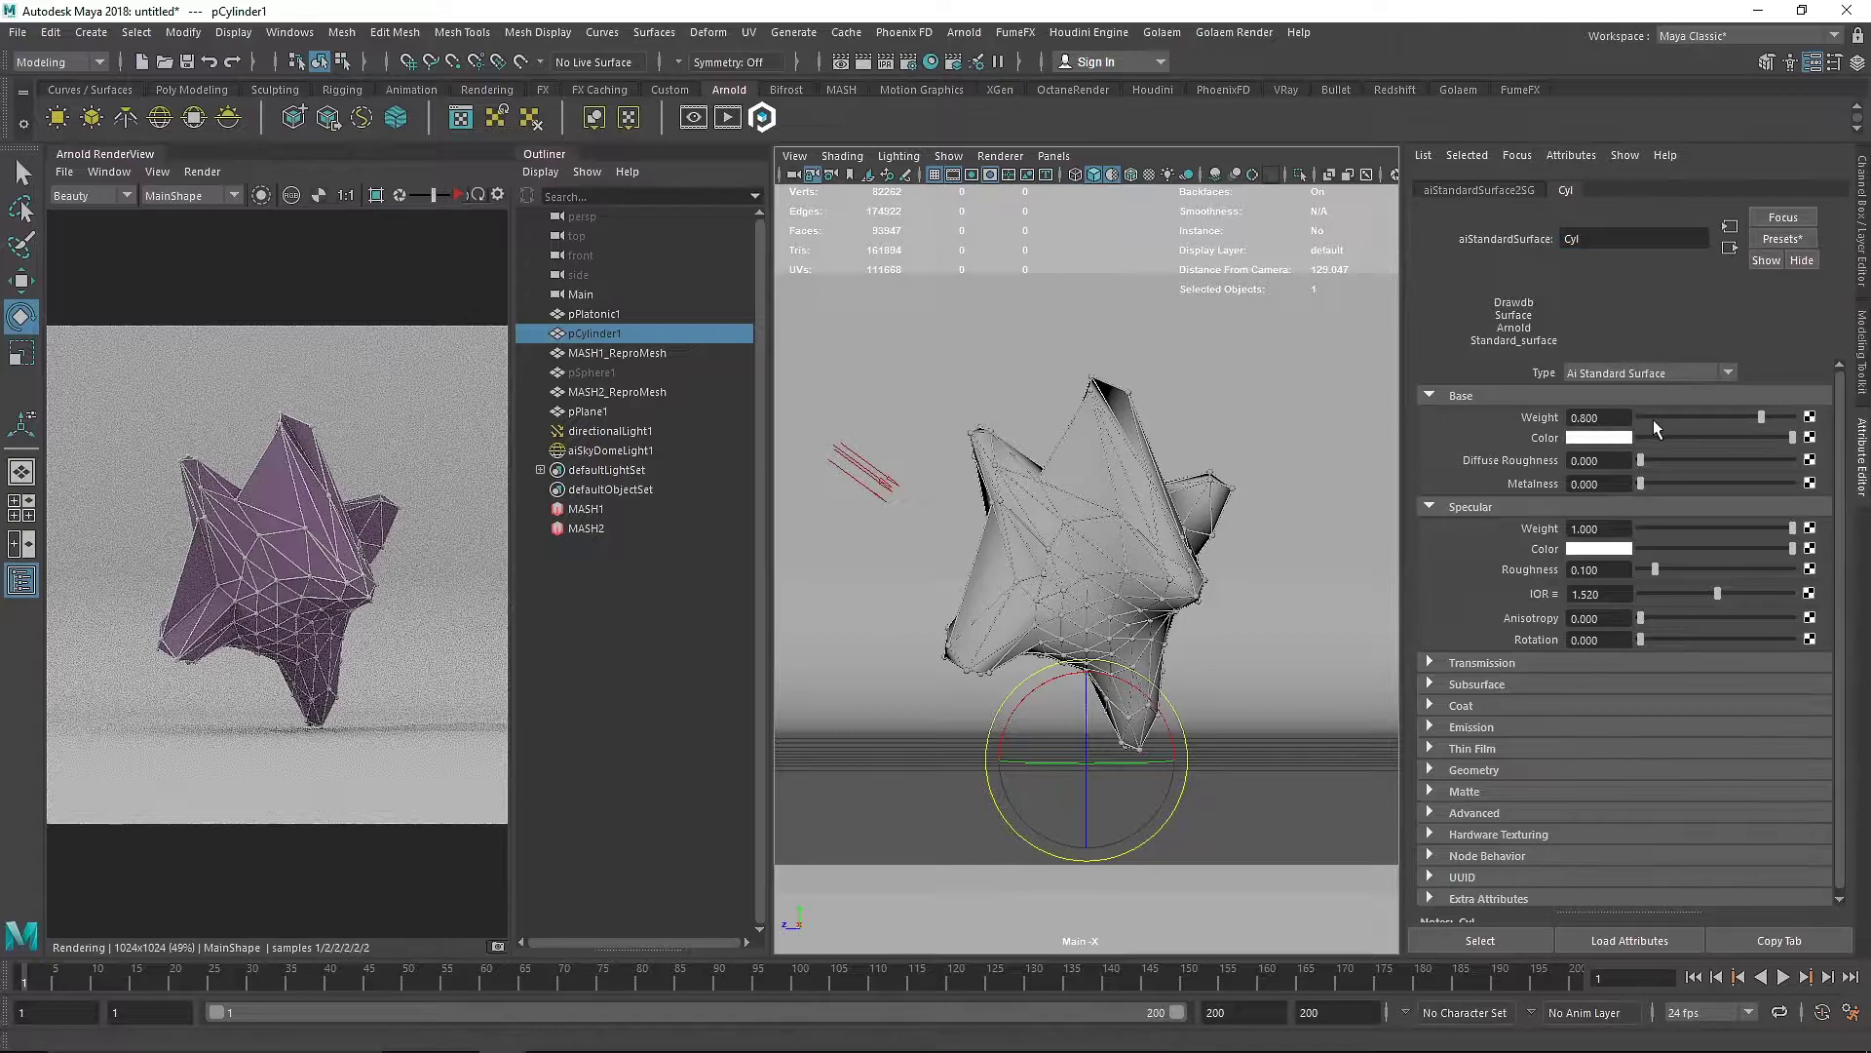
Set the Cyl material's base weight to 1, specular weight to 0.2 and specular roughness to 0.5
left_click_drag(1762, 417, 1838, 427)
left_click_drag(1610, 483, 1530, 480)
type(".2")
key("Tab")
type(".5")
key("Return")
Set the Cyl material's base colour to coral red, comparing it with bright cyan in the interactive render
left_click(1610, 438)
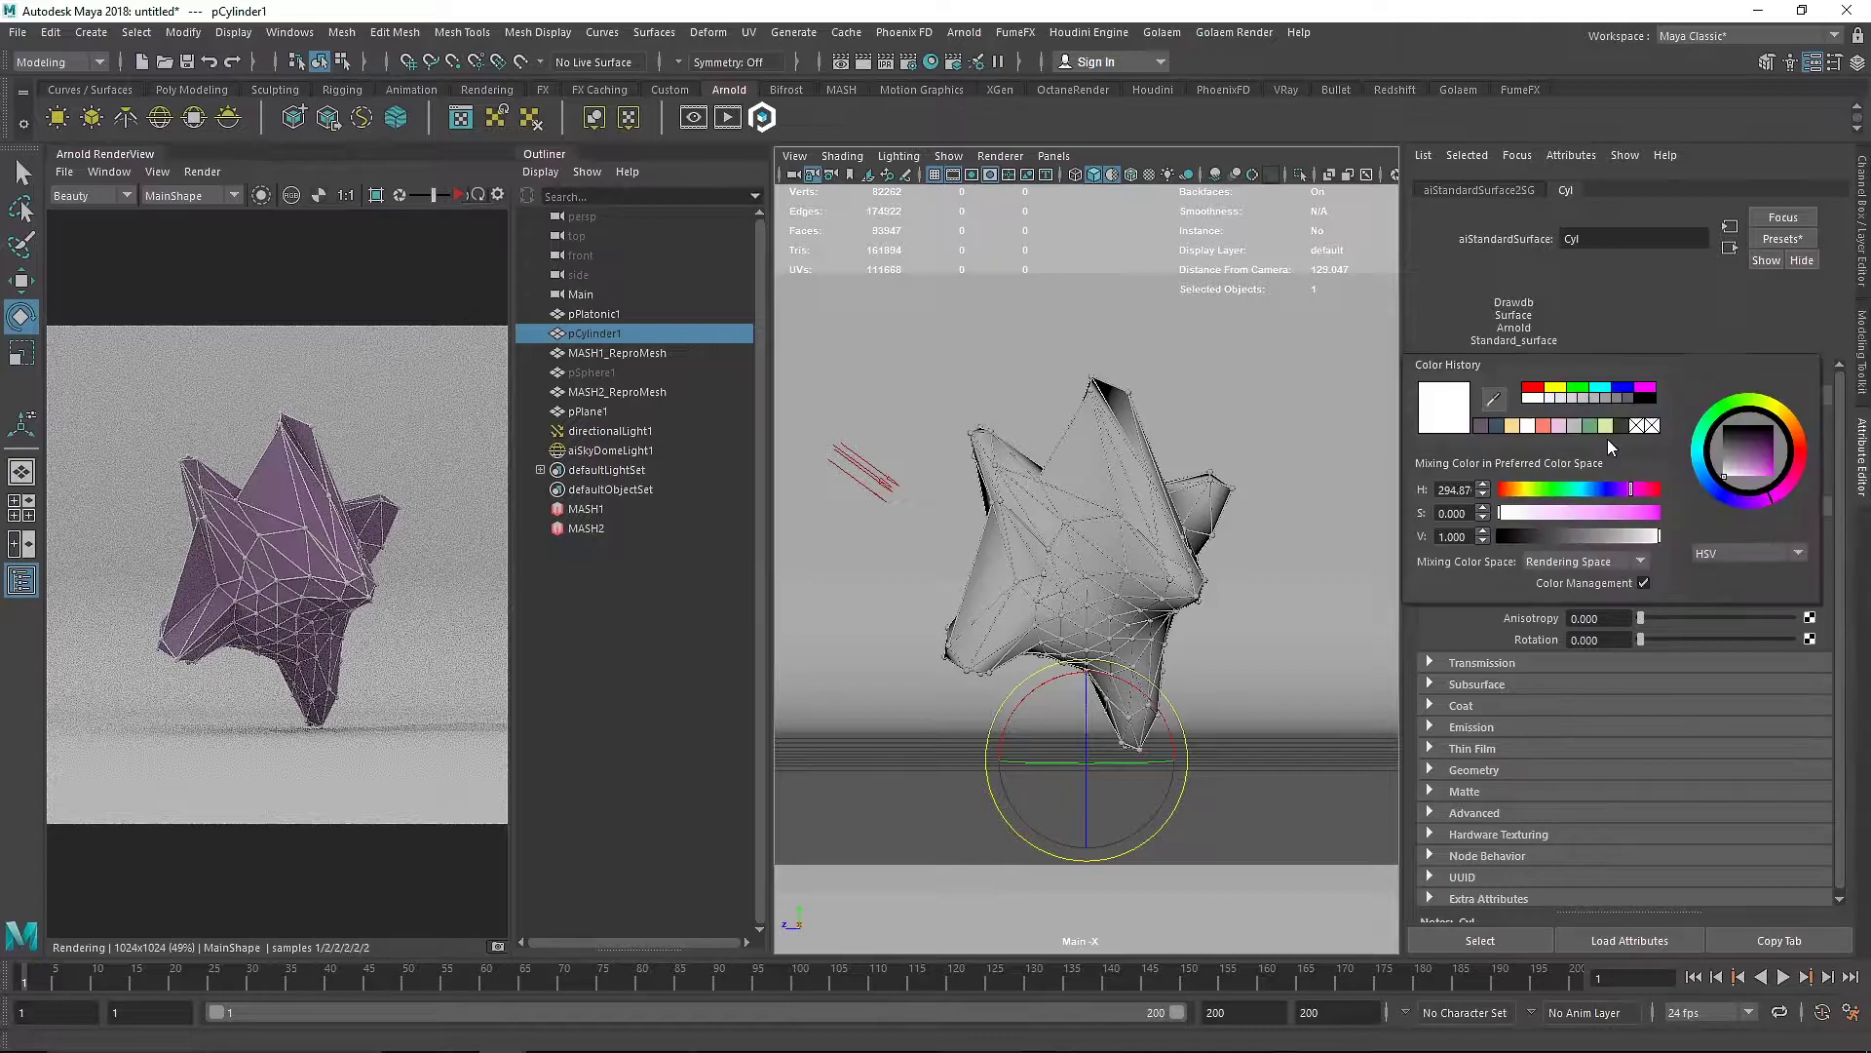
left_click(1543, 426)
left_click_drag(1575, 490, 1582, 493)
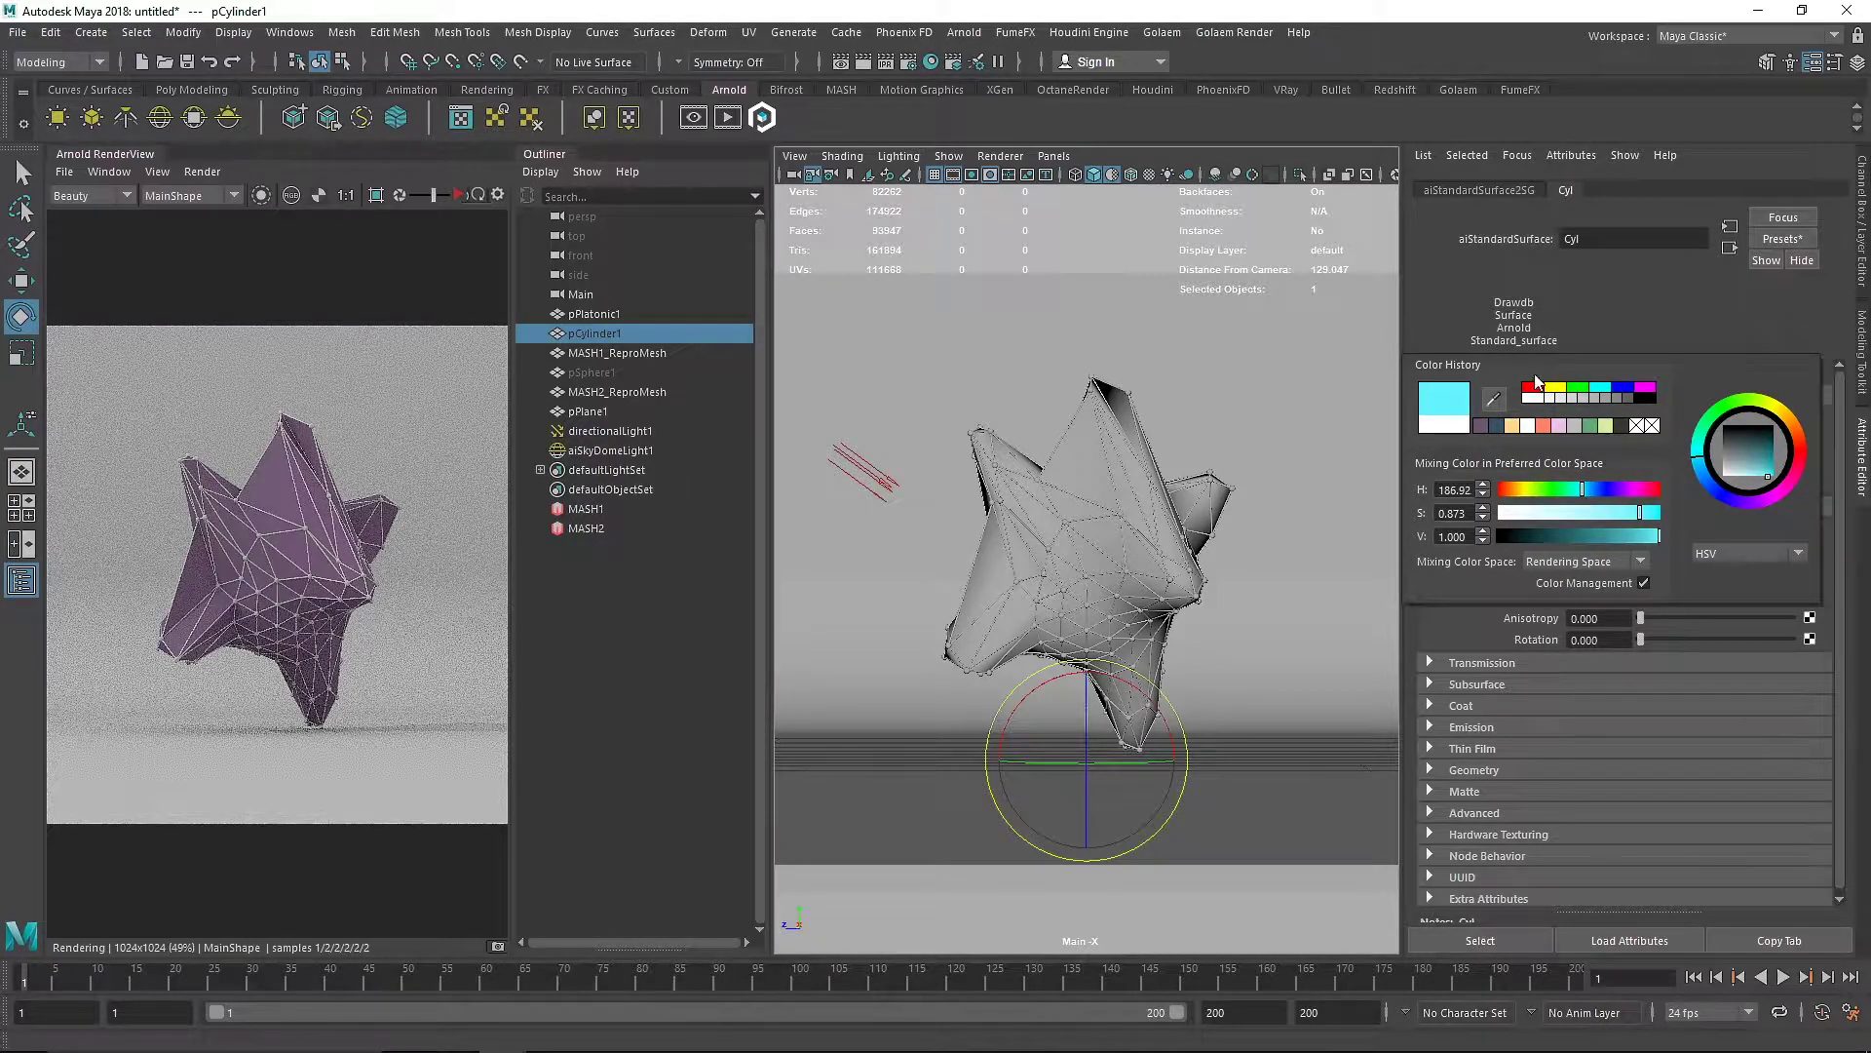
left_click(459, 195)
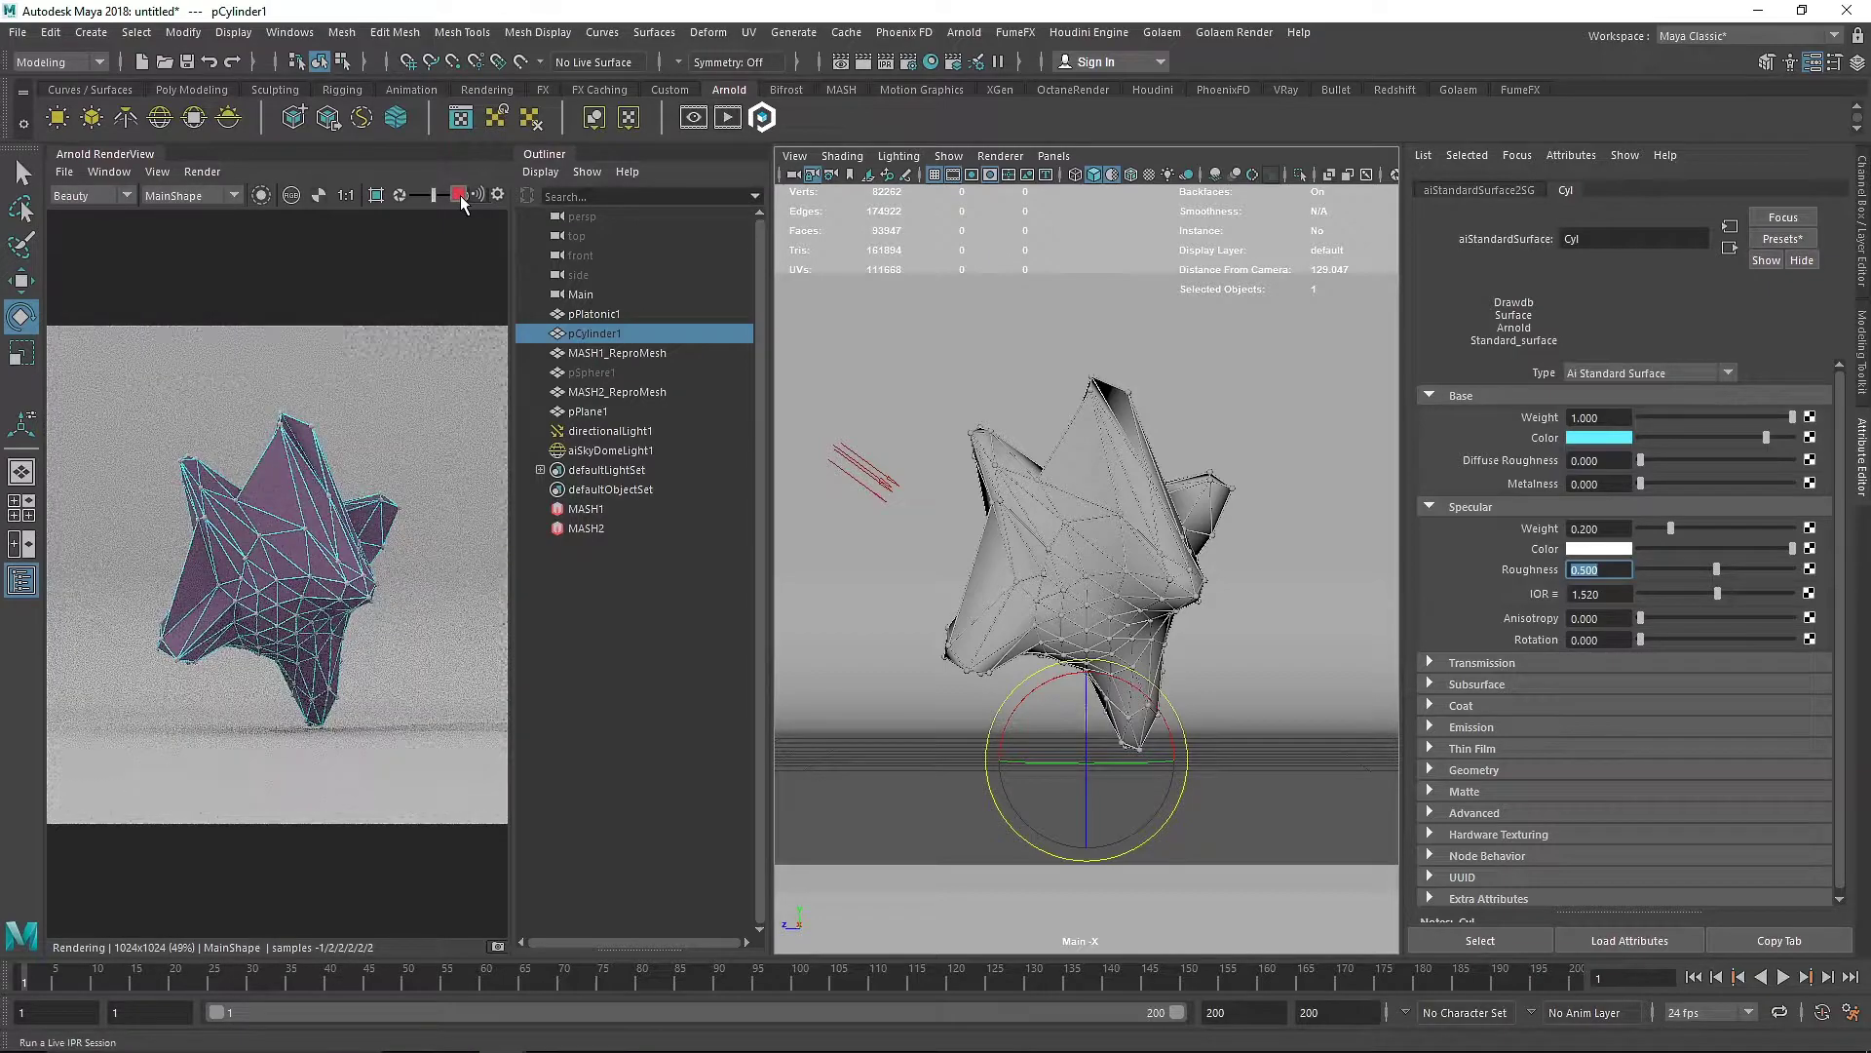
left_click(1625, 441)
left_click_drag(1637, 525, 1497, 527)
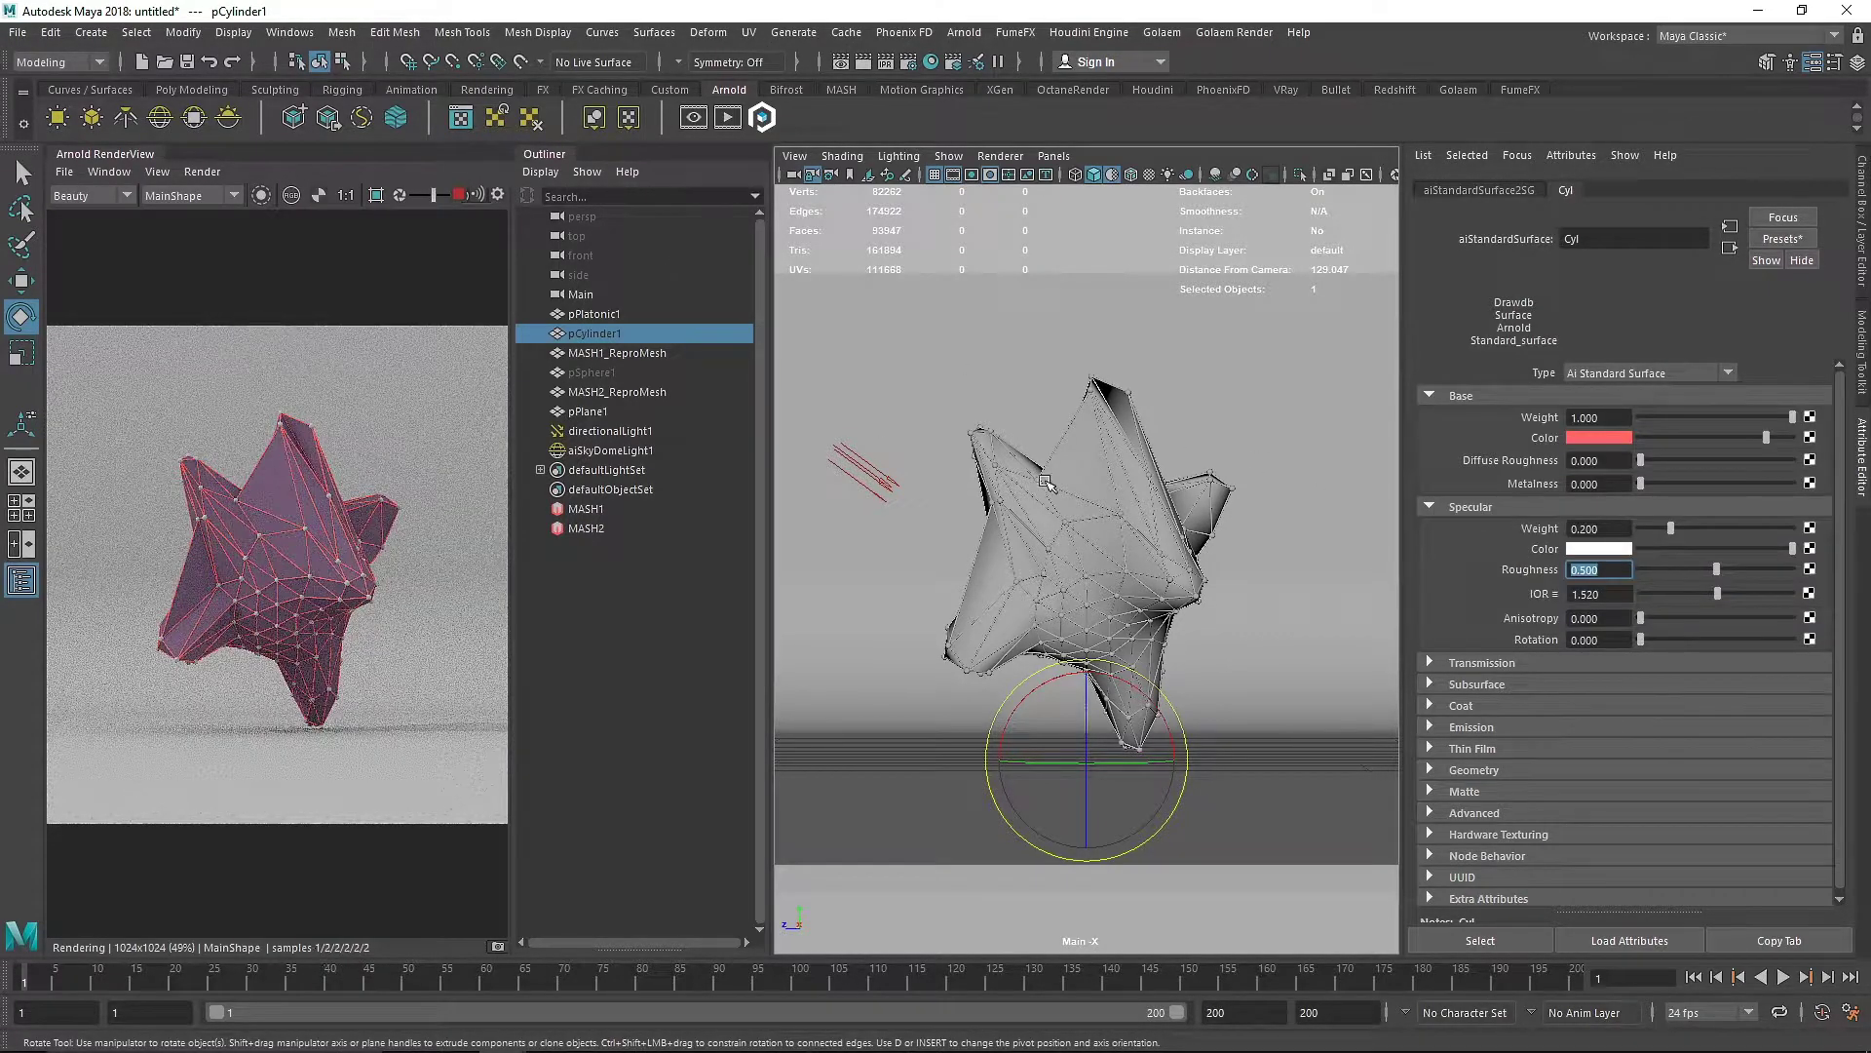
Assign a new aiStandardSurface material to the hidden pSphere1 and name it SPh
left_click(591, 372)
right_click(1007, 425)
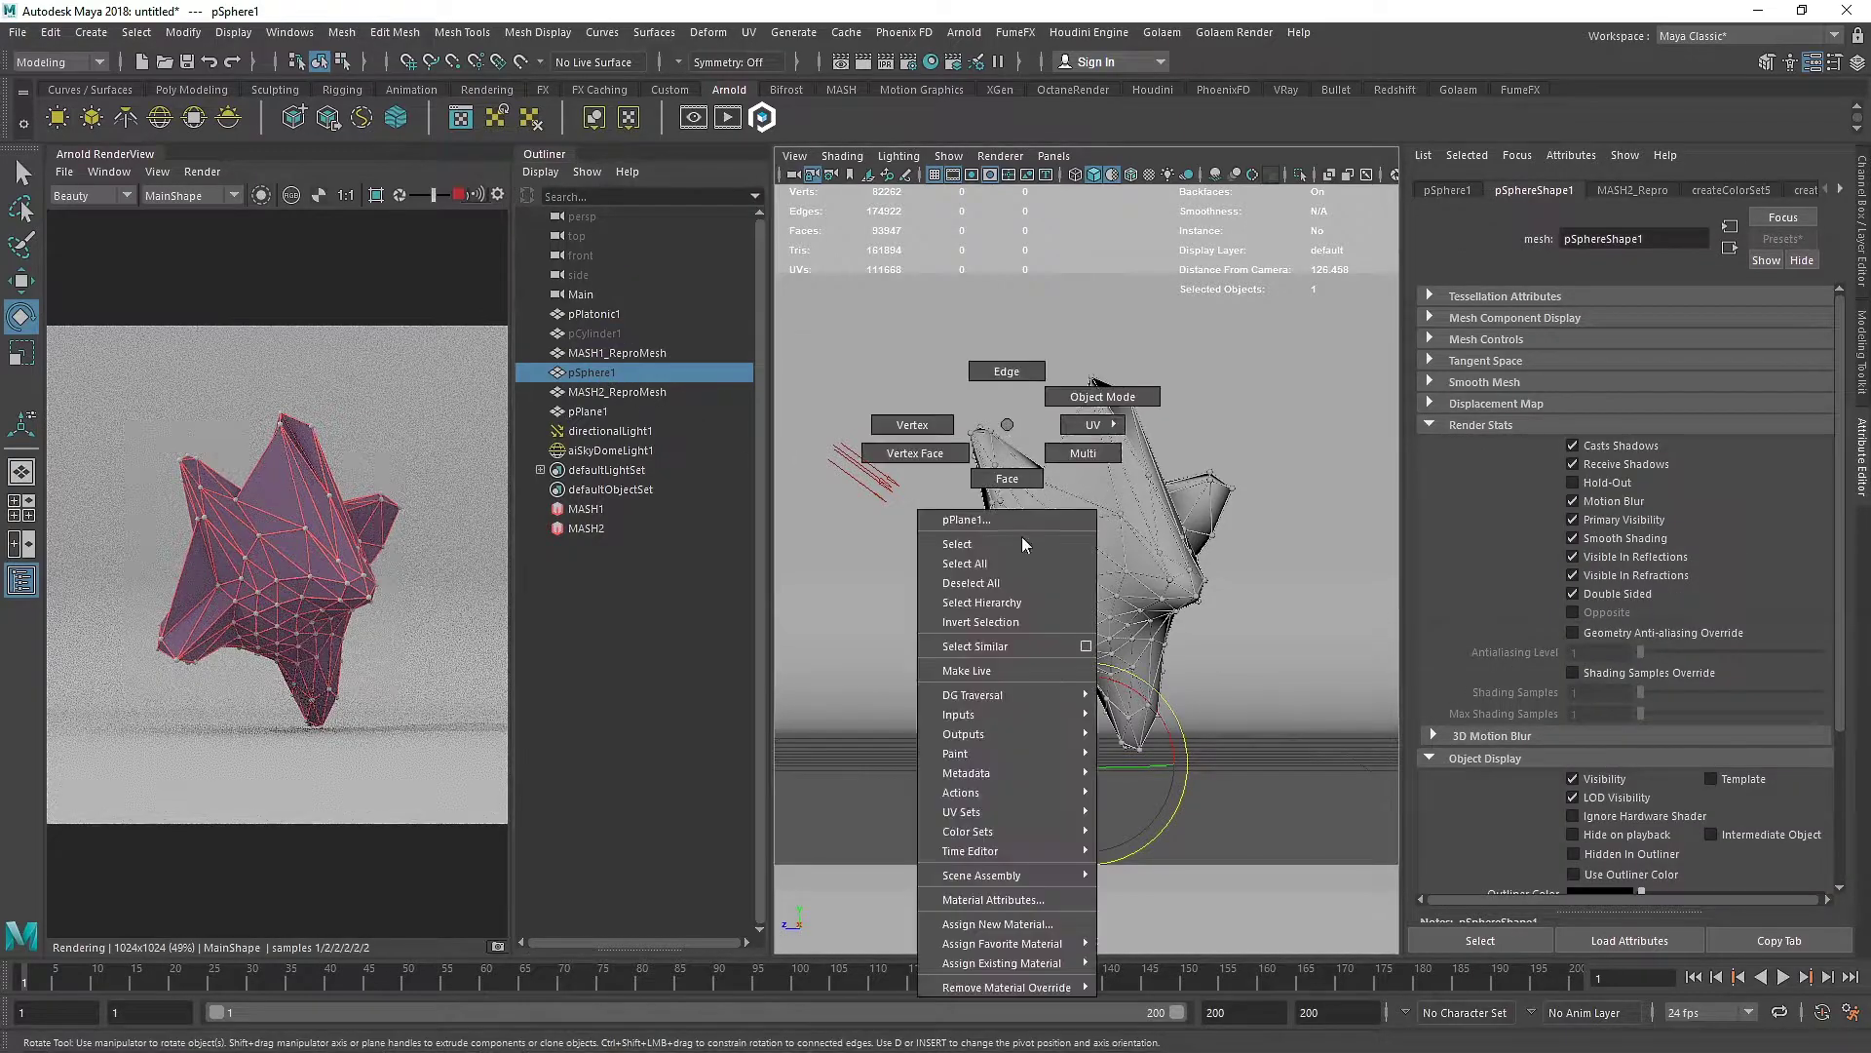
right_click_drag(1009, 453, 1008, 476)
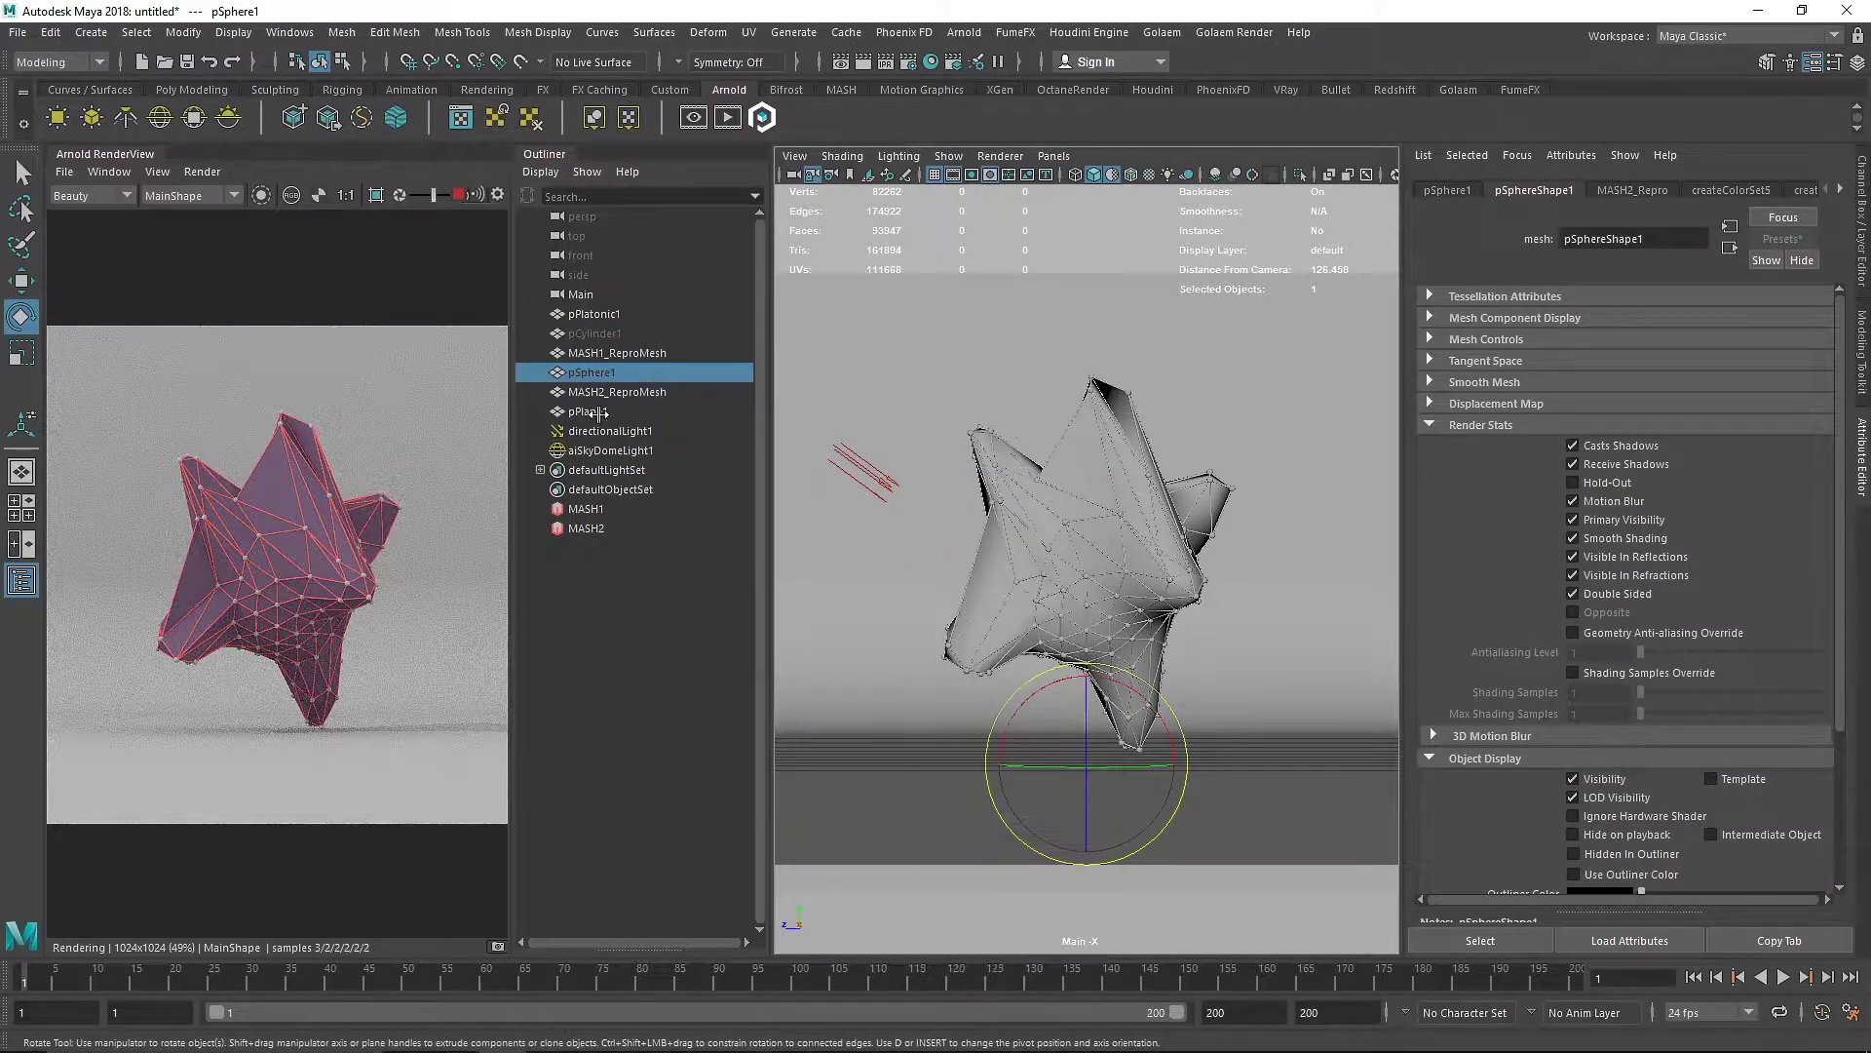
right_click_drag(932, 380, 935, 848)
left_click(1205, 418)
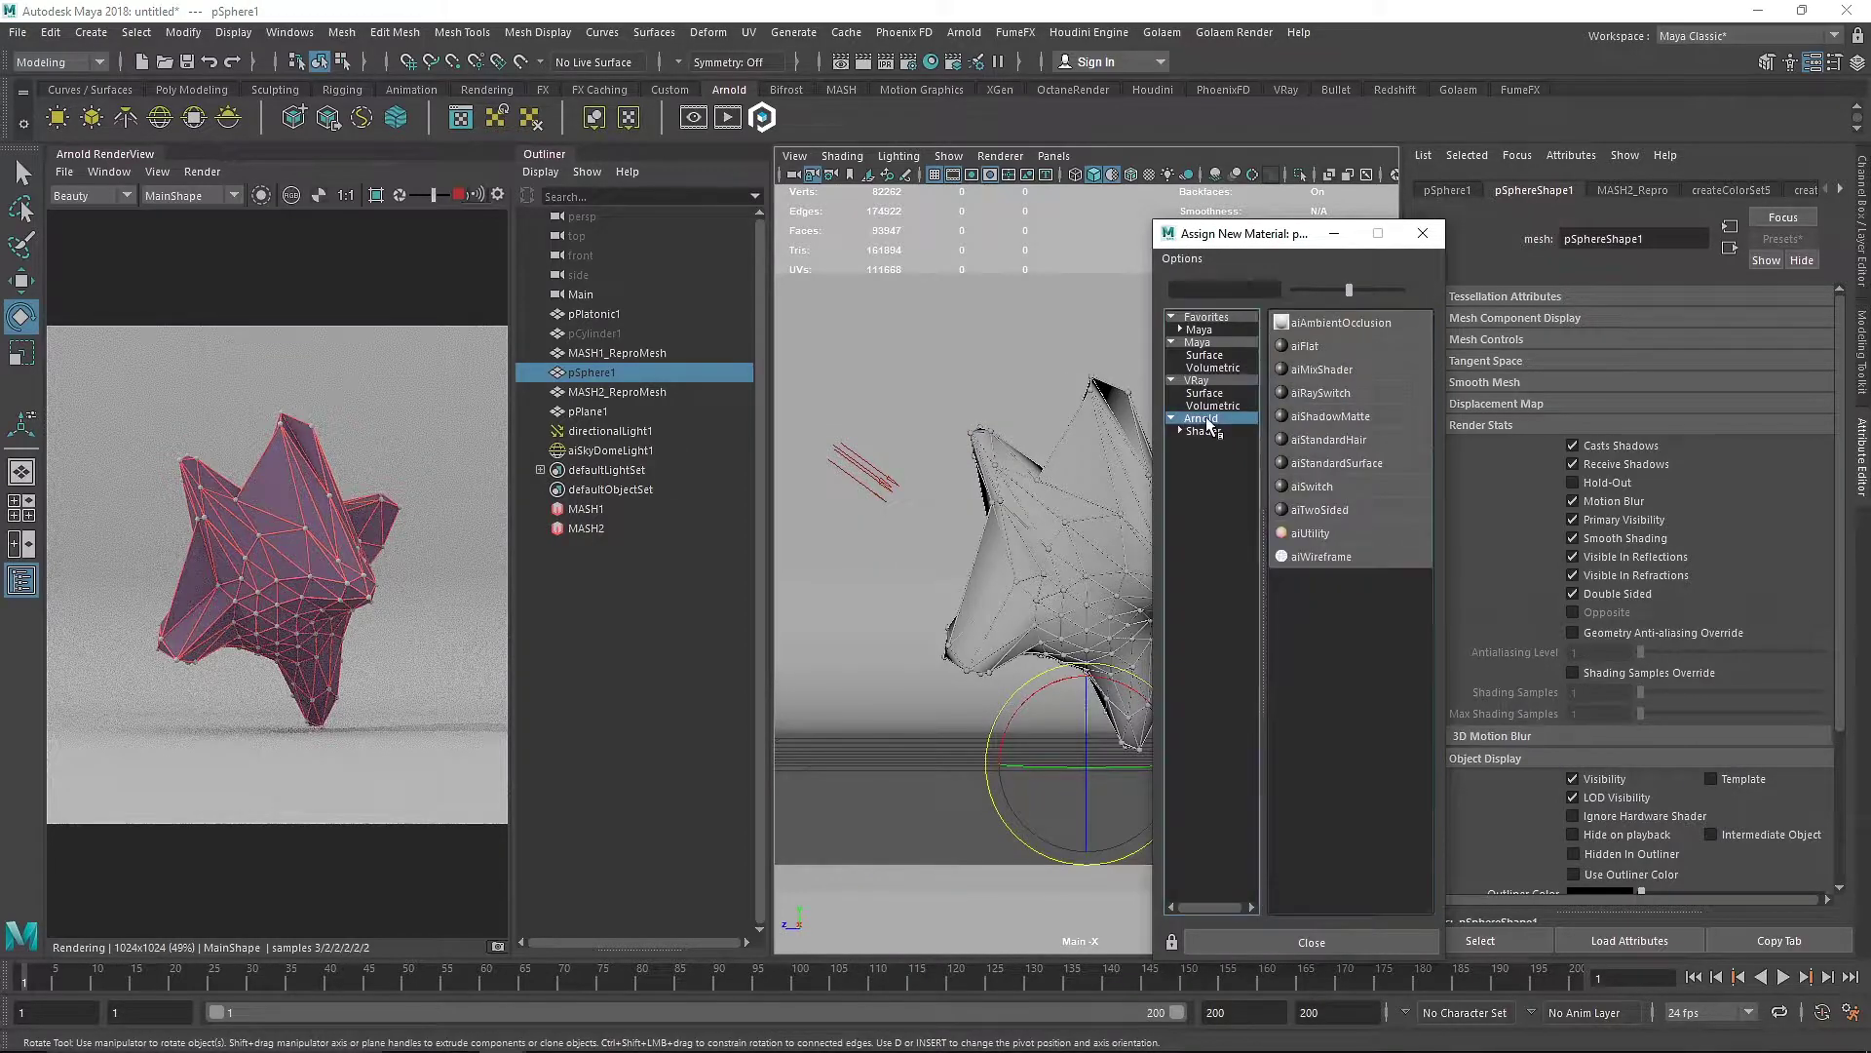
left_click(1335, 462)
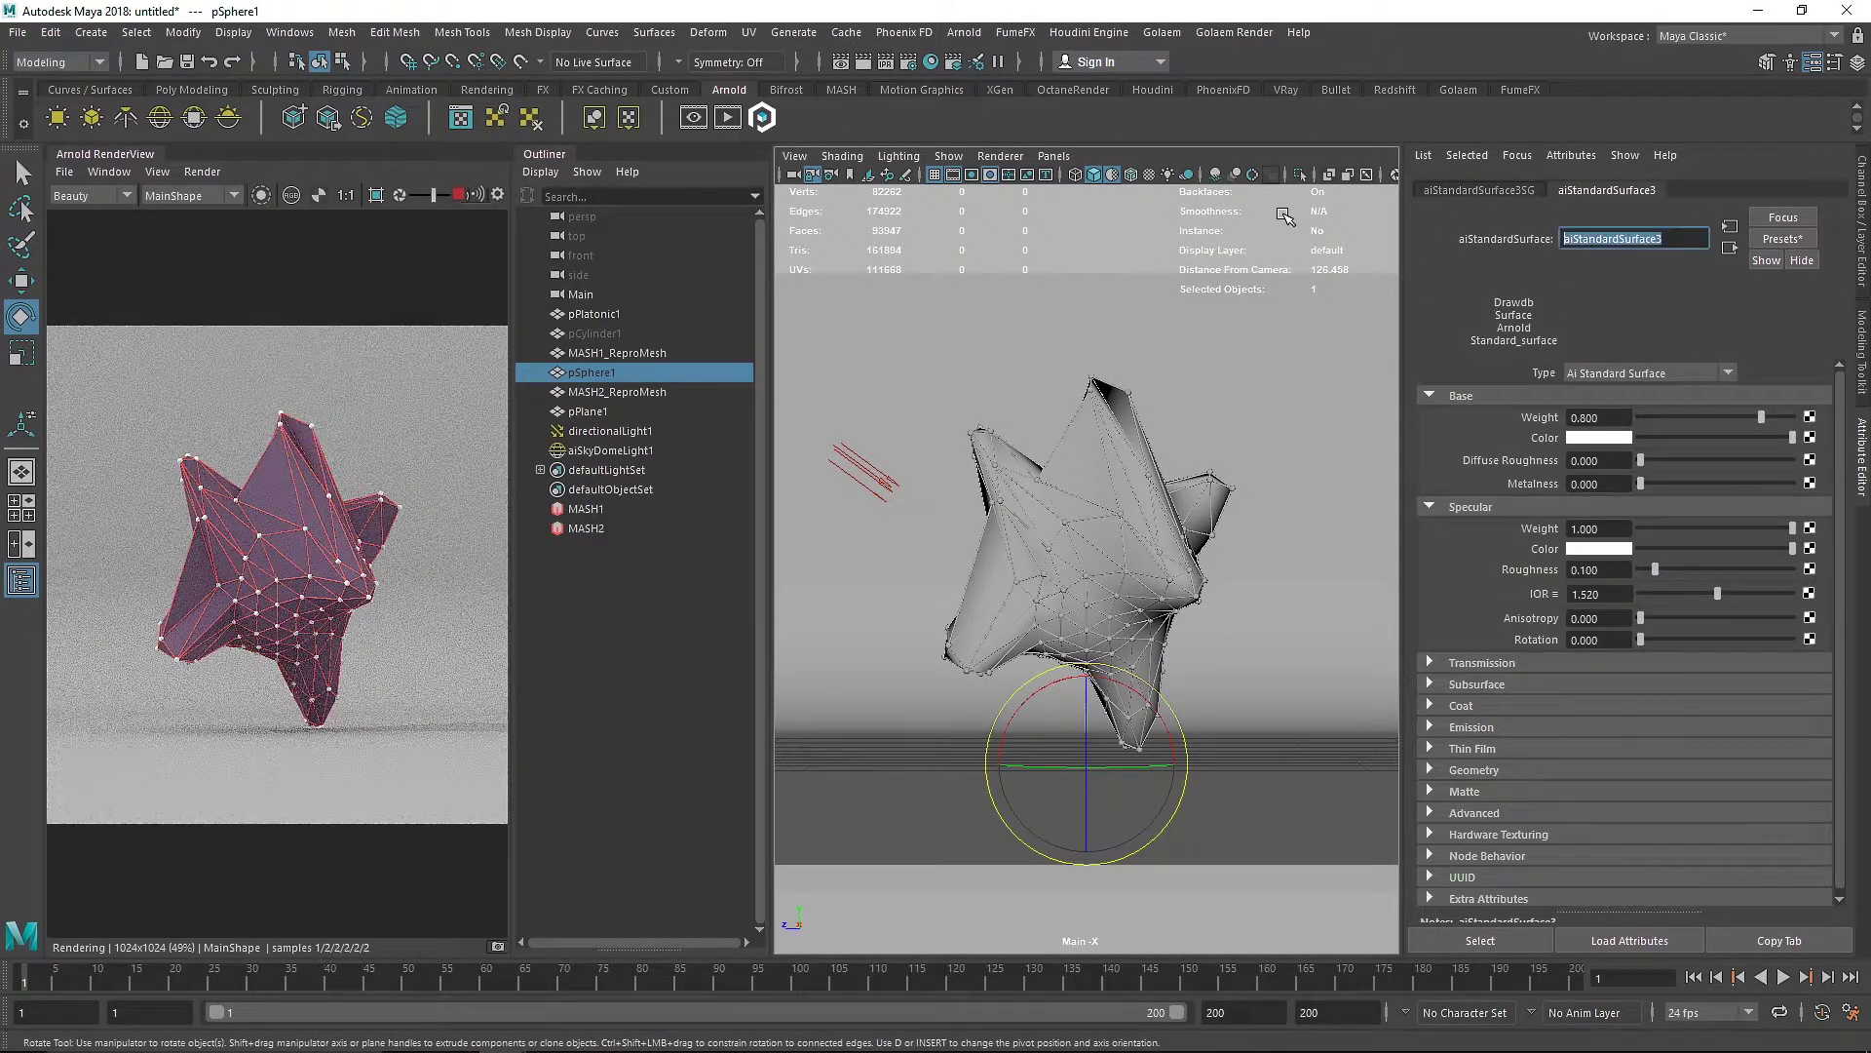
type("SPh")
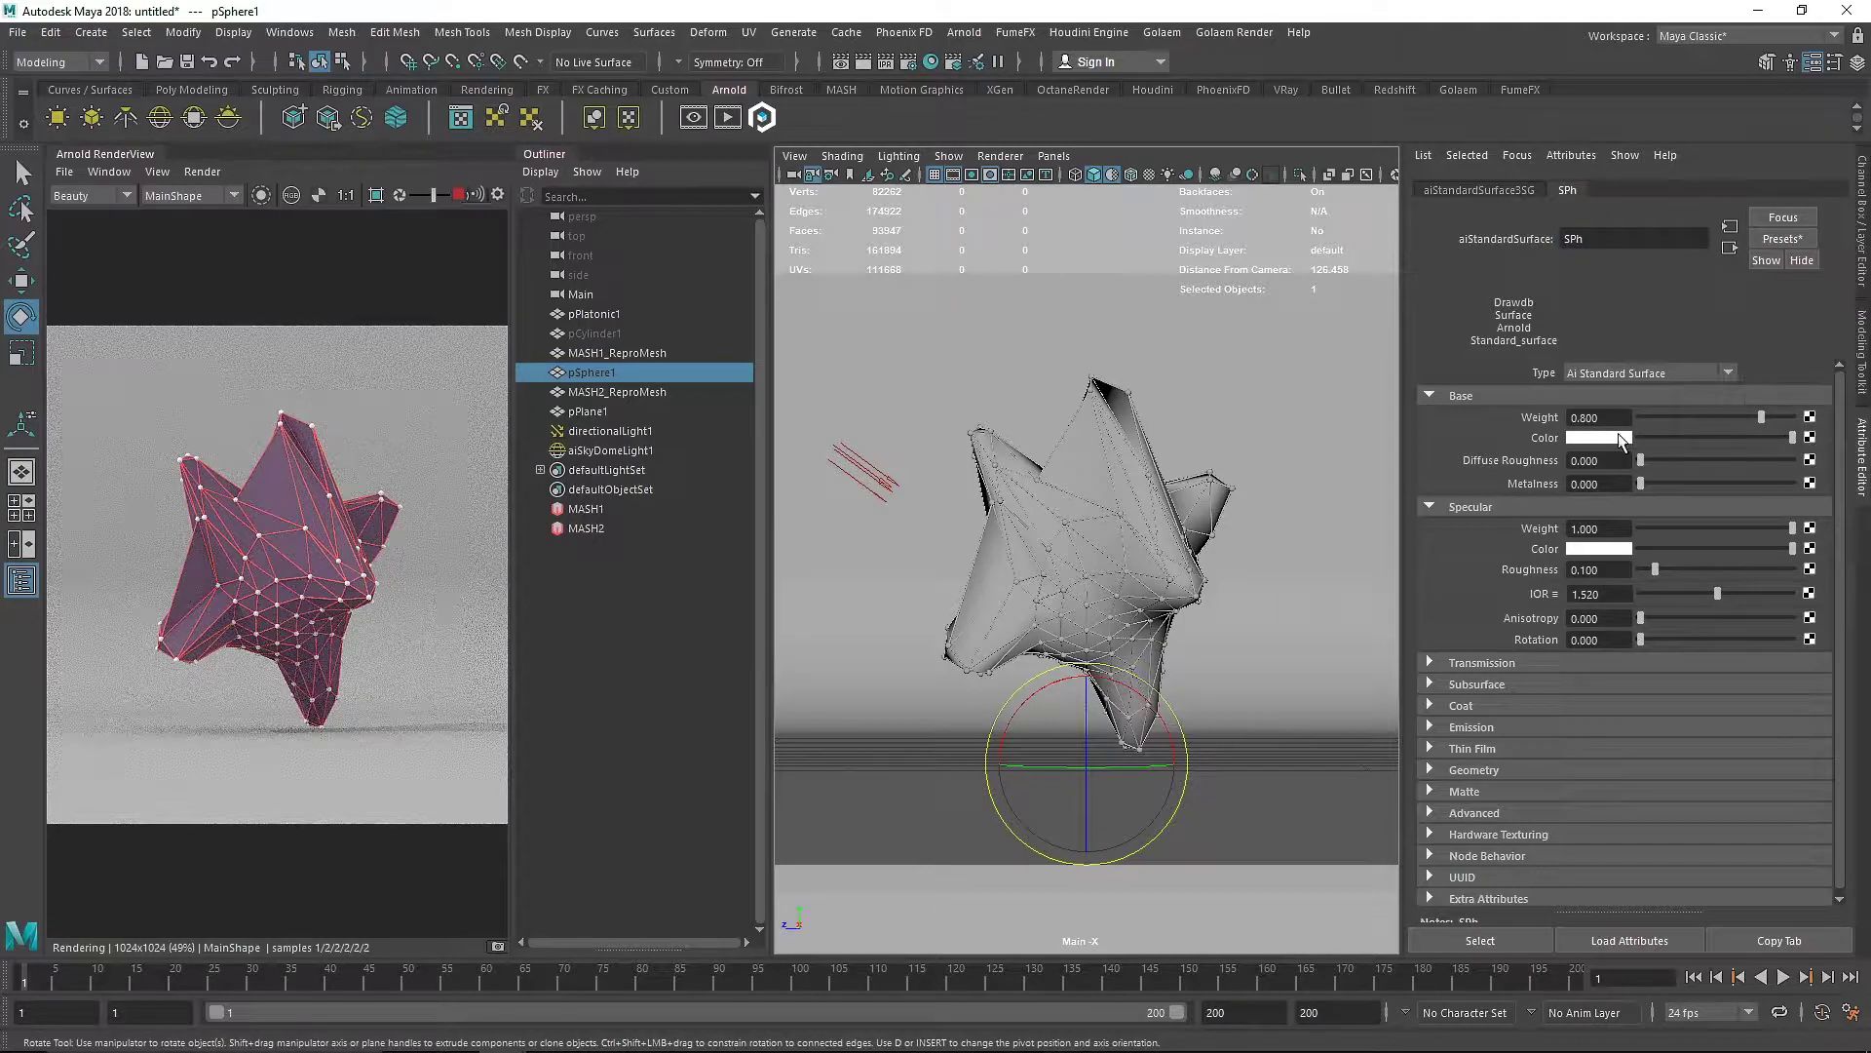
Set the SPh material's base weight to 1 and its specular weight to 0.2
left_click_drag(1761, 417, 1795, 417)
left_click_drag(1608, 483, 1526, 492)
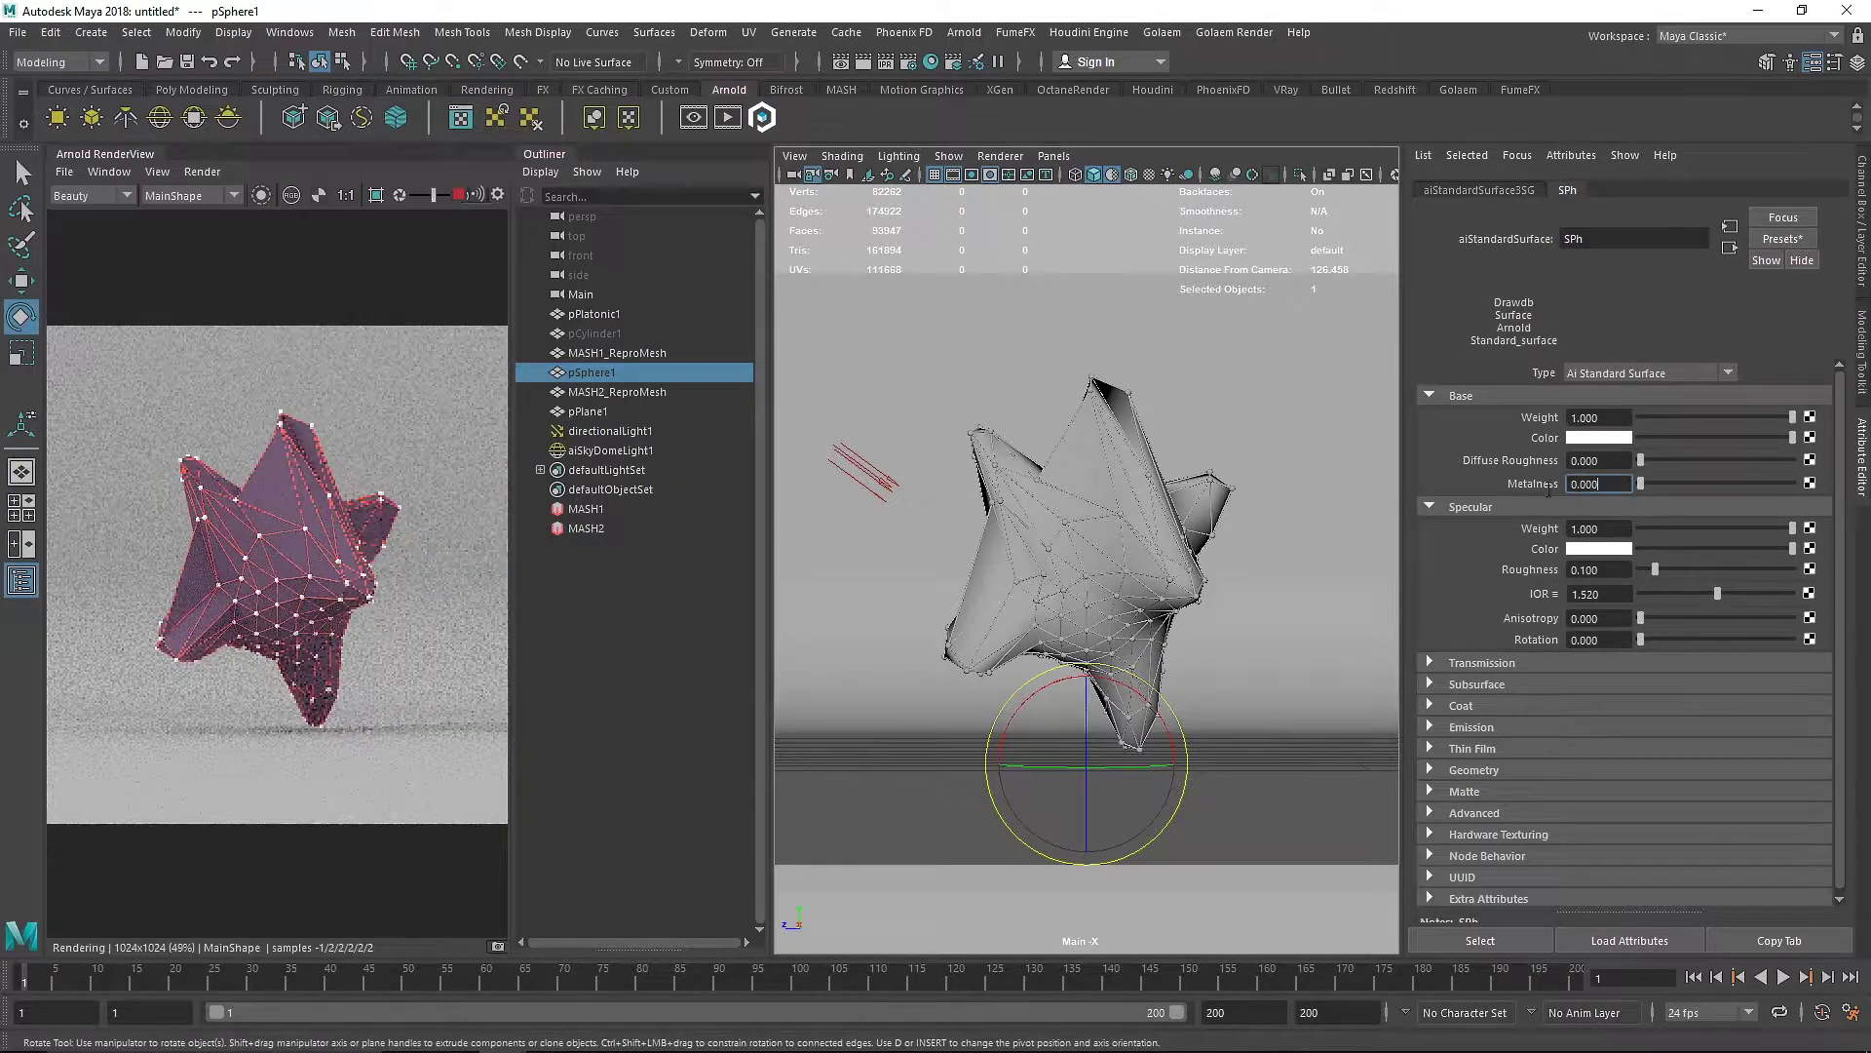
left_click(1608, 531)
type(".")
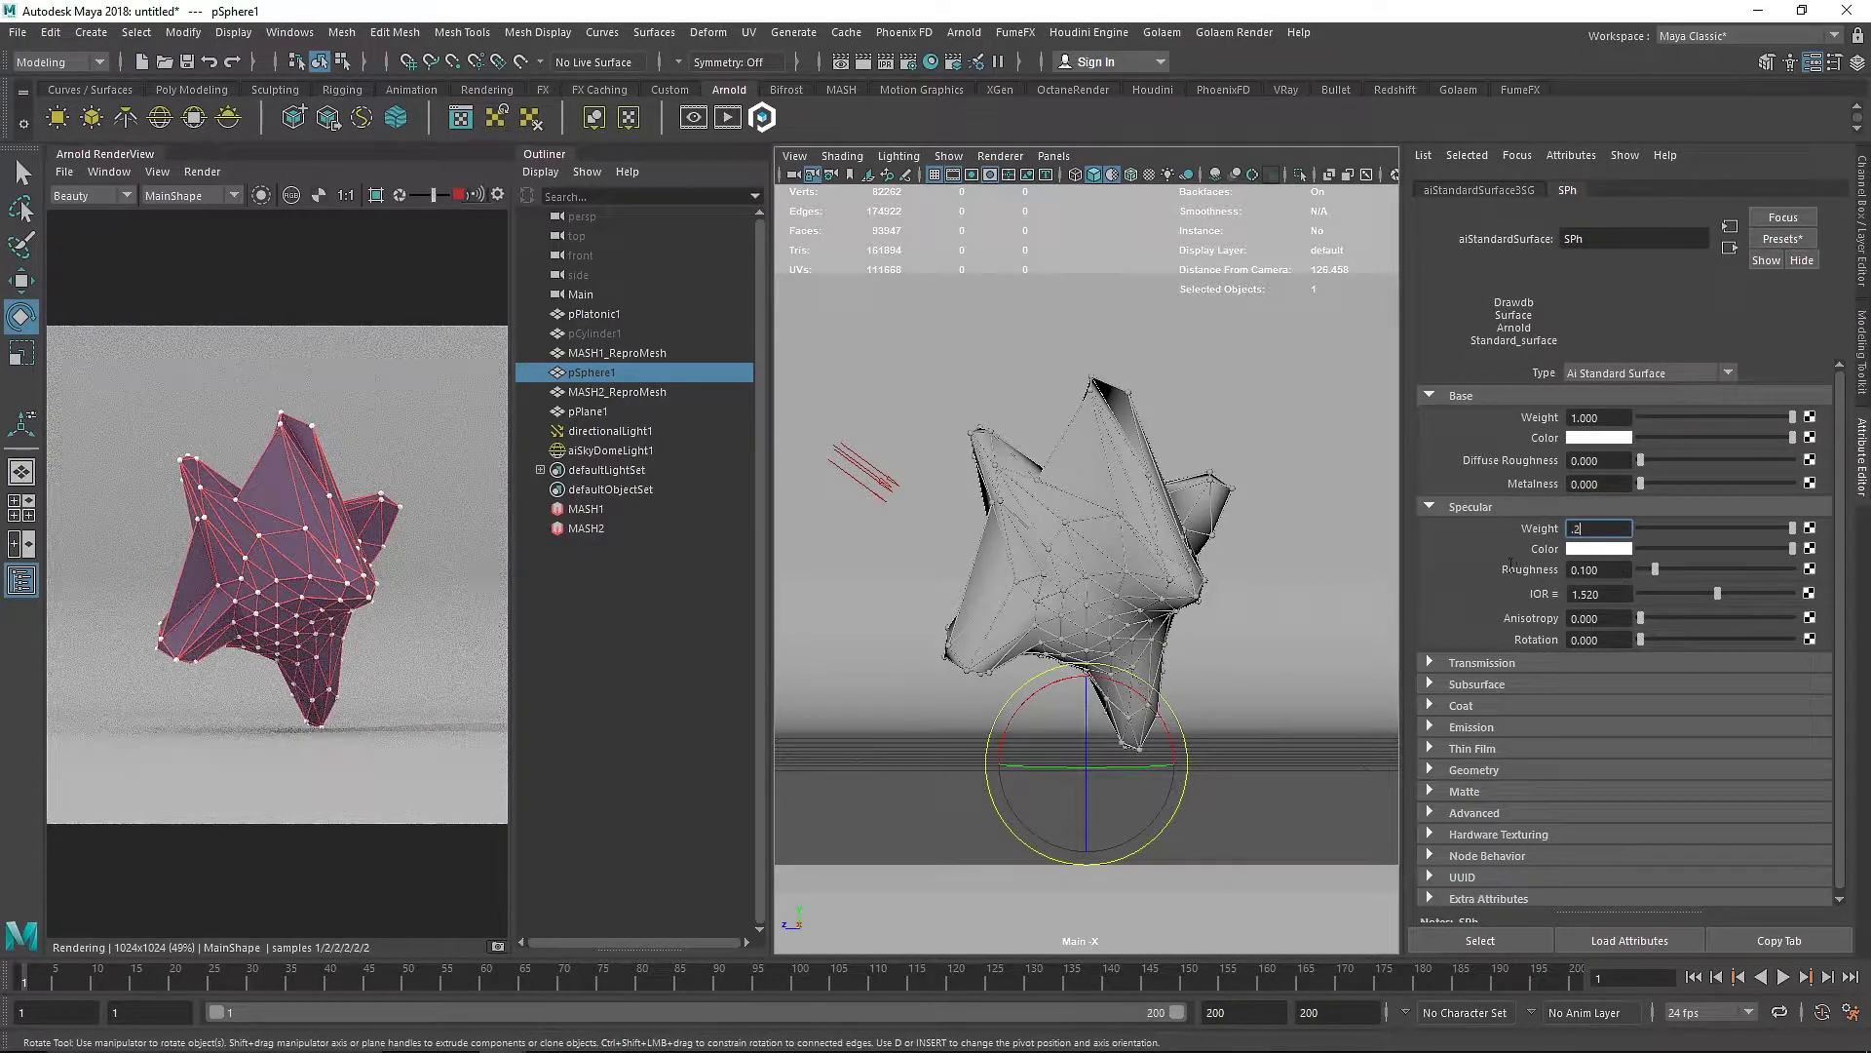
type("2")
key("Return")
Set the SPh material's base colour to pale yellow-green and its specular roughness to 0.5
left_click(1599, 436)
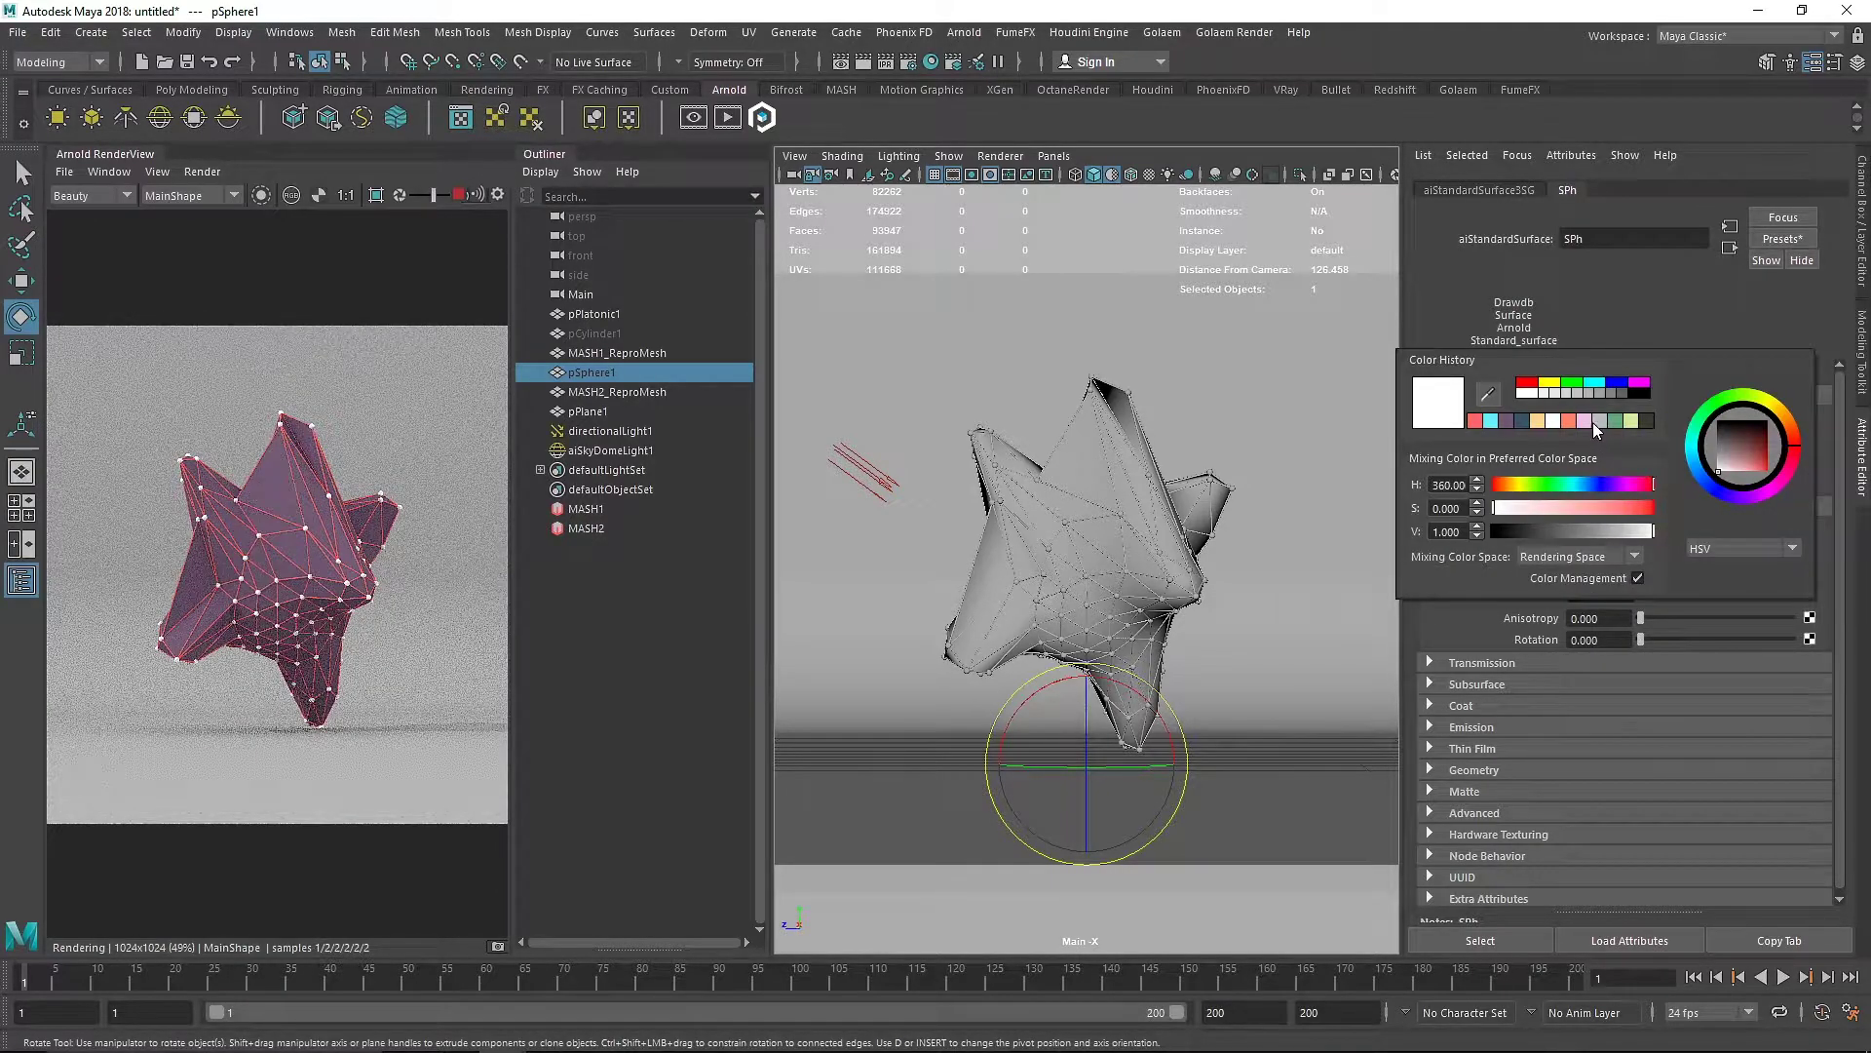
left_click(1607, 424)
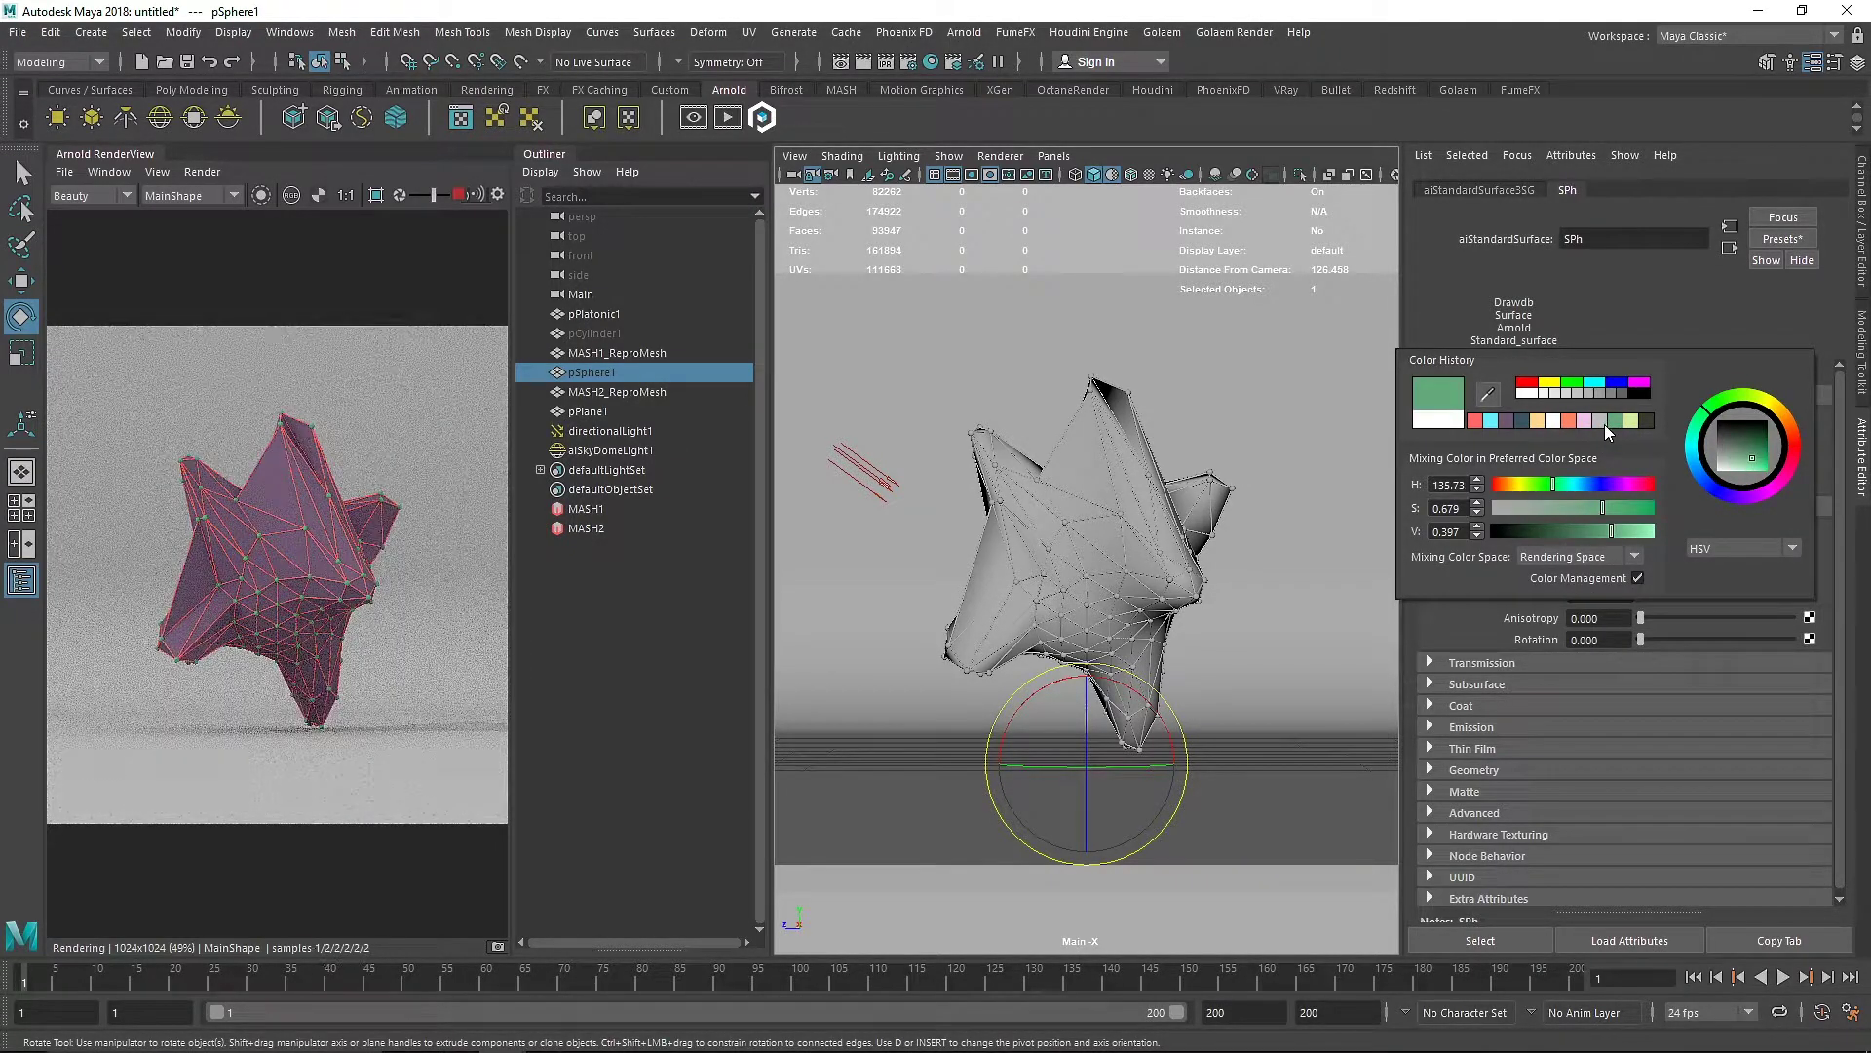
left_click(1632, 420)
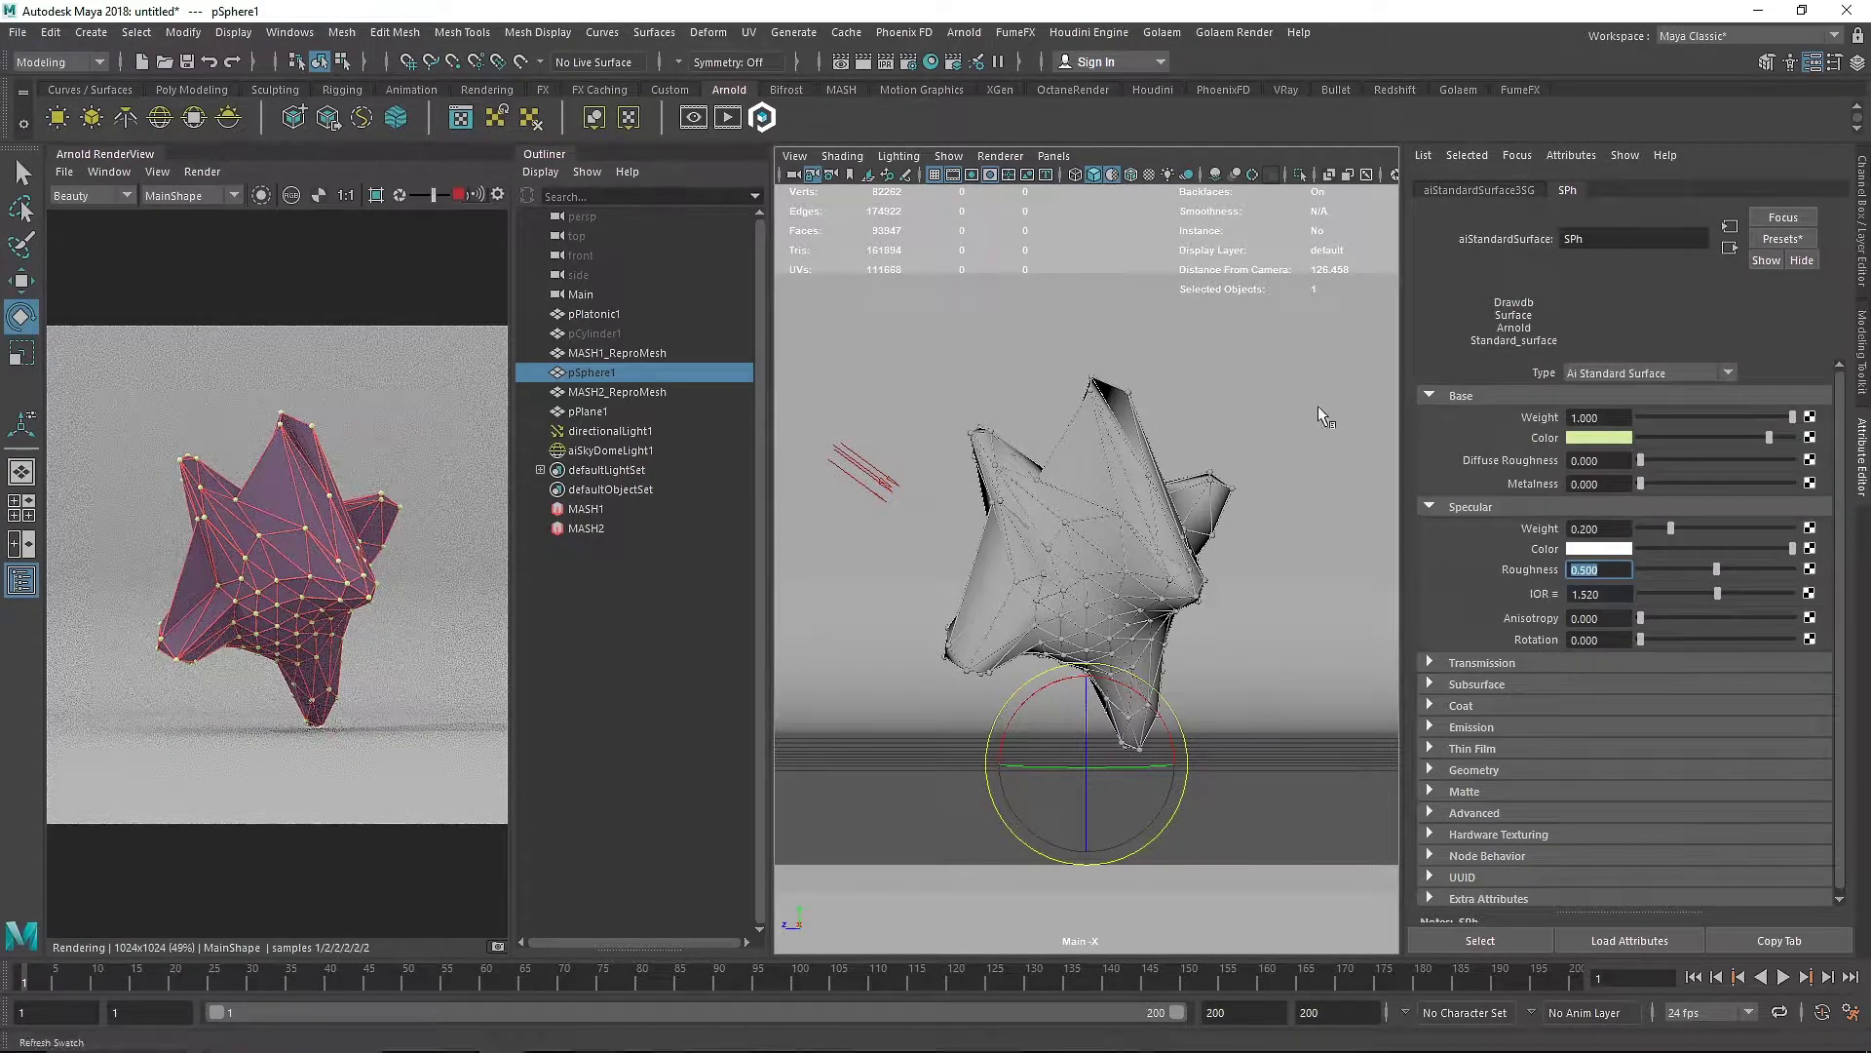
Assign a new aiStandardSurface material to the pPlane1 backdrop and name it Floor
left_click(934, 357)
right_click_drag(934, 357, 901, 867)
left_click(1198, 432)
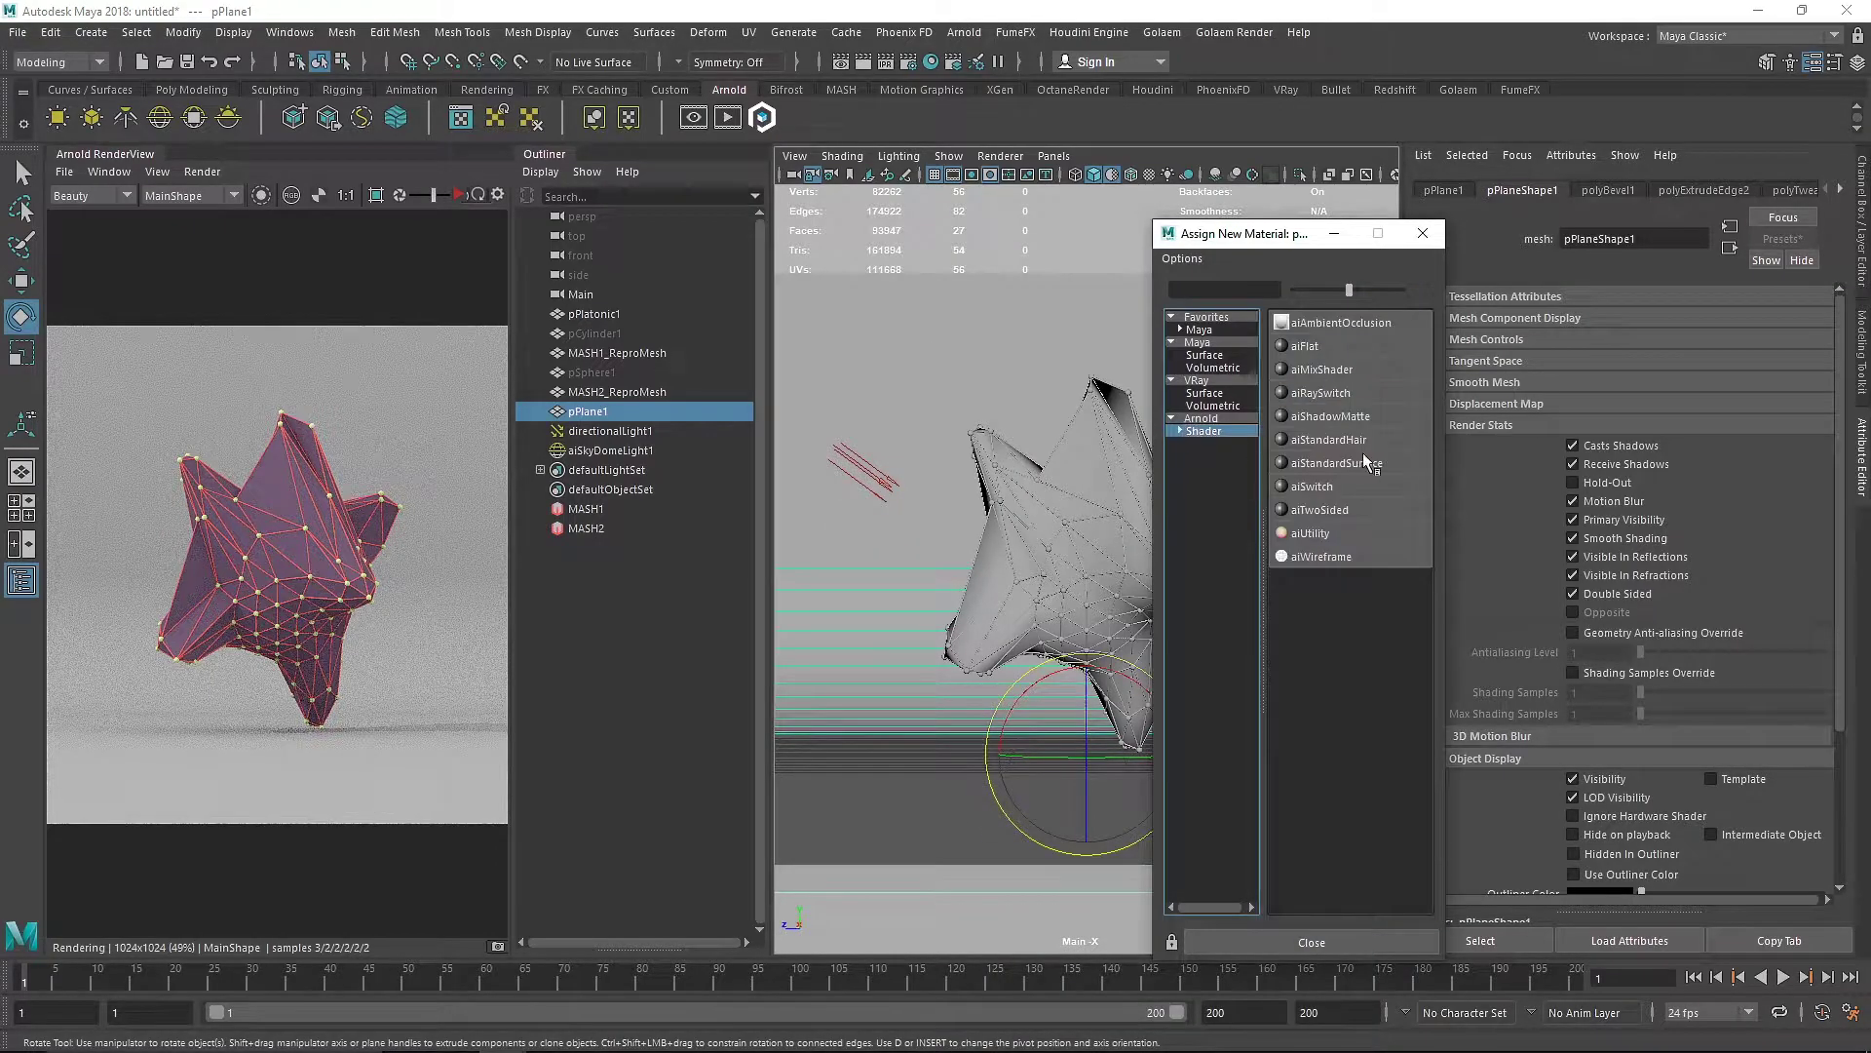
left_click(1336, 463)
type("Floor")
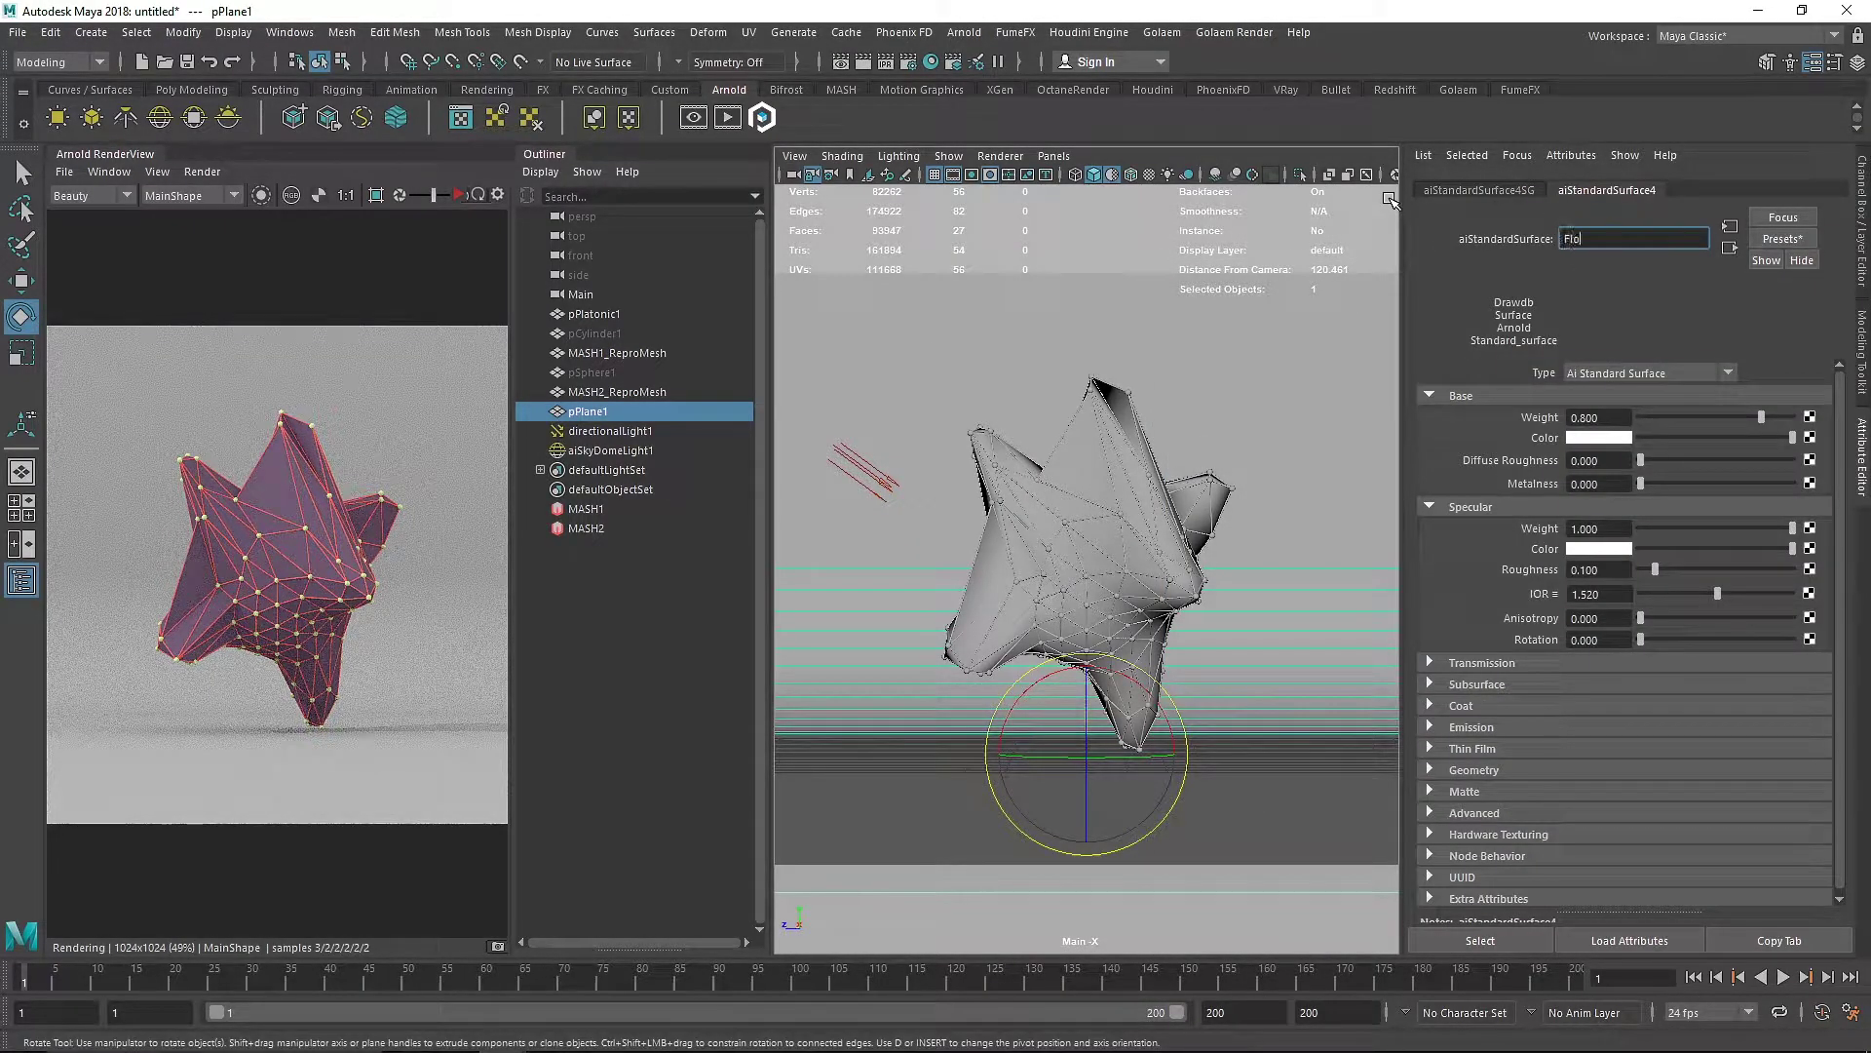
key("Return")
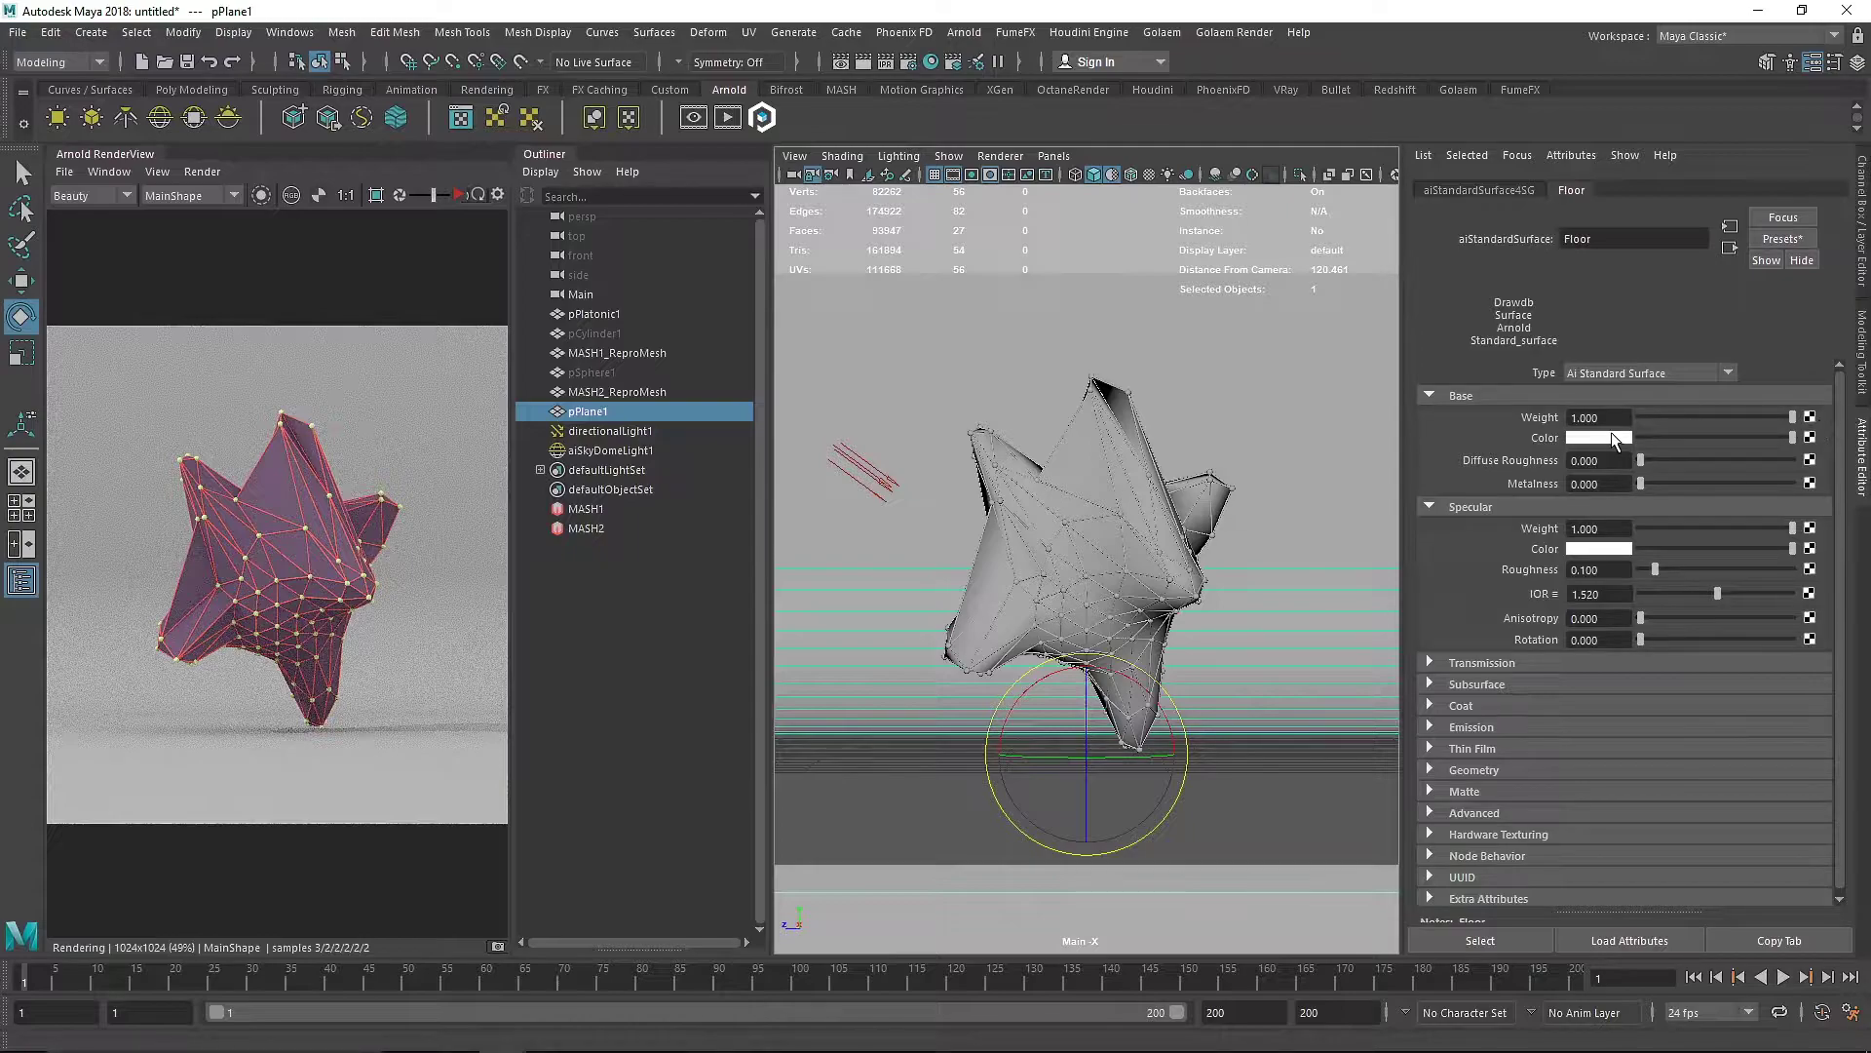
Set the Floor material's base weight to 1 and its specular weight and roughness to 0.5, and refresh the interactive render
left_click(1613, 438)
left_click(1616, 421)
type(".5")
left_click_drag(1609, 569, 1545, 569)
type(".5")
key("Return")
left_click(464, 196)
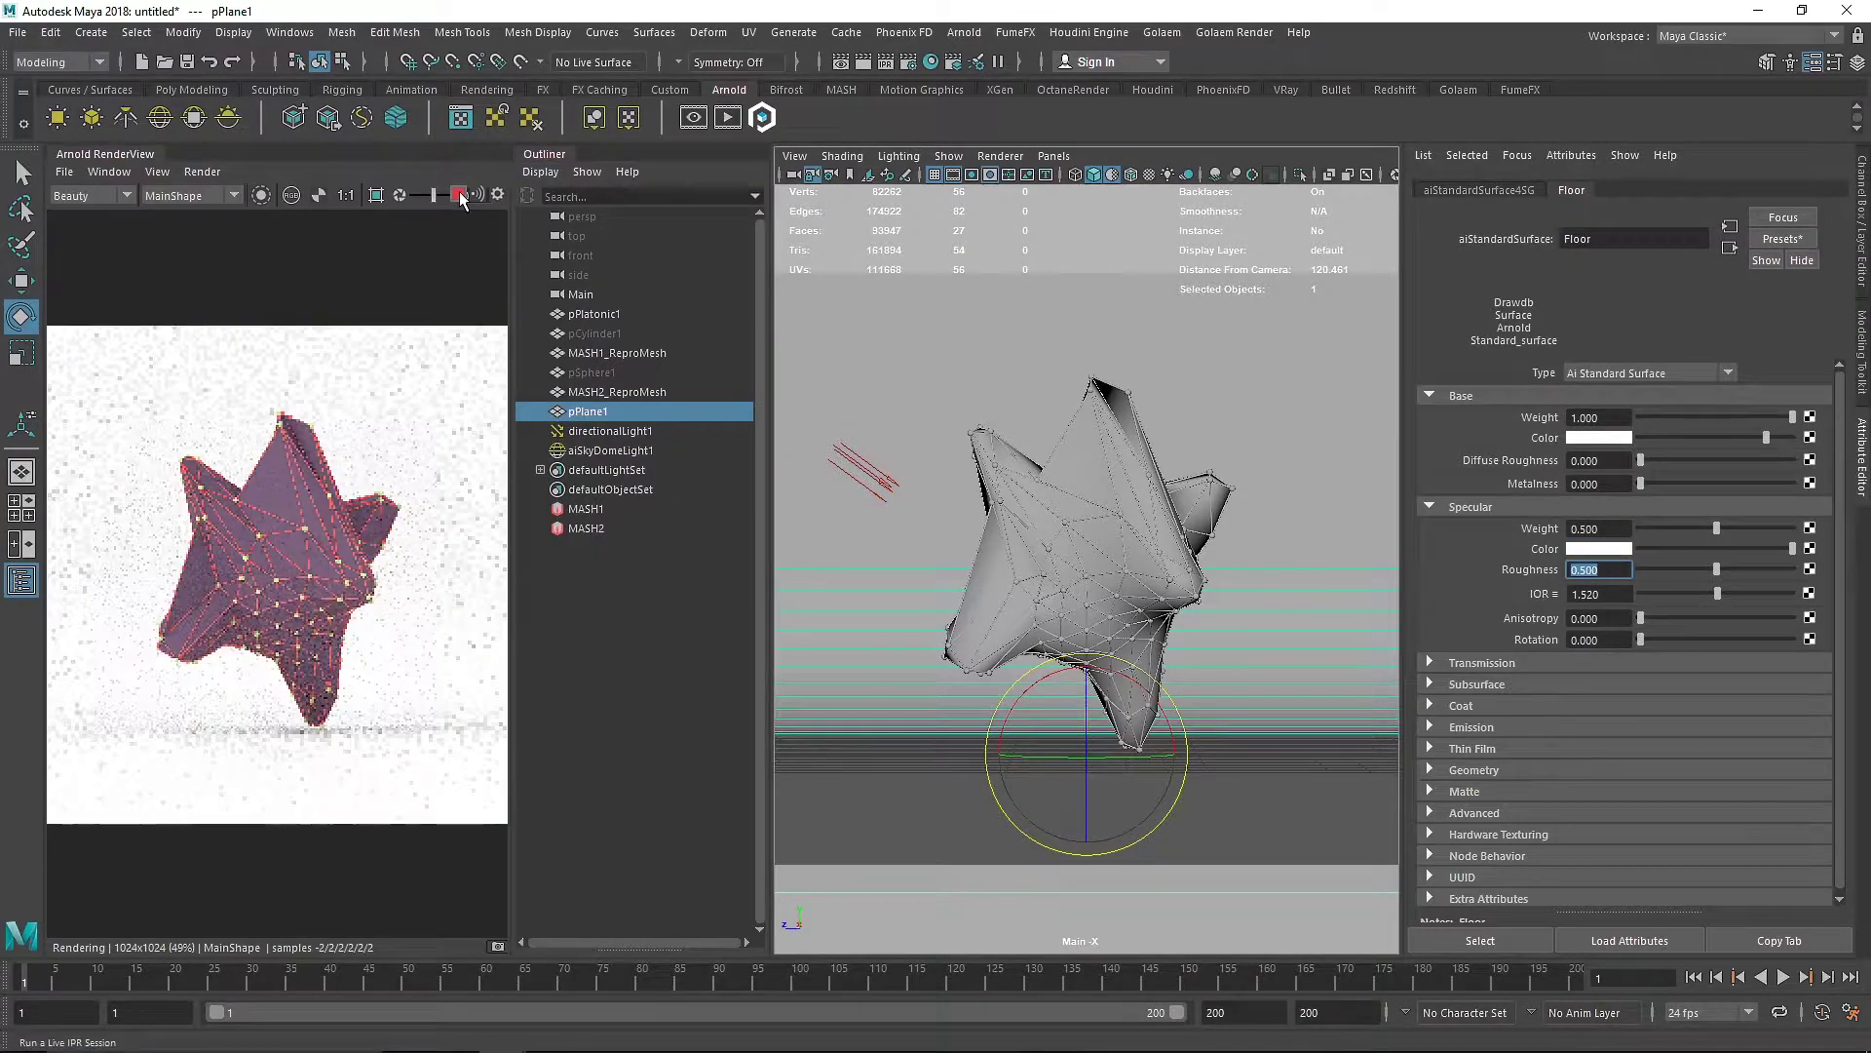
Set the Floor material's base colour to dark slate blue, comparing it with other recent colours in the render
left_click(1613, 441)
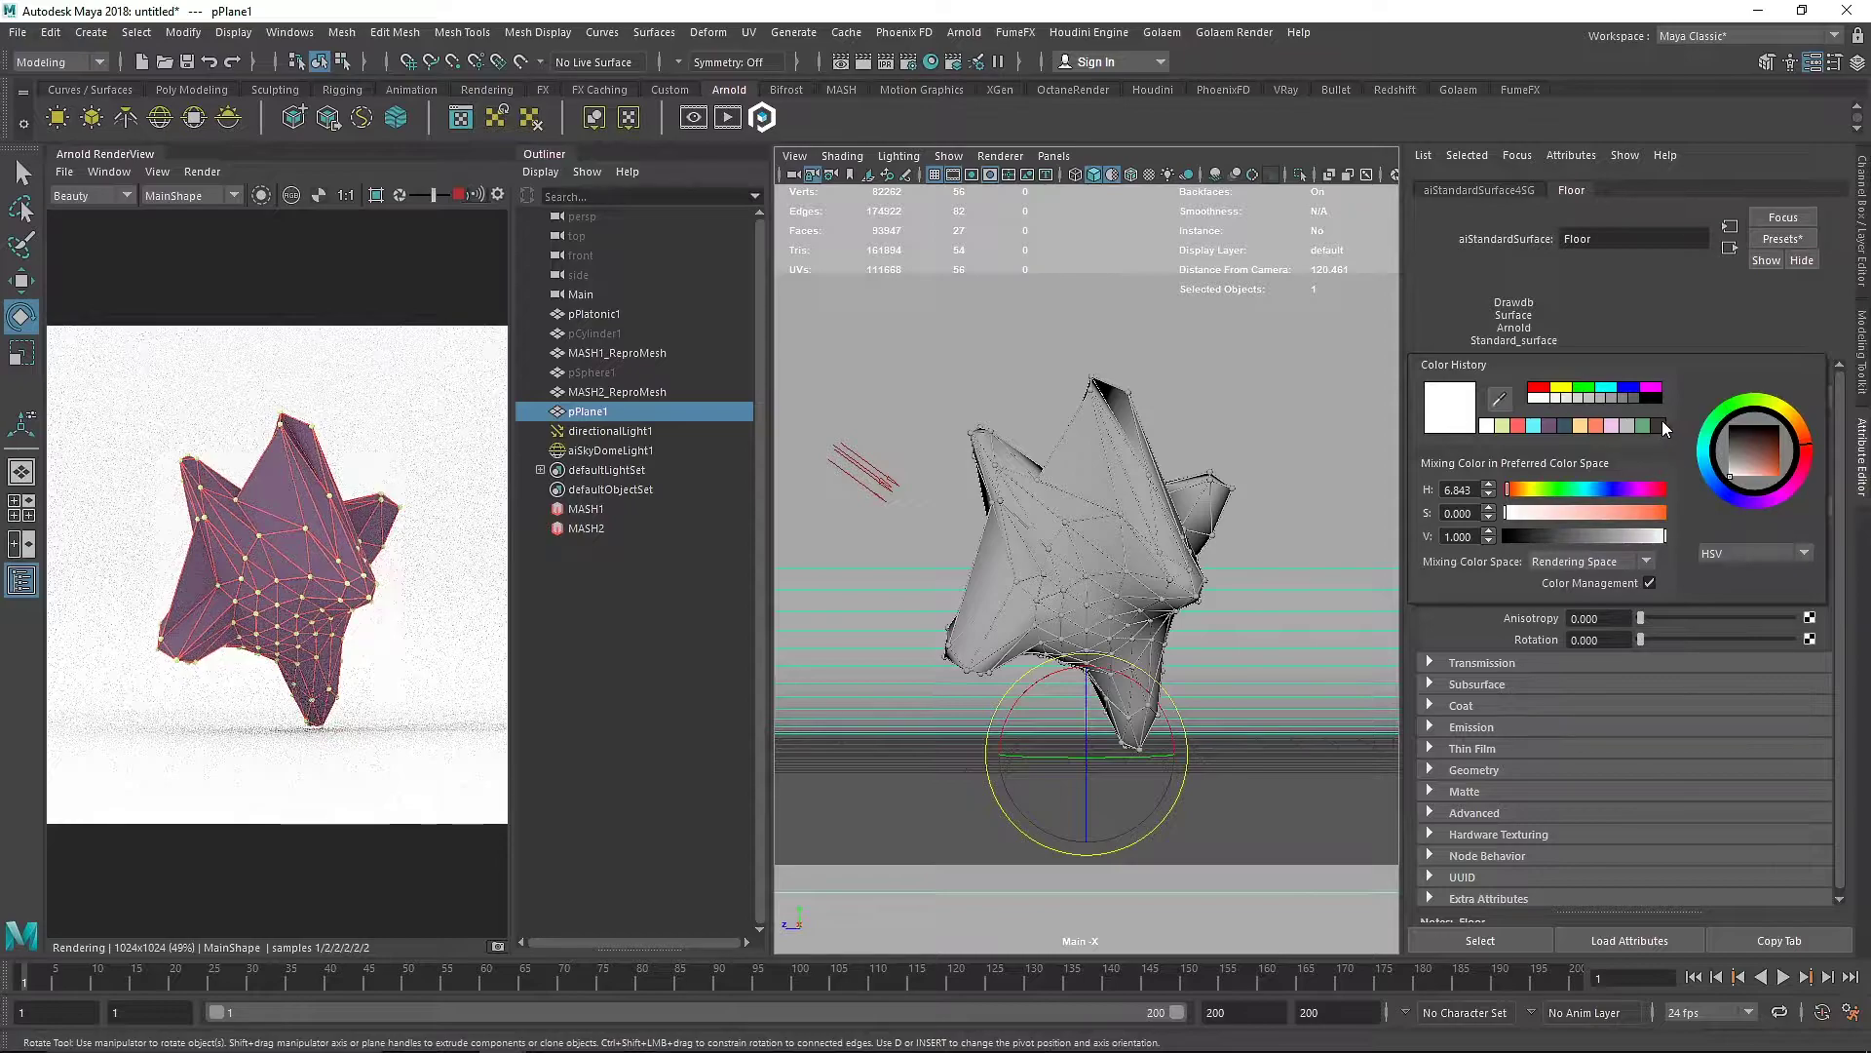
left_click(1661, 426)
left_click(1606, 426)
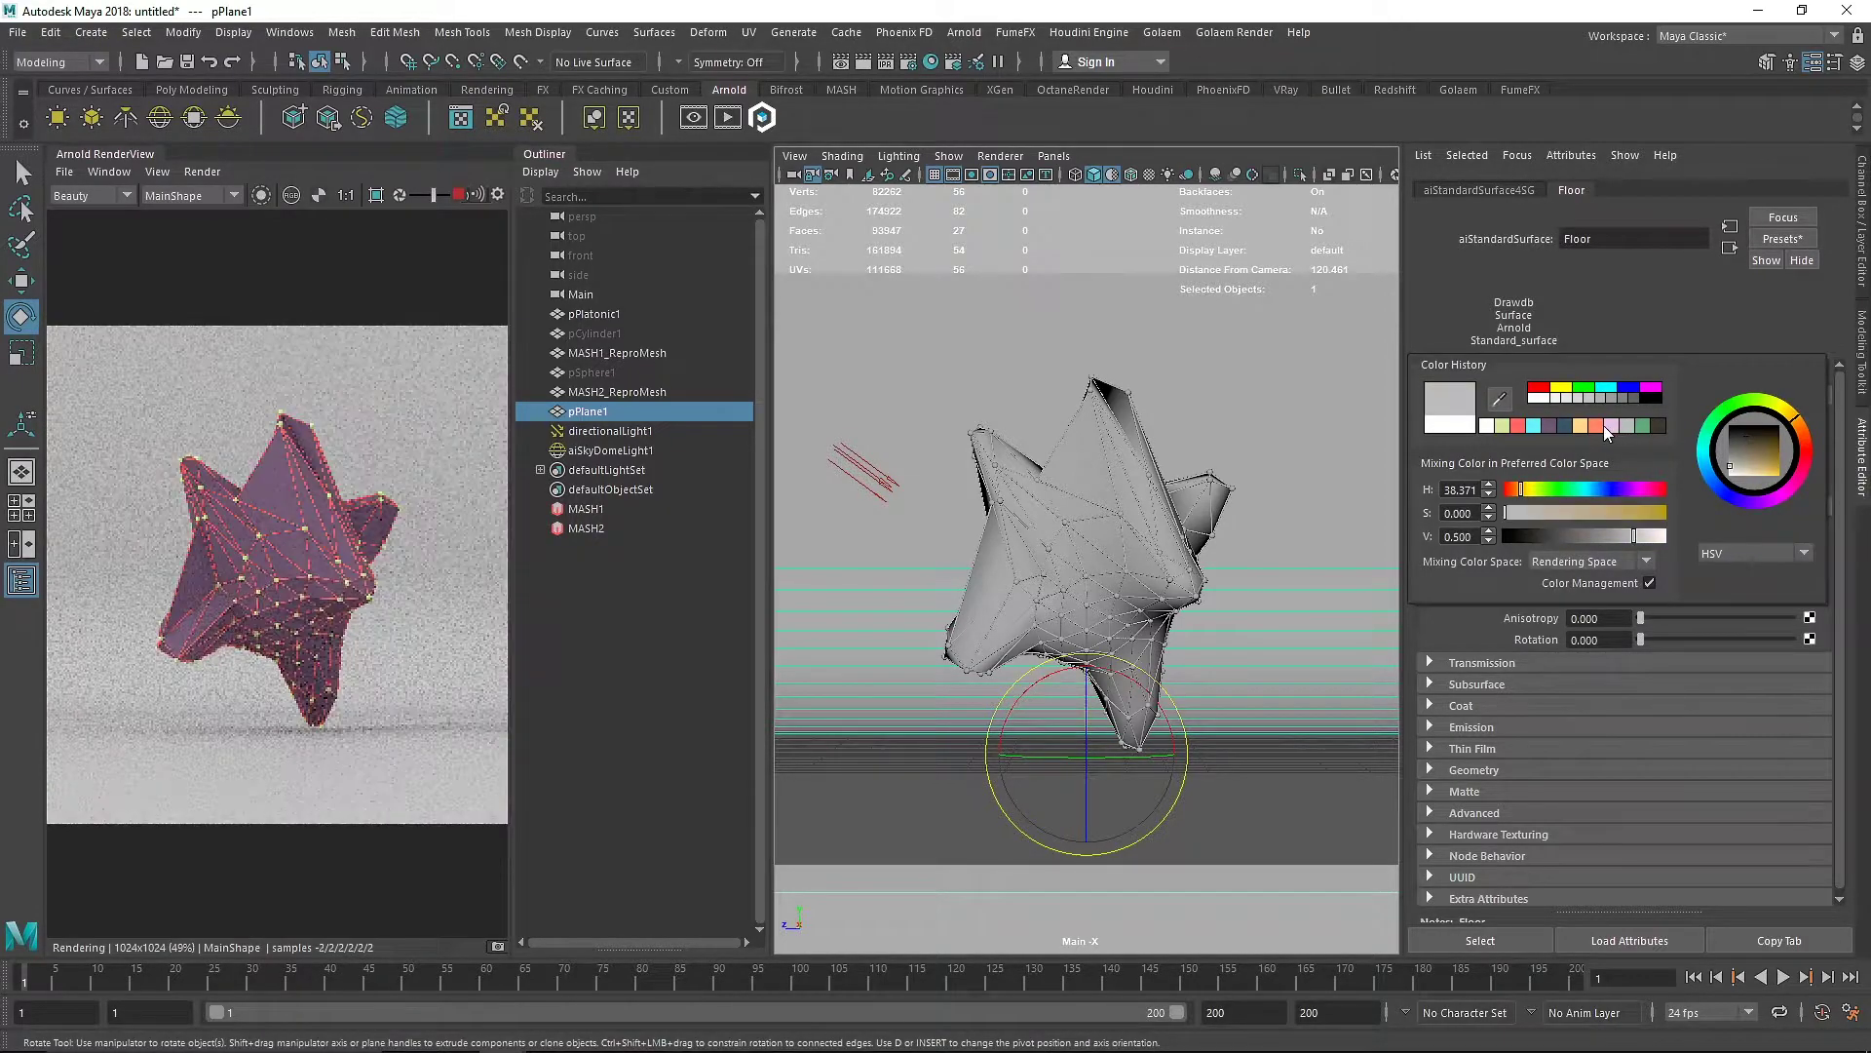
left_click(1559, 425)
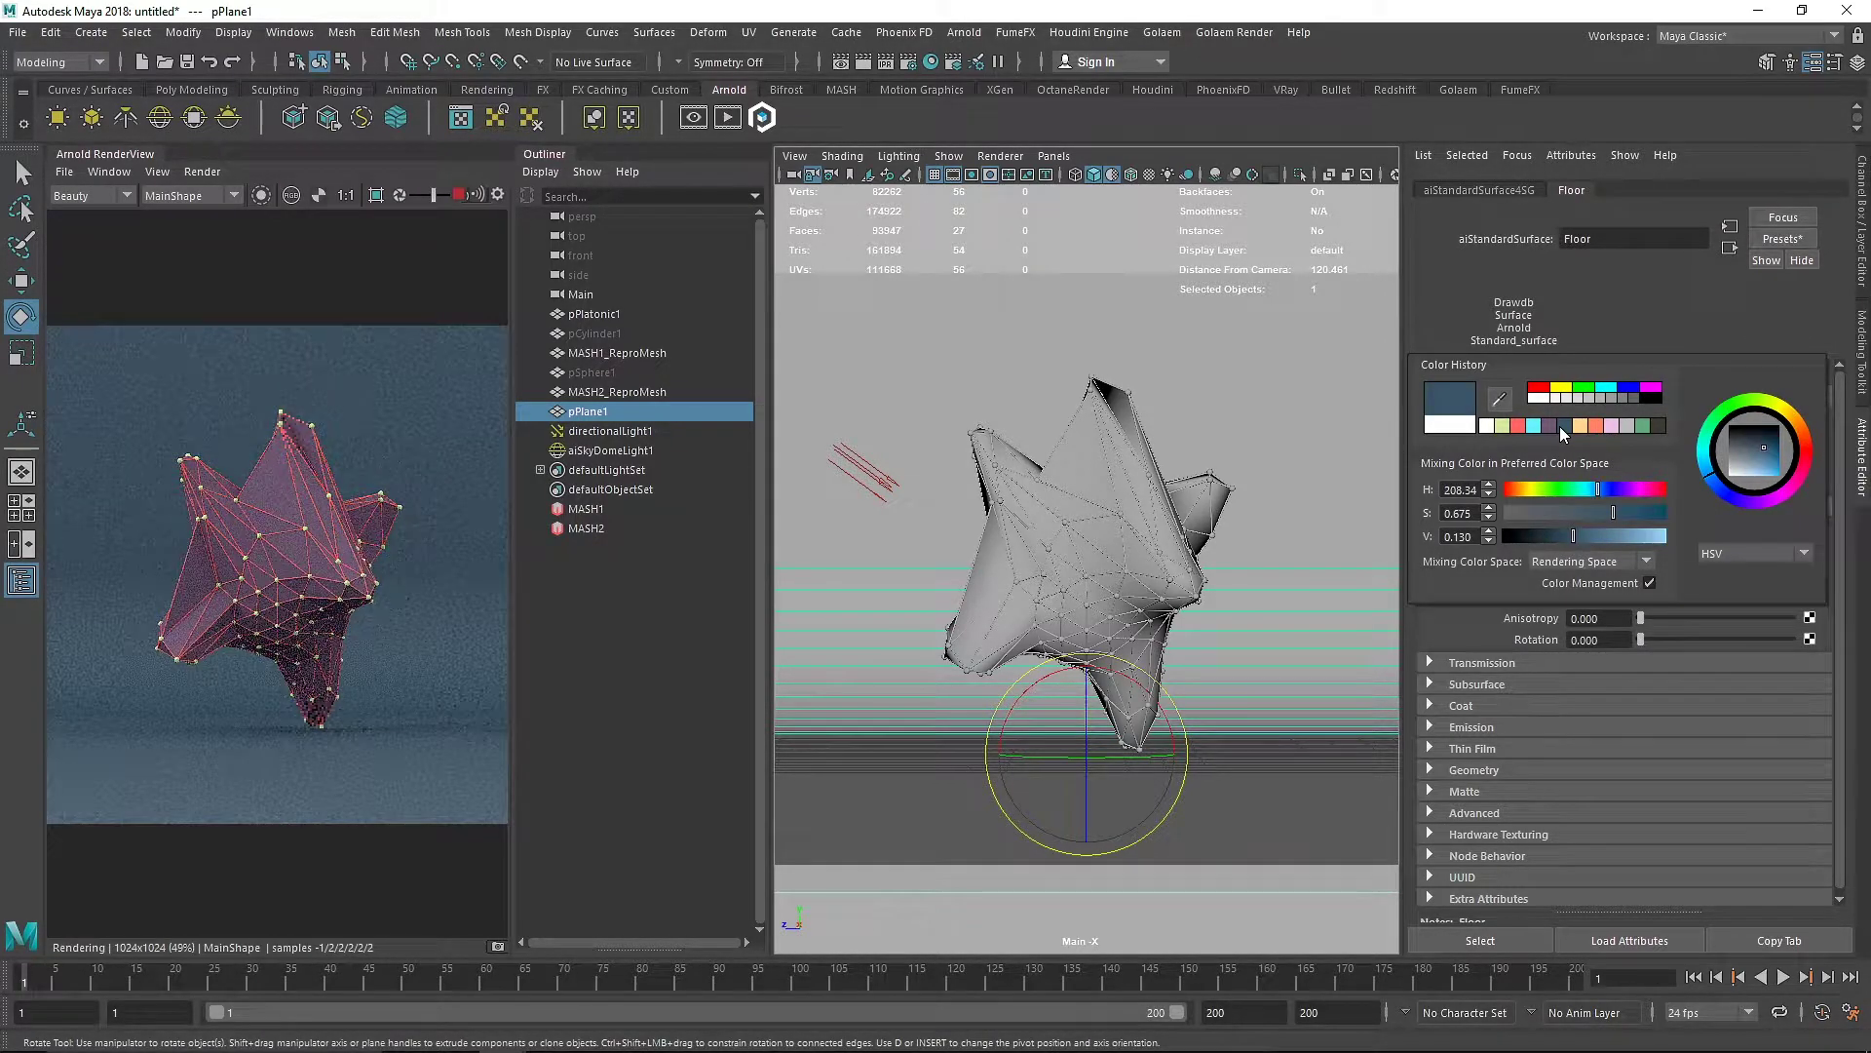
Move pPlatonic1 slightly upward off the floor, collapse the Outliner and widen the Arnold render view
left_click(1128, 500)
key("w")
left_click_drag(1093, 488, 1091, 470)
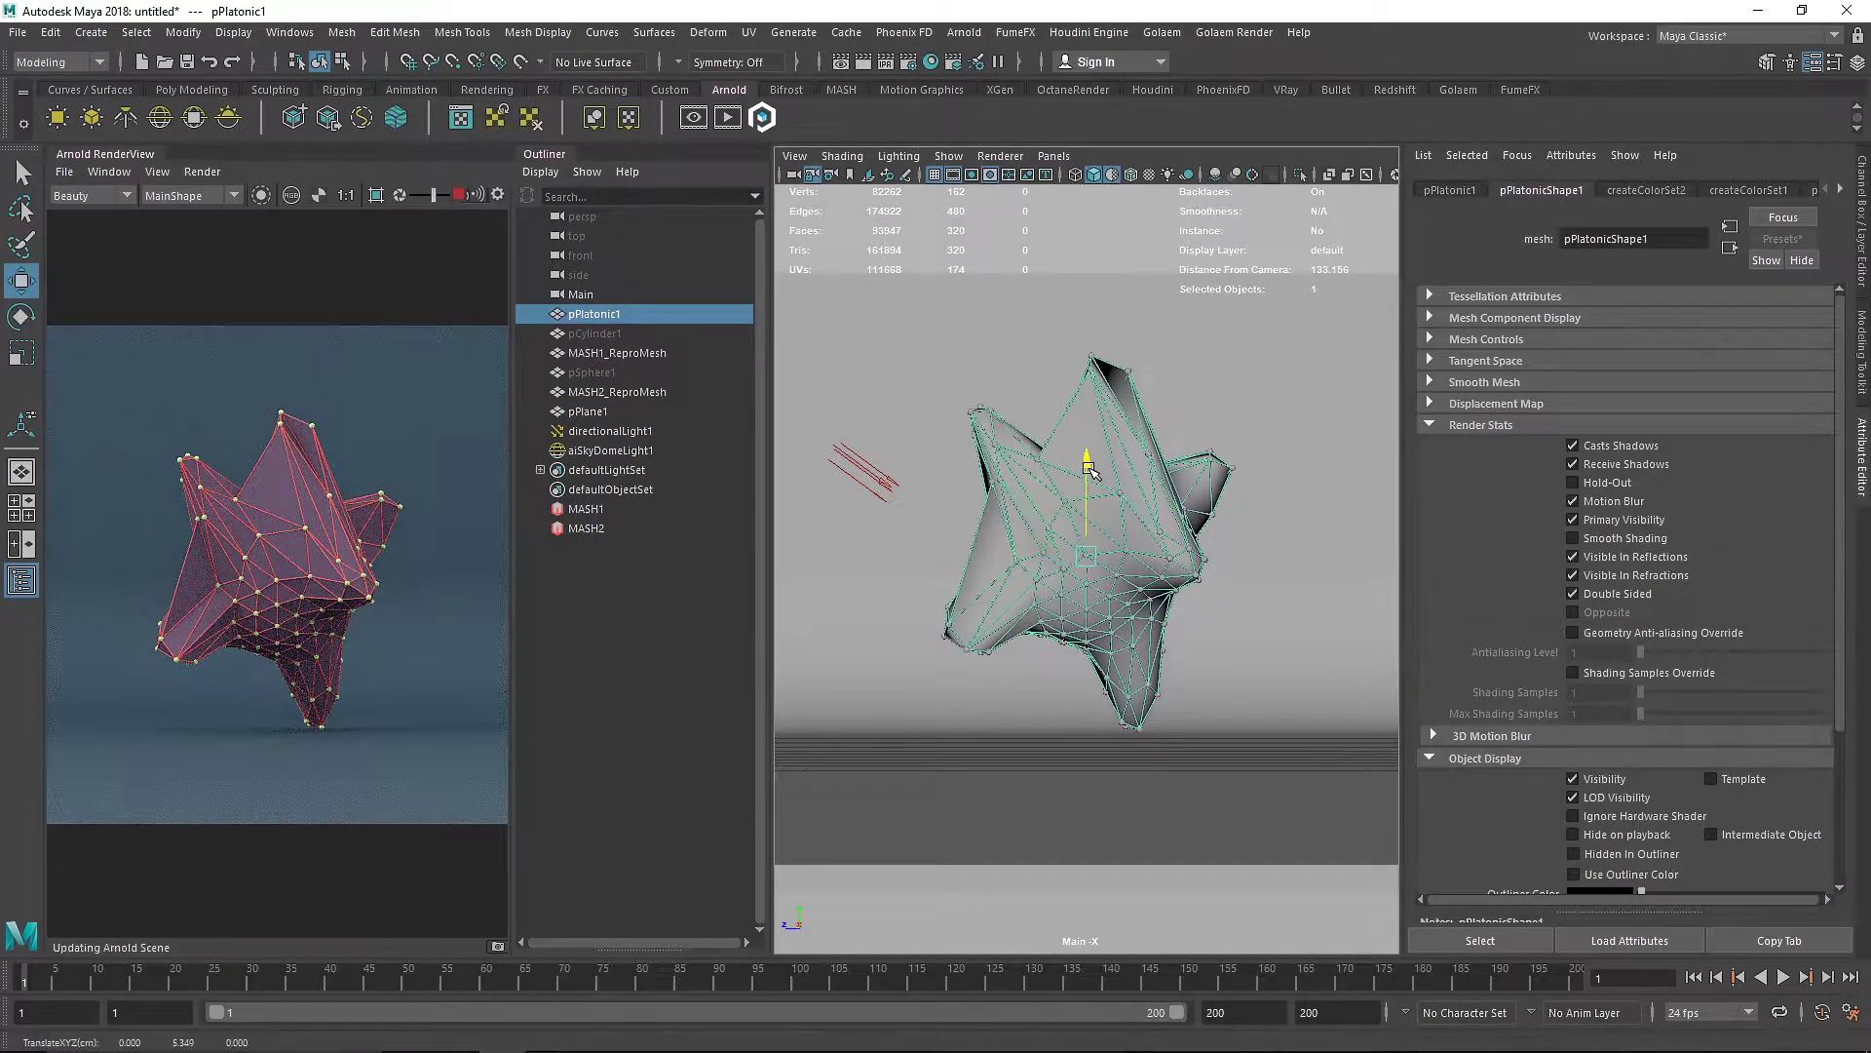
left_click(549, 157)
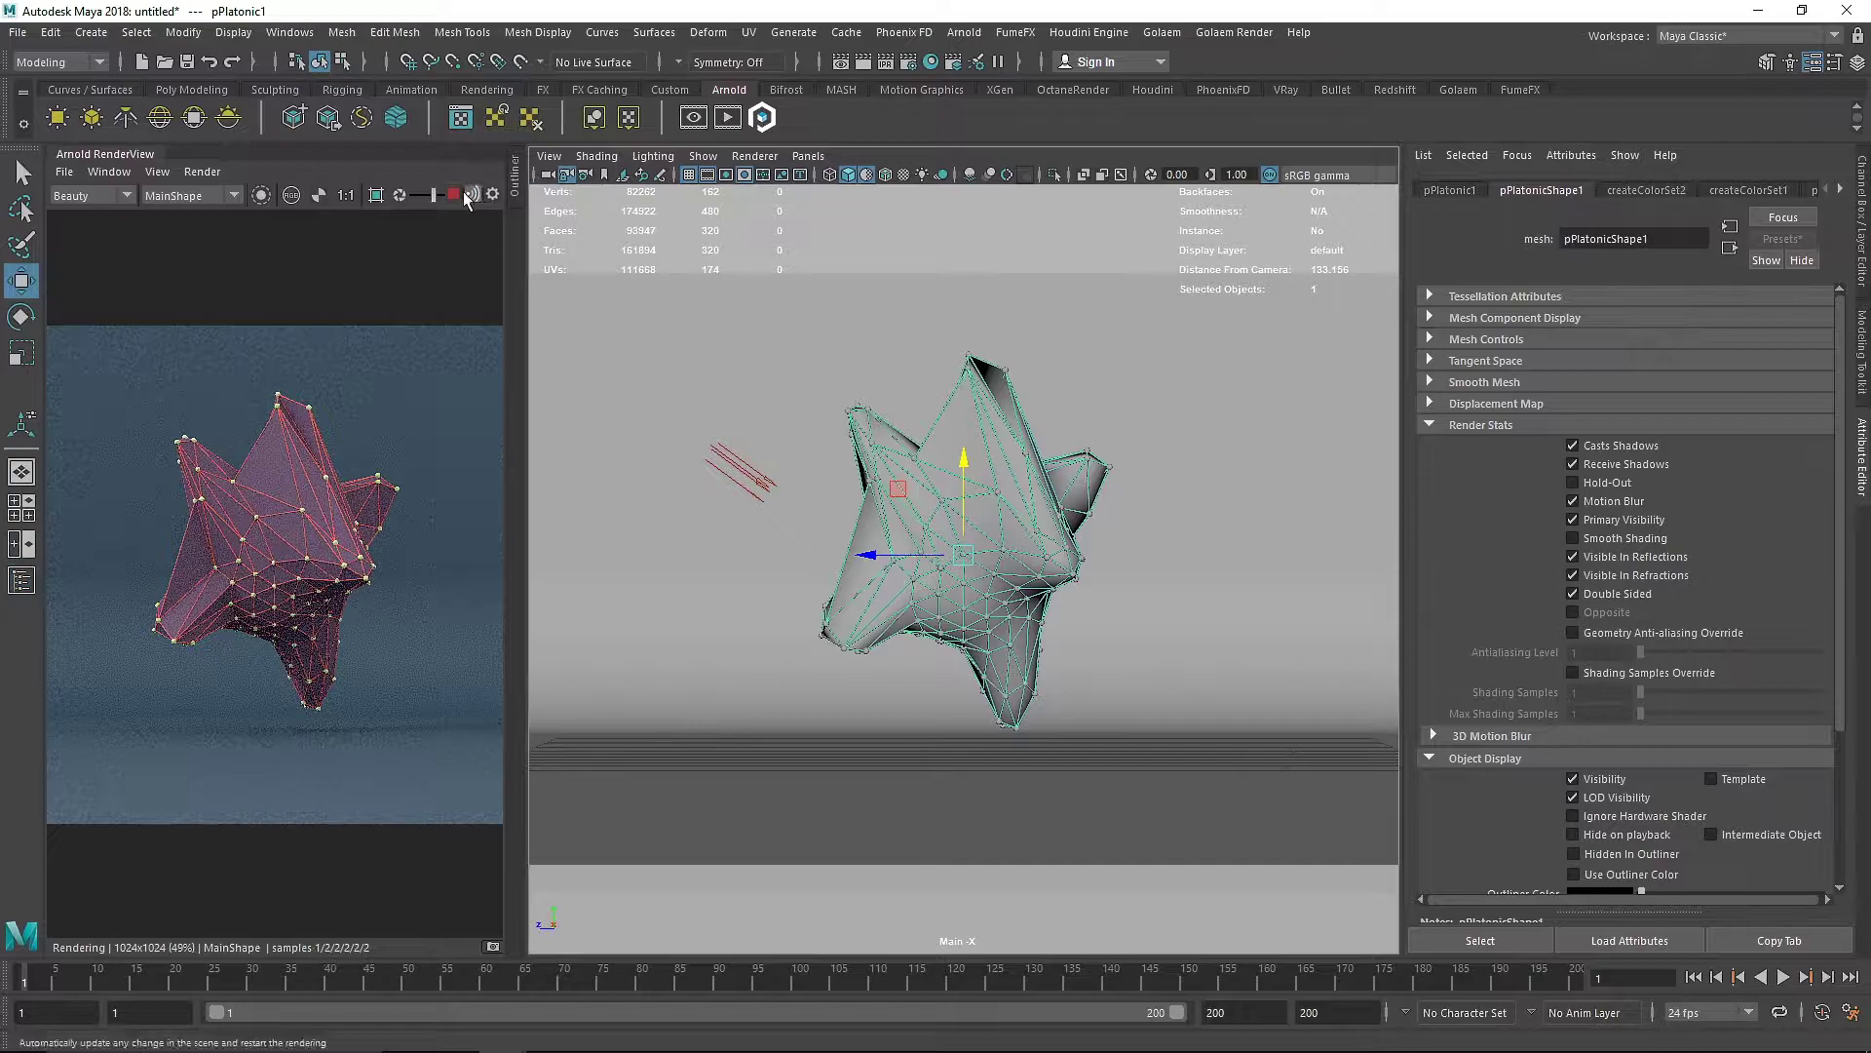
left_click_drag(506, 234, 797, 240)
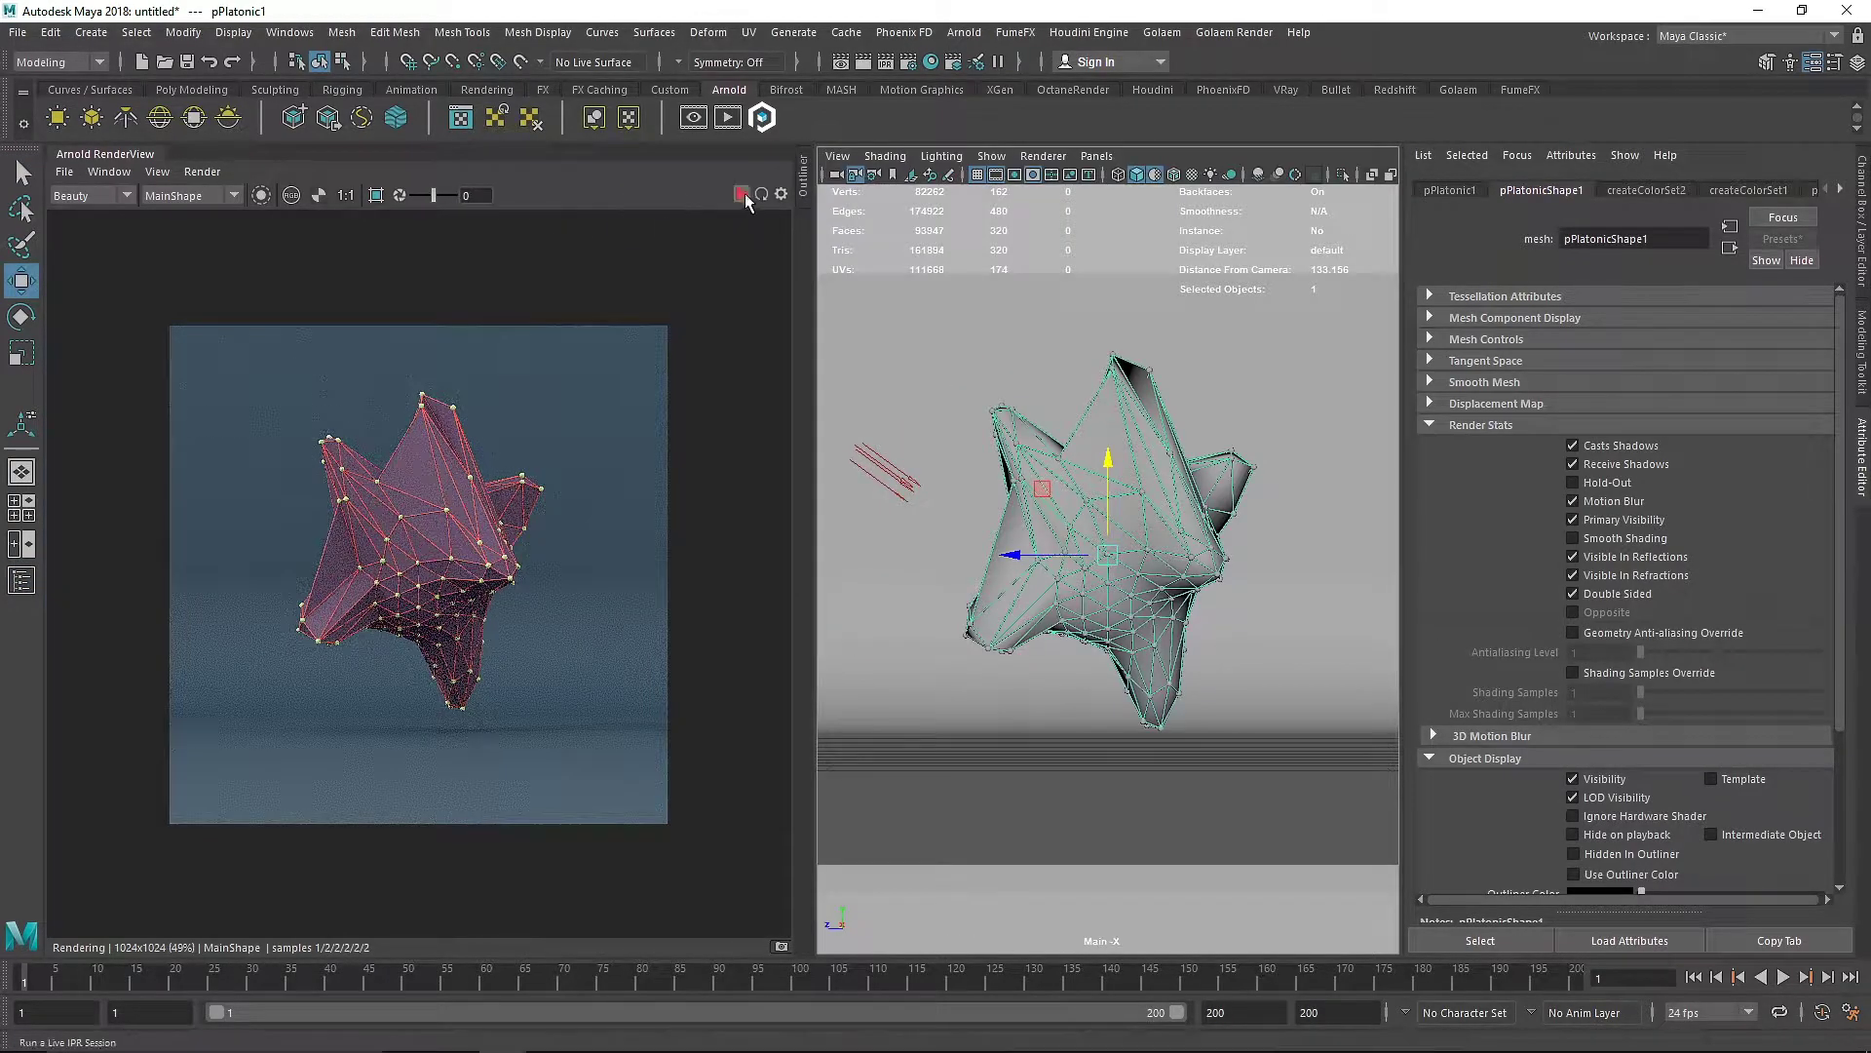
Set the aiSkyDomeLight1 samples to 5, check the render and stop it
left_click(803, 186)
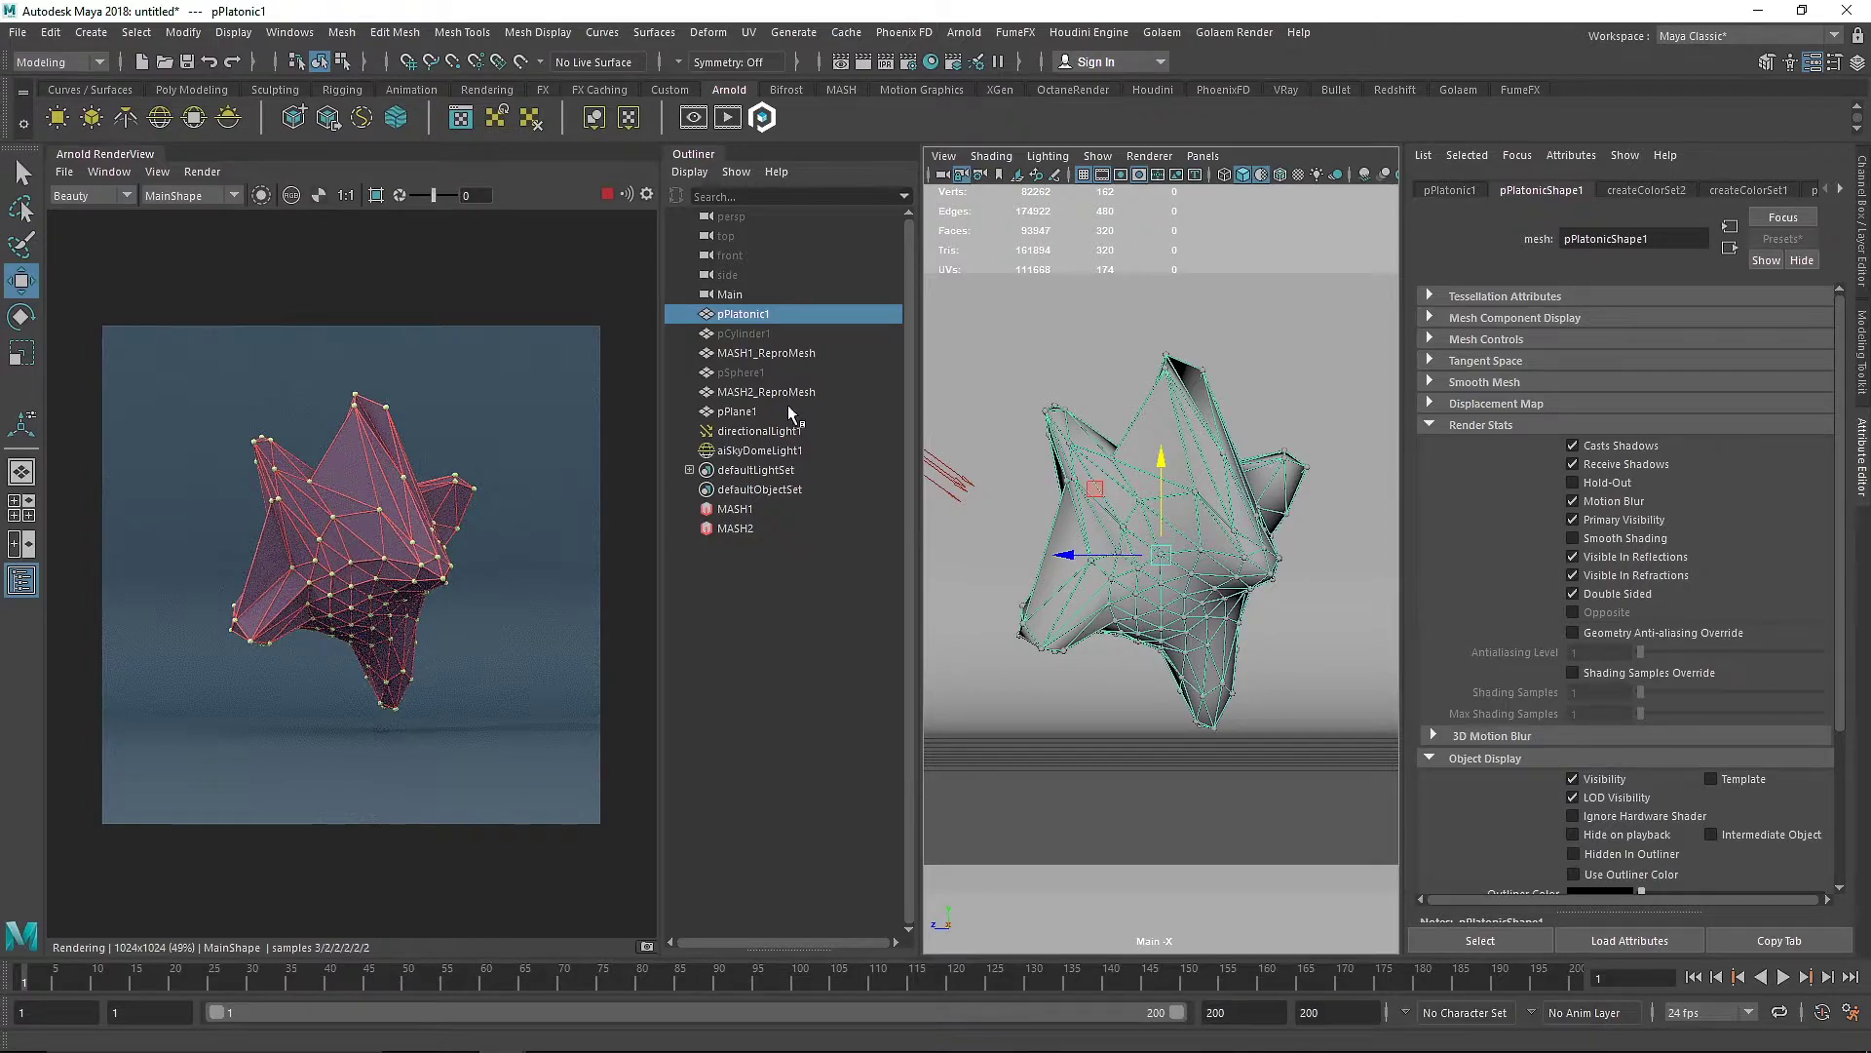
left_click(757, 450)
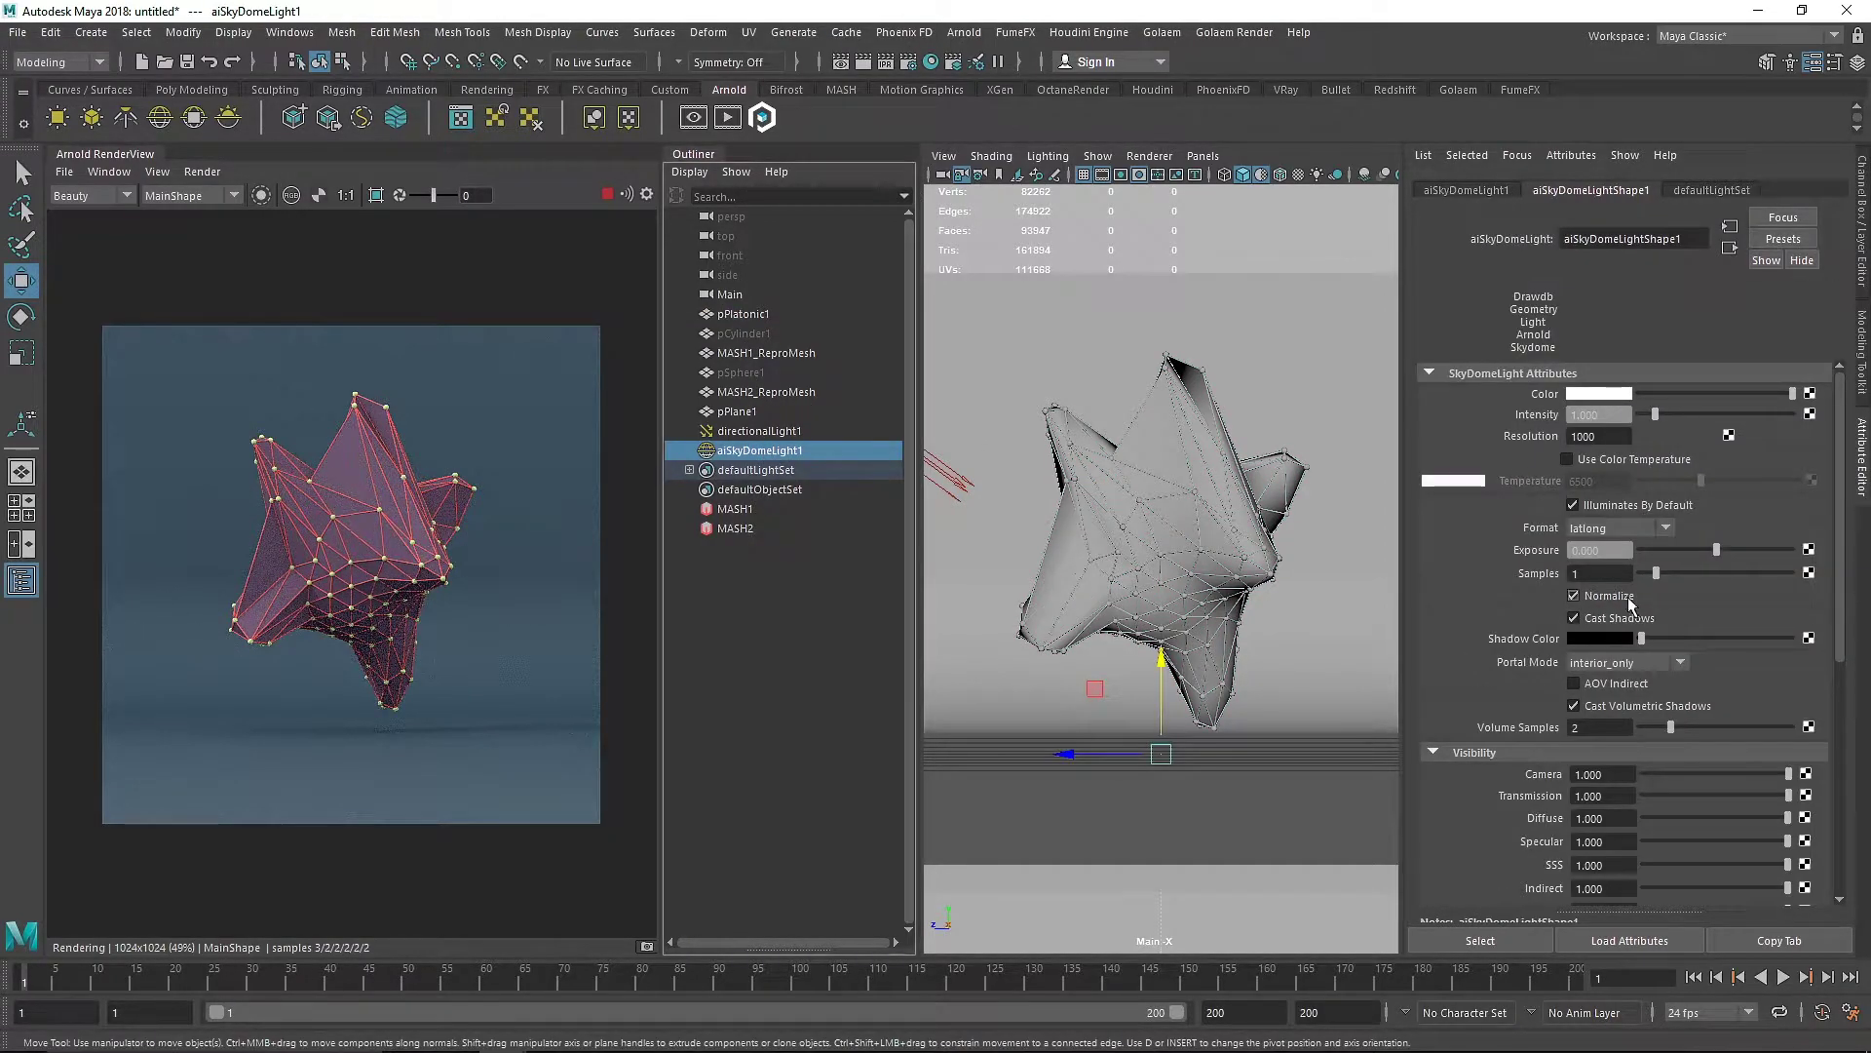
double_click(1598, 573)
type("5")
key("Return")
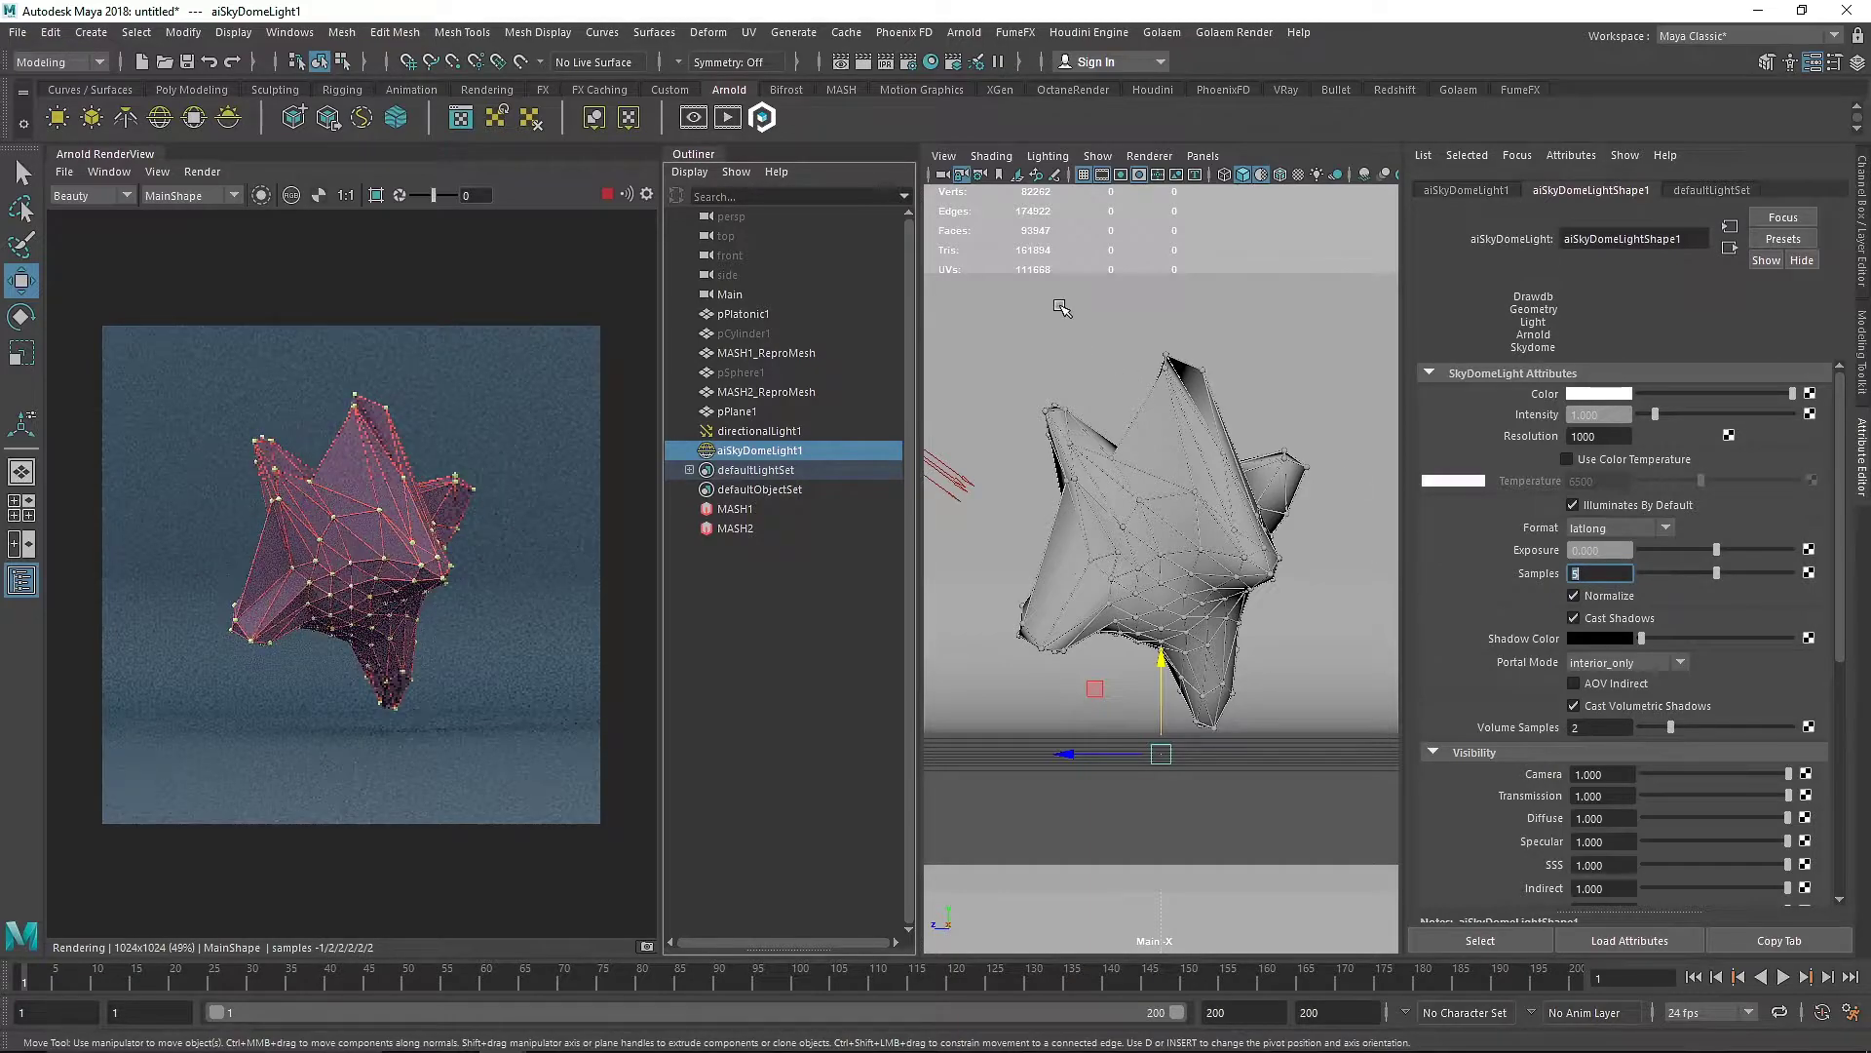
left_click(606, 196)
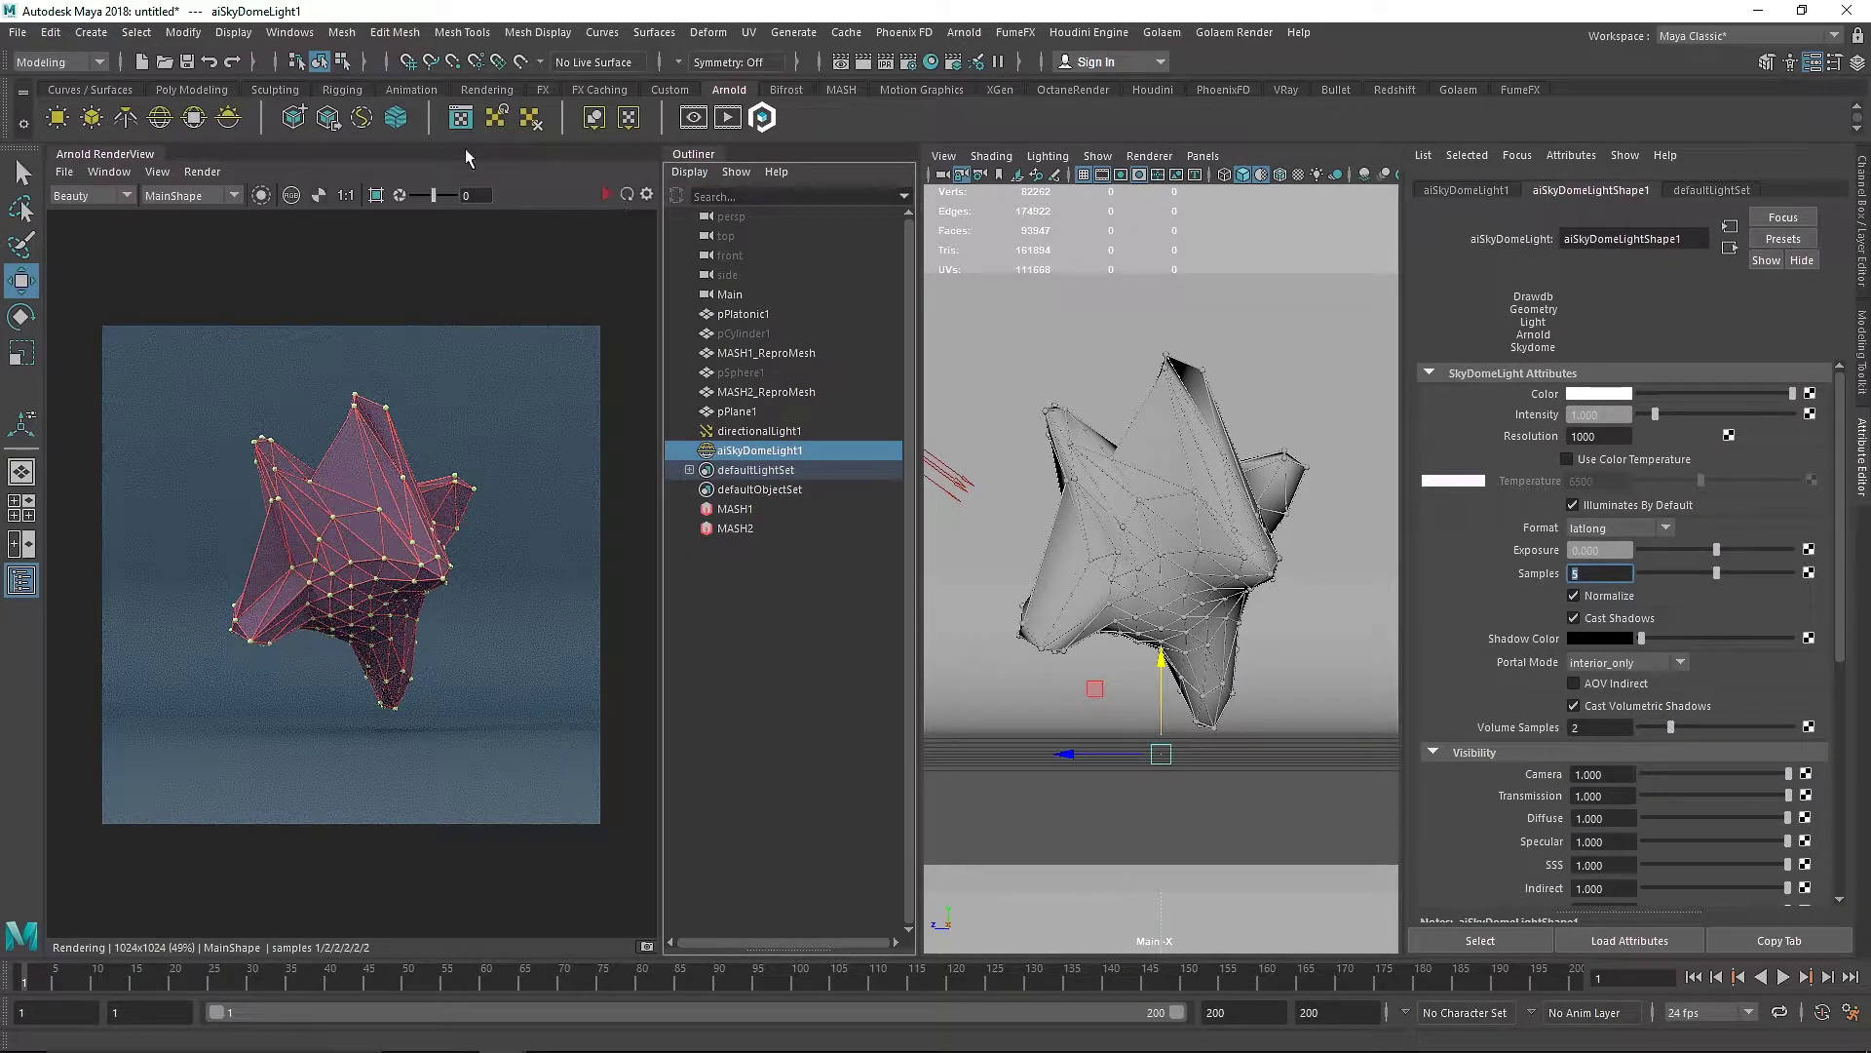
Collapse the render view and Outliner, and switch the viewport from the Main camera to the perspective view
left_click(700, 154)
left_click(144, 154)
left_click(777, 435)
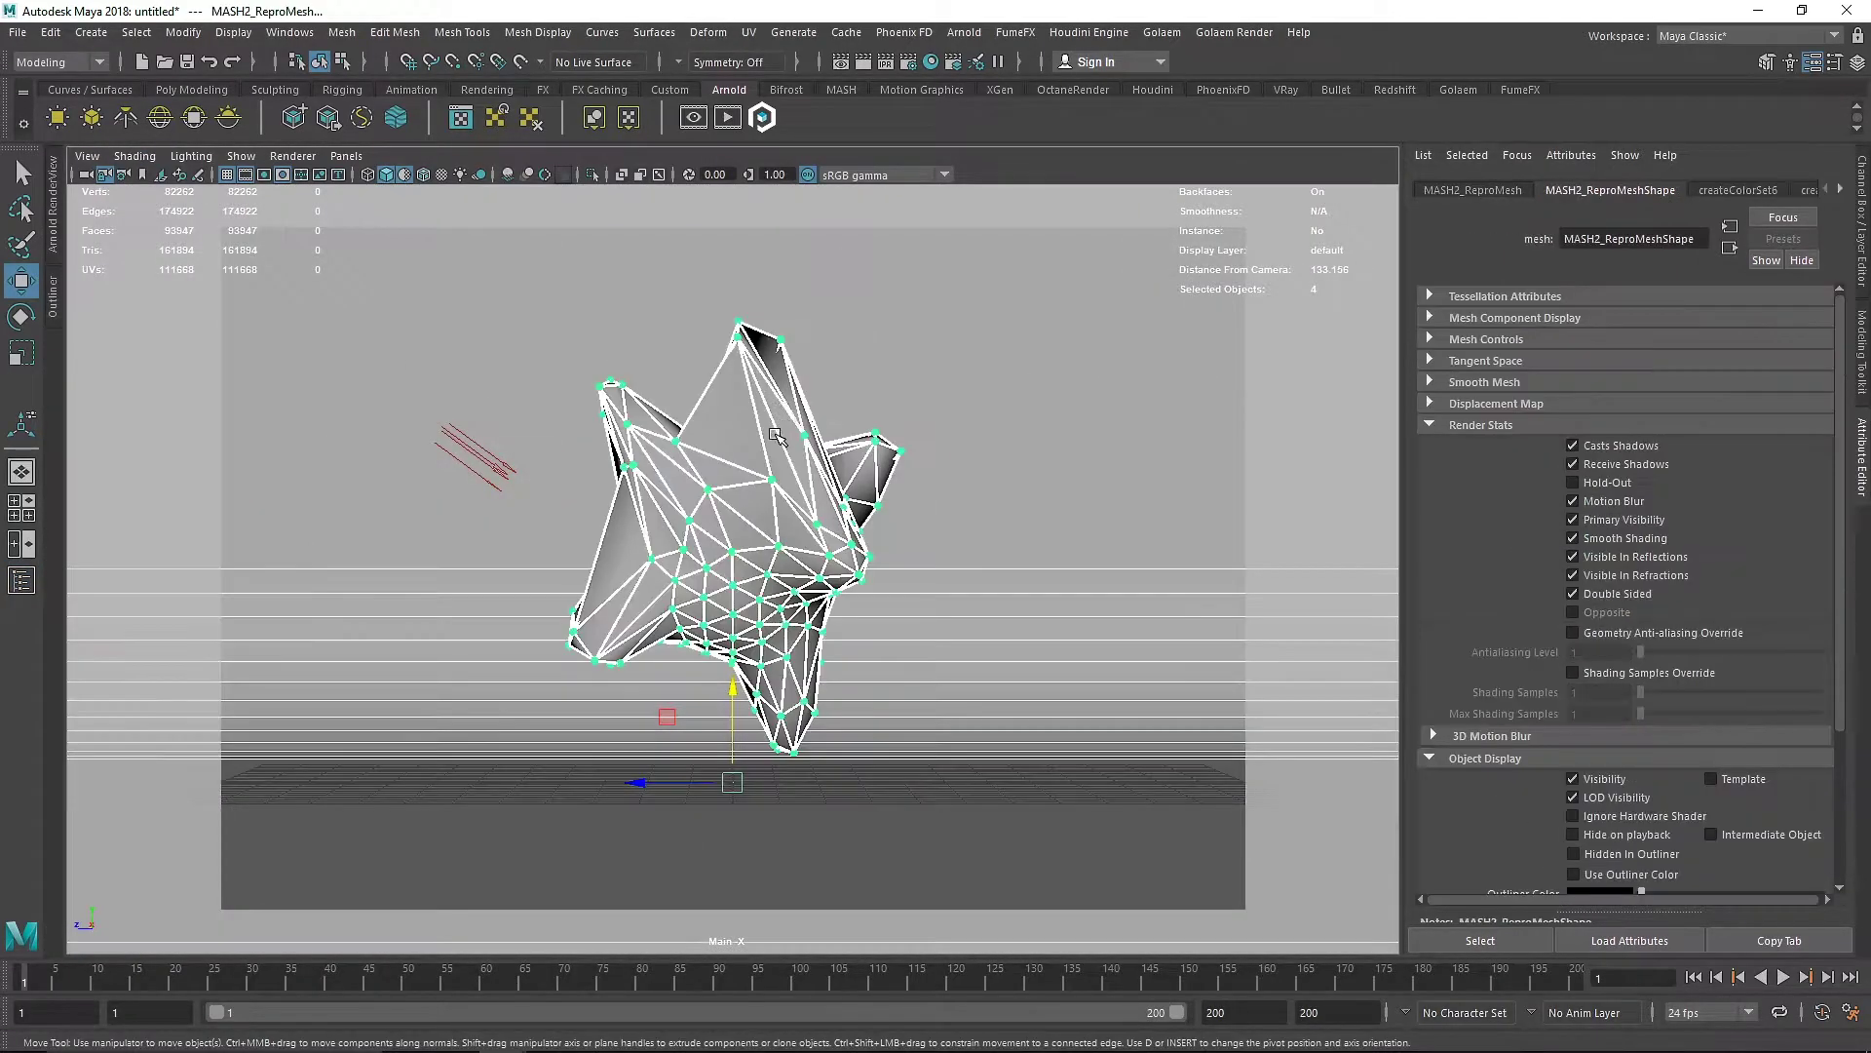
left_click(775, 435)
key("space")
left_click_drag(775, 434, 788, 277)
key("f")
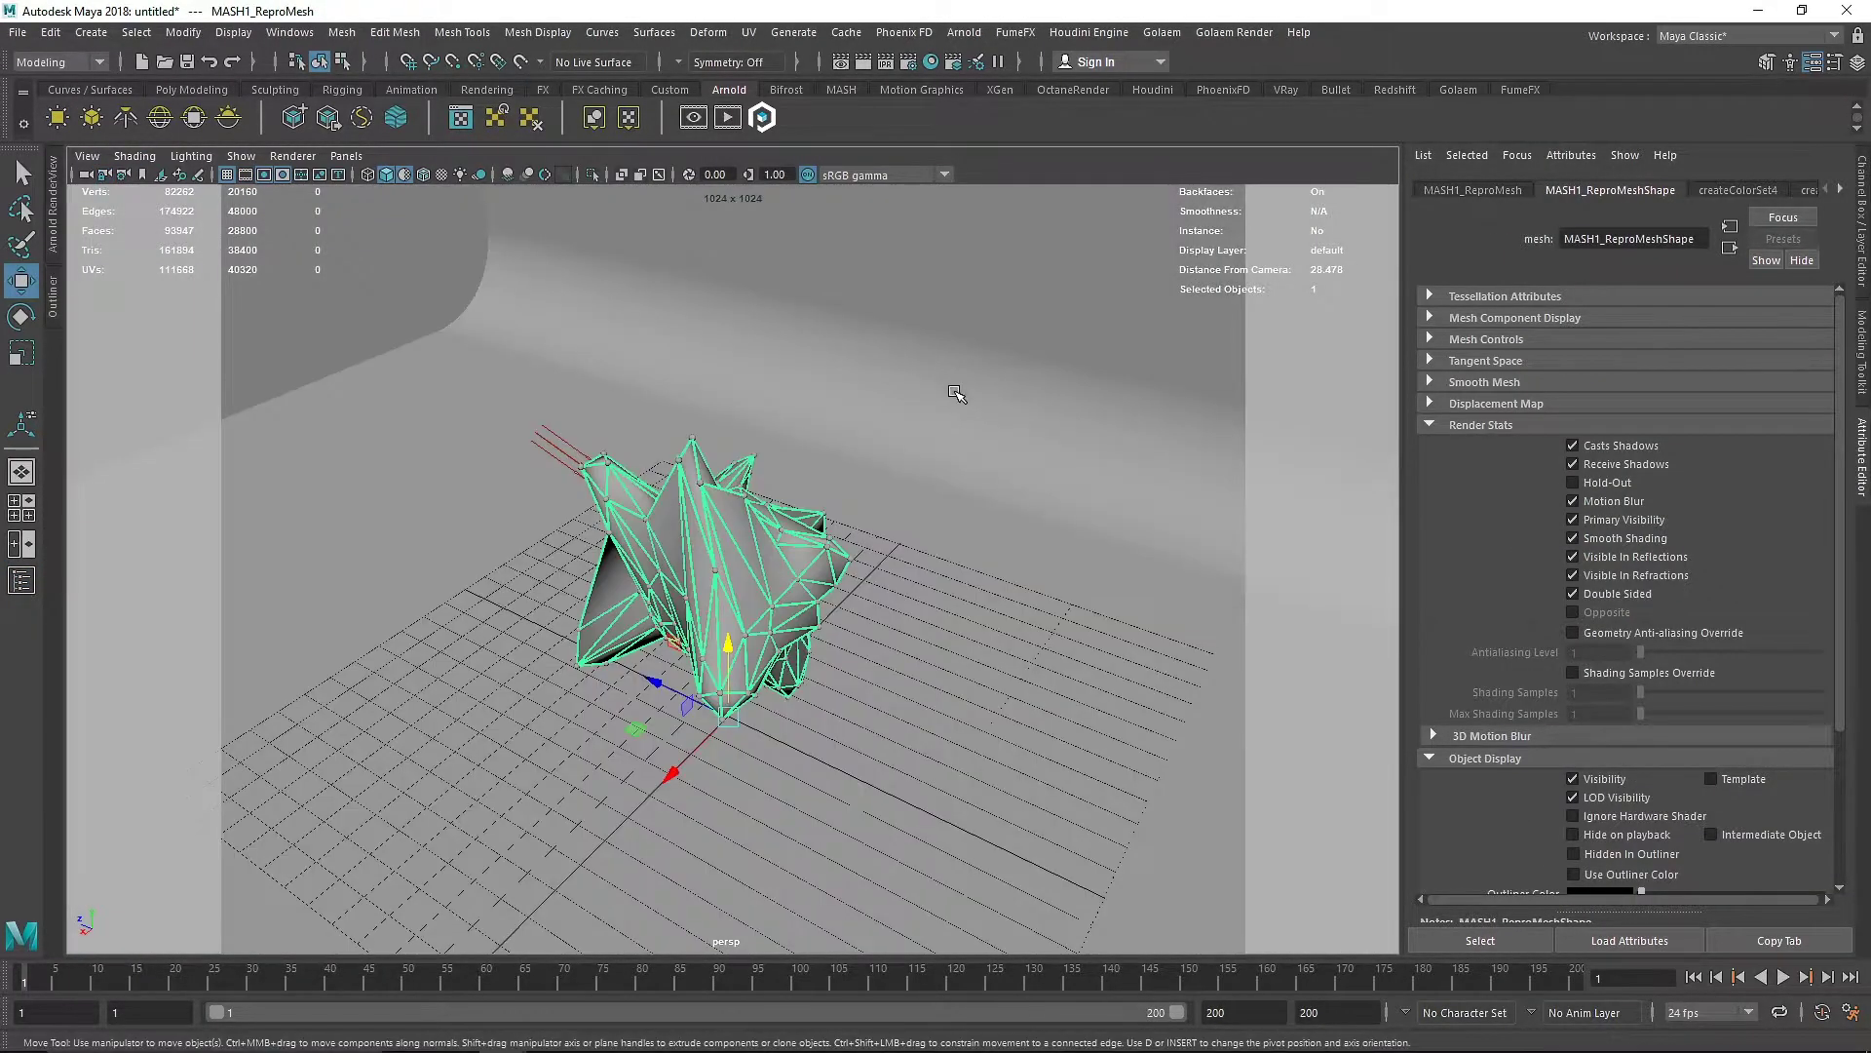
scroll(848, 523, "up", 5)
scroll(750, 495, "down", 5)
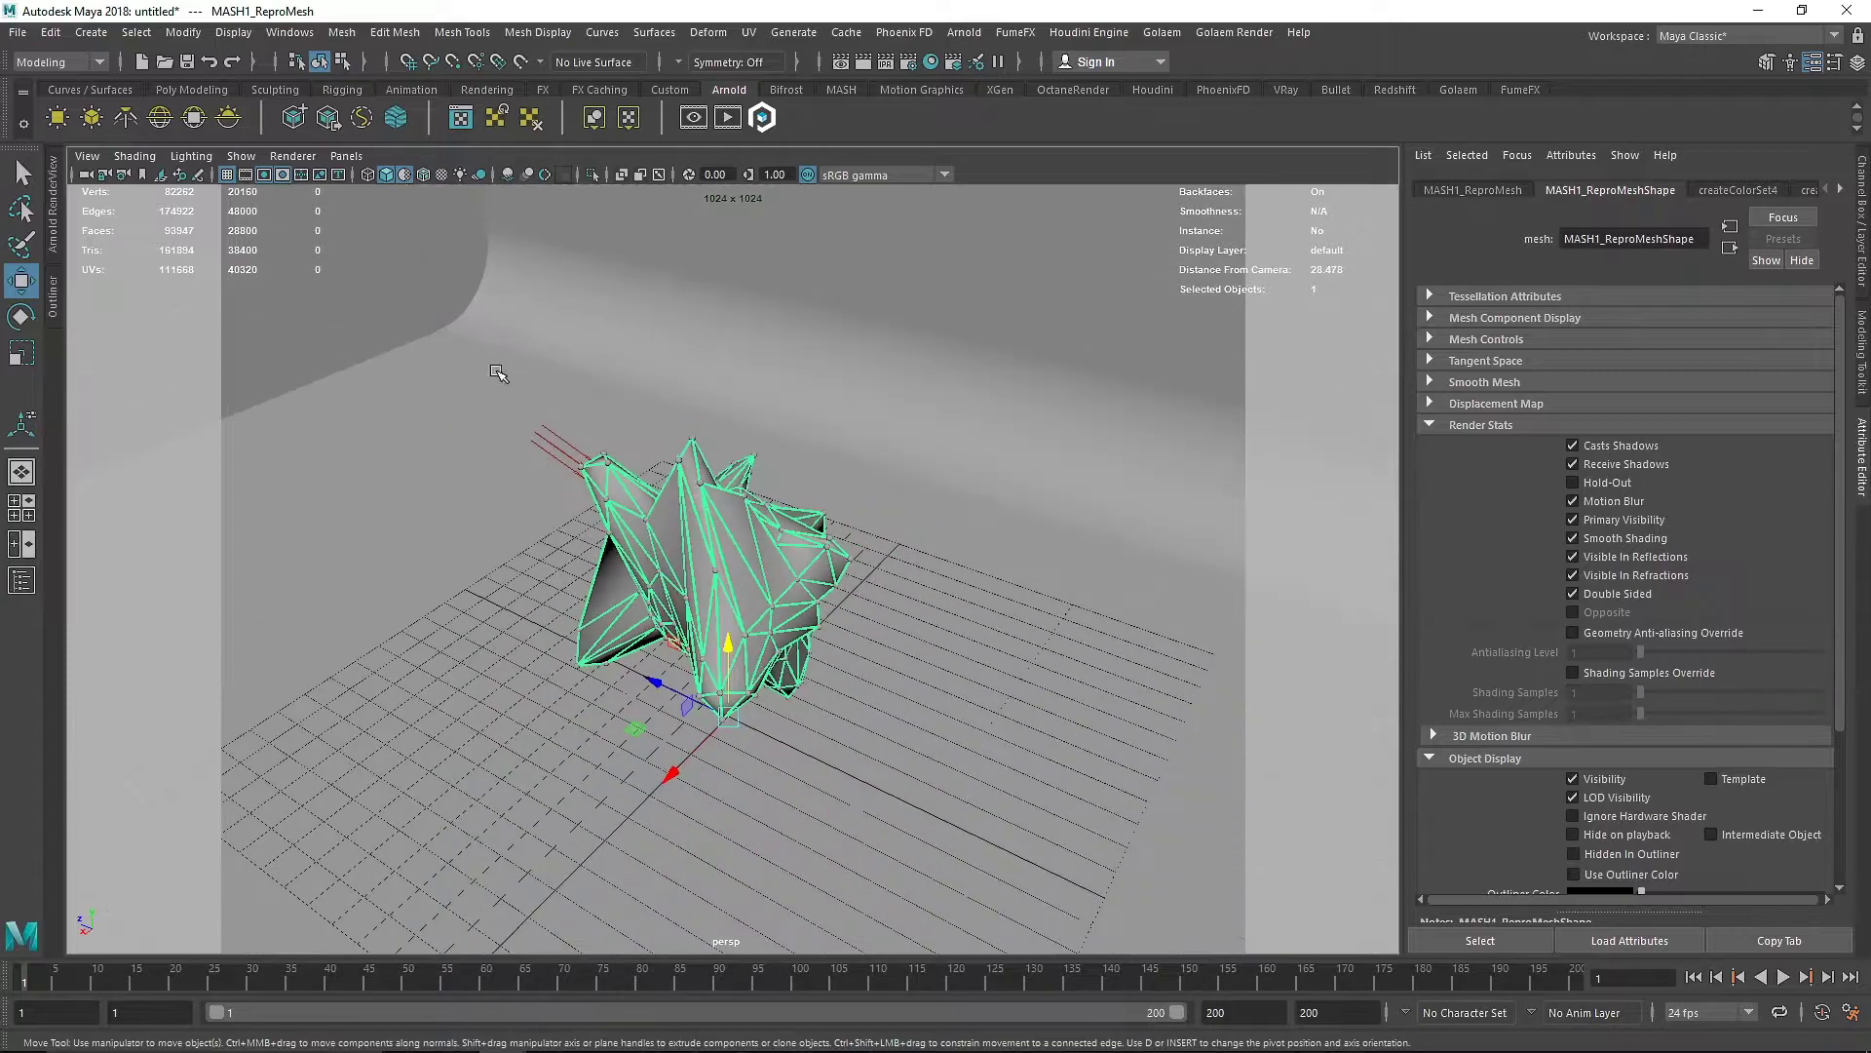
Select the pPlatonic1 mesh and reopen the Outliner beside the perspective viewport
left_click(295, 229)
left_click(723, 552)
left_click(743, 540)
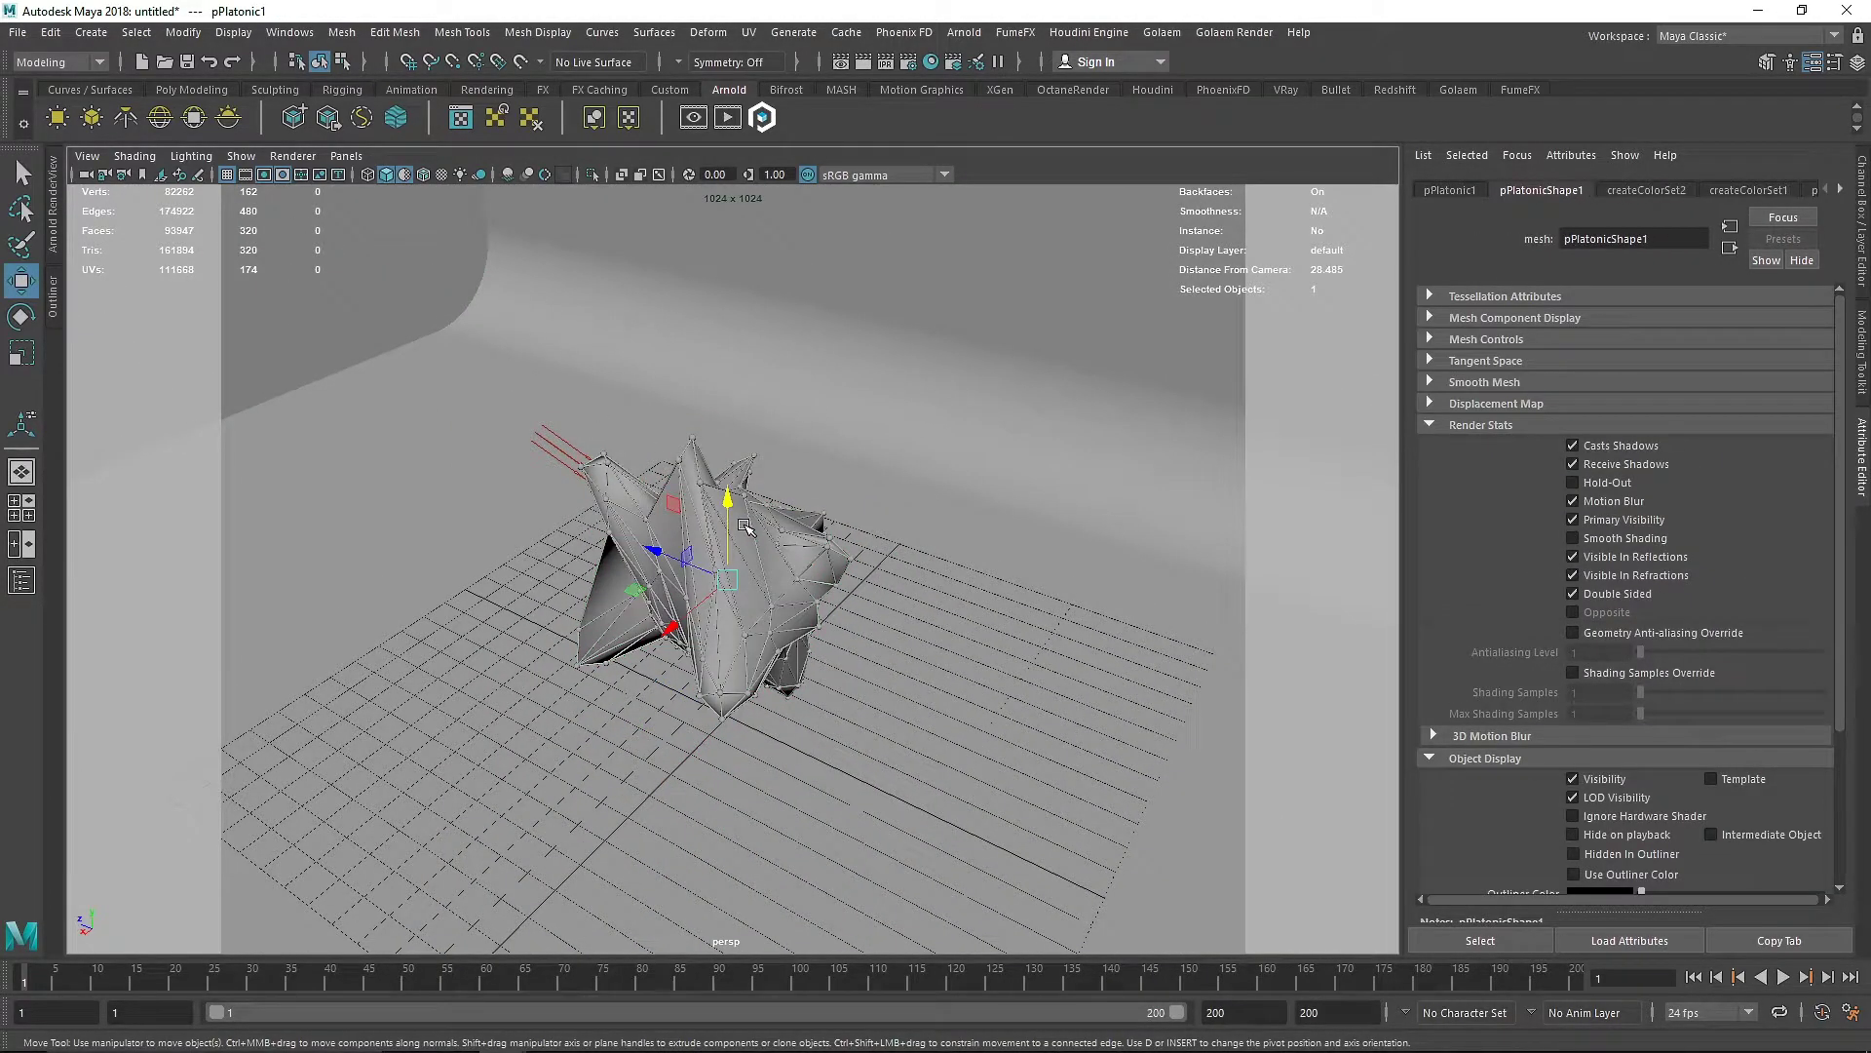
scroll(745, 527, "up", 3)
left_click(54, 206)
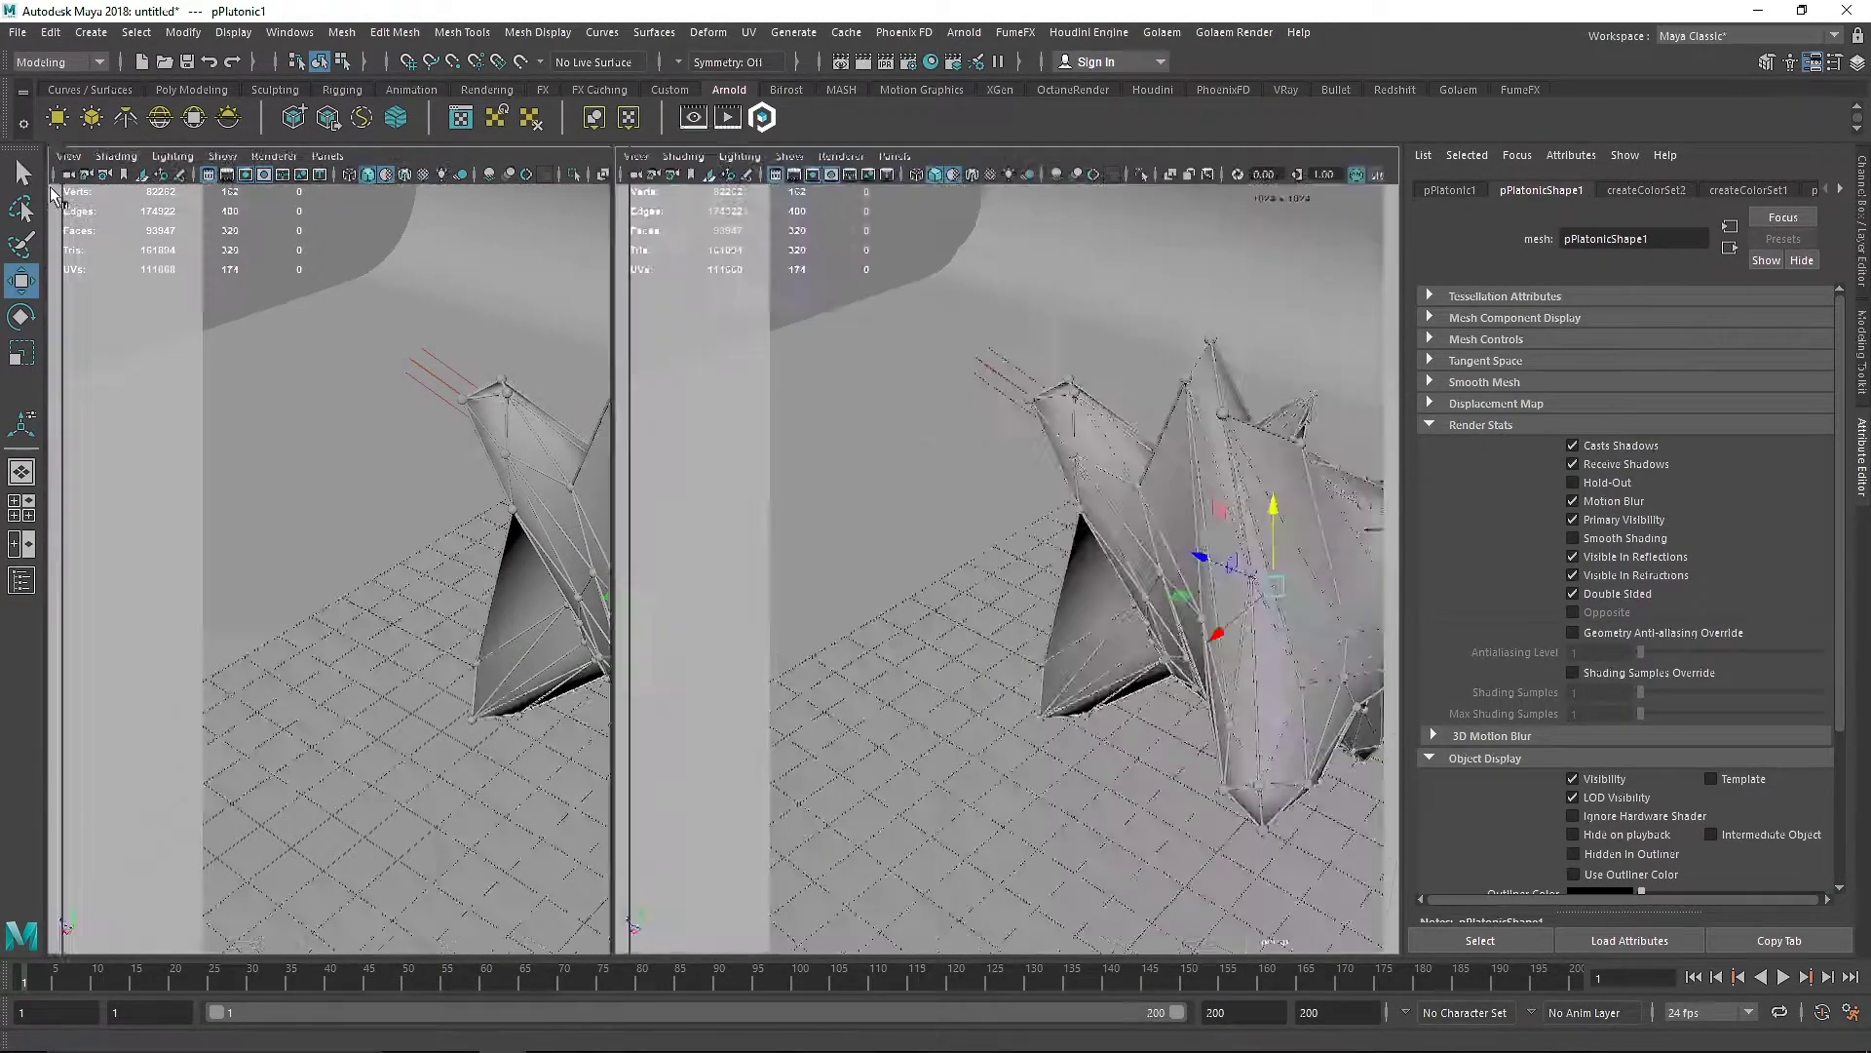
left_click(88, 150)
left_click_drag(55, 292, 320, 292)
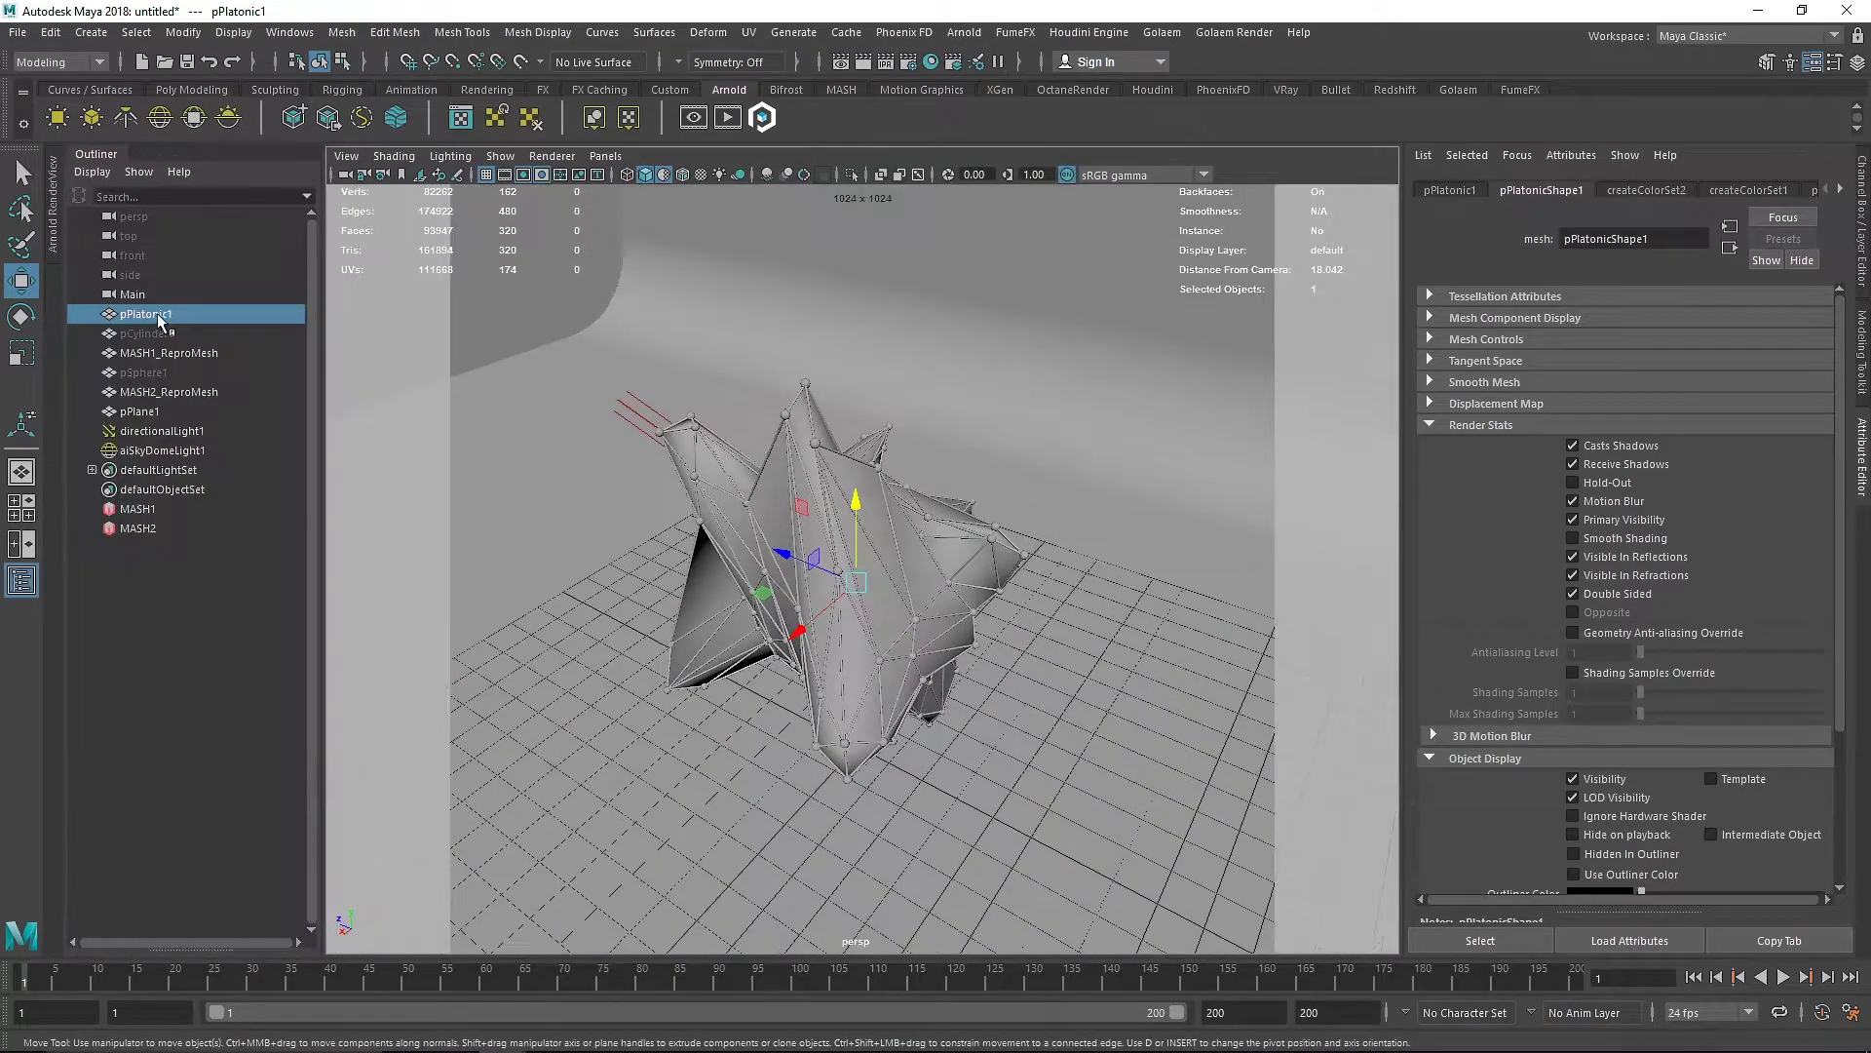
Pull vertices of the pPlatonic1 mesh with the Grab sculpting tool to reshape its spikes
left_click(295, 89)
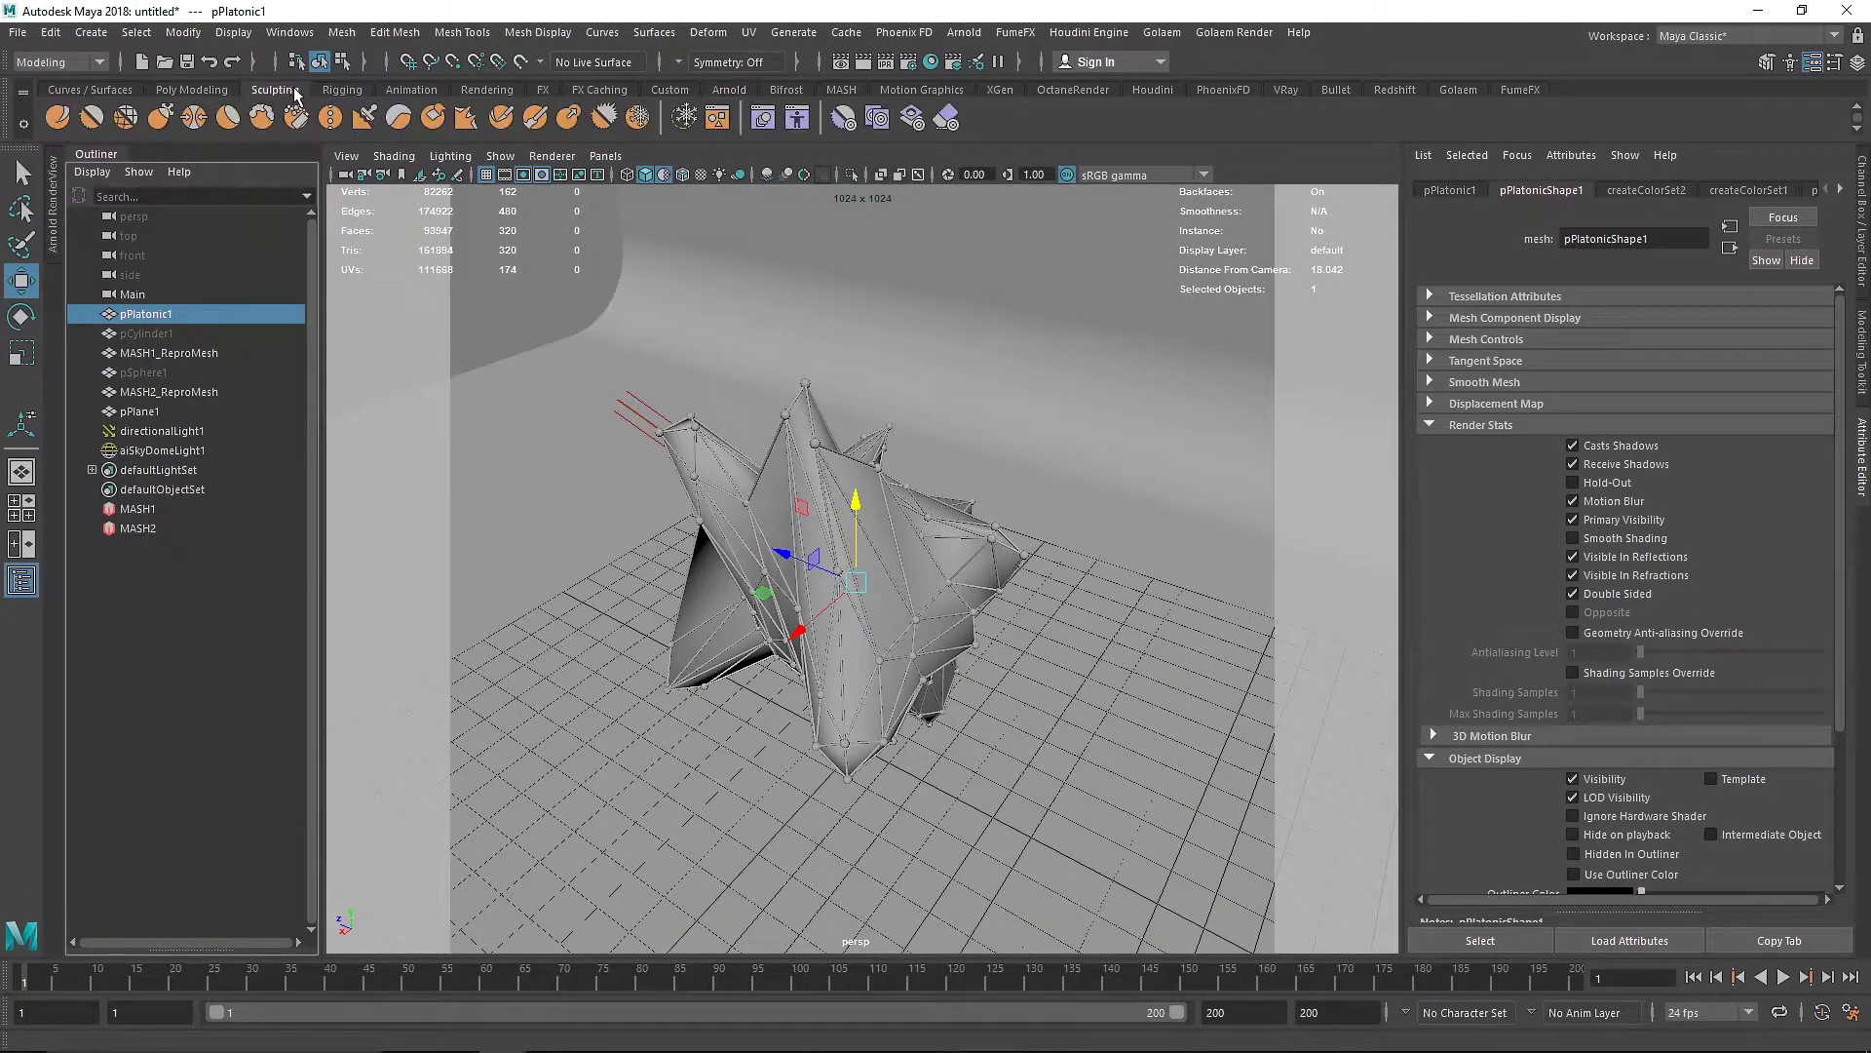
left_click(156, 119)
left_click_drag(975, 545, 1014, 451, "alt")
mouse_move(935, 585)
left_mouse_down()
mouse_move(997, 600)
mouse_move(823, 565)
left_mouse_up()
left_click_drag(830, 501, 921, 520)
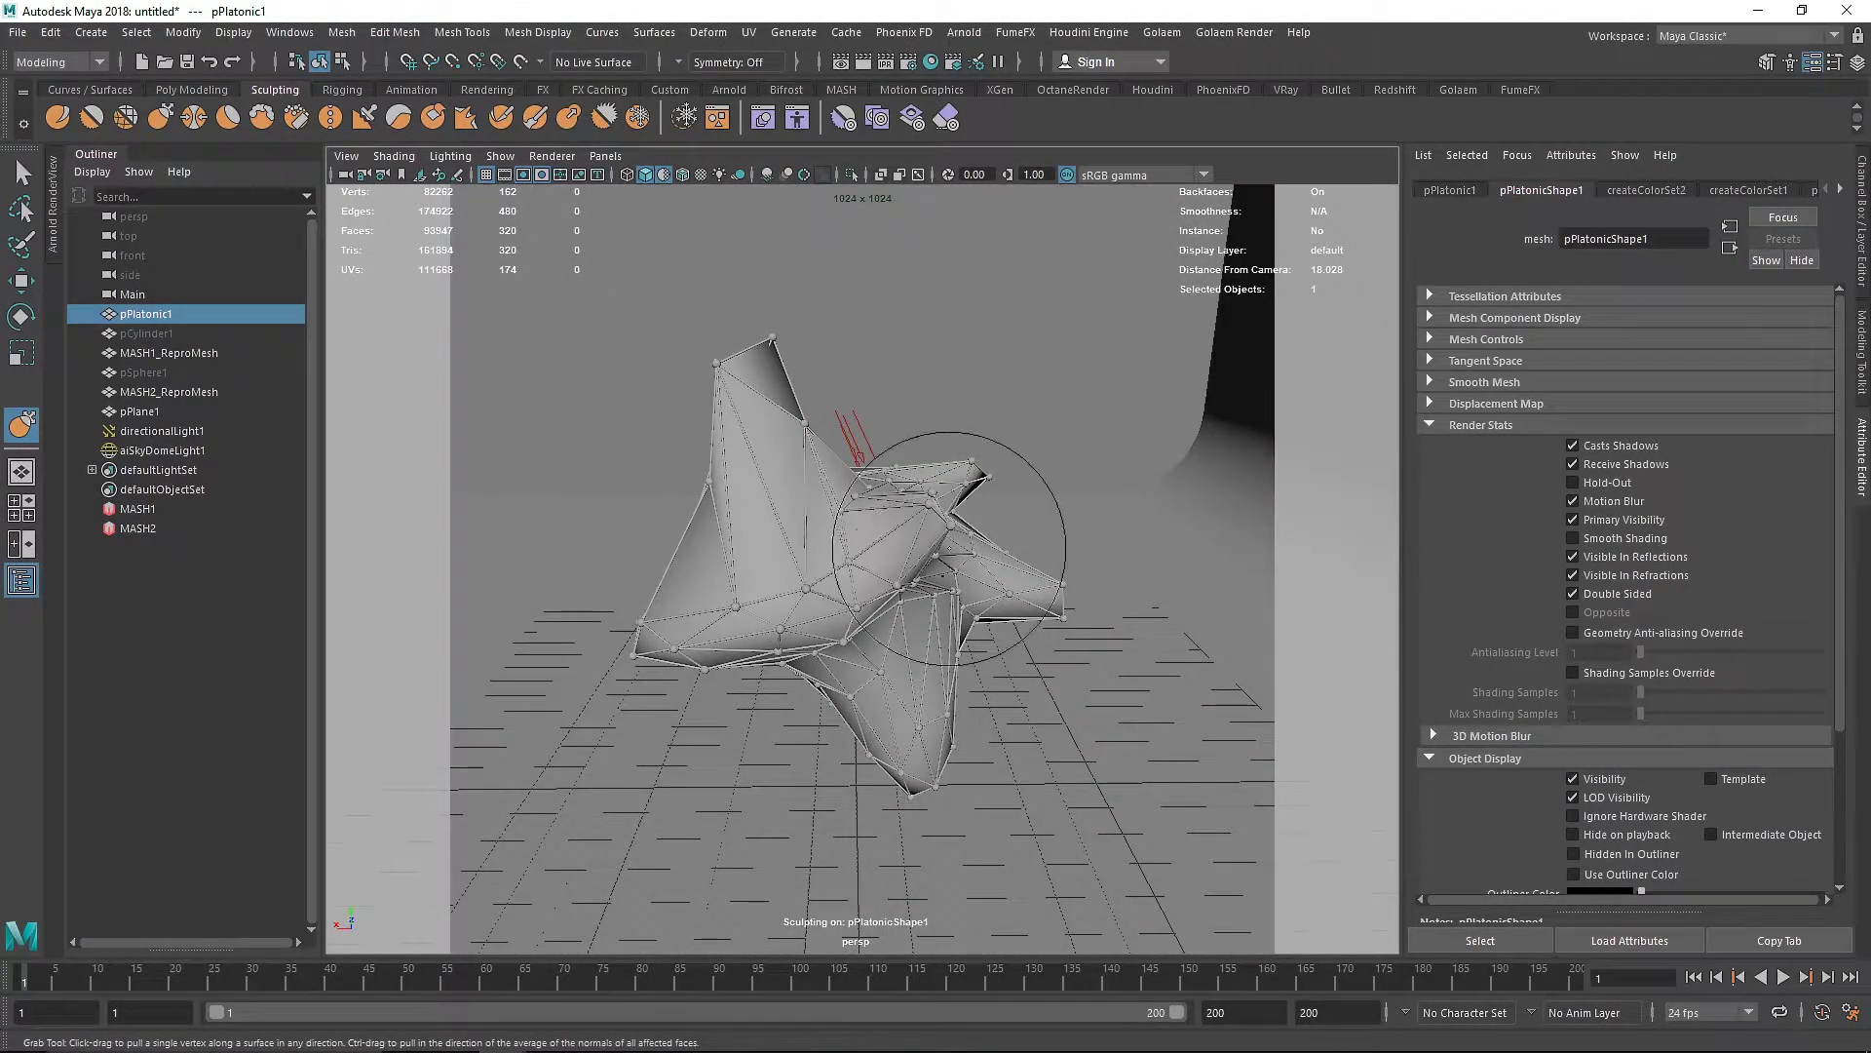
Smooth the sculpted areas of pPlatonic1, working around the mesh from several sides
left_click_drag(981, 647, 902, 590, "alt")
key("shift")
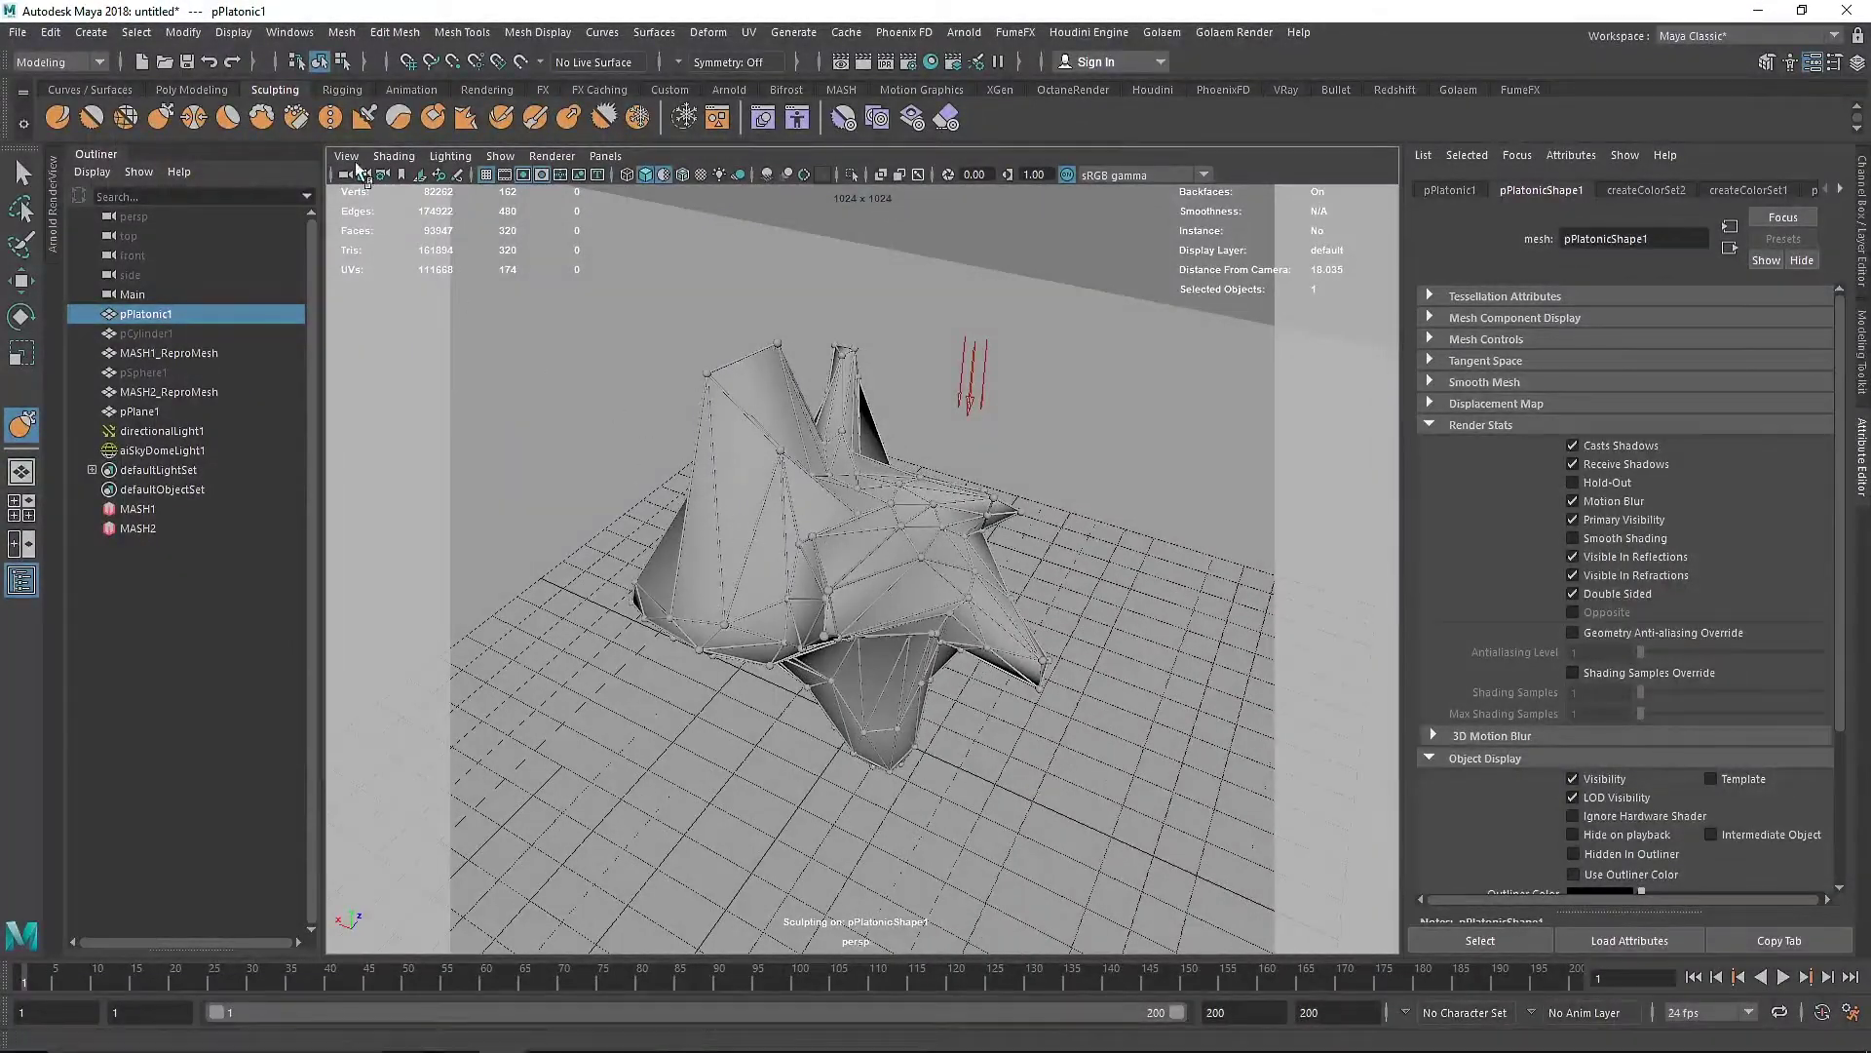
key("shift")
left_click_drag(891, 672, 921, 600, "alt")
left_click_drag(839, 792, 1033, 740, "alt")
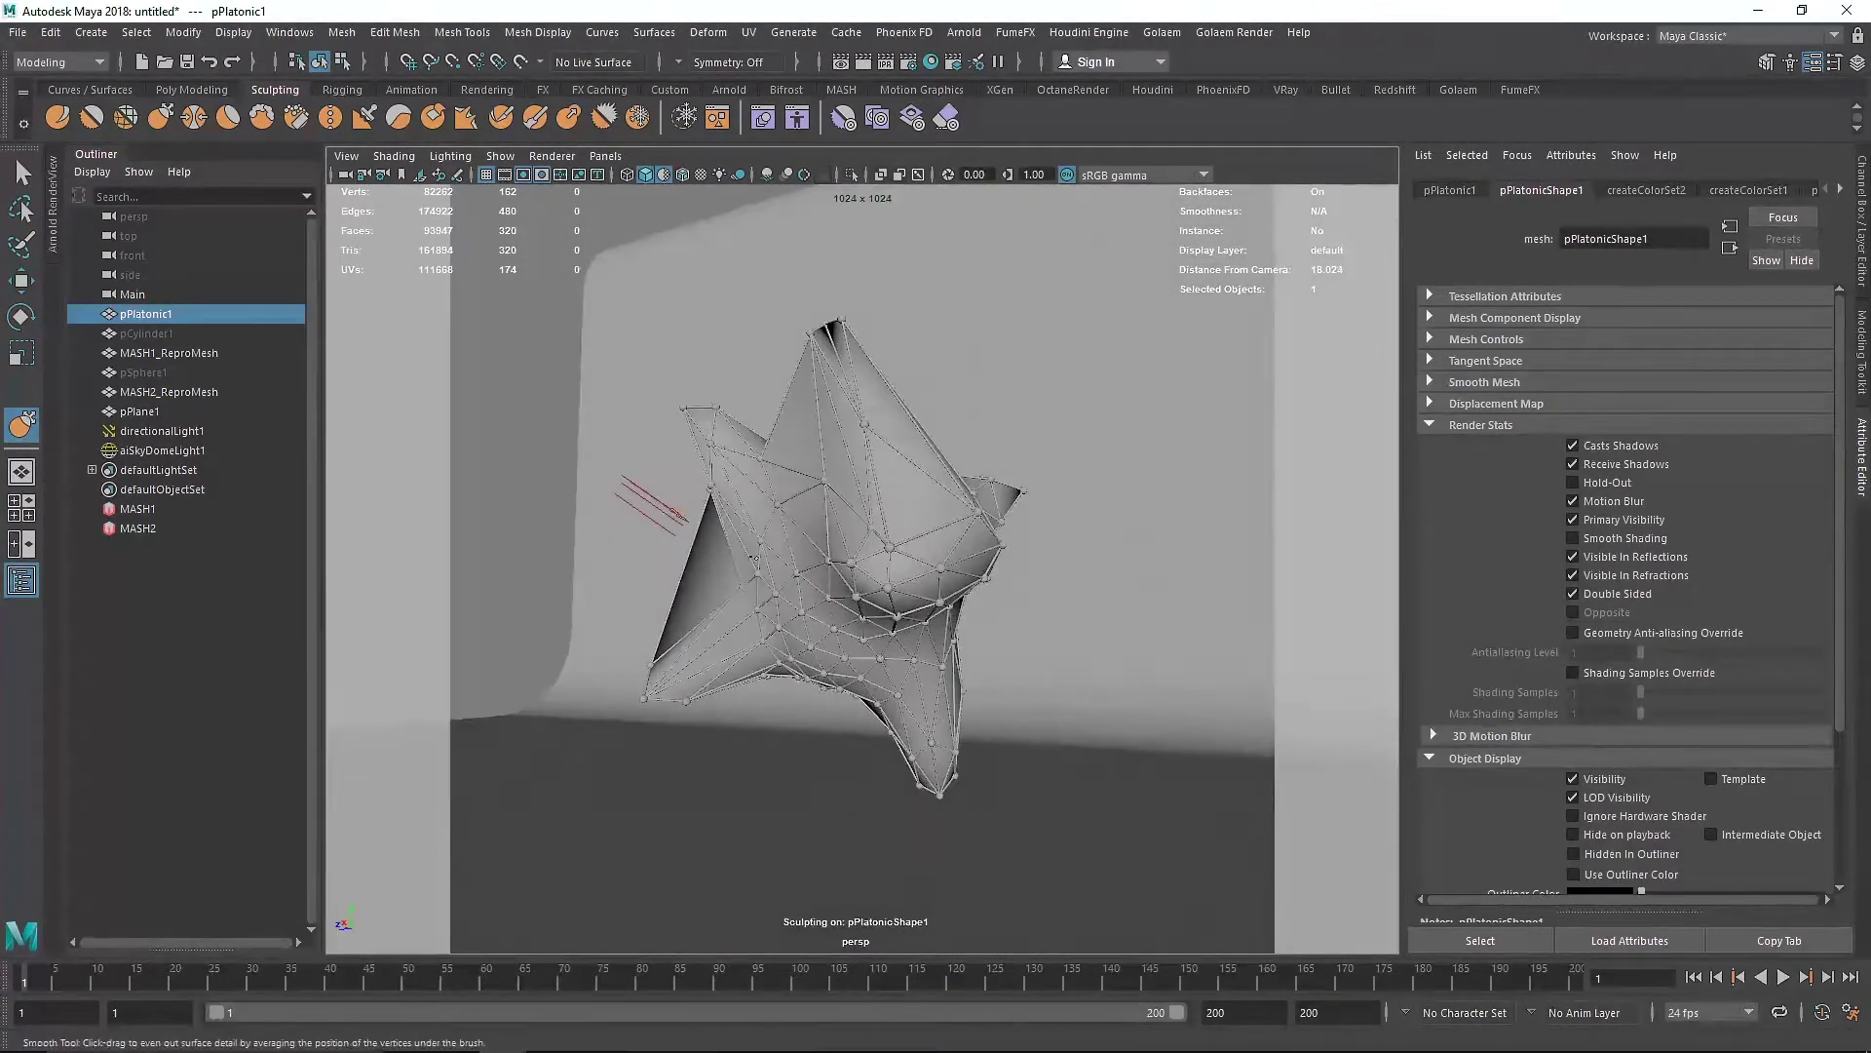
left_click_drag(736, 509, 873, 580, "alt")
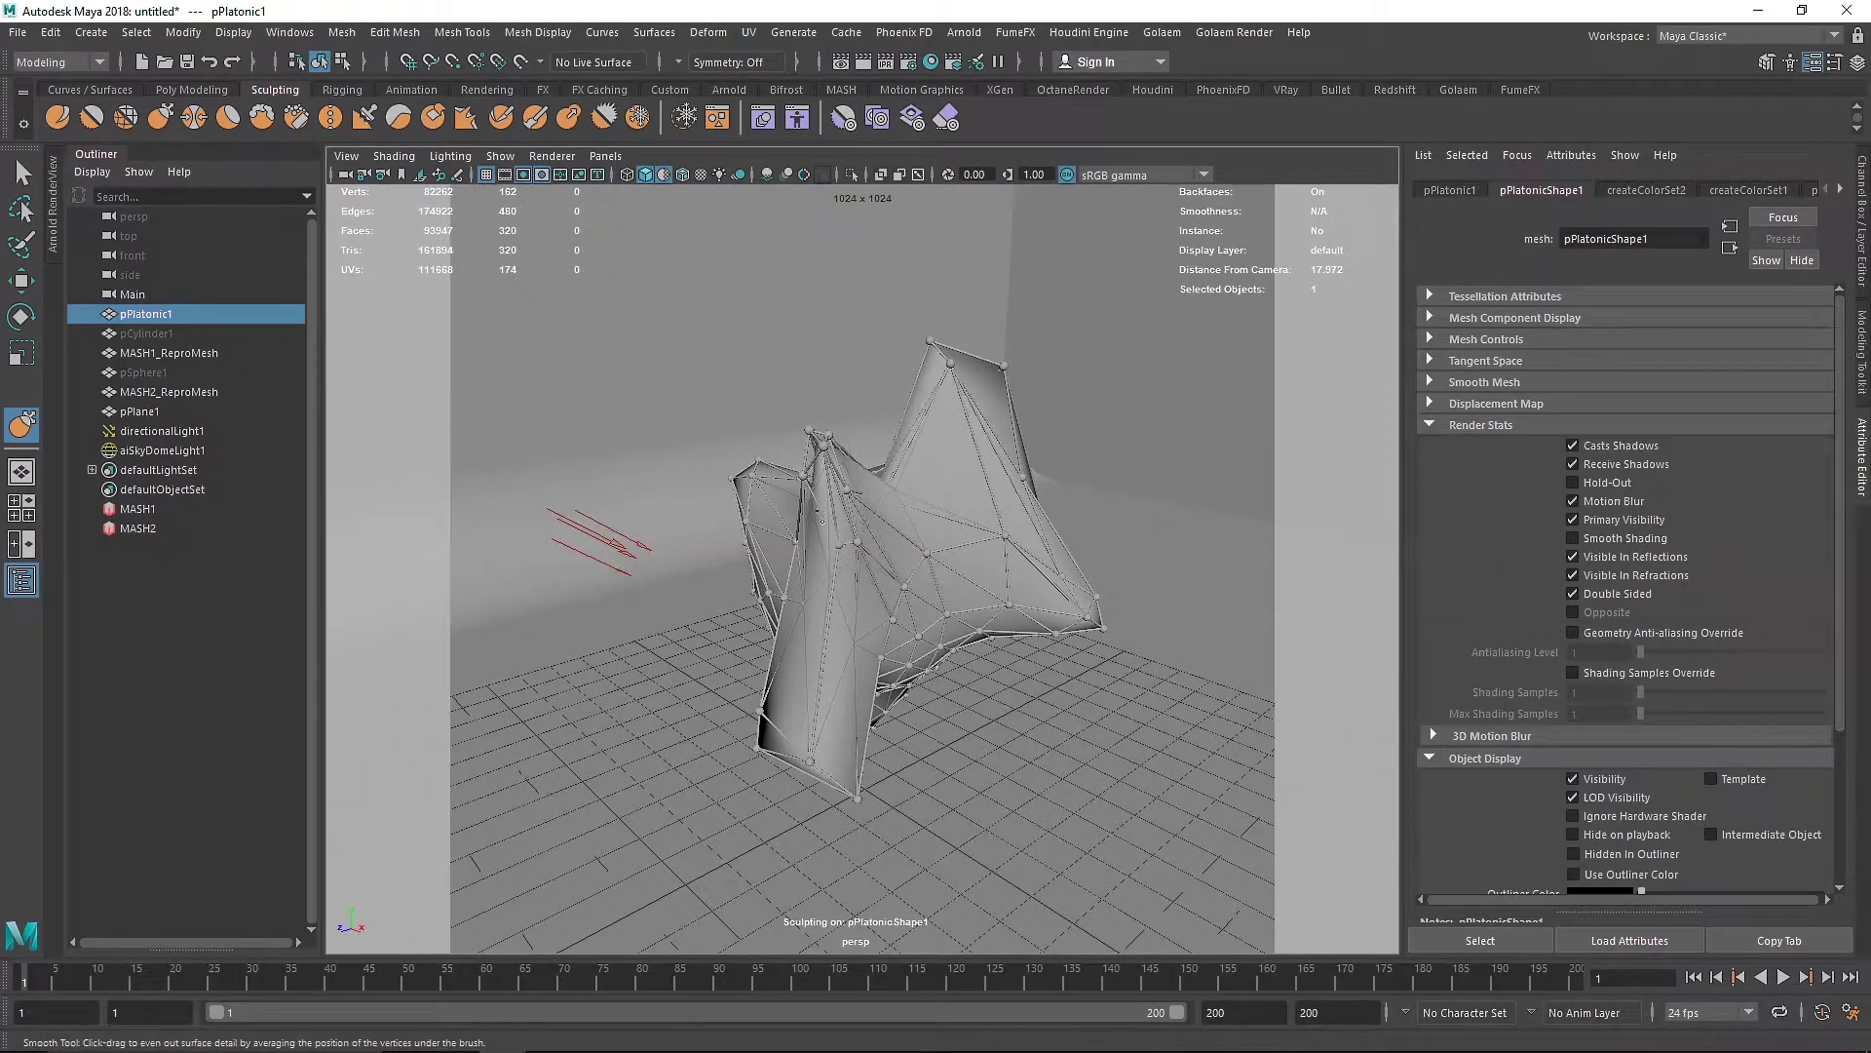
left_click_drag(744, 731, 829, 634, "alt")
mouse_move(903, 723)
left_mouse_down("alt")
mouse_move(819, 776)
mouse_move(969, 572)
left_mouse_up("alt")
mouse_move(1007, 493)
left_mouse_down("alt")
mouse_move(842, 608)
mouse_move(919, 635)
left_mouse_up("alt")
left_click_drag(1028, 580, 974, 579, "alt")
Grab further vertices of pPlatonic1, undoing one unwanted stroke, and pull the rear spike upward into a broad fin
left_click_drag(948, 694, 891, 679)
left_click_drag(862, 653, 926, 624, "alt")
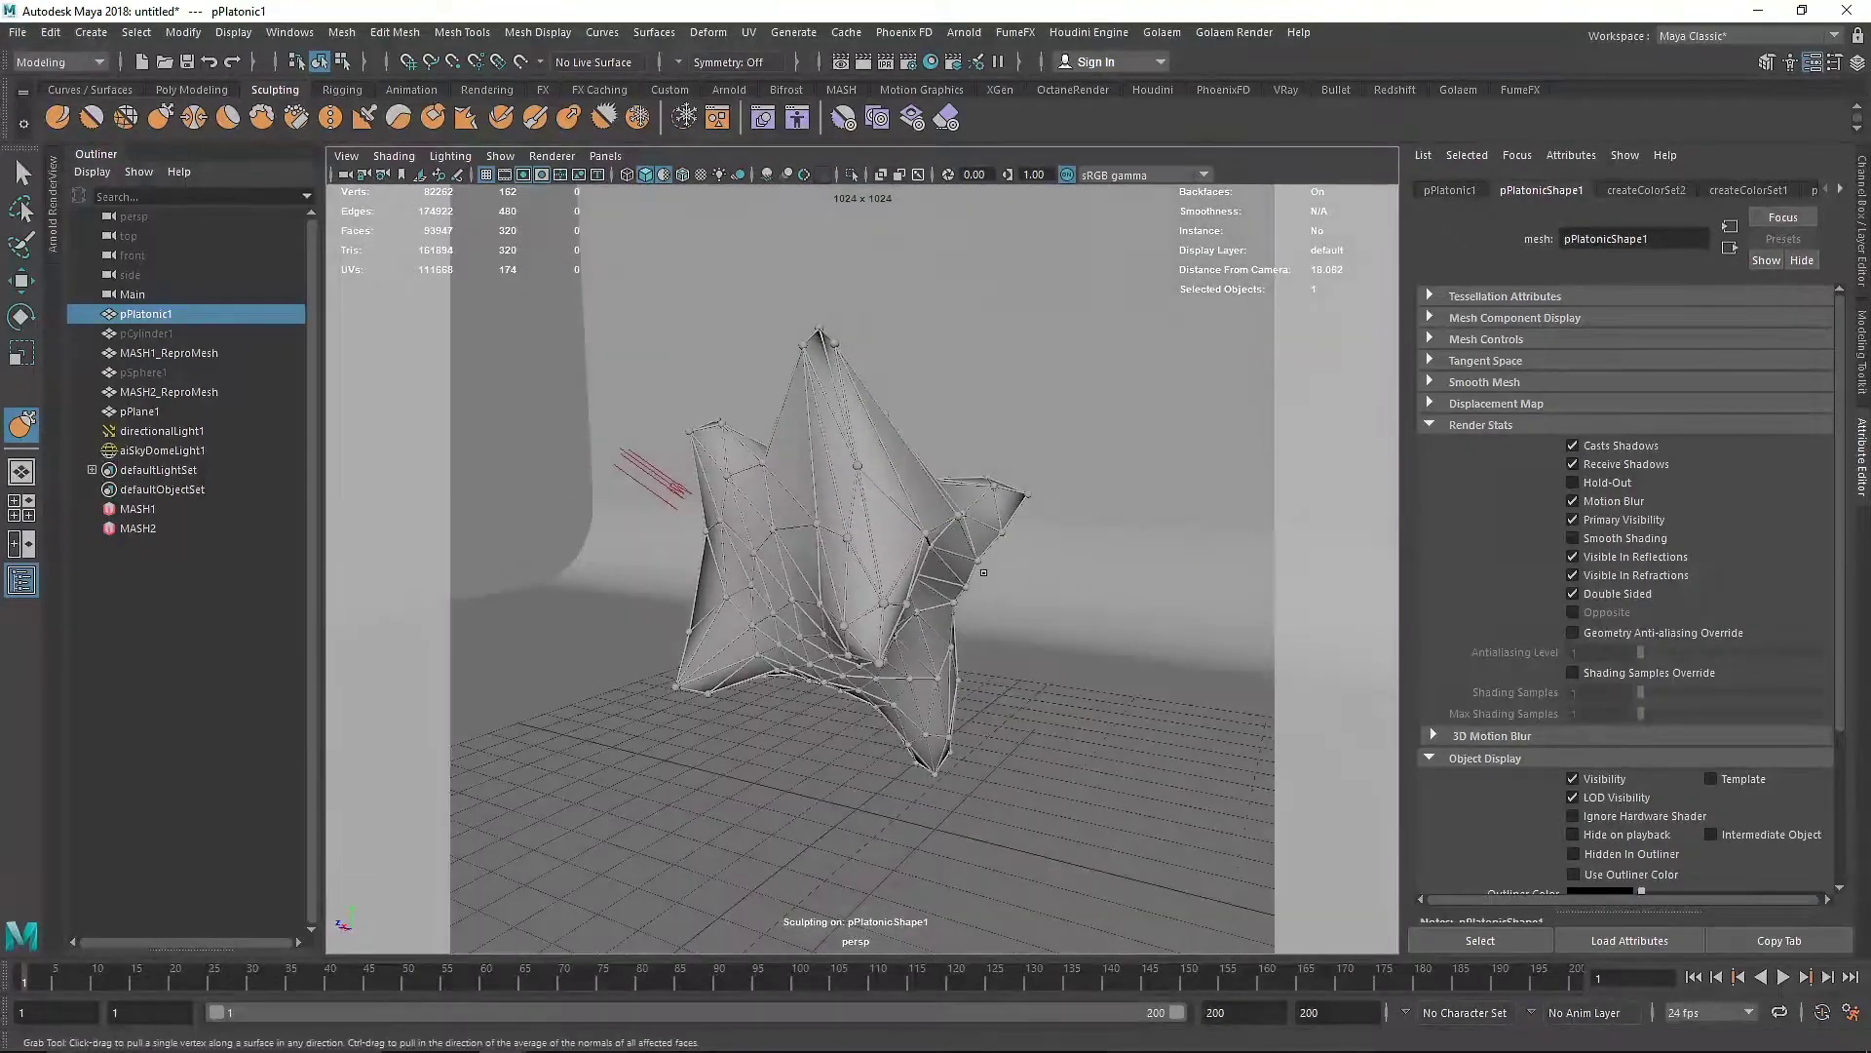
left_click_drag(1014, 556, 936, 515)
mouse_move(936, 515)
left_mouse_down("alt")
mouse_move(949, 576)
mouse_move(689, 566)
mouse_move(643, 531)
mouse_move(891, 564)
mouse_move(1029, 517)
left_mouse_up("alt")
left_click_drag(809, 459, 840, 561)
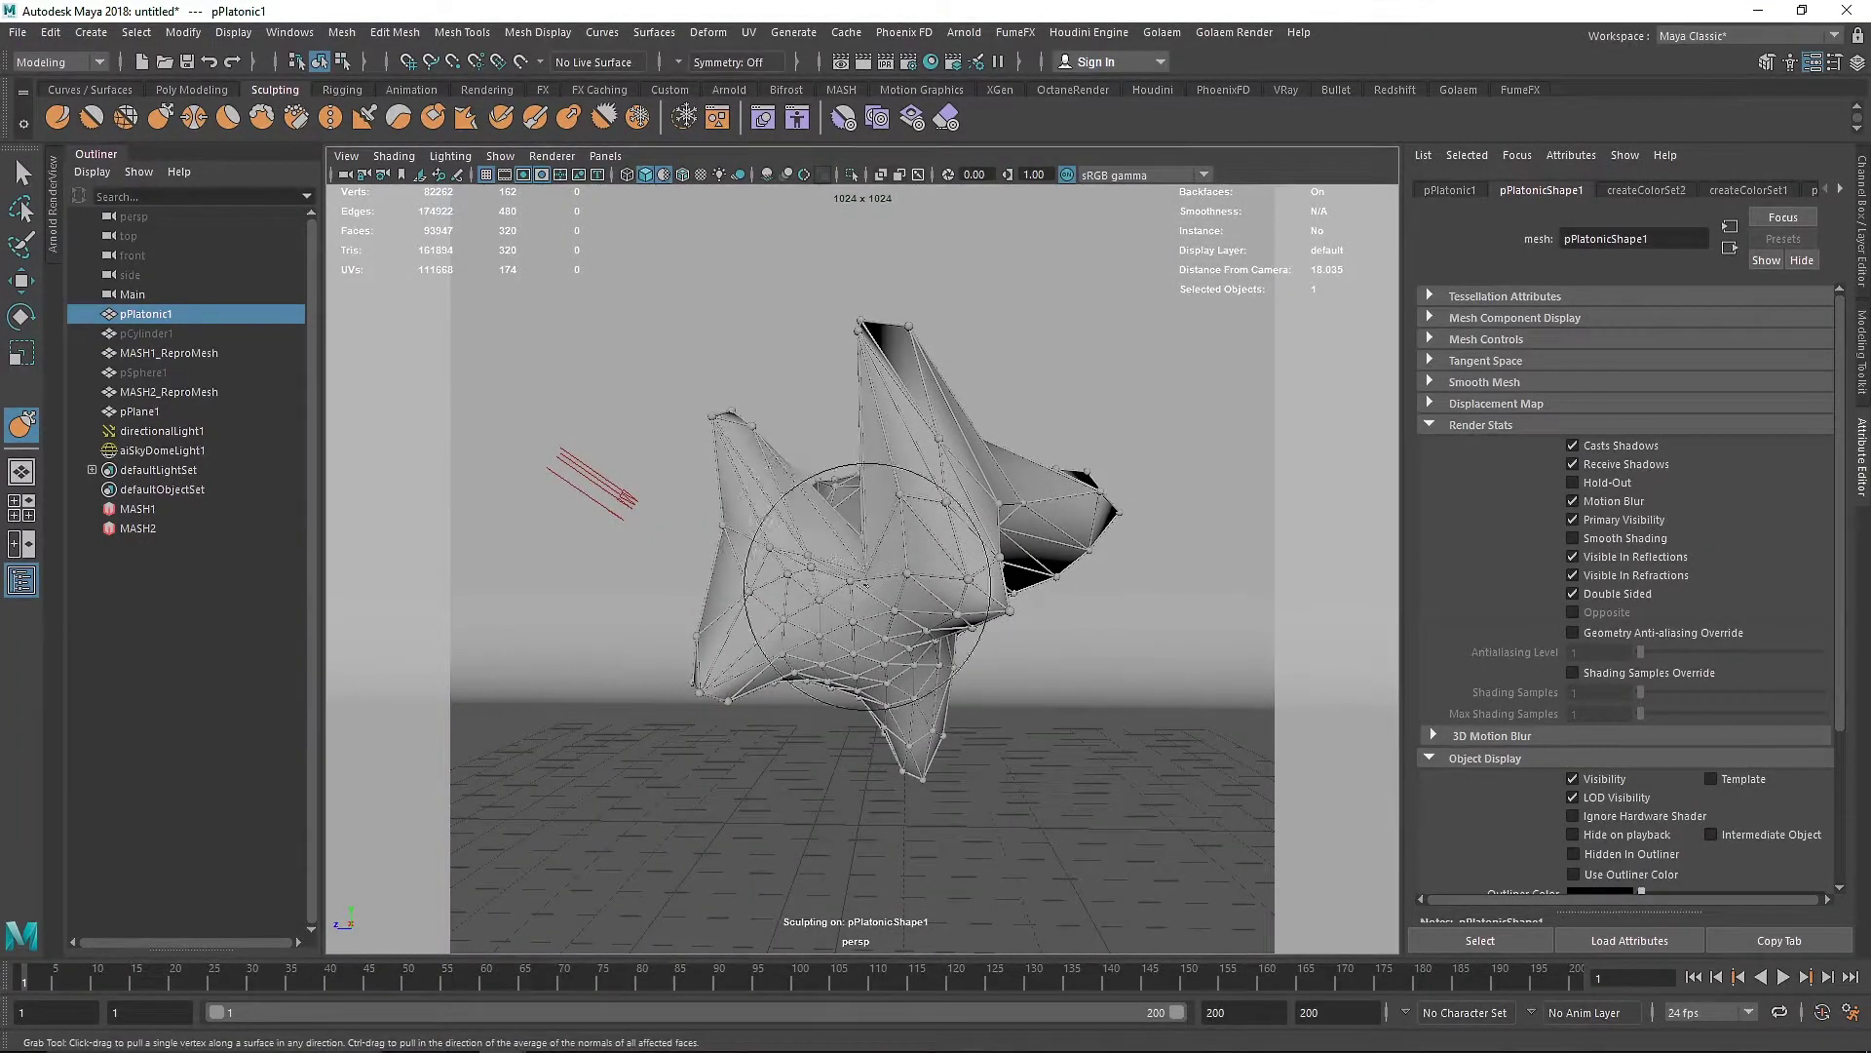
left_click_drag(738, 516, 795, 524, "alt")
key("ctrl+z")
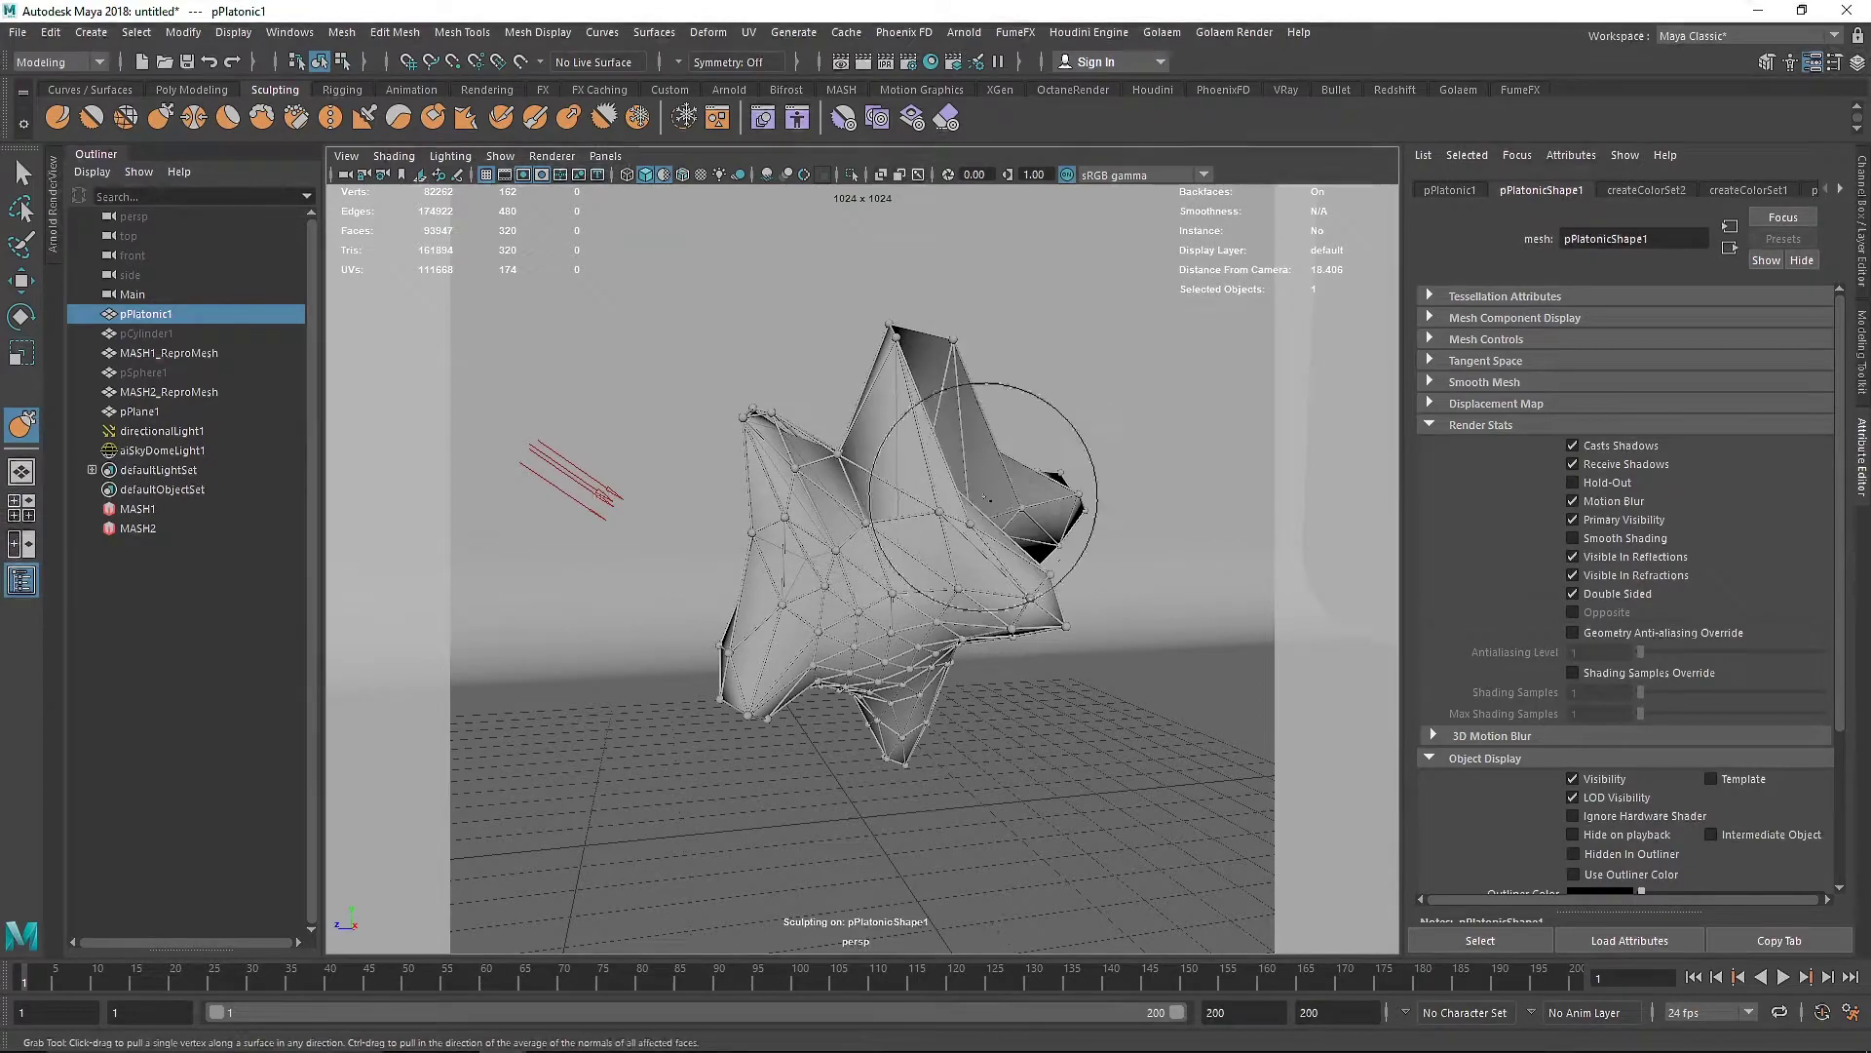
left_click_drag(989, 499, 933, 502, "alt")
left_click_drag(1080, 502, 1092, 427)
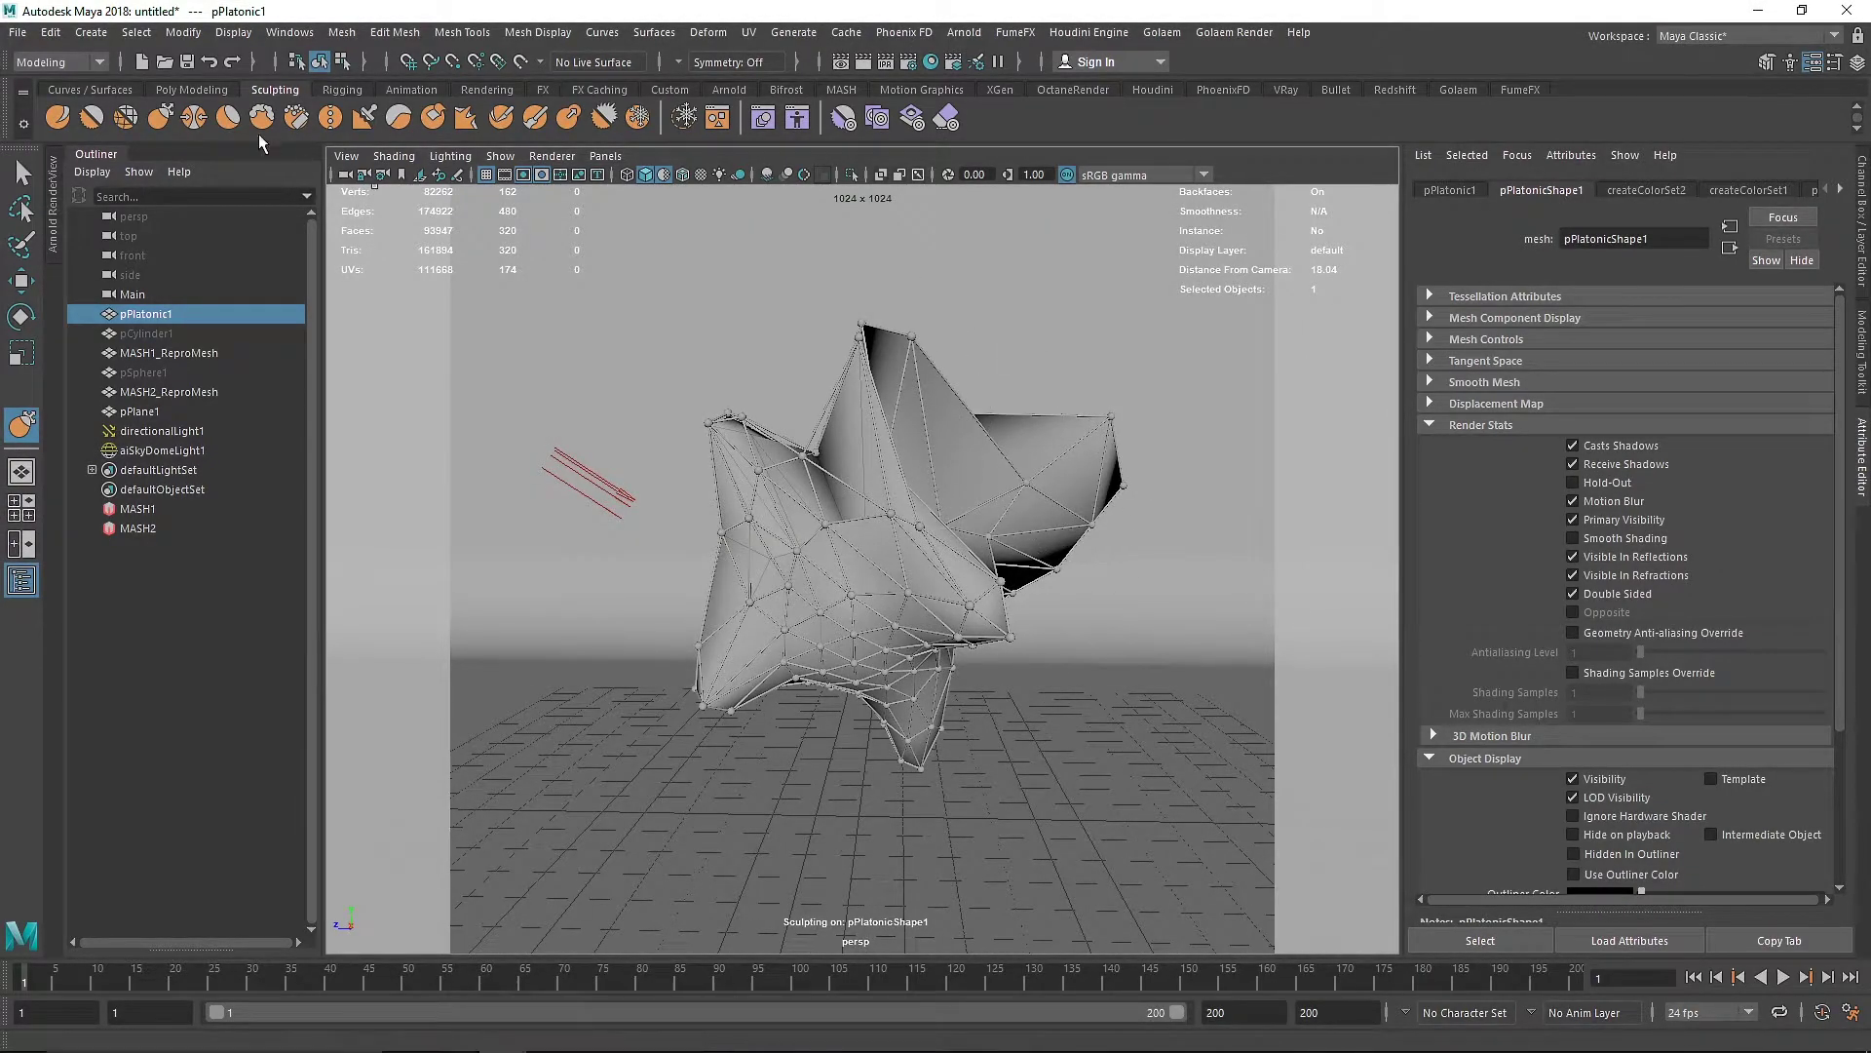
Collapse the Outliner, reopen the Arnold render view and run the interactive render of the resculpted structure
left_click(100, 156)
left_click(51, 177)
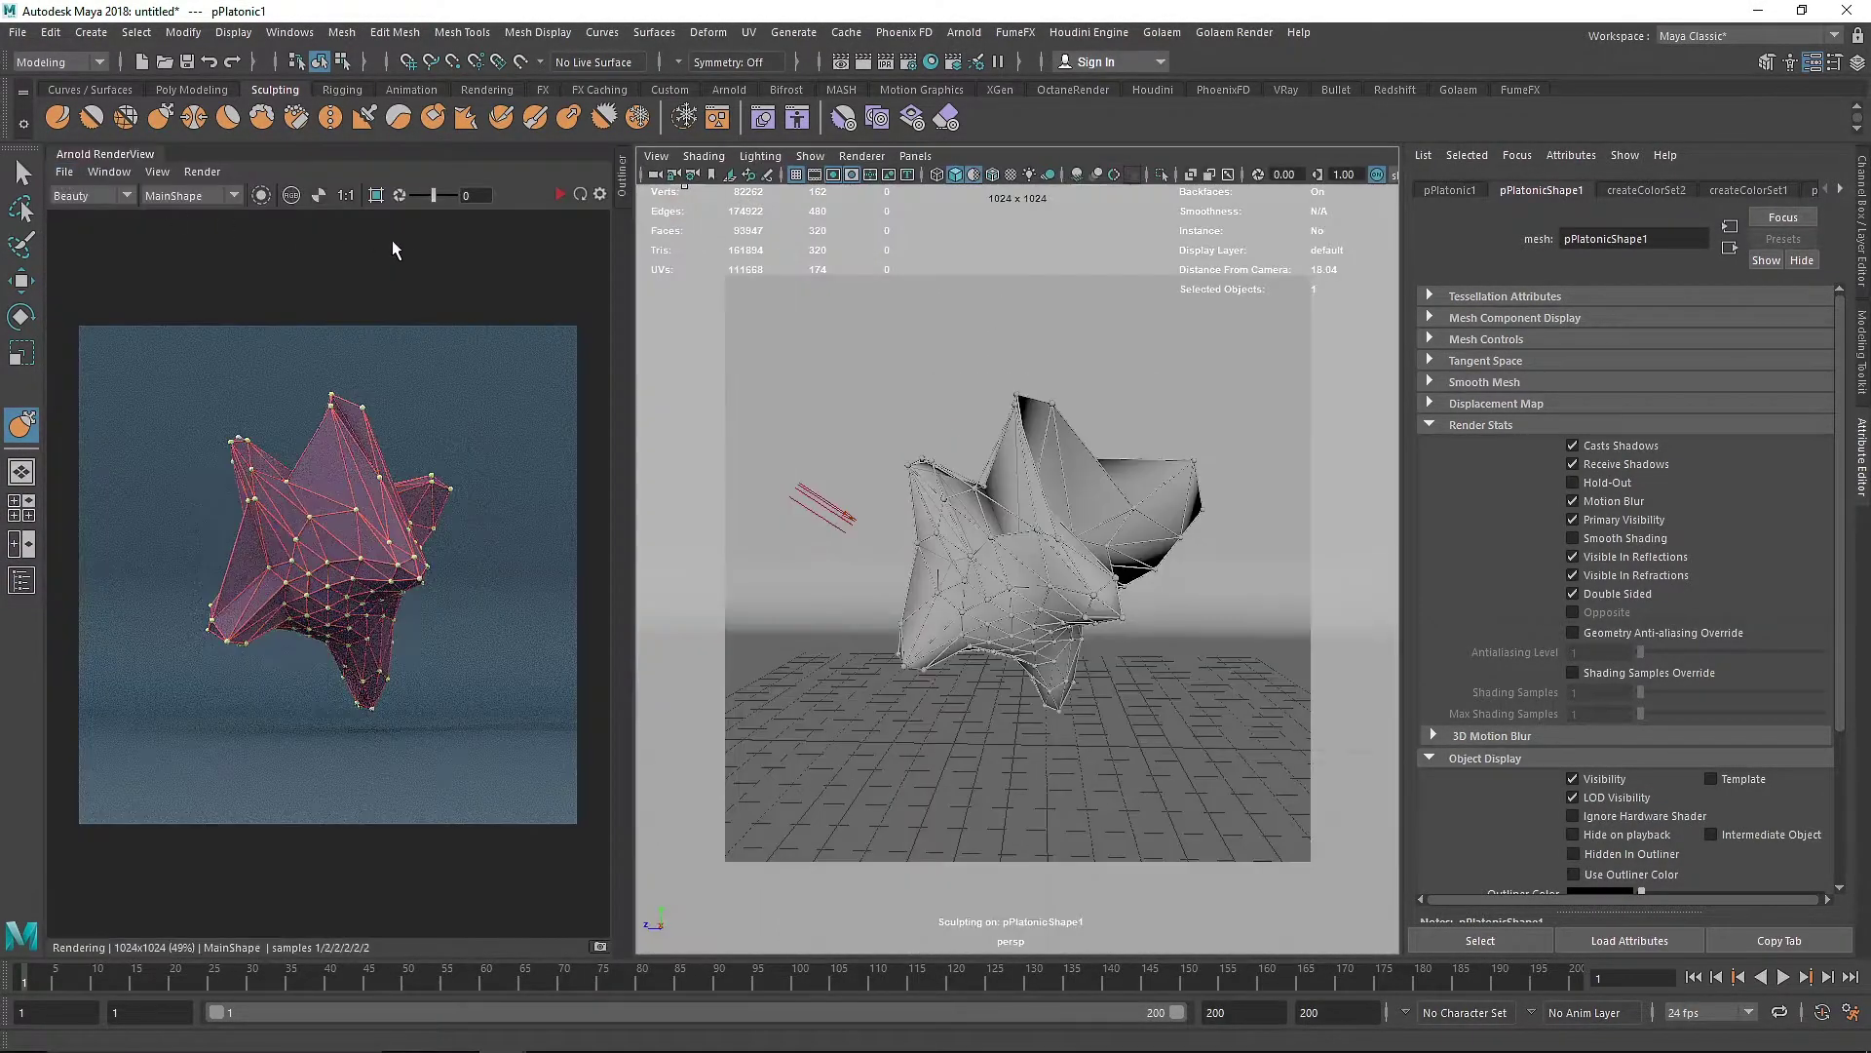
left_click(563, 194)
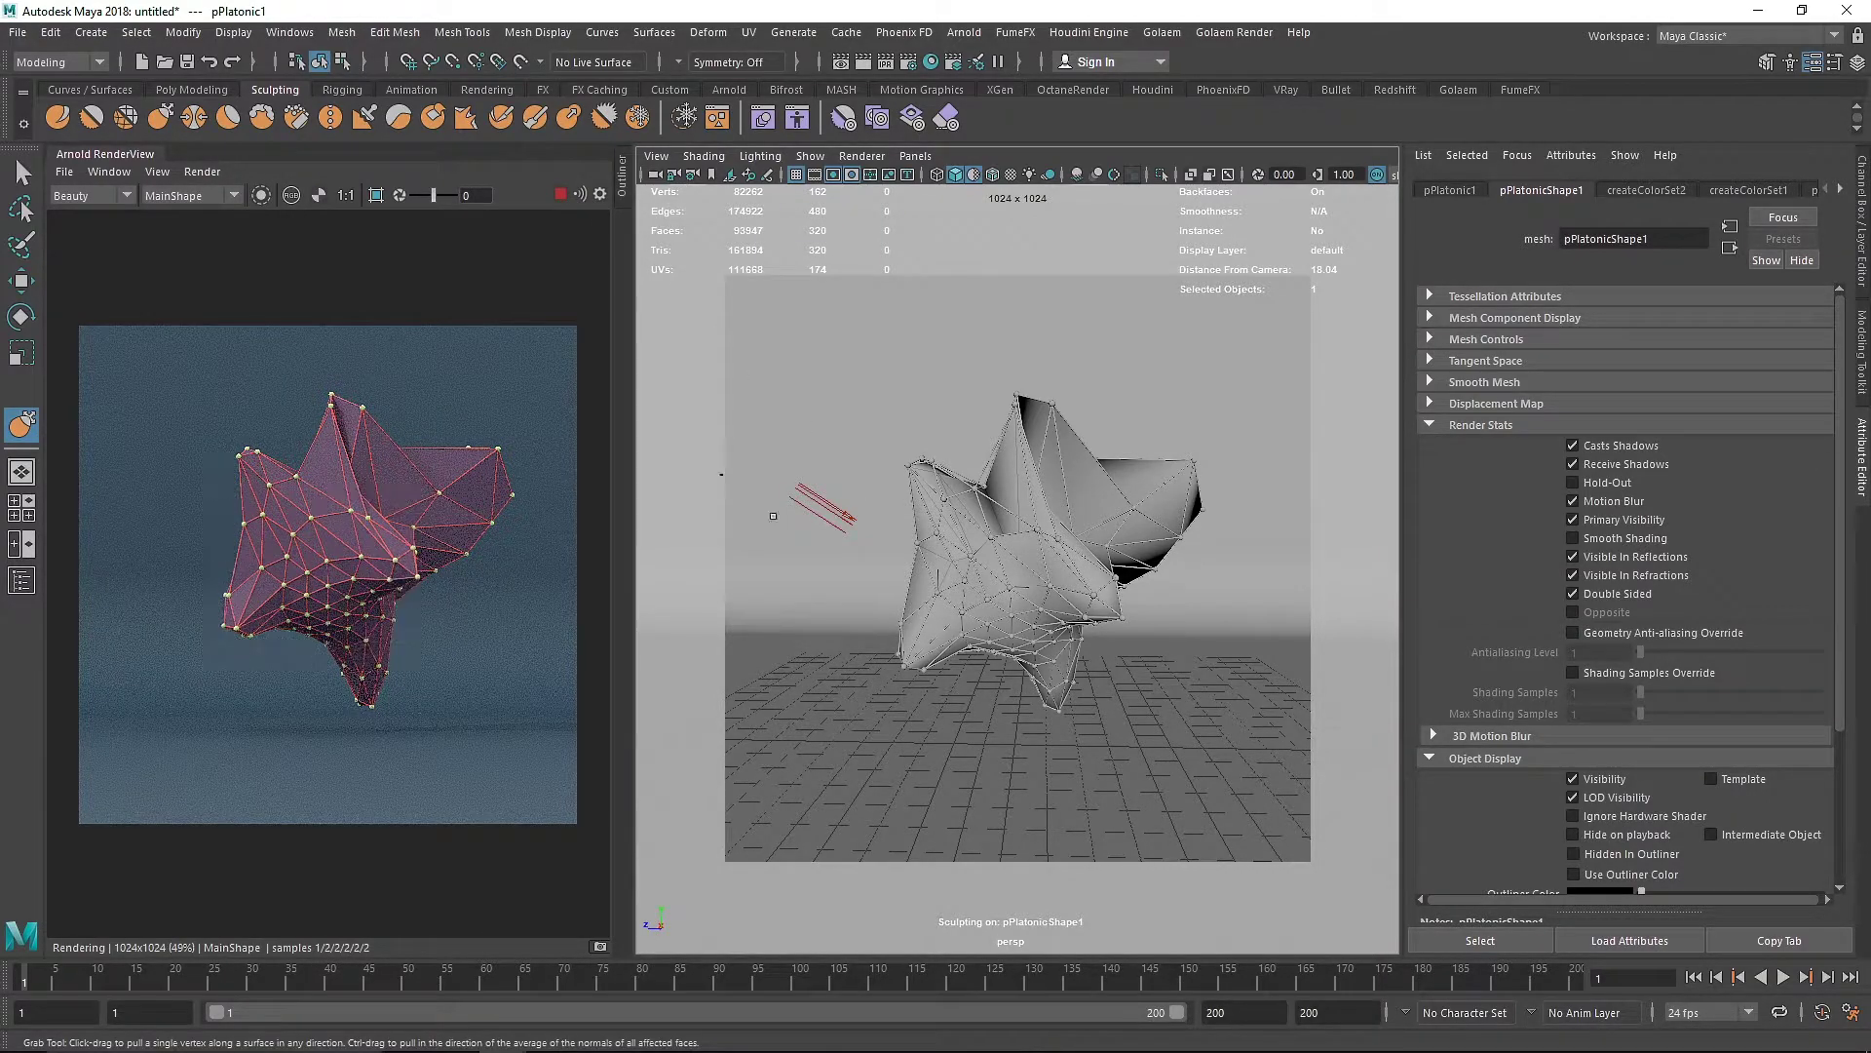
Stop the render, pull the mesh's lower front area outward into a longer side spike with Grab, and render again
left_click(561, 193)
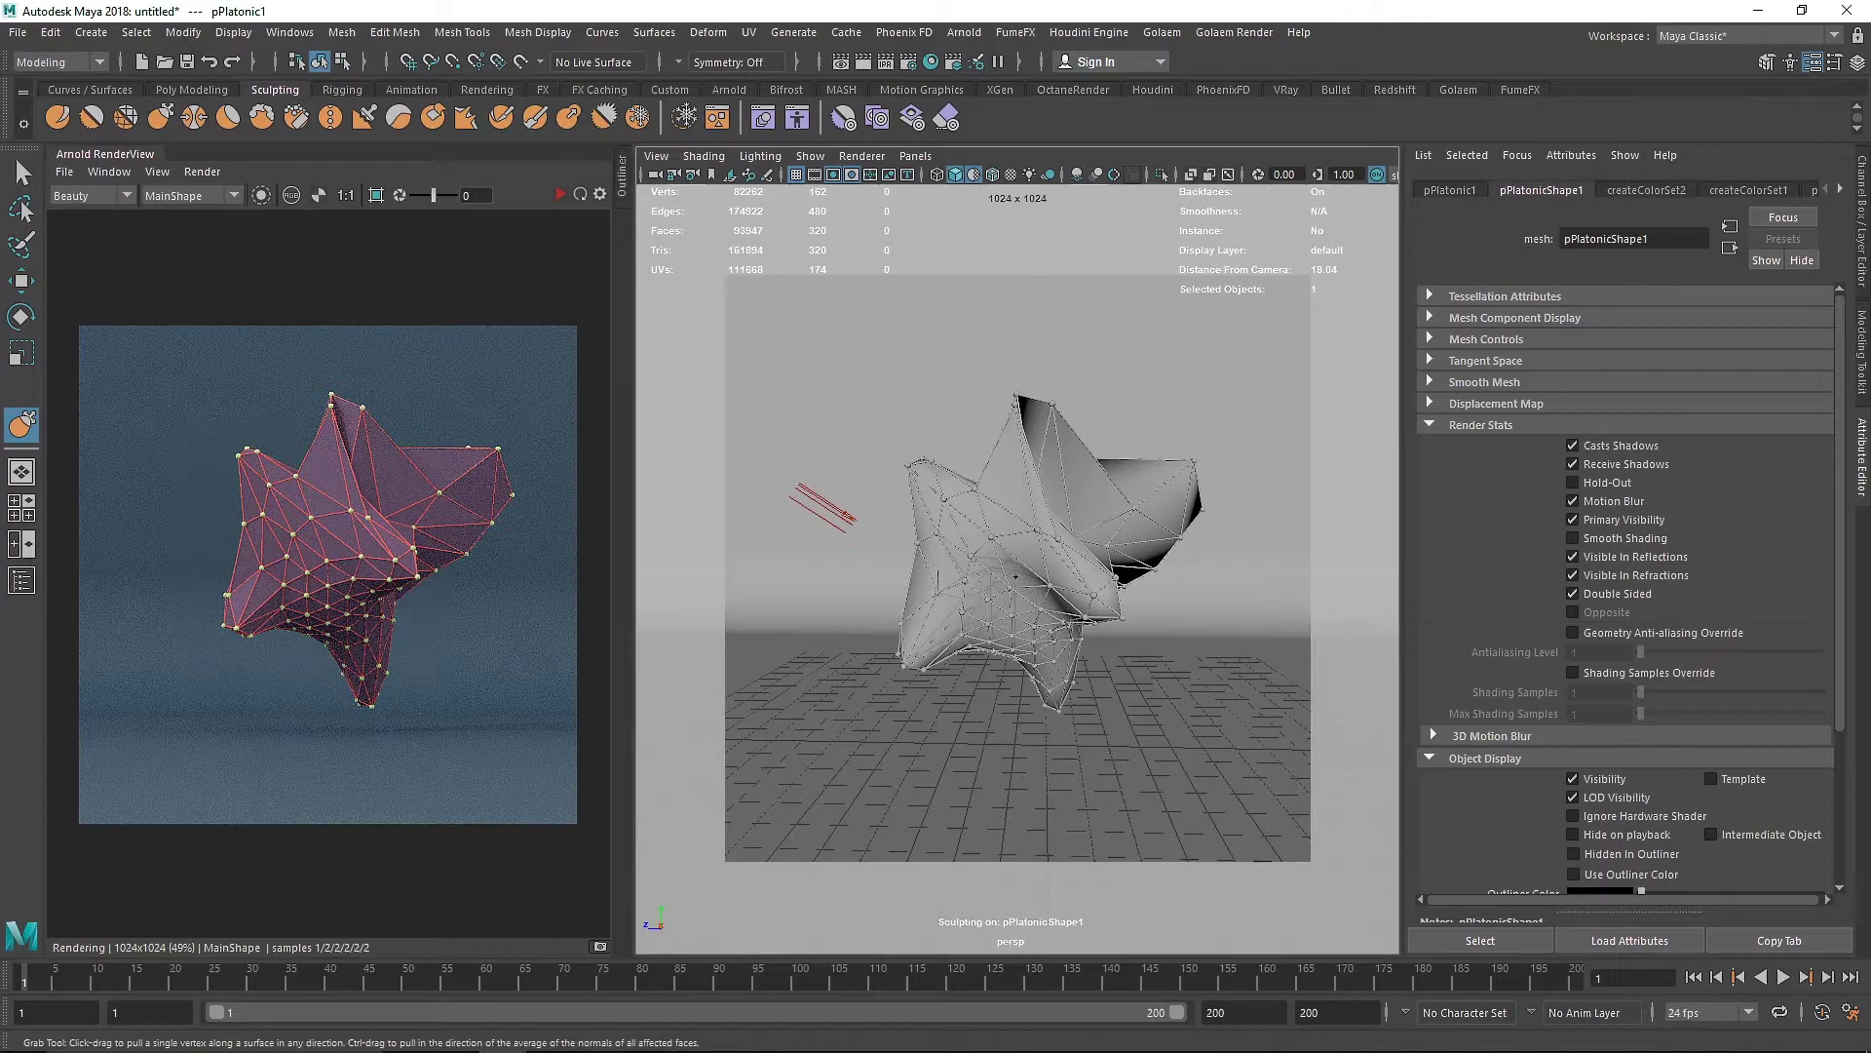
mouse_move(1026, 606)
left_mouse_down()
mouse_move(902, 589)
mouse_move(840, 642)
left_mouse_up()
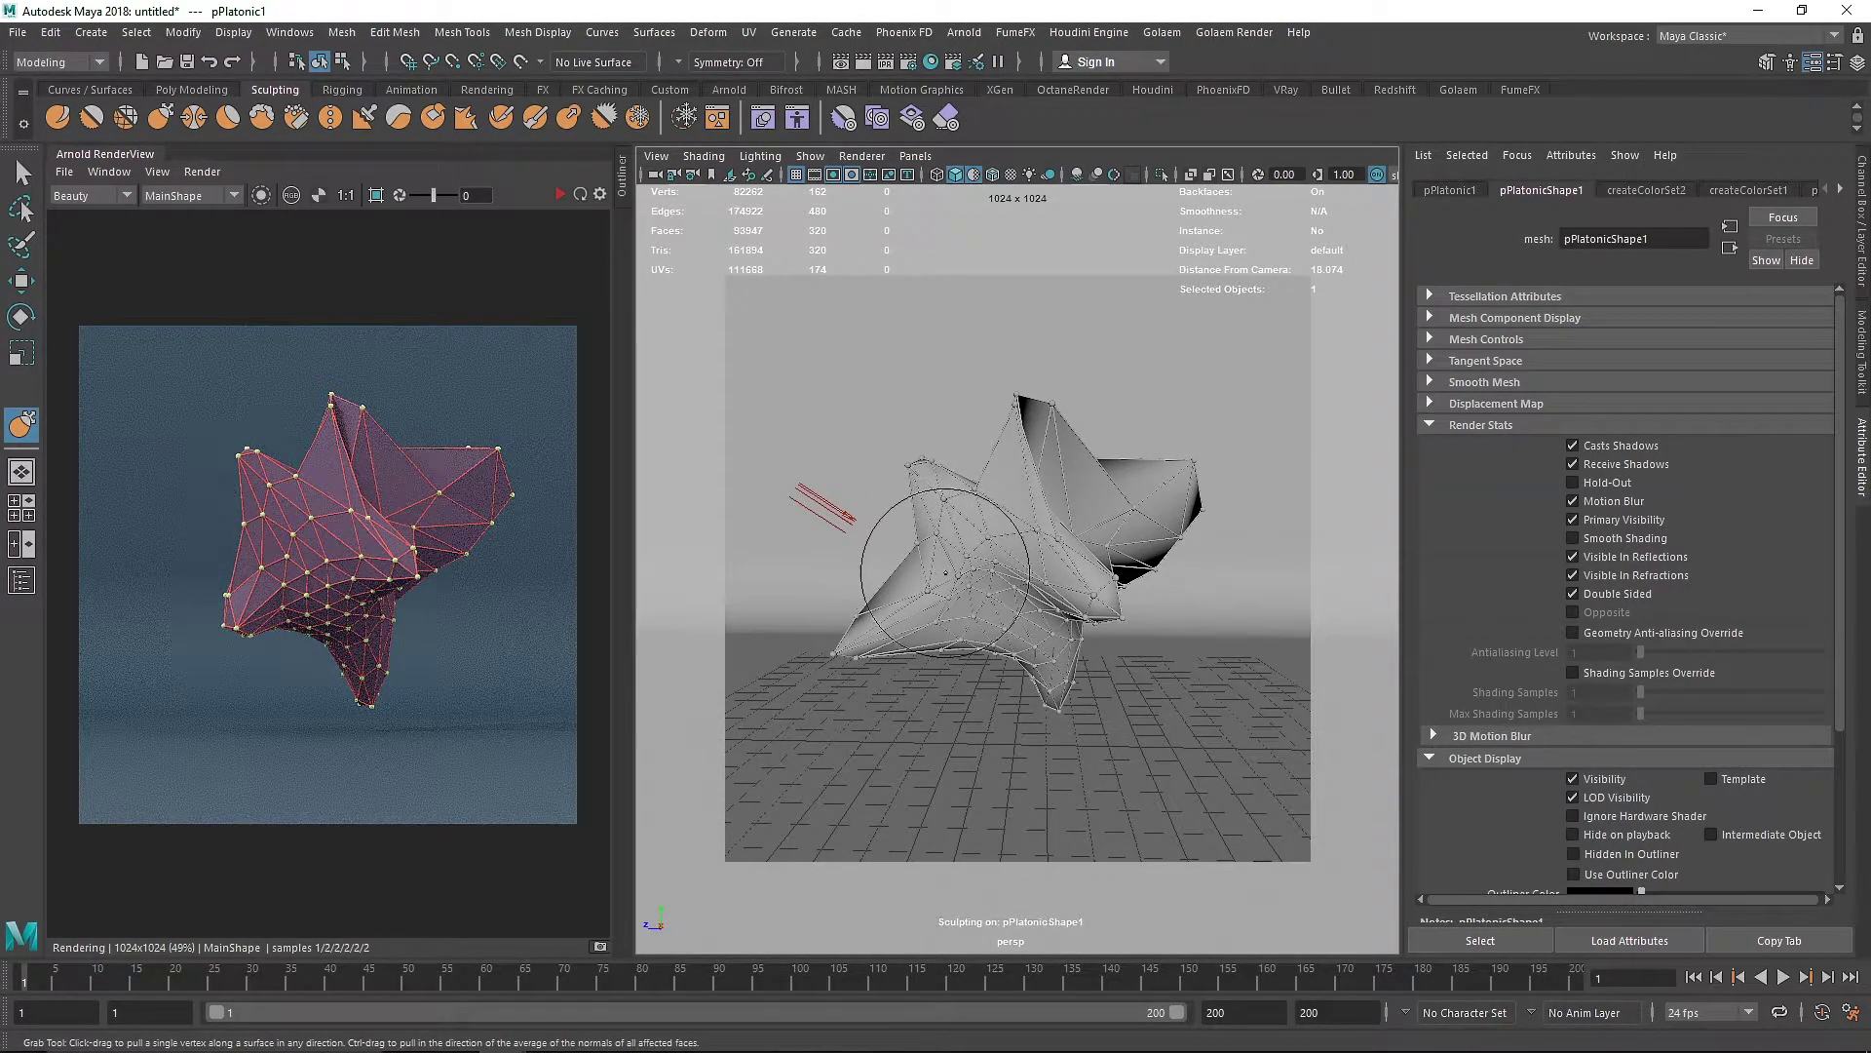
left_click(565, 193)
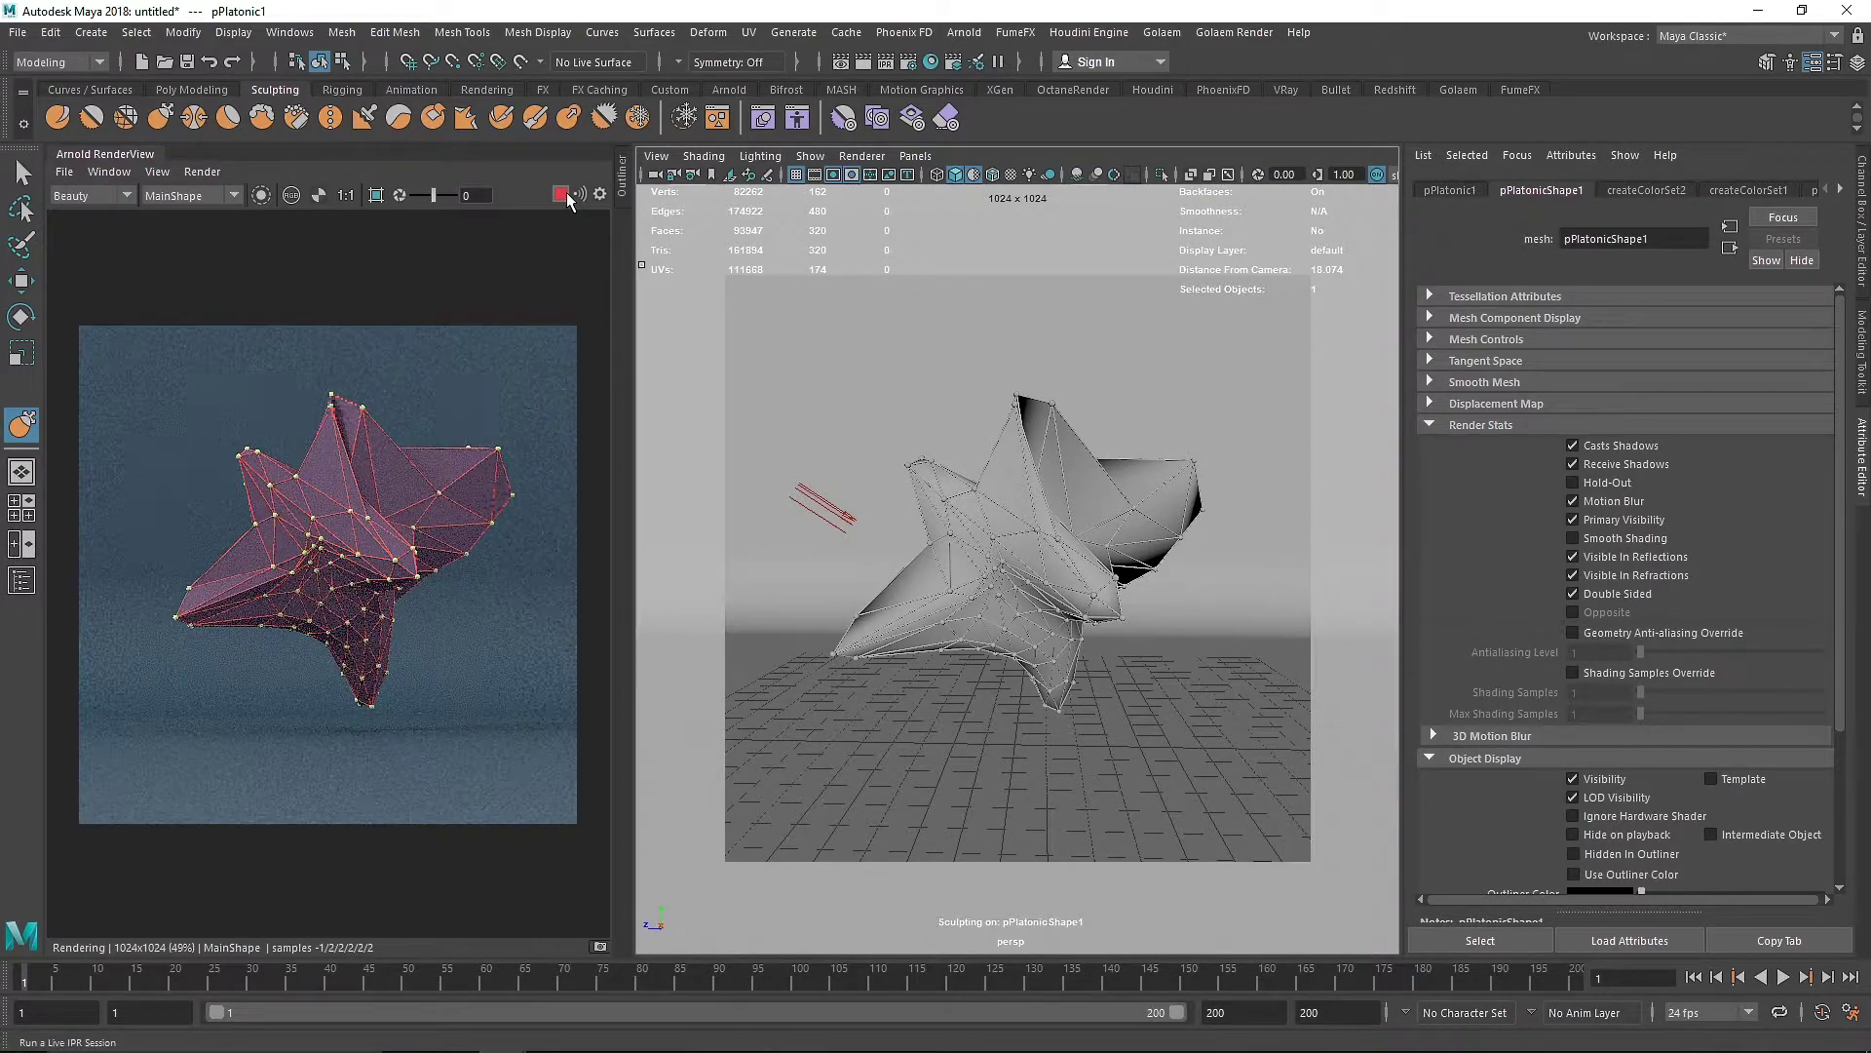